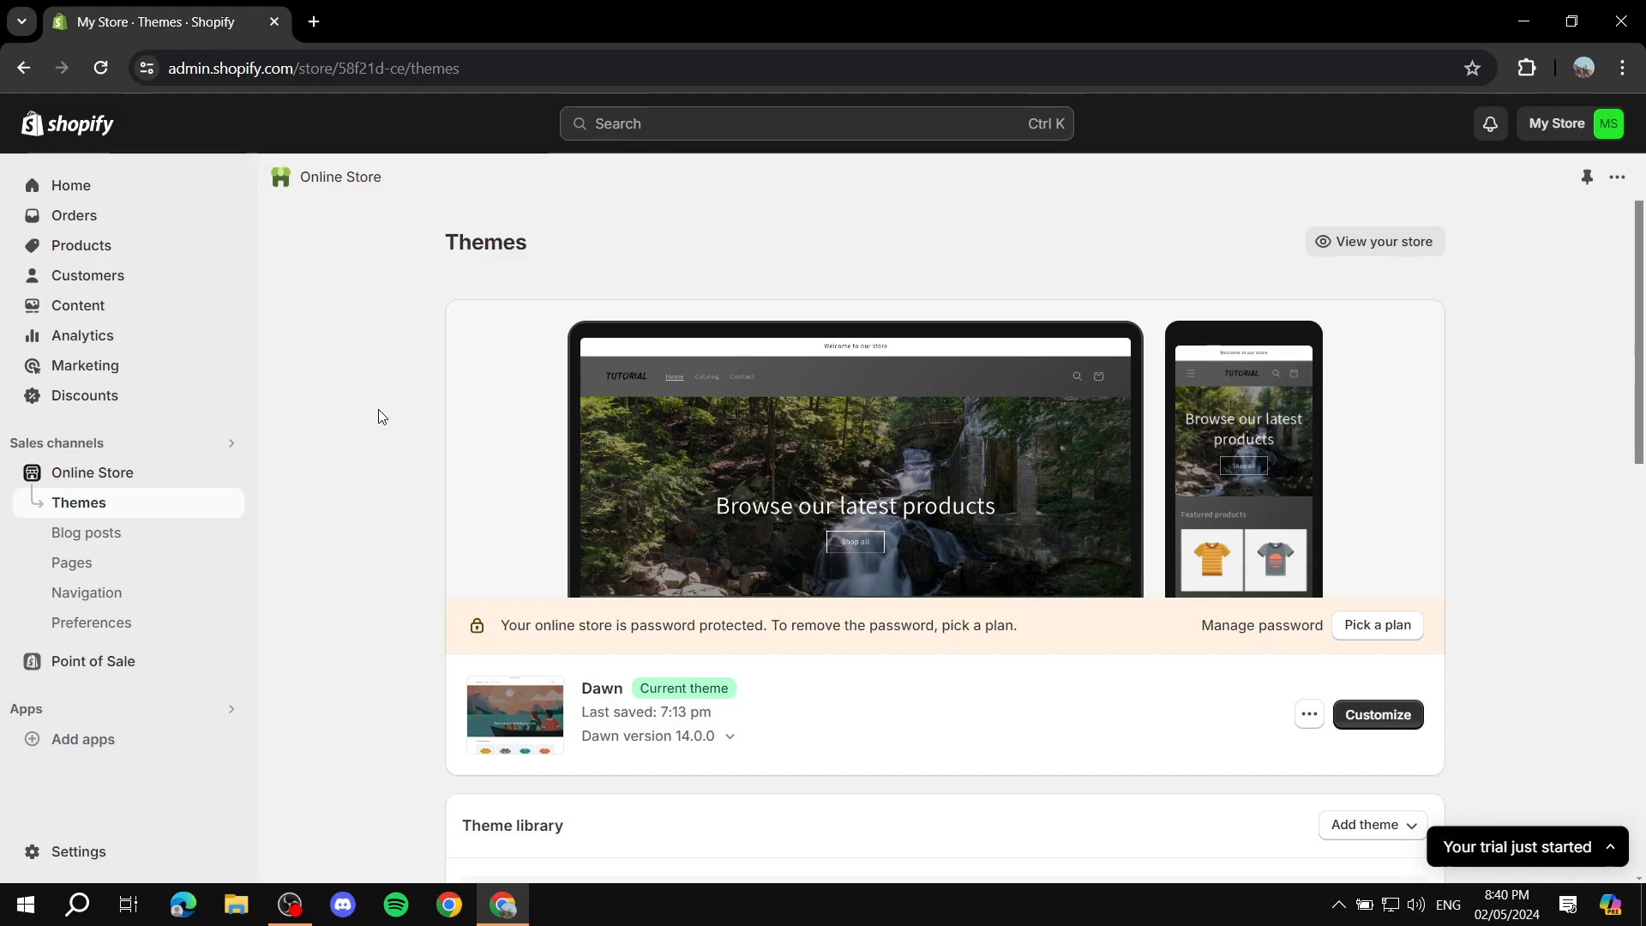
Step: Go to the Shopify App Store from the store admin's app suggestions
left_click(60, 257)
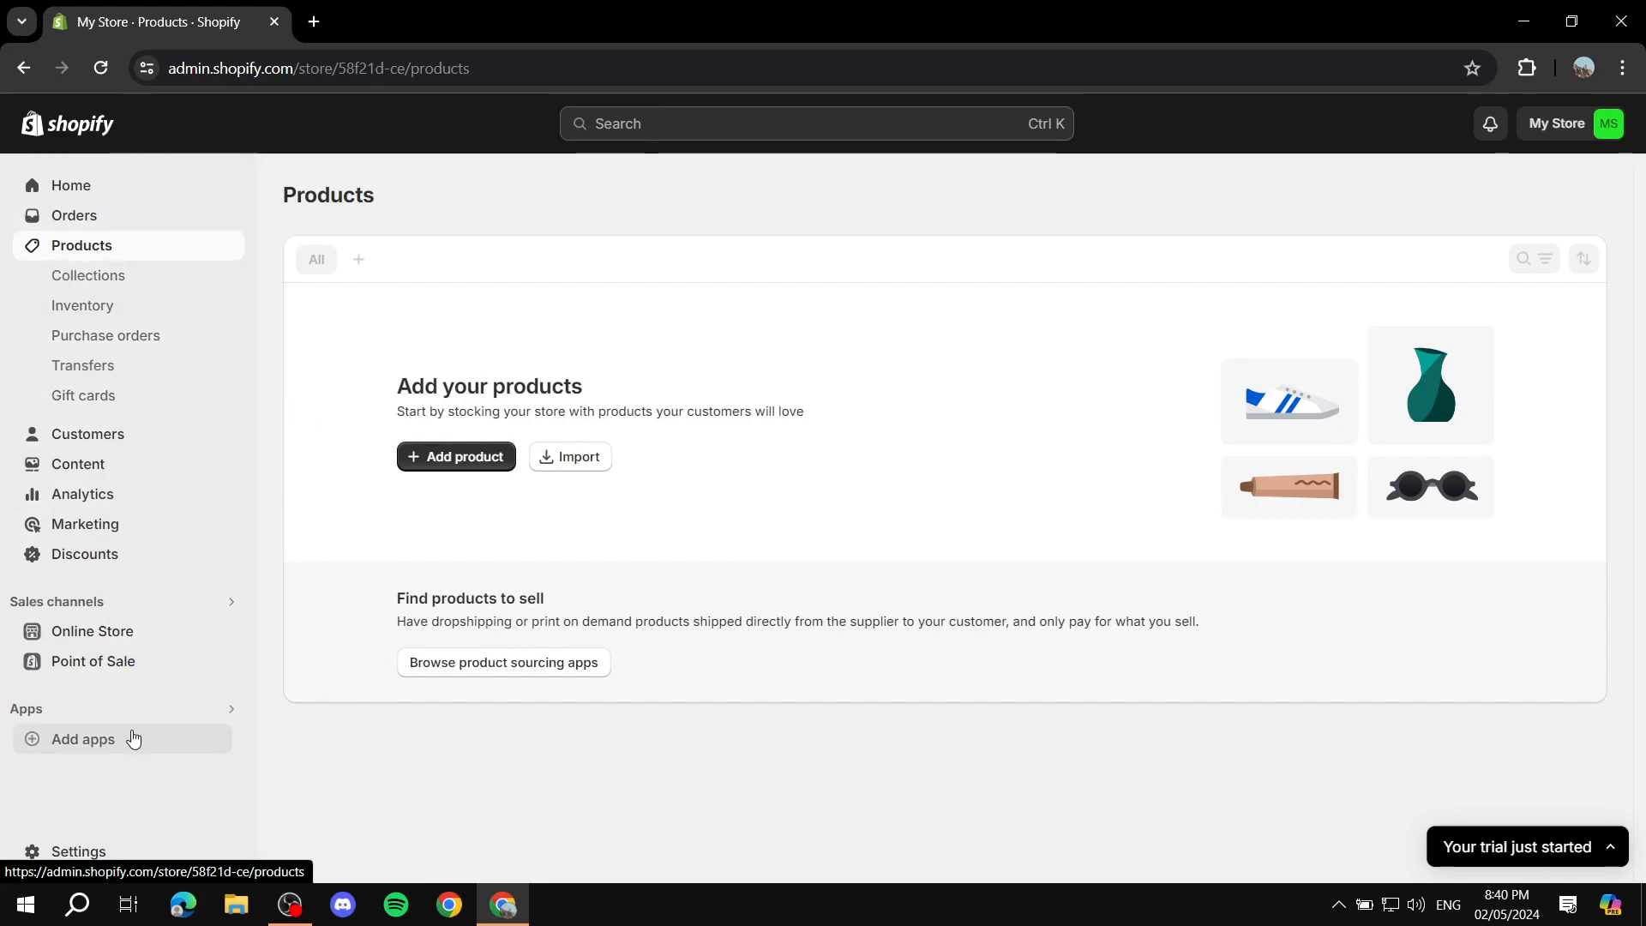
left_click(109, 744)
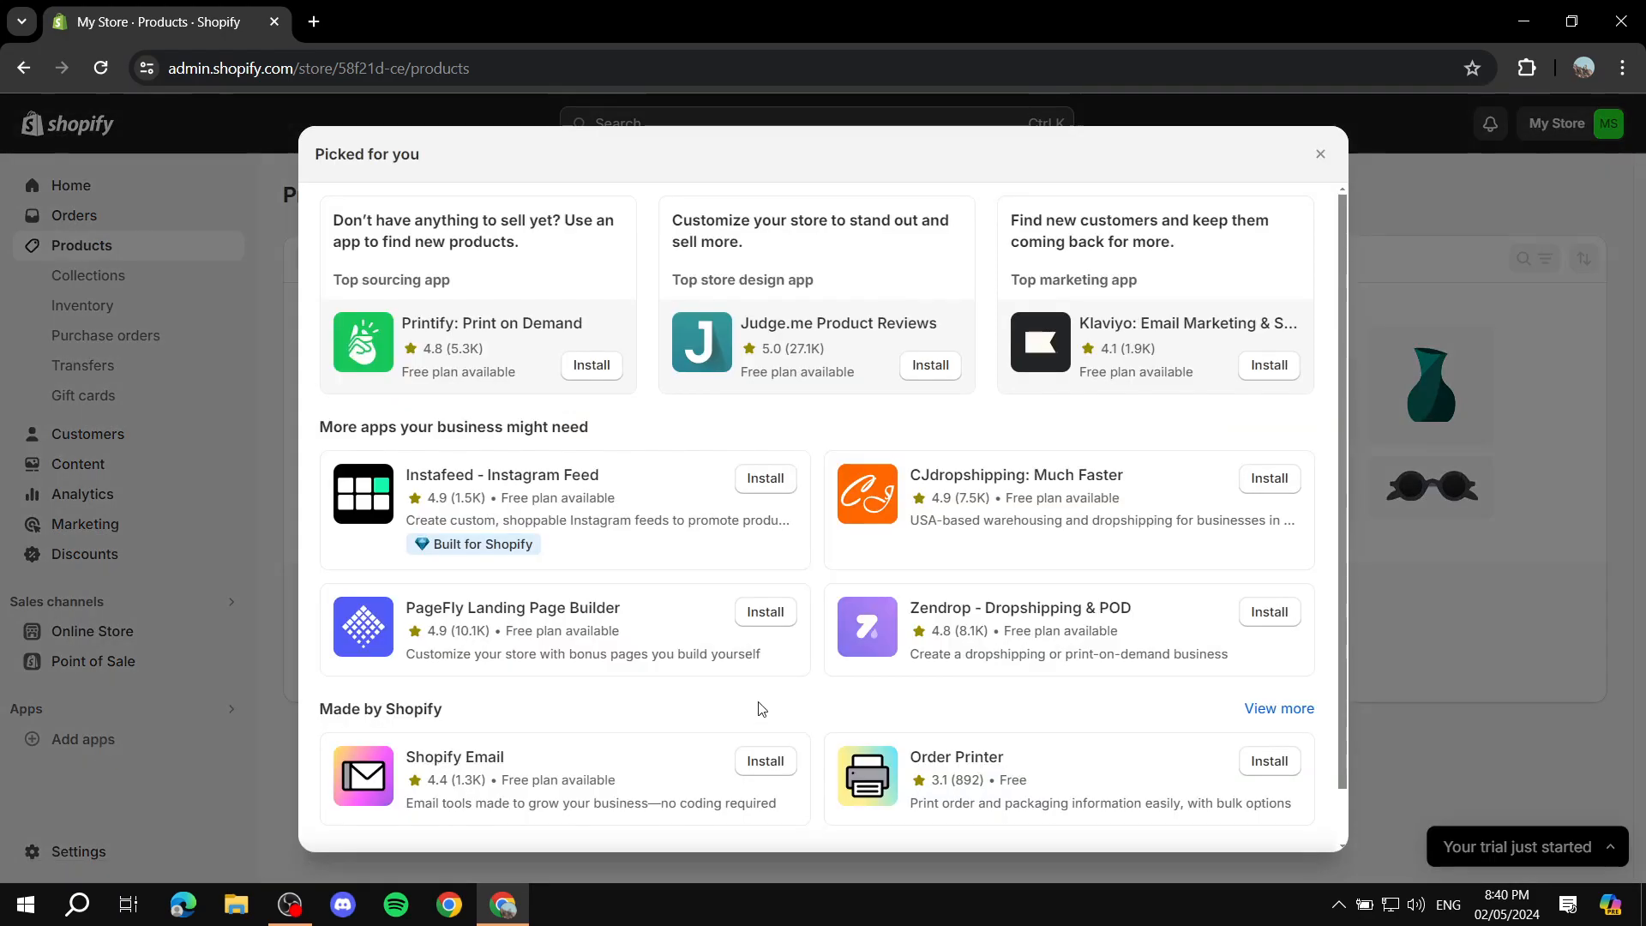
scroll(908, 647, "down", 1)
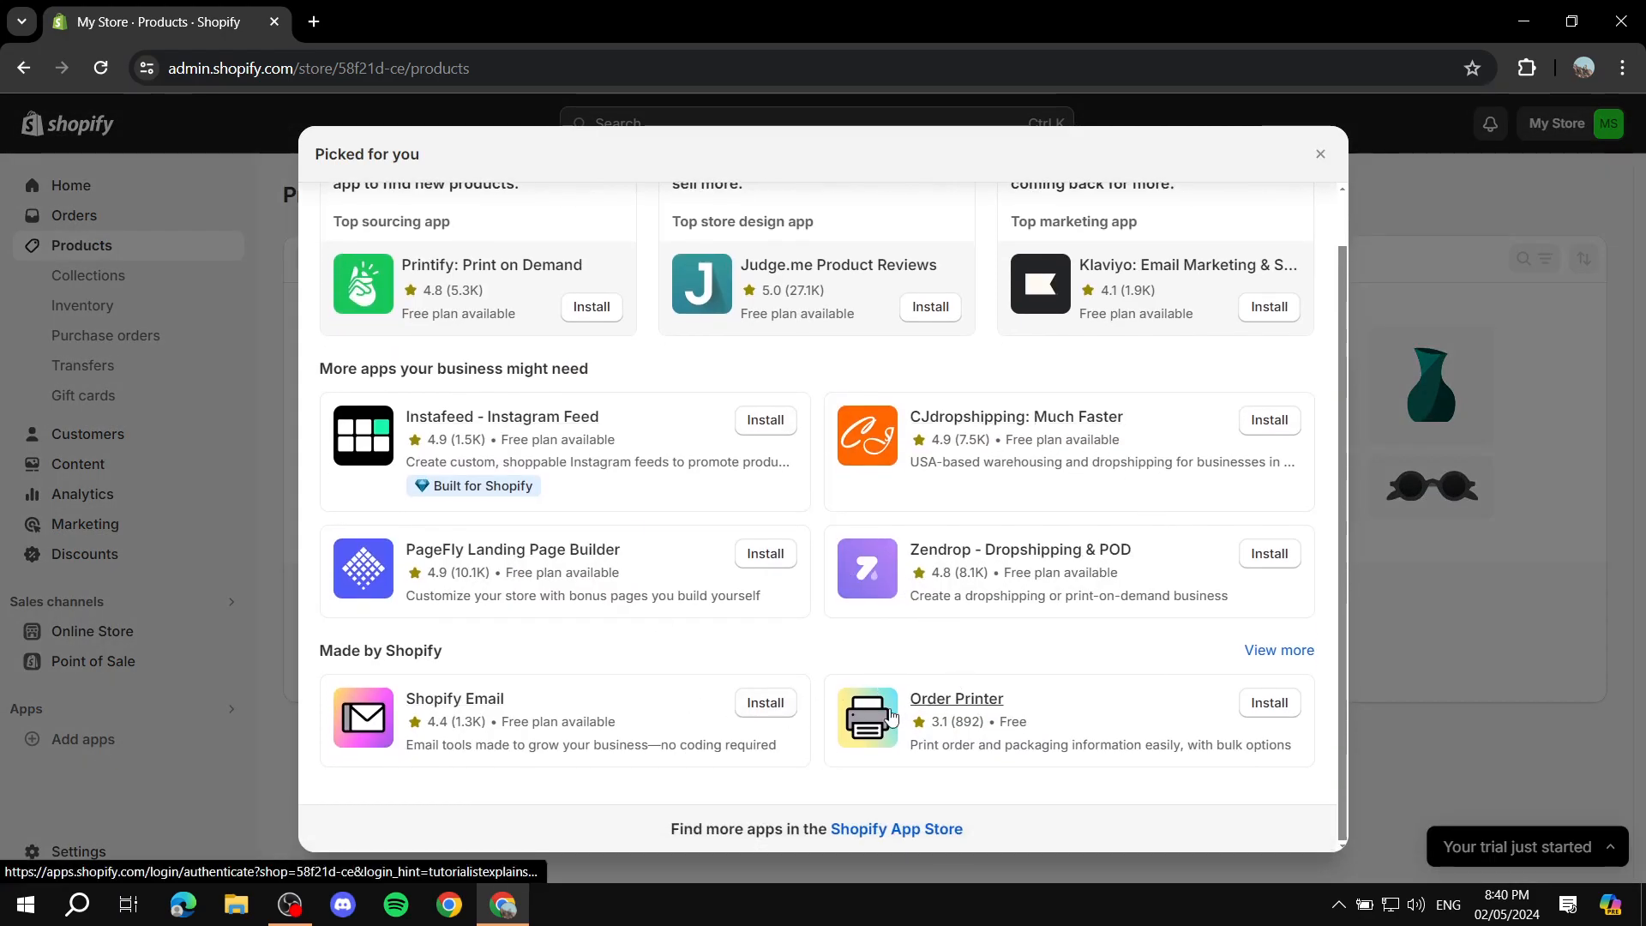
left_click(881, 830)
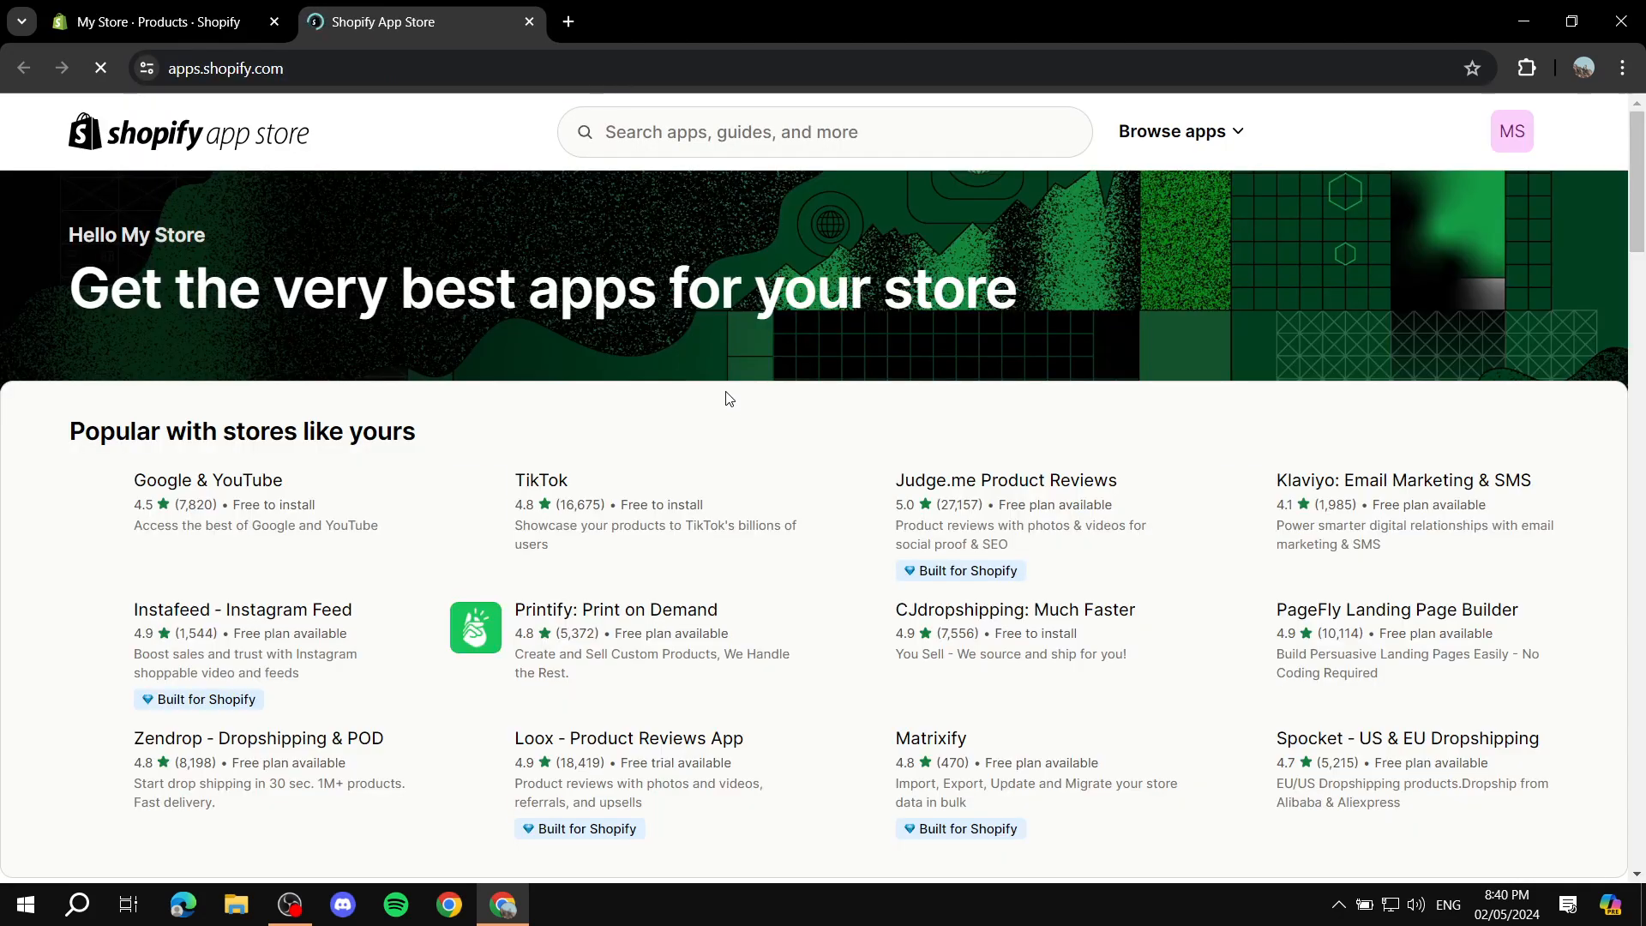
Step: Search the Shopify App Store for "Zendrop" and open the Zendrop - Dropshipping & POD listing
scroll(745, 374, "down", 1)
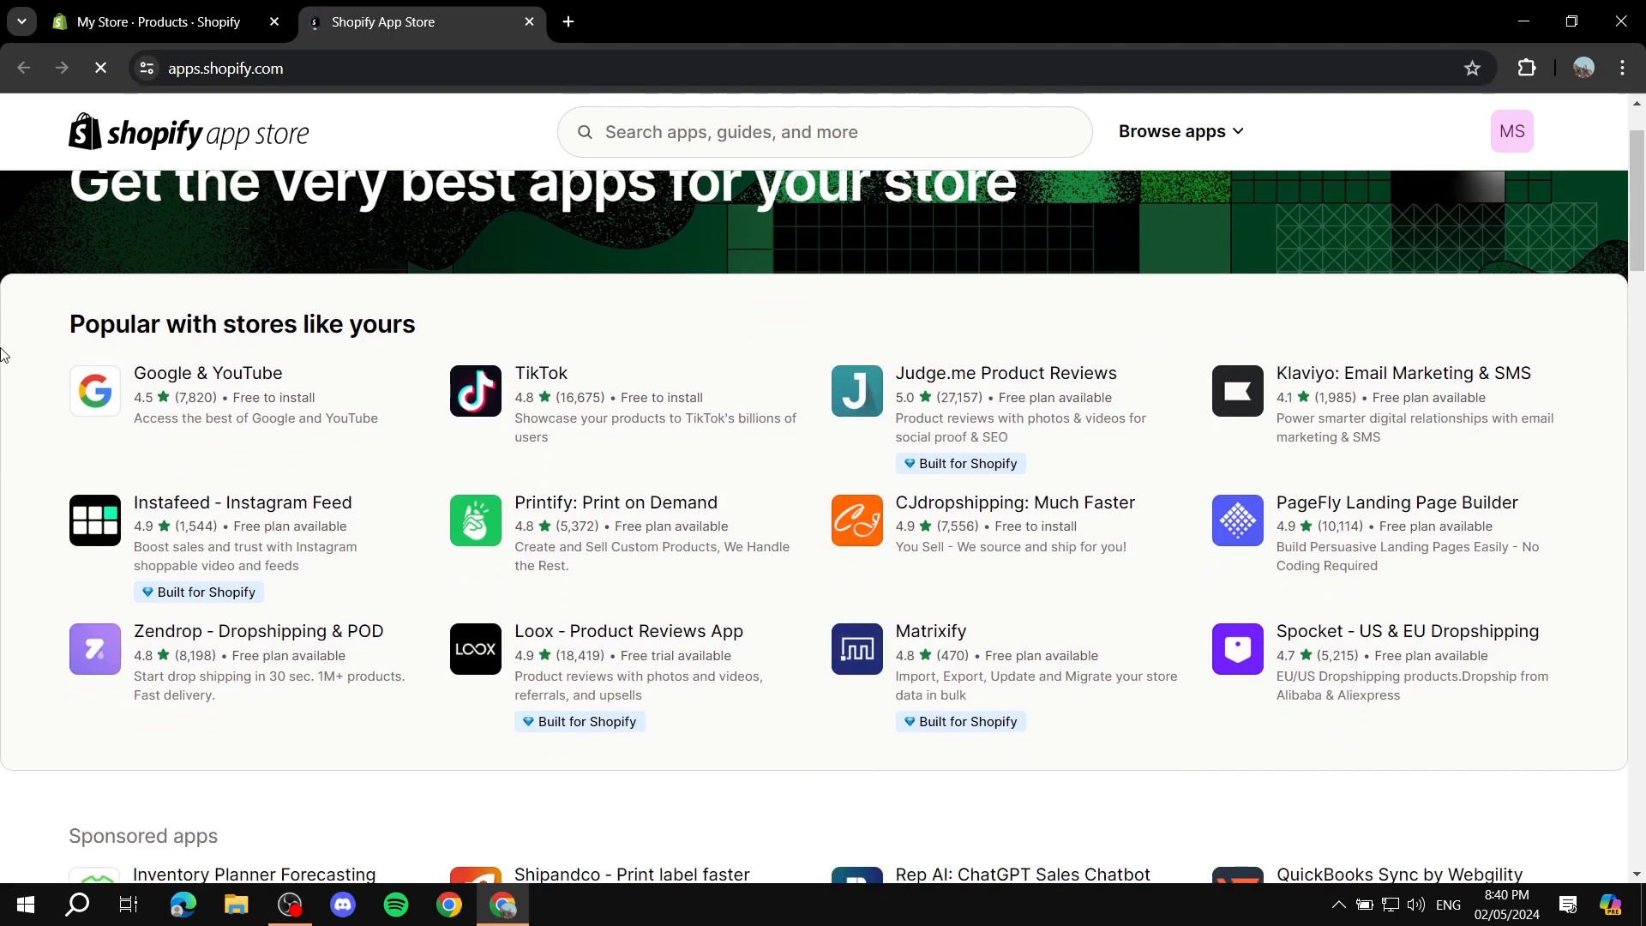
left_click_drag(17, 343, 489, 331)
left_click(421, 459)
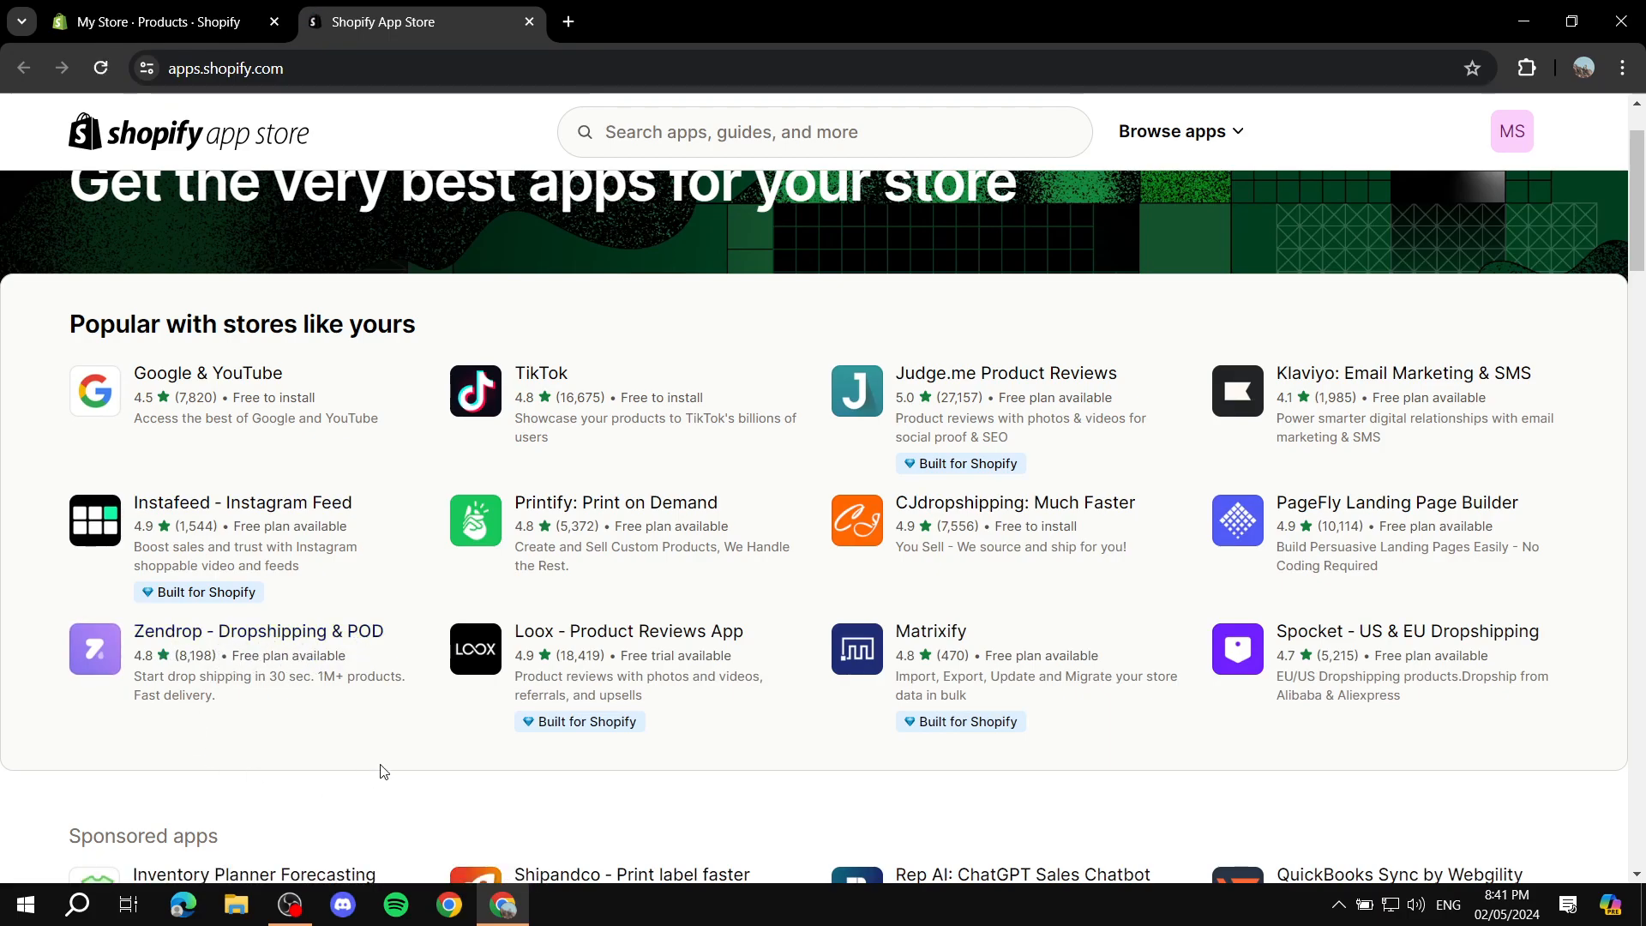
scroll(369, 779, "up", 2)
left_click(727, 137)
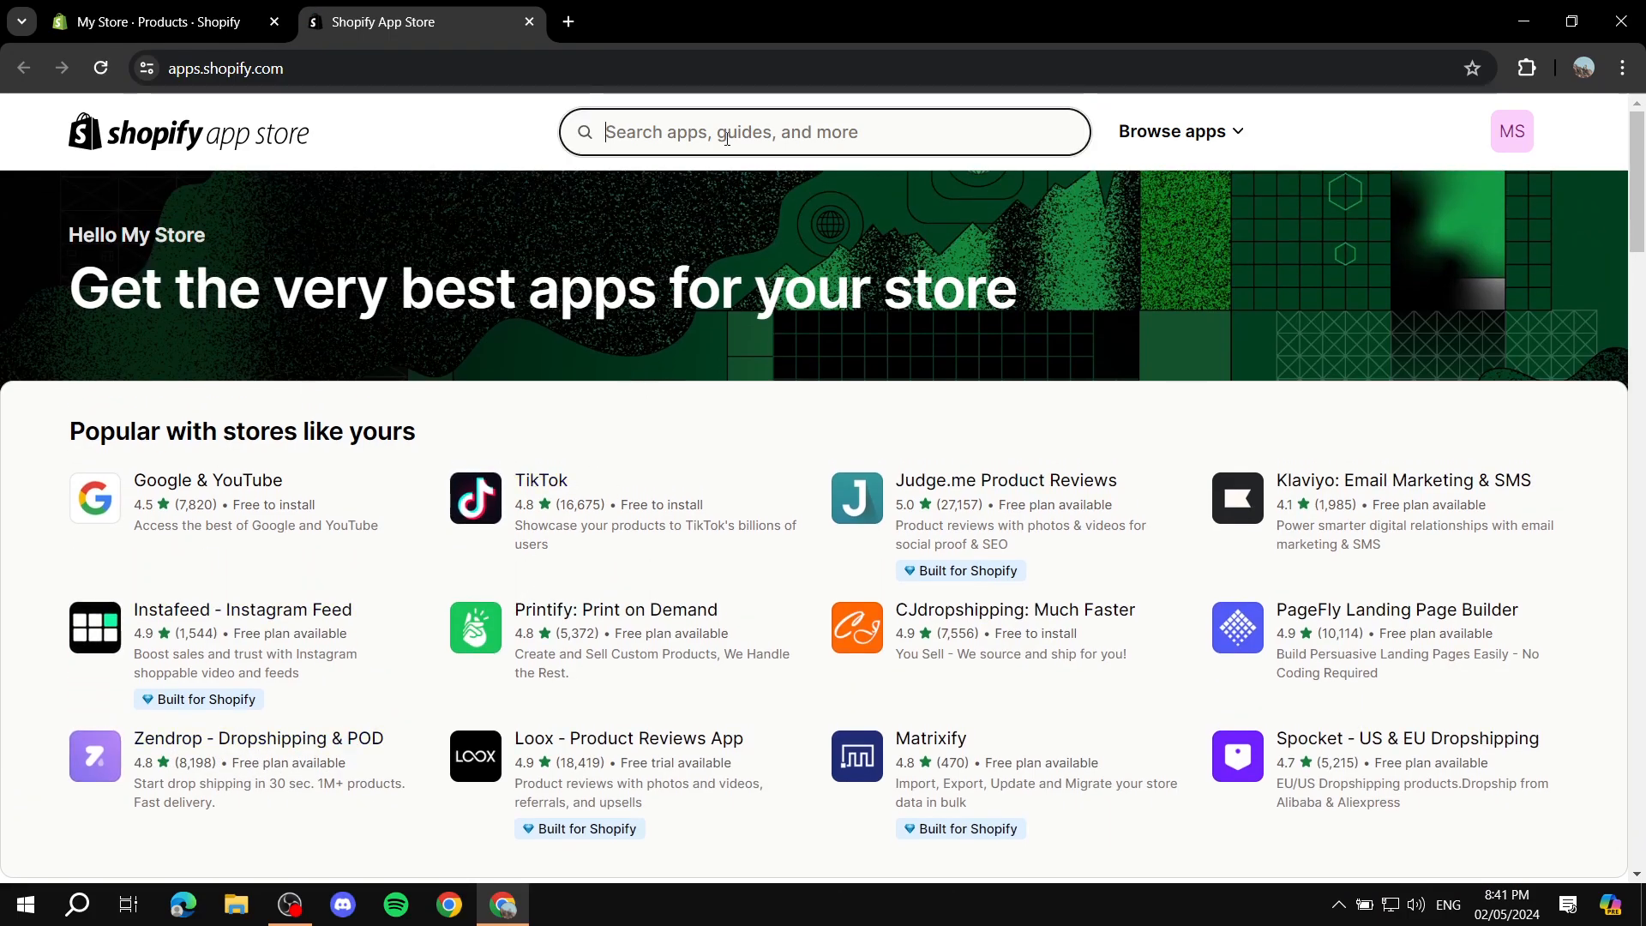
type("Zendrop")
key("Return")
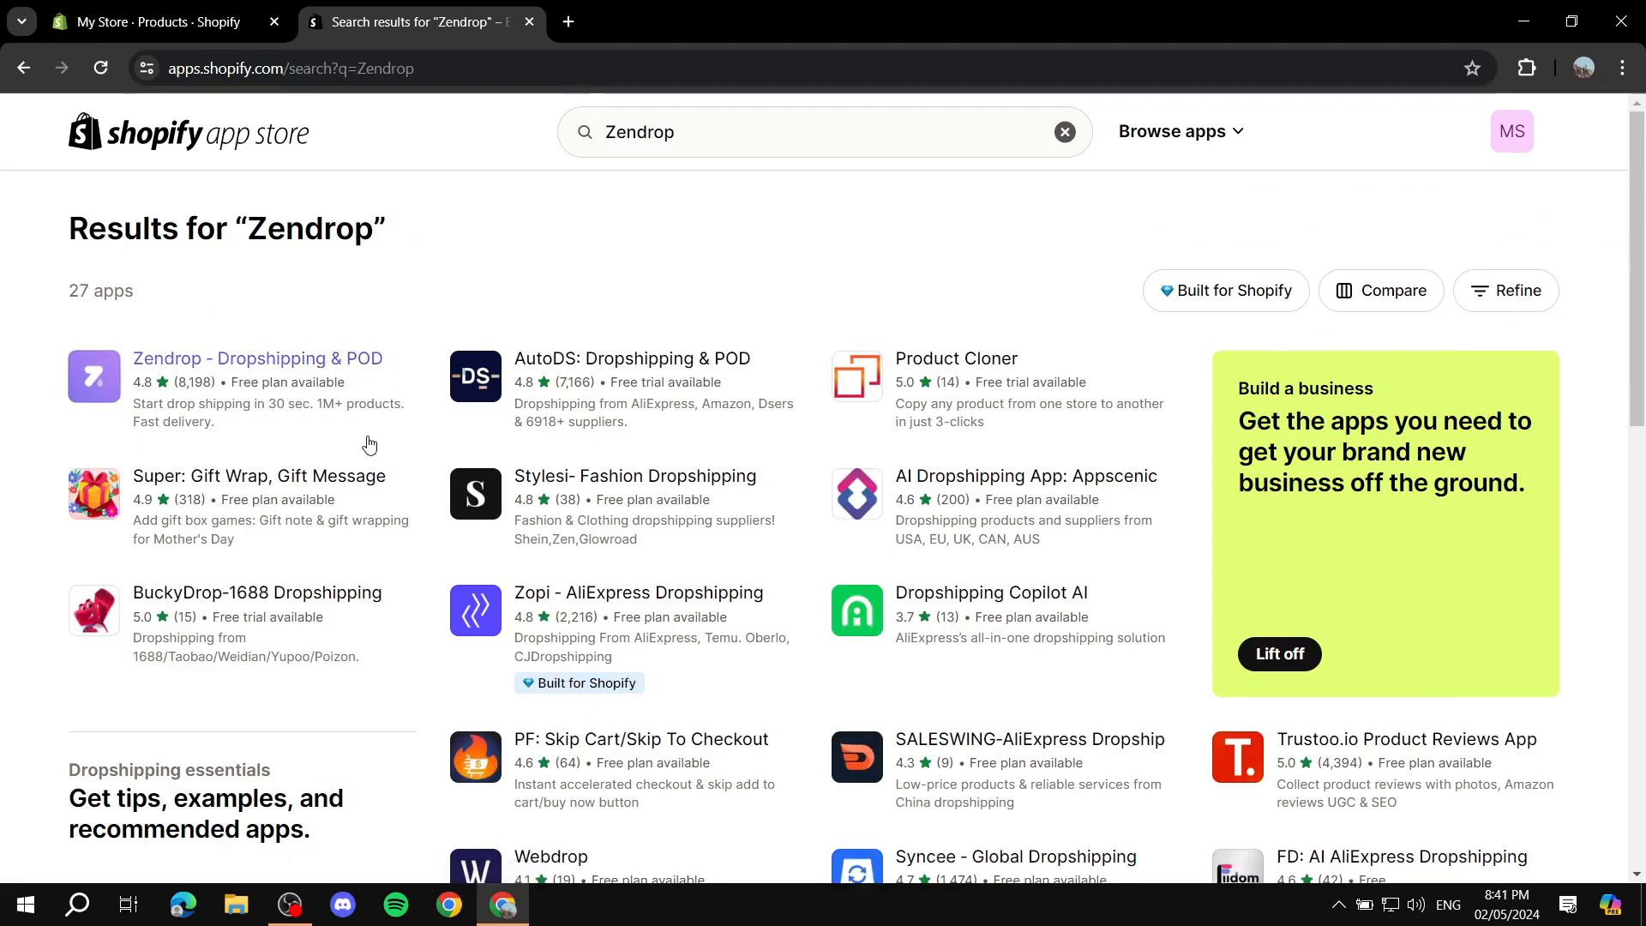
left_click(276, 375)
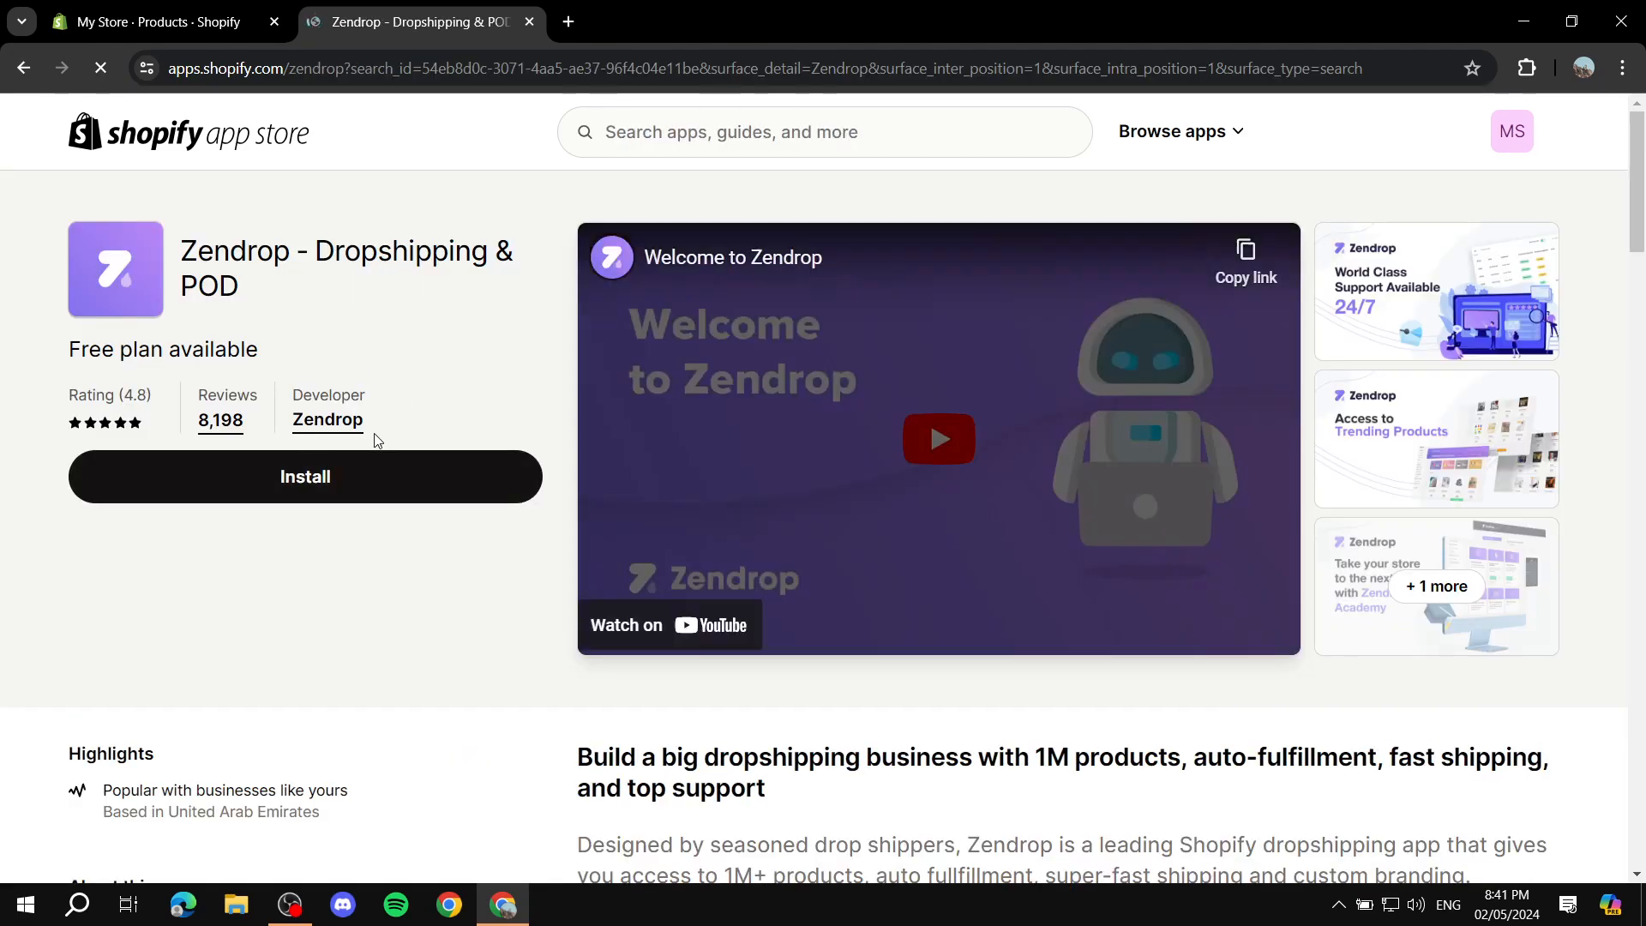
Step: Examine the Zendrop listing's pricing section, comparing what the Free, Select, Pro and Plus plans include
scroll(374, 437, "down", 3)
scroll(374, 452, "down", 5)
scroll(367, 461, "down", 10)
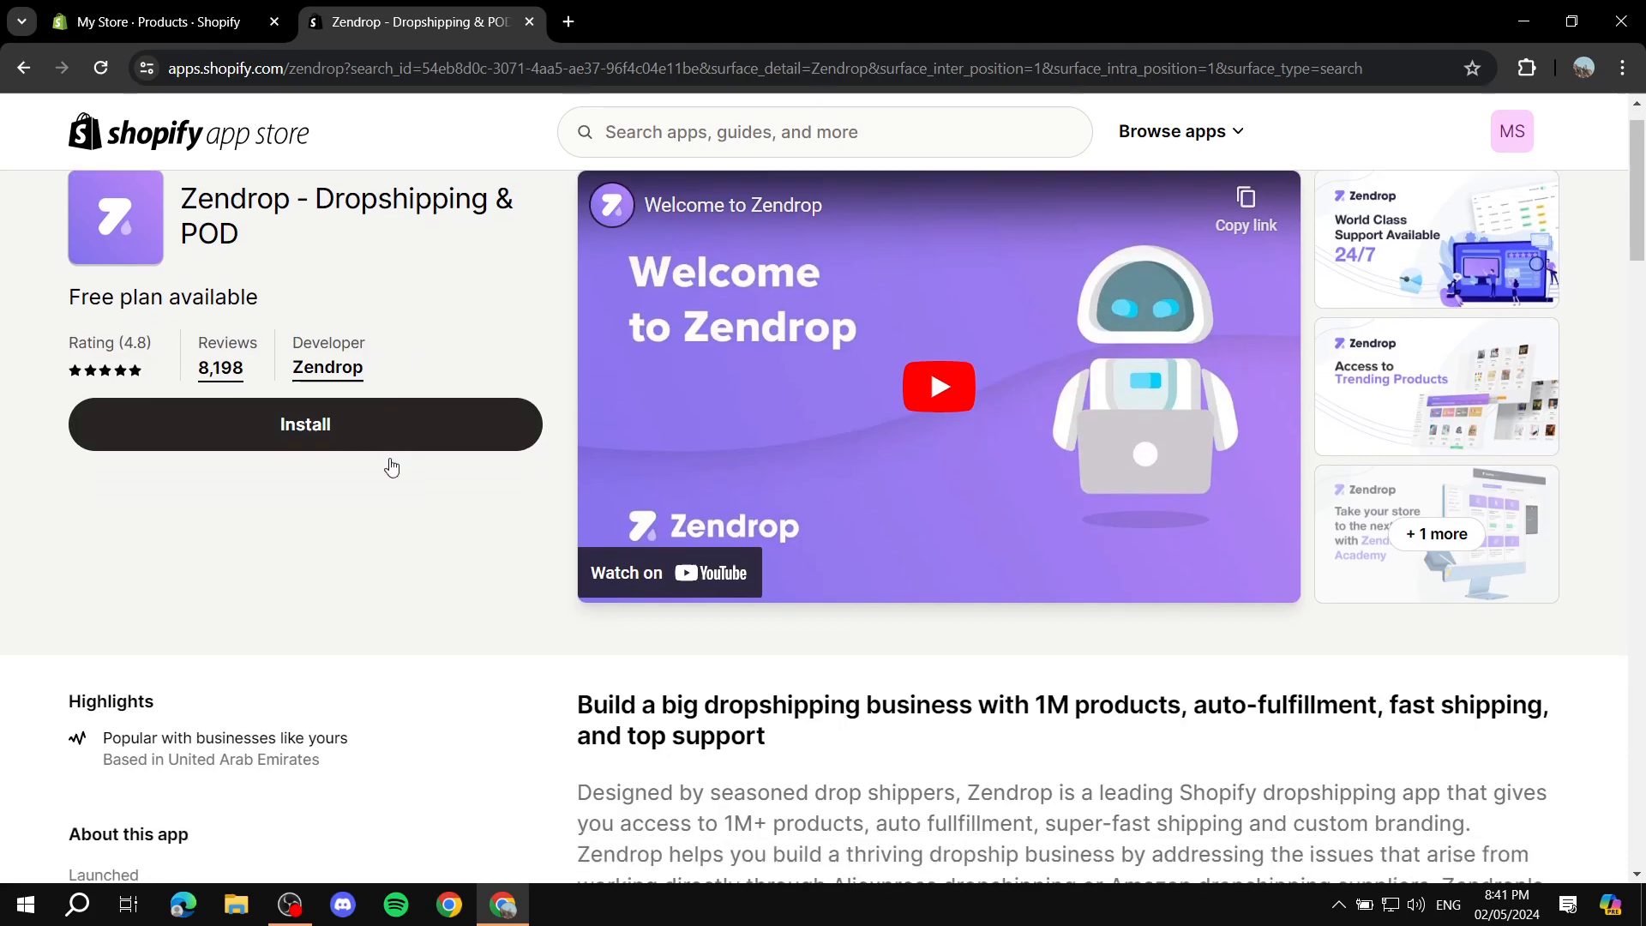
scroll(394, 444, "down", 2)
scroll(428, 425, "down", 2)
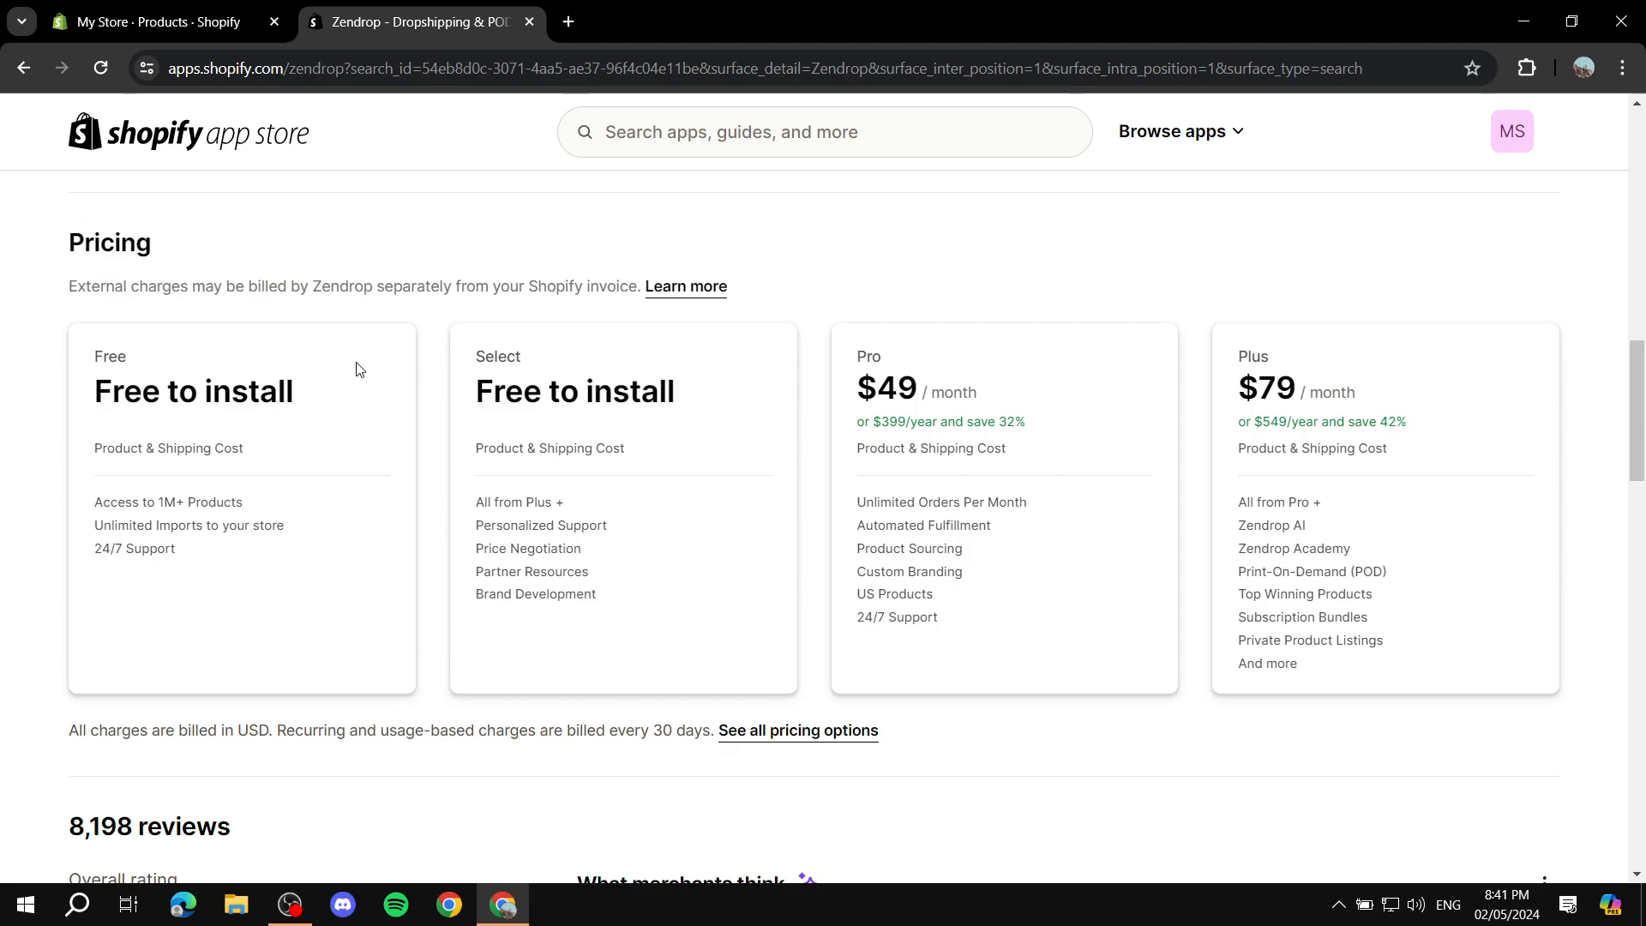
left_click_drag(855, 562, 995, 559)
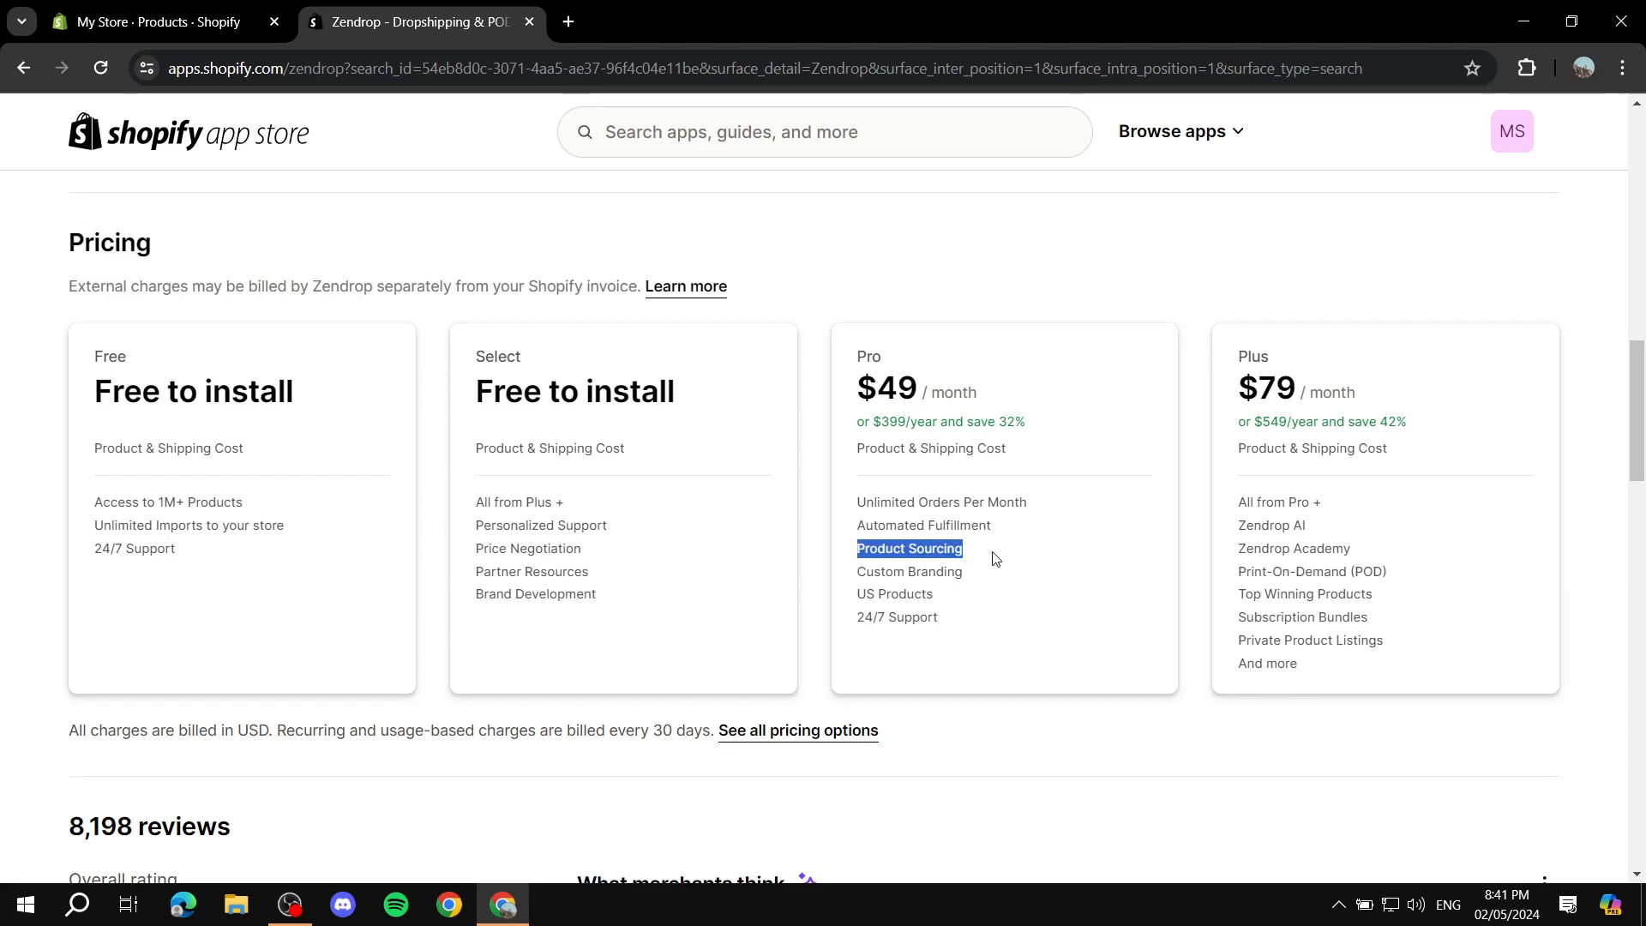
left_click(871, 577)
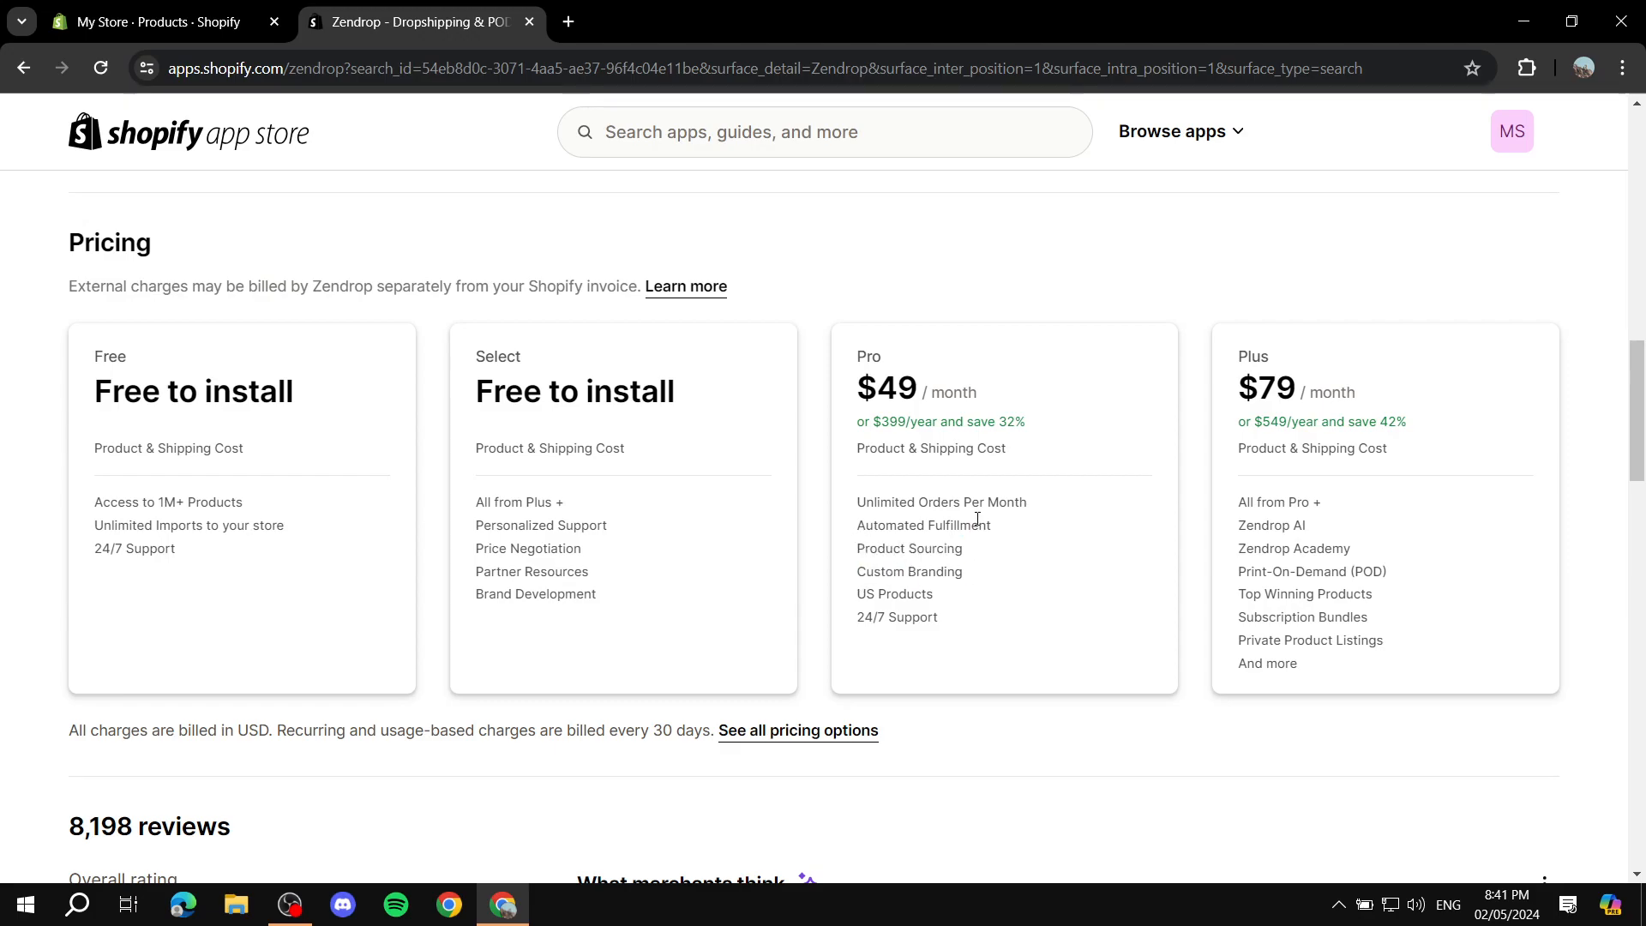
scroll(1278, 545, "up", 1)
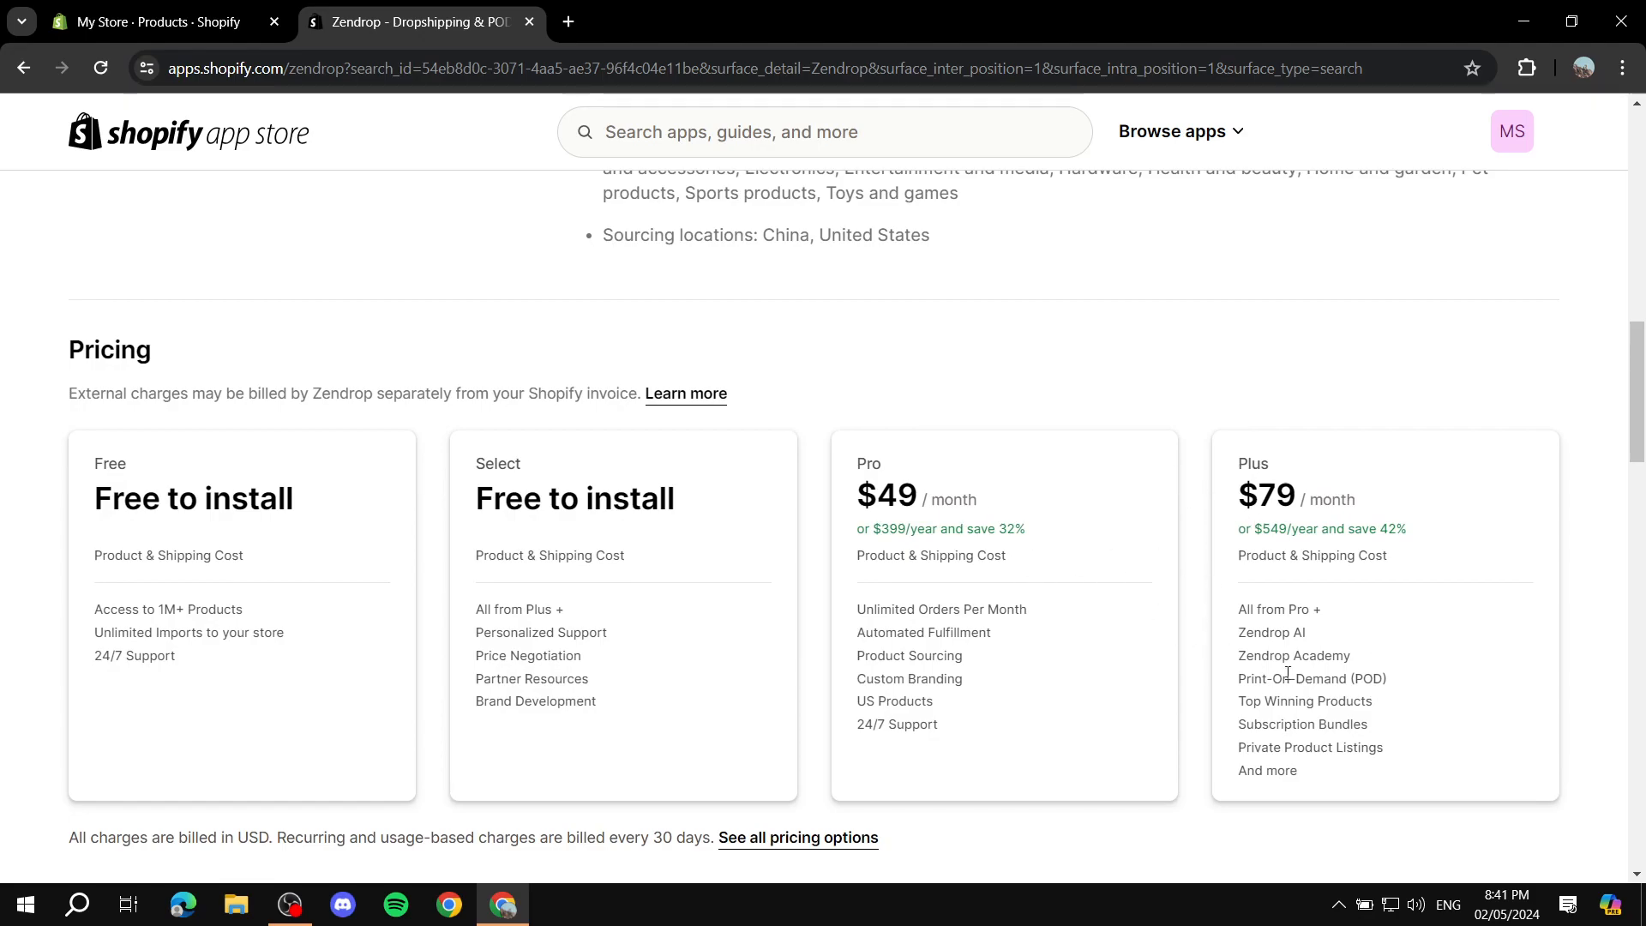
left_click_drag(91, 464, 659, 719)
left_click(659, 718)
scroll(629, 684, "up", 20)
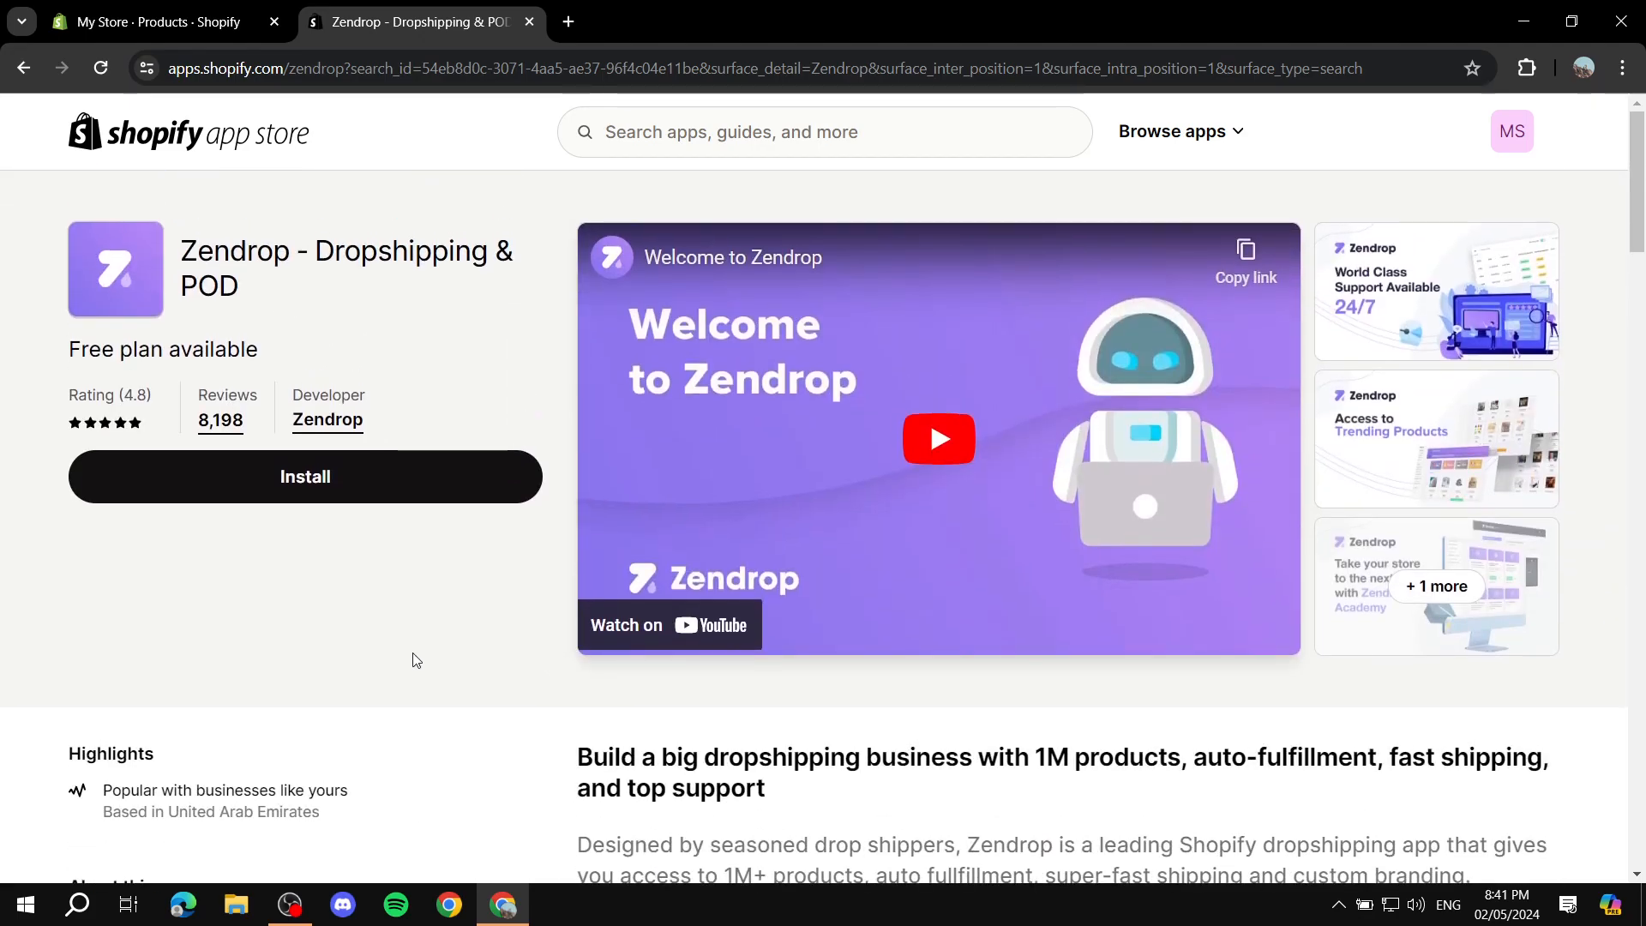
Step: Install Zendrop - Dropshipping & POD on the store and approve its requested data access
left_click(312, 489)
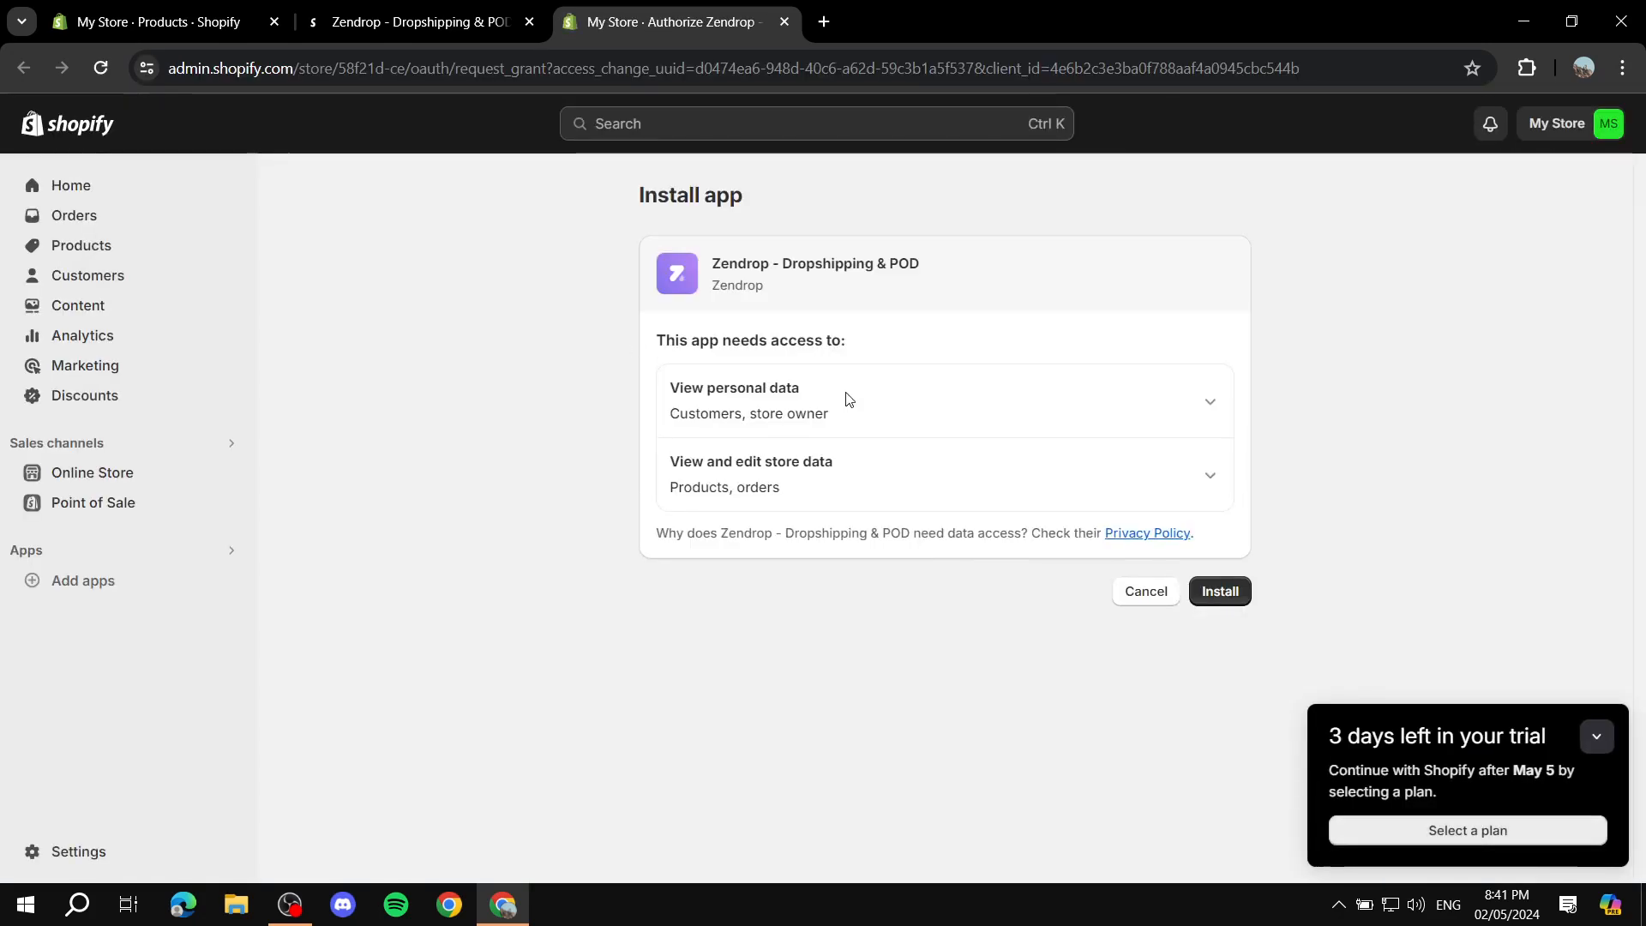
left_click(1596, 705)
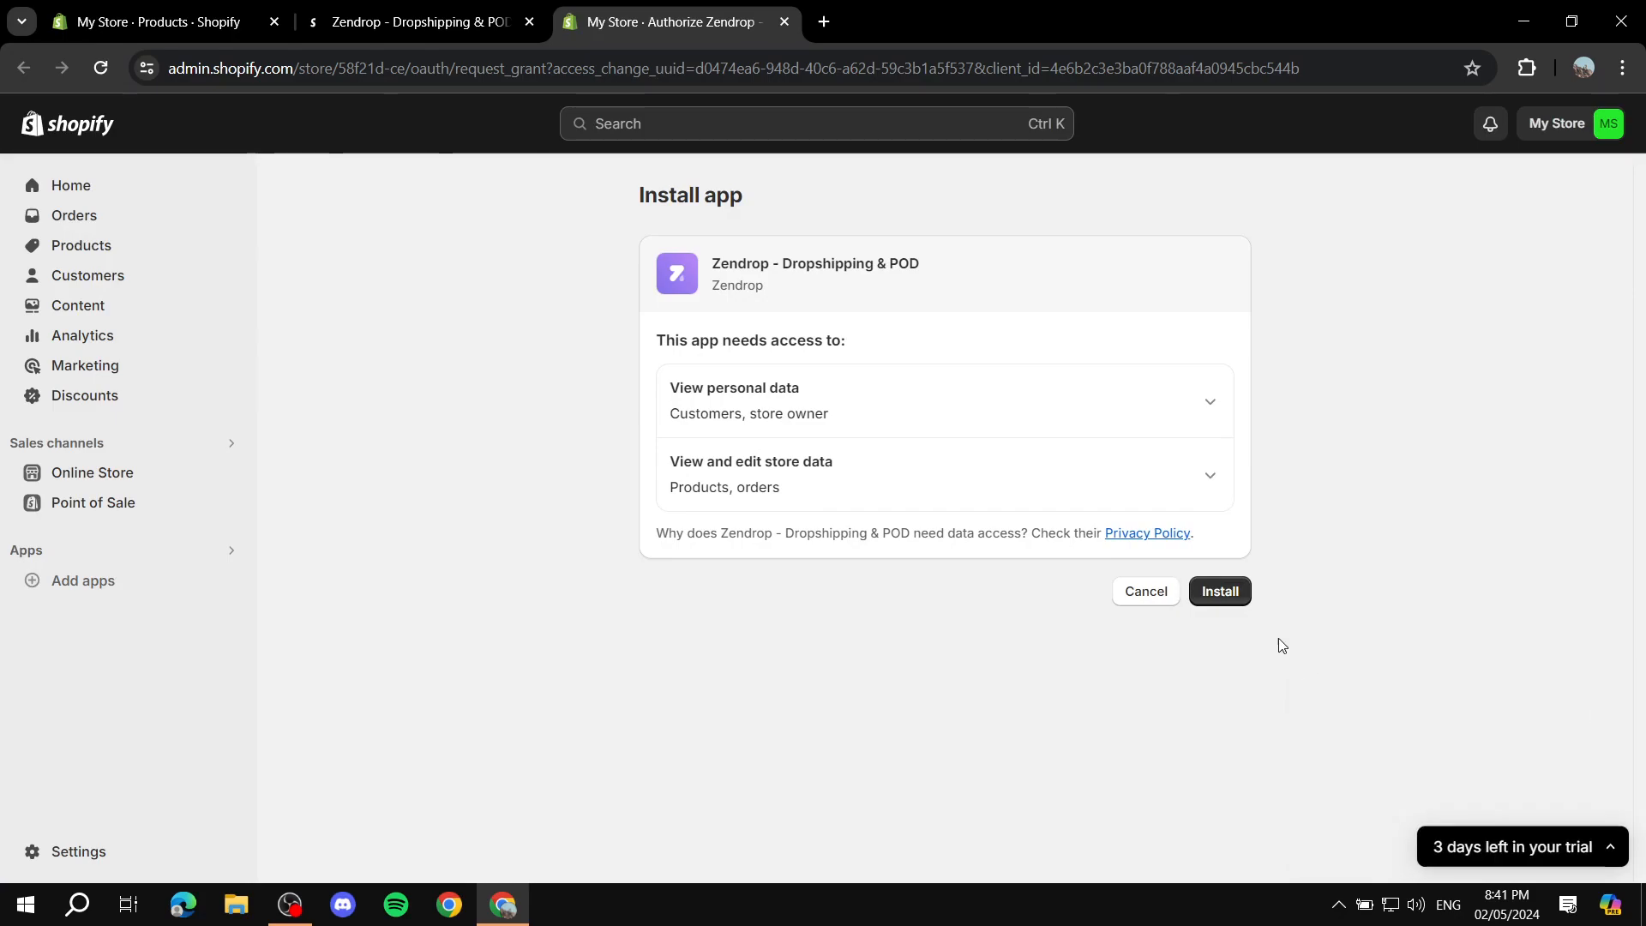
left_click(1222, 590)
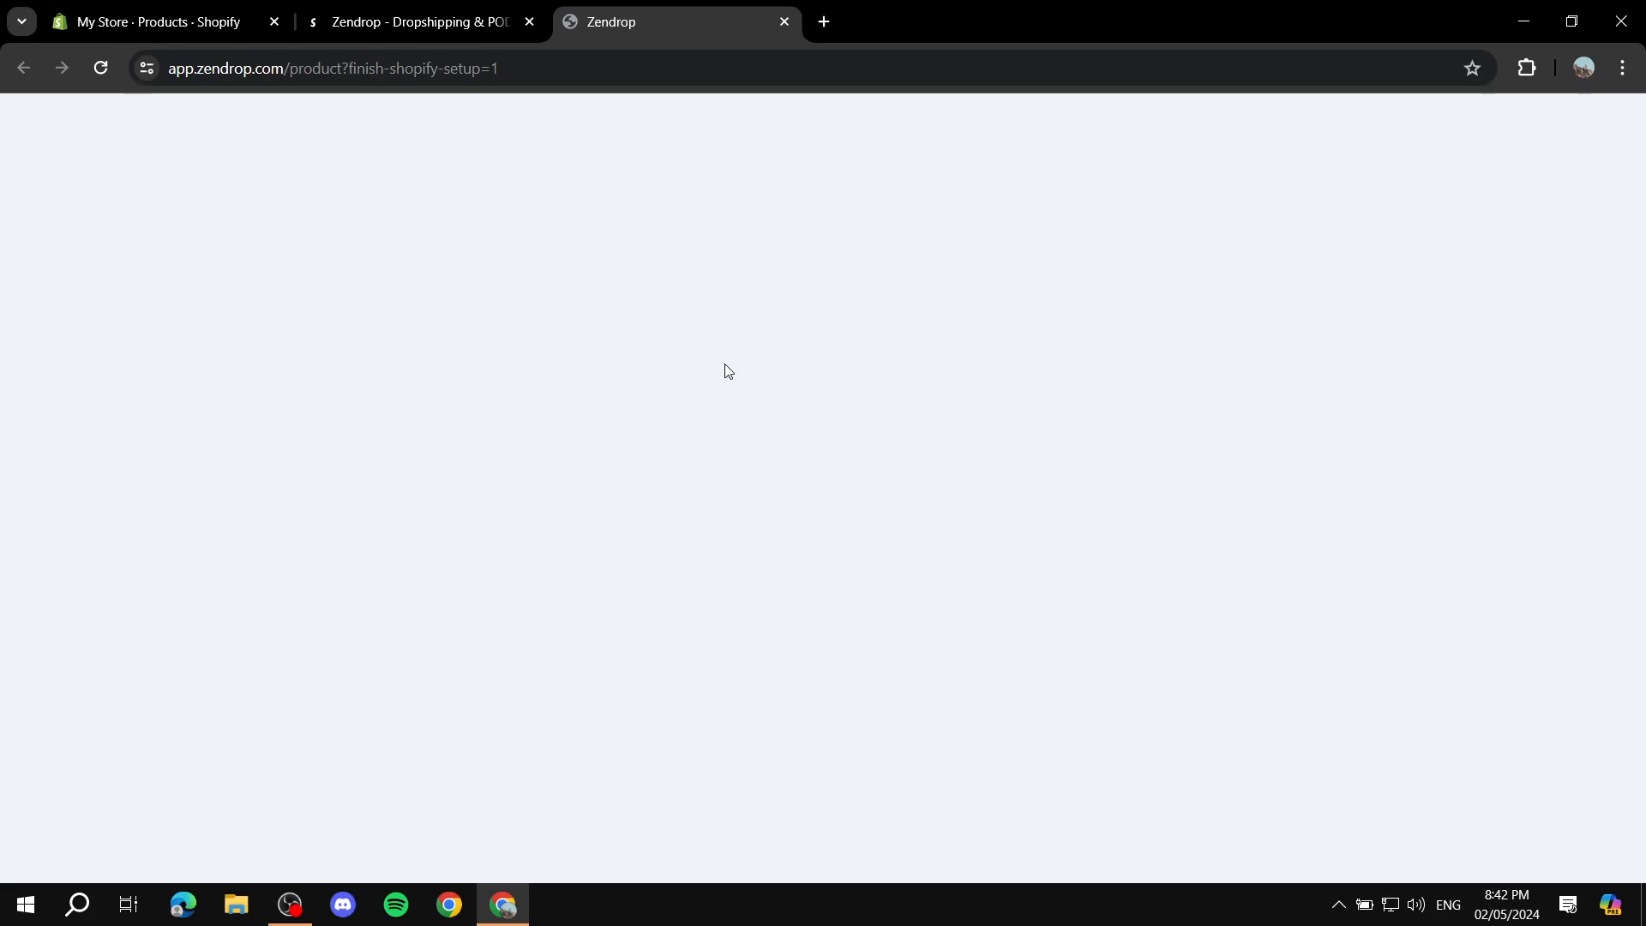
Step: Close the App Store listing of Zendrop and return to the Zendrop web app
left_click(343, 19)
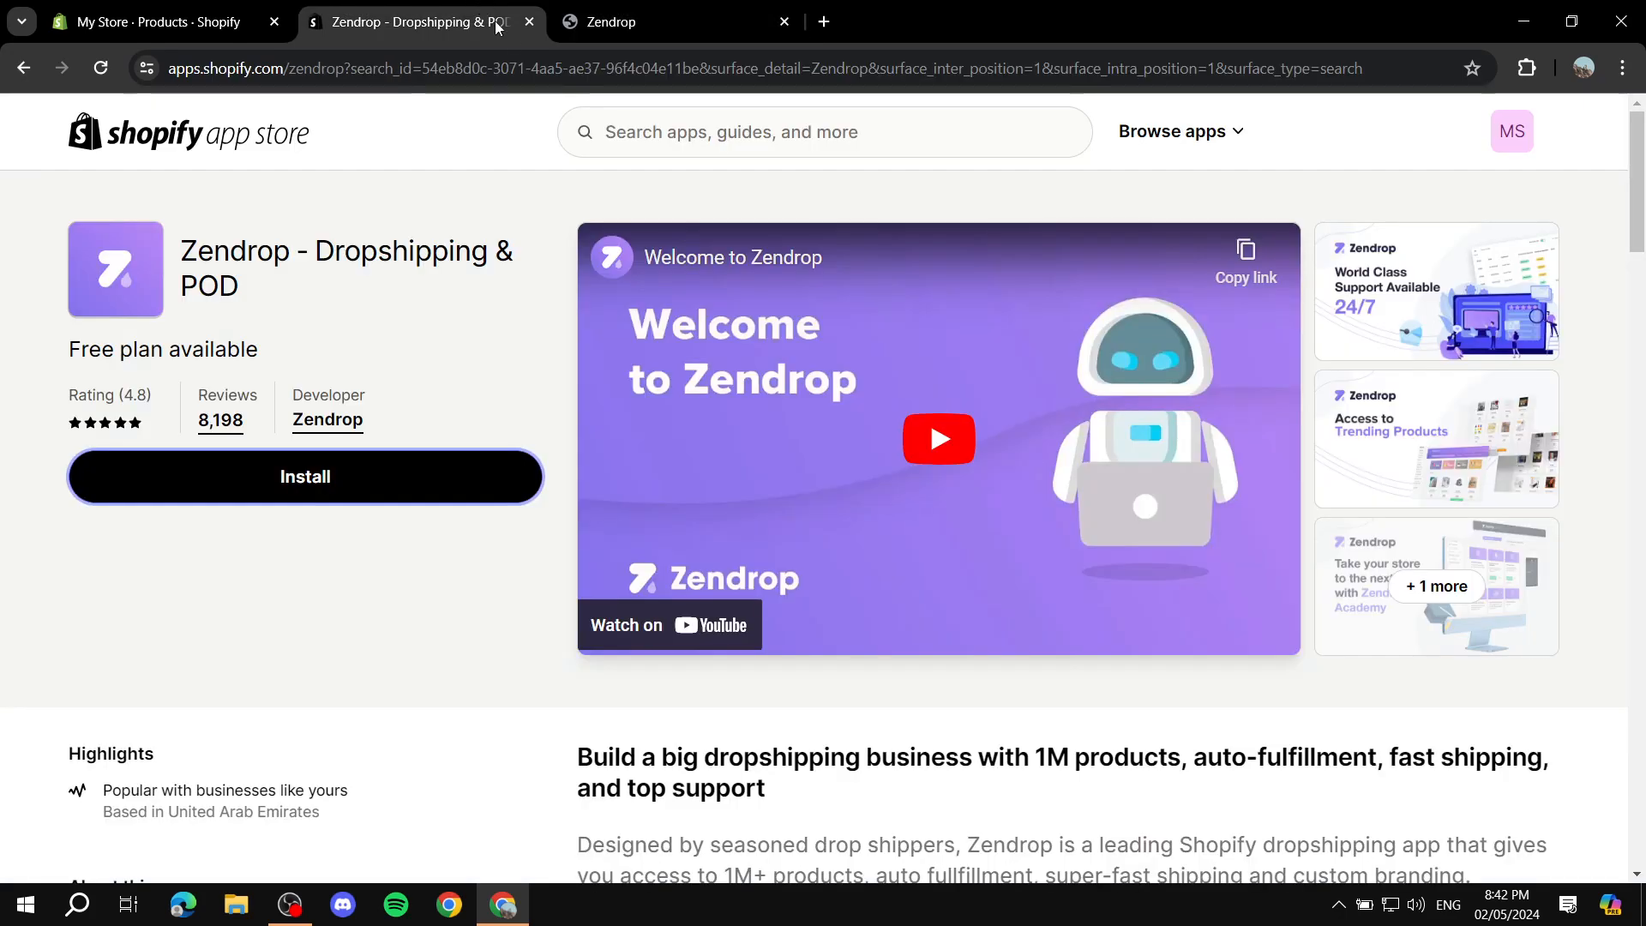
left_click(529, 21)
left_click(163, 22)
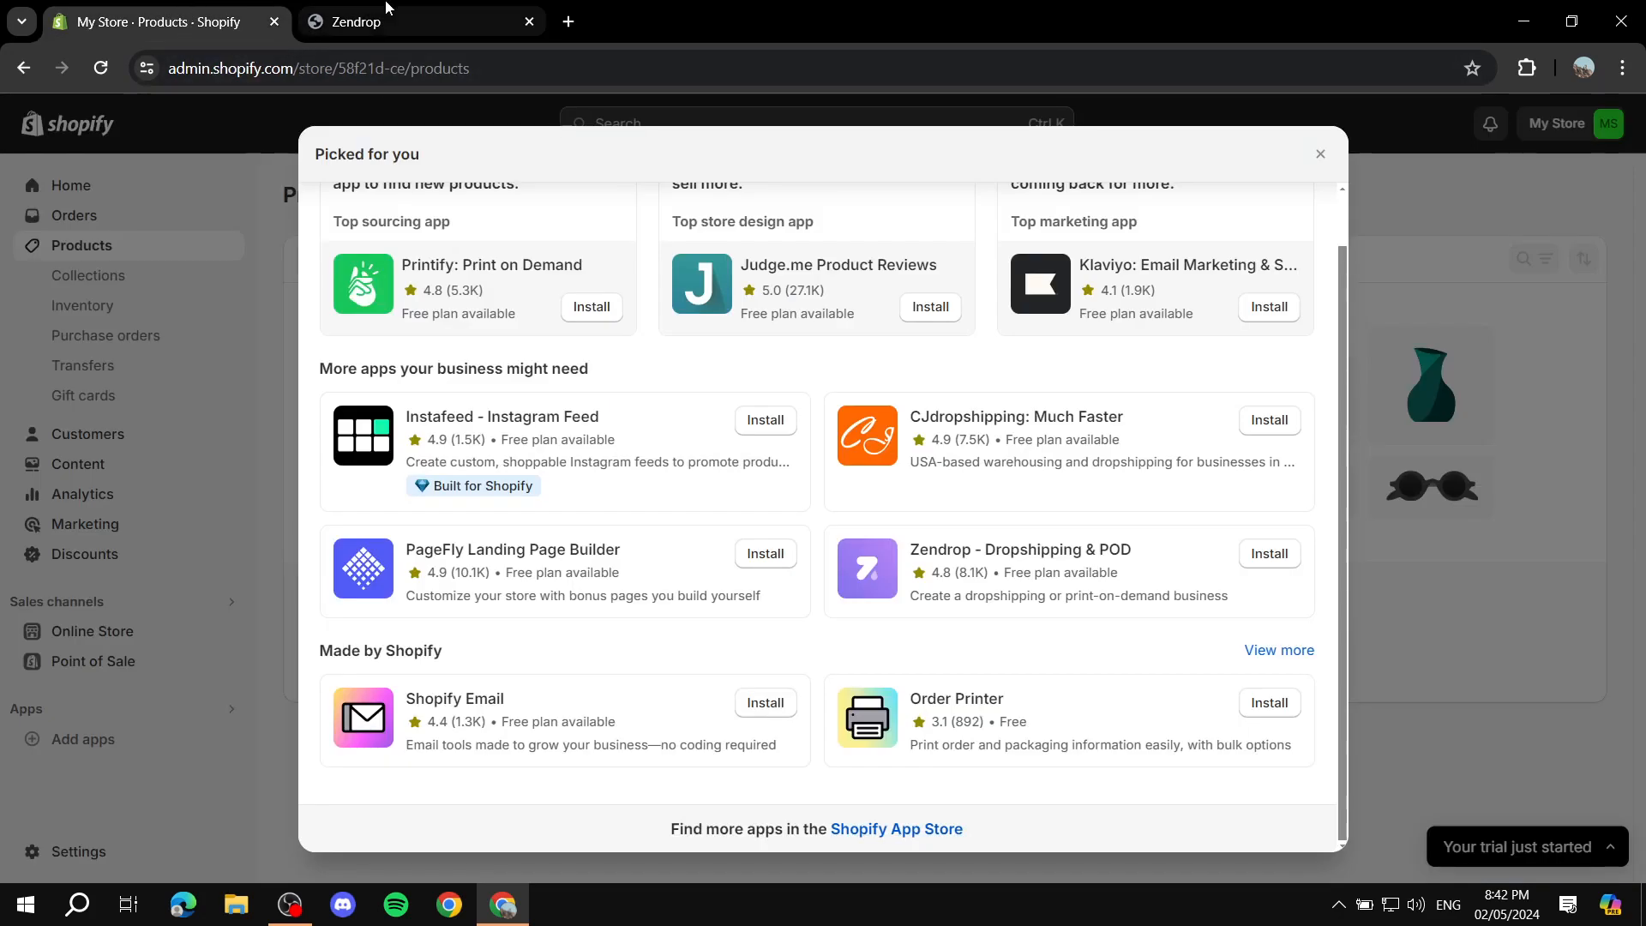
left_click(412, 21)
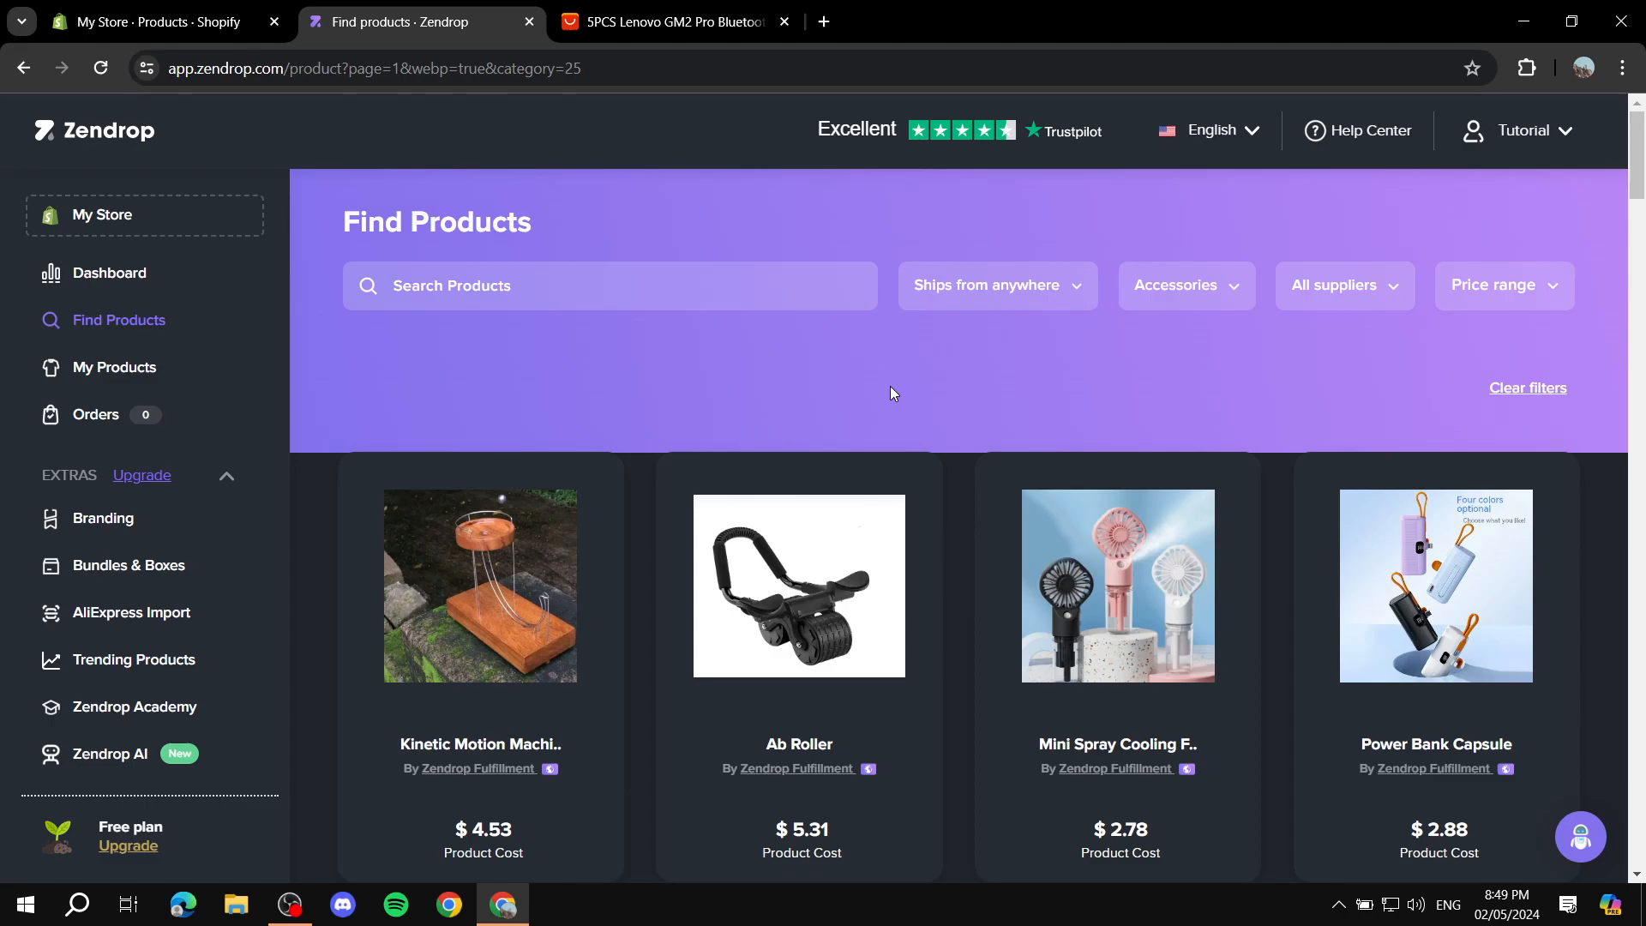
Step: Switch to the Shopify admin, dismiss the app suggestions and open the Online Store themes page
left_click(203, 34)
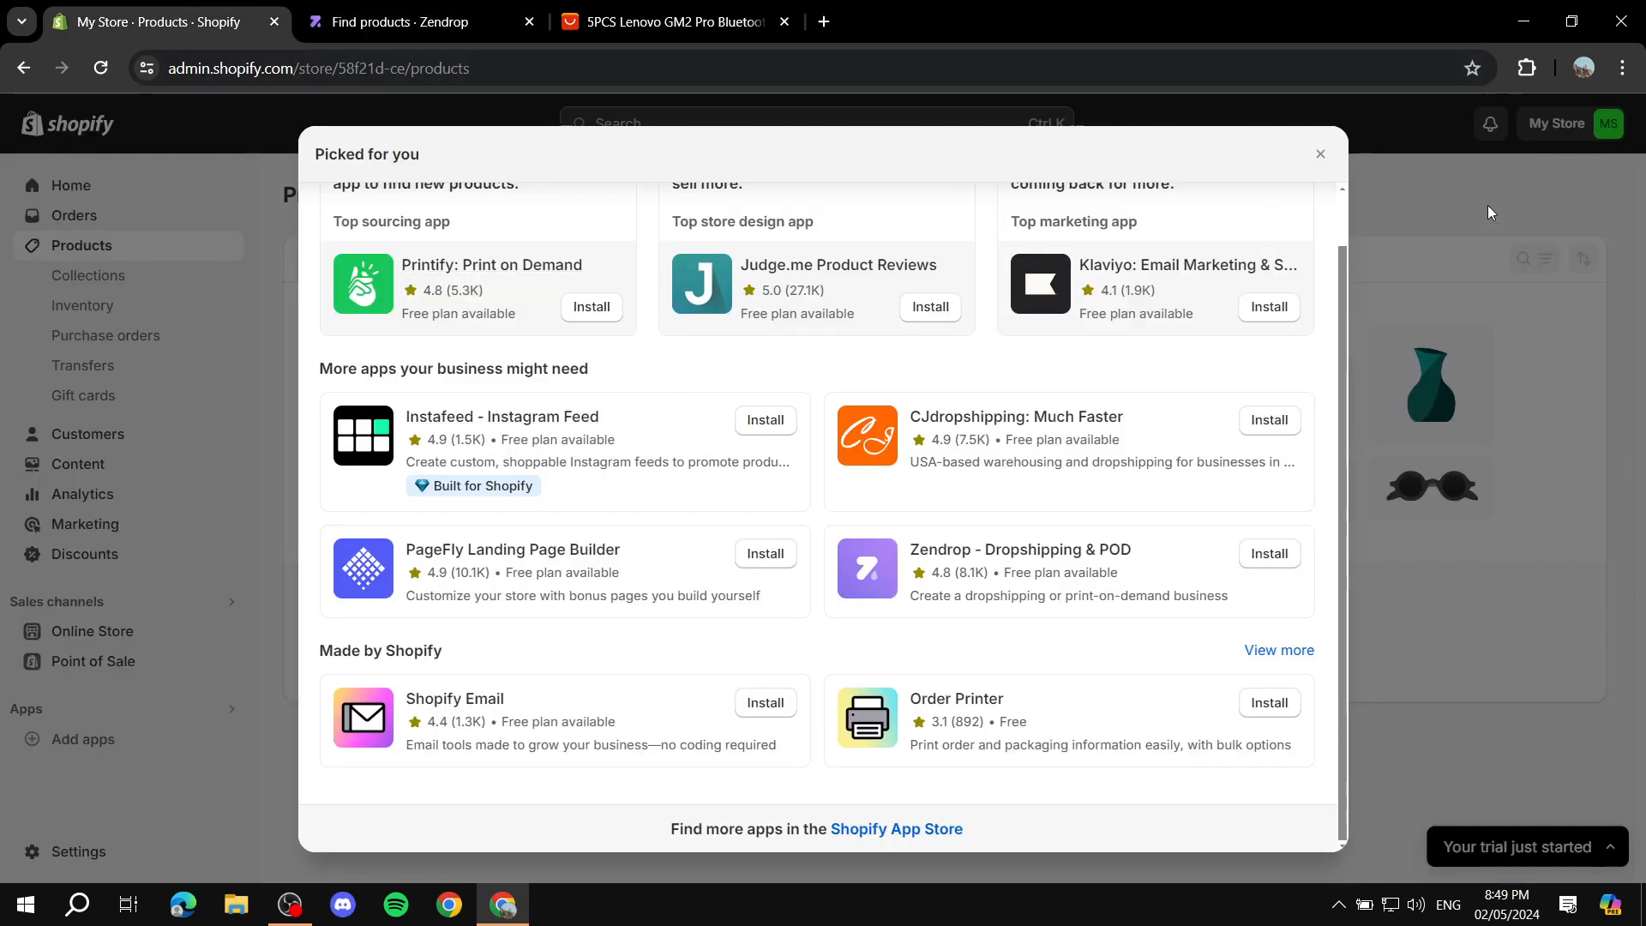
left_click(1321, 155)
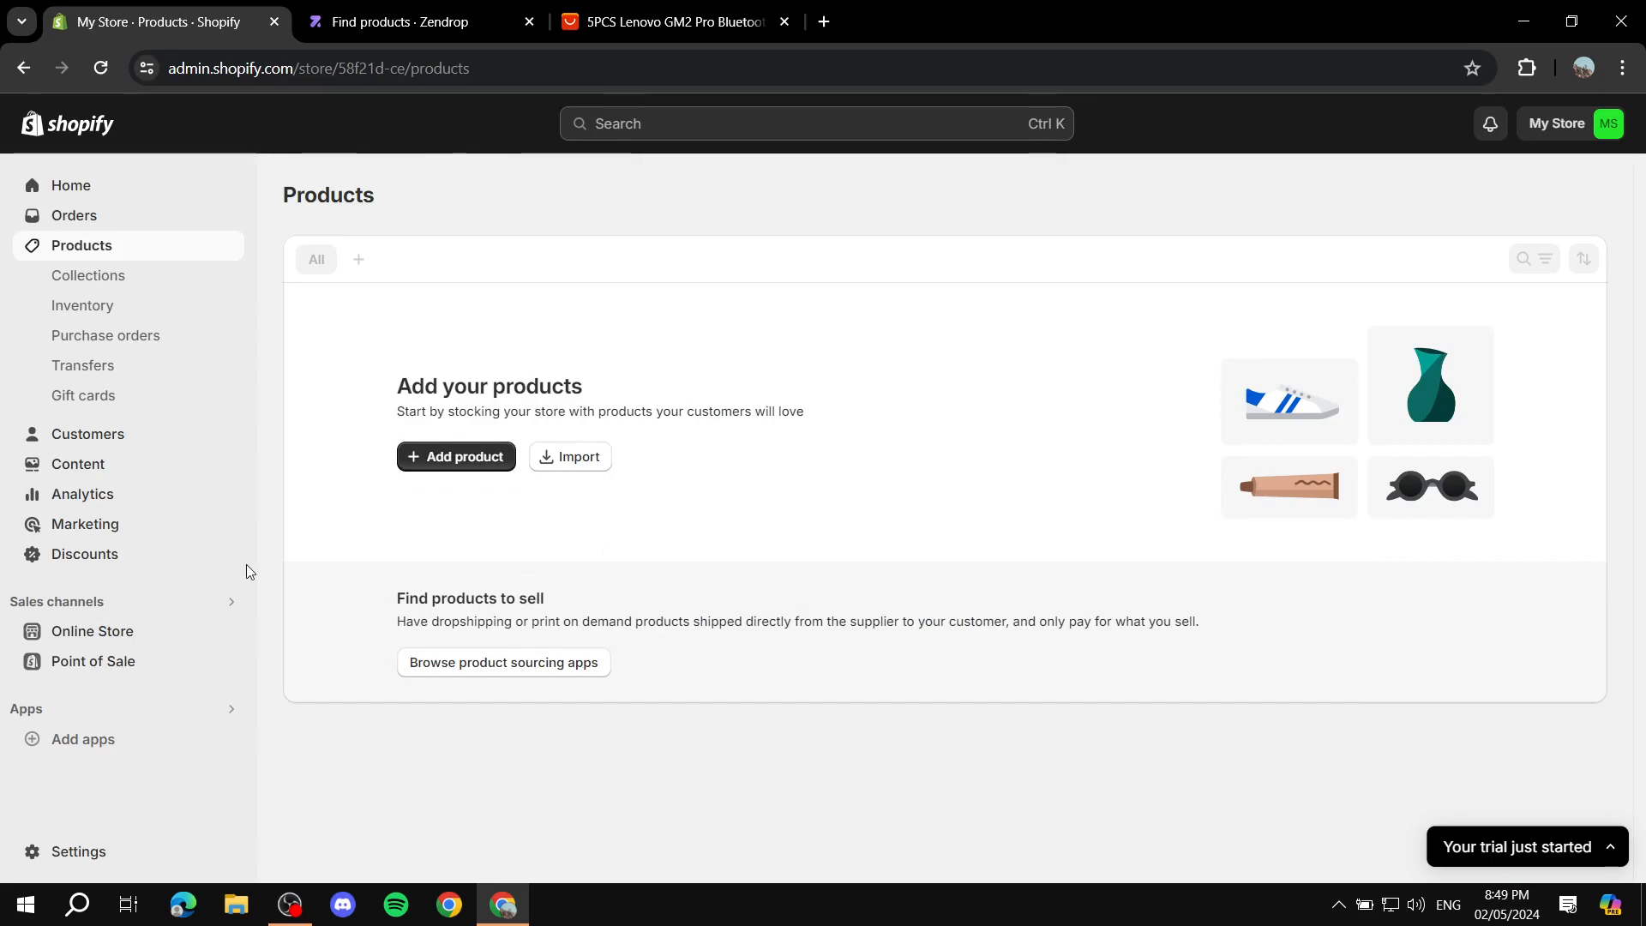
left_click(111, 631)
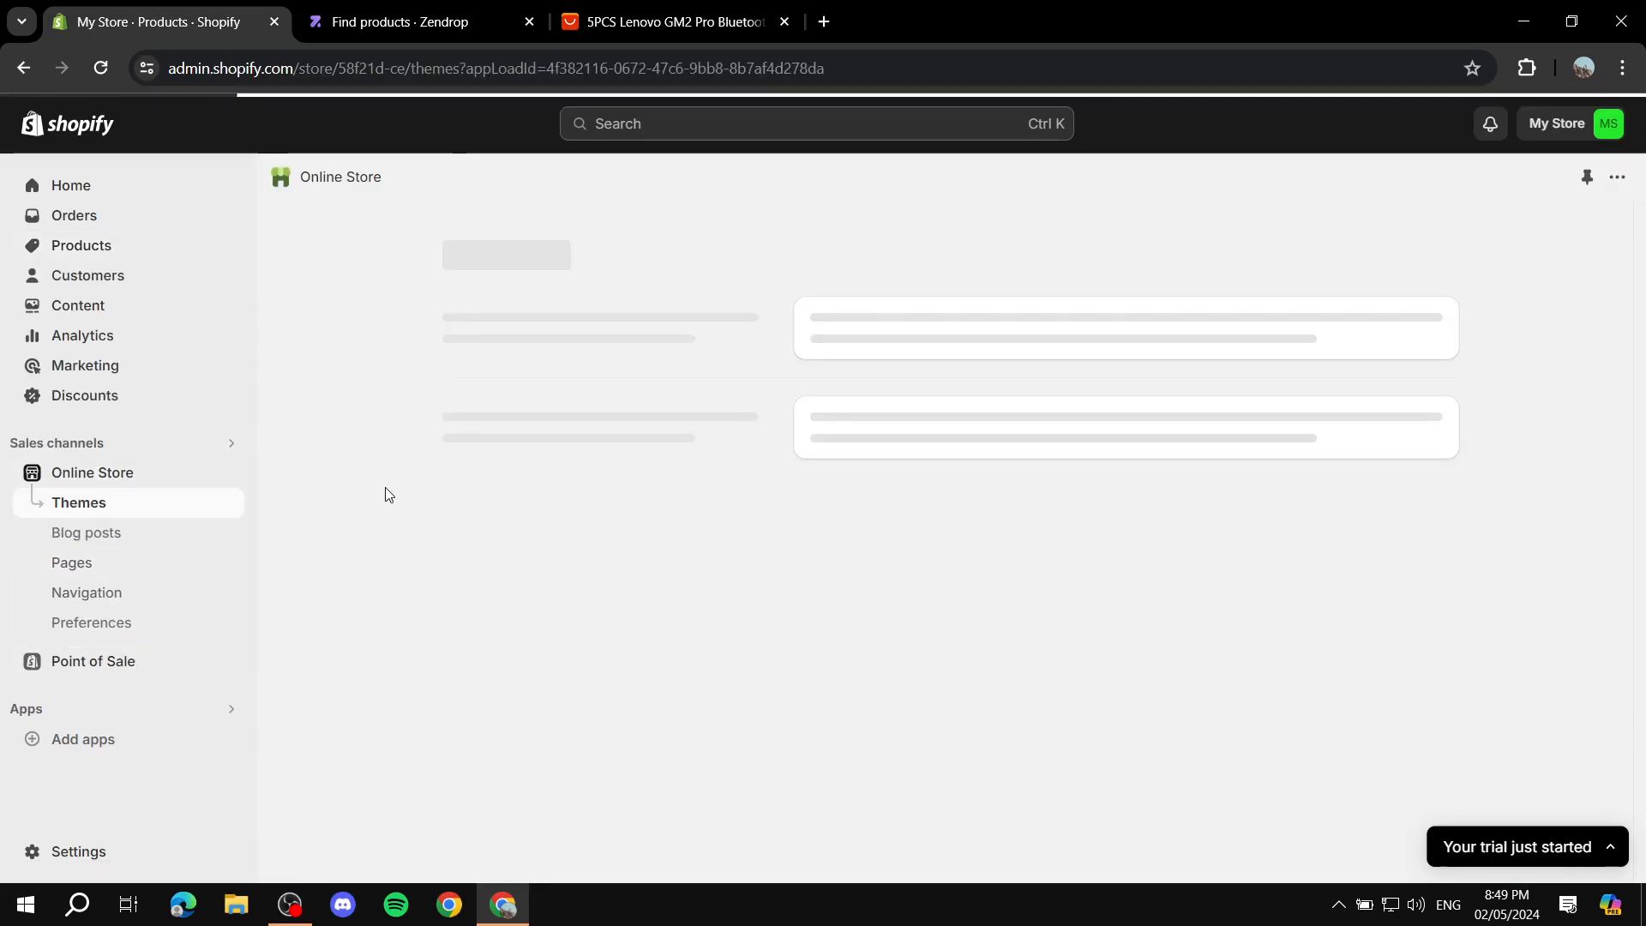
left_click(418, 19)
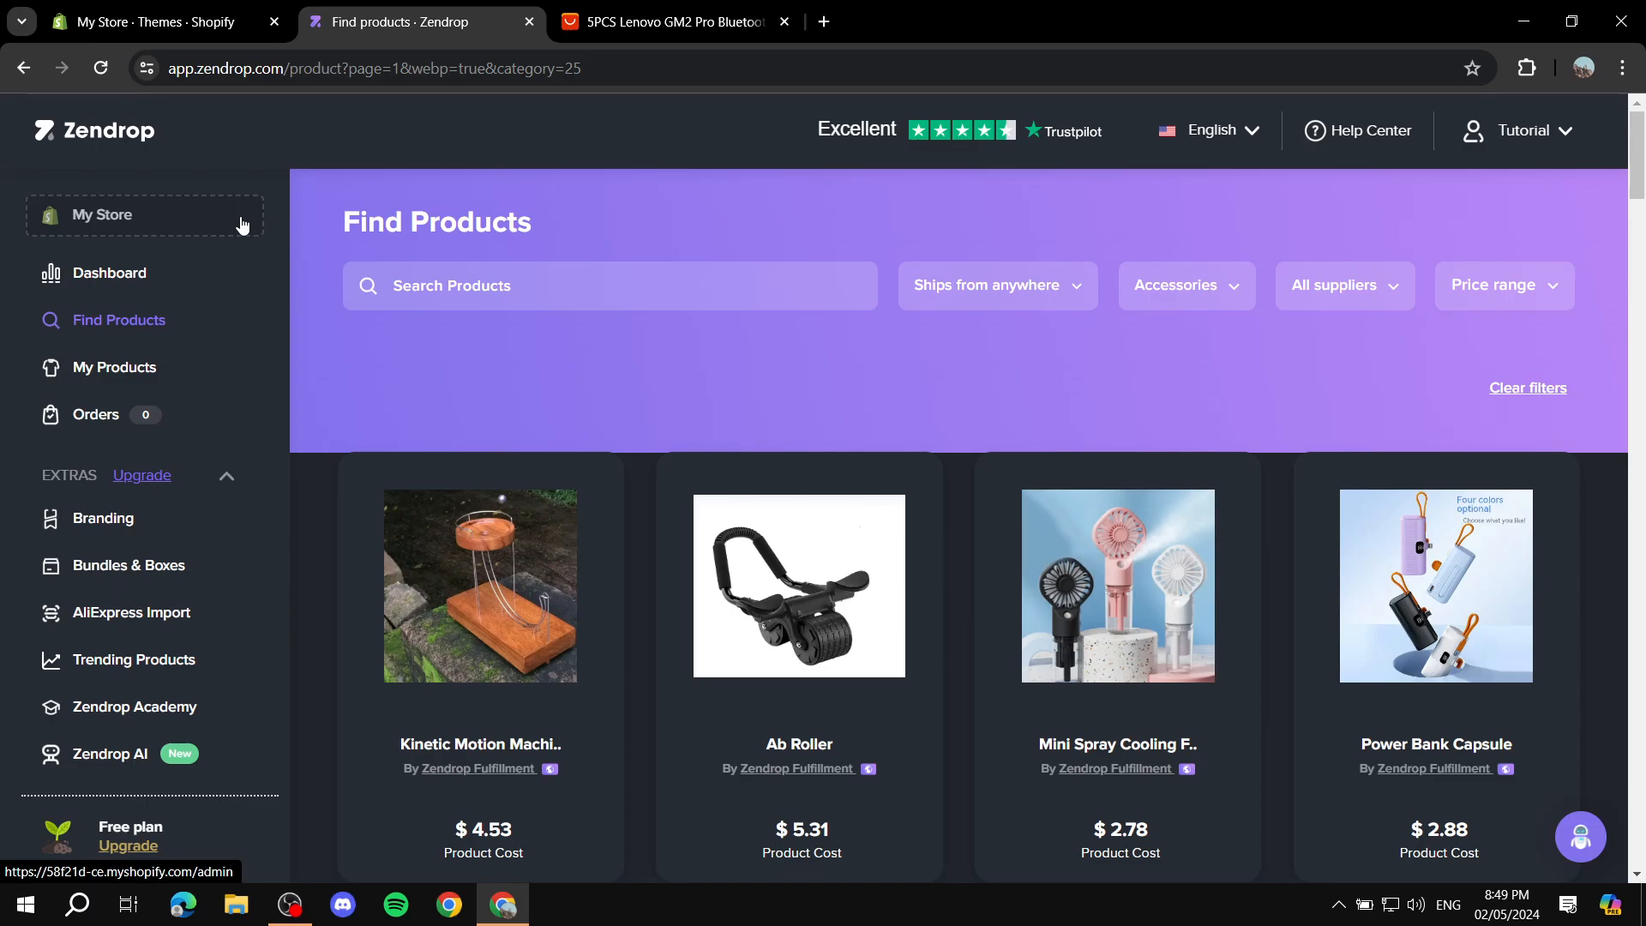
left_click(237, 31)
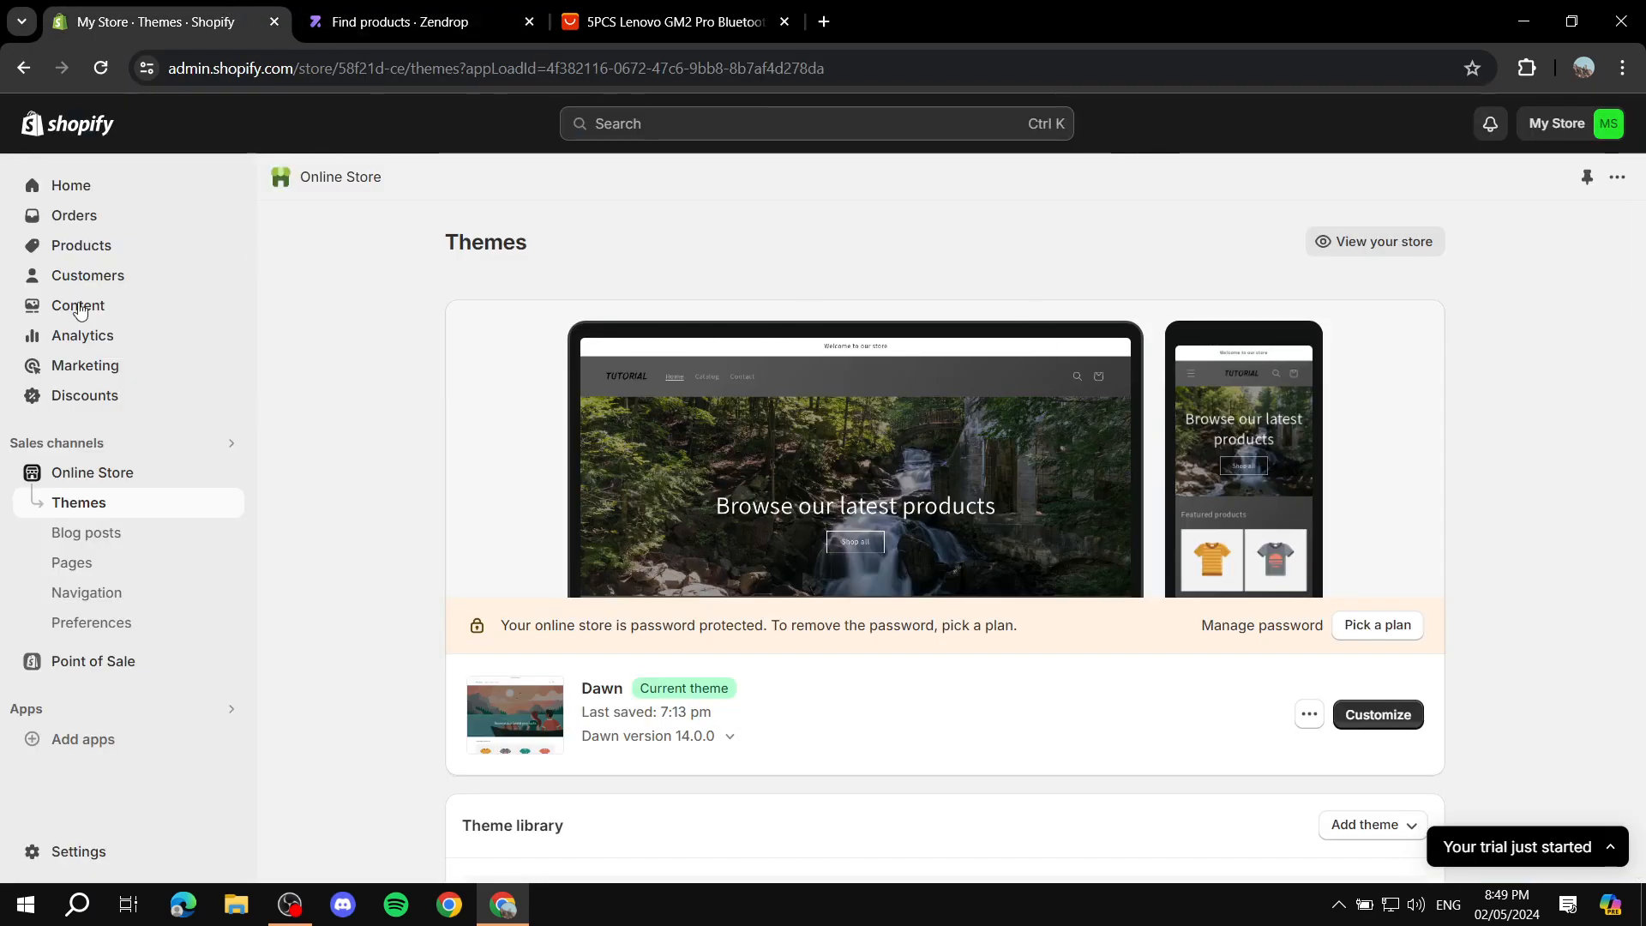
Step: Switch to the Zendrop Find Products page and look over the shipping-origin filter options, keeping the current choice
left_click(440, 12)
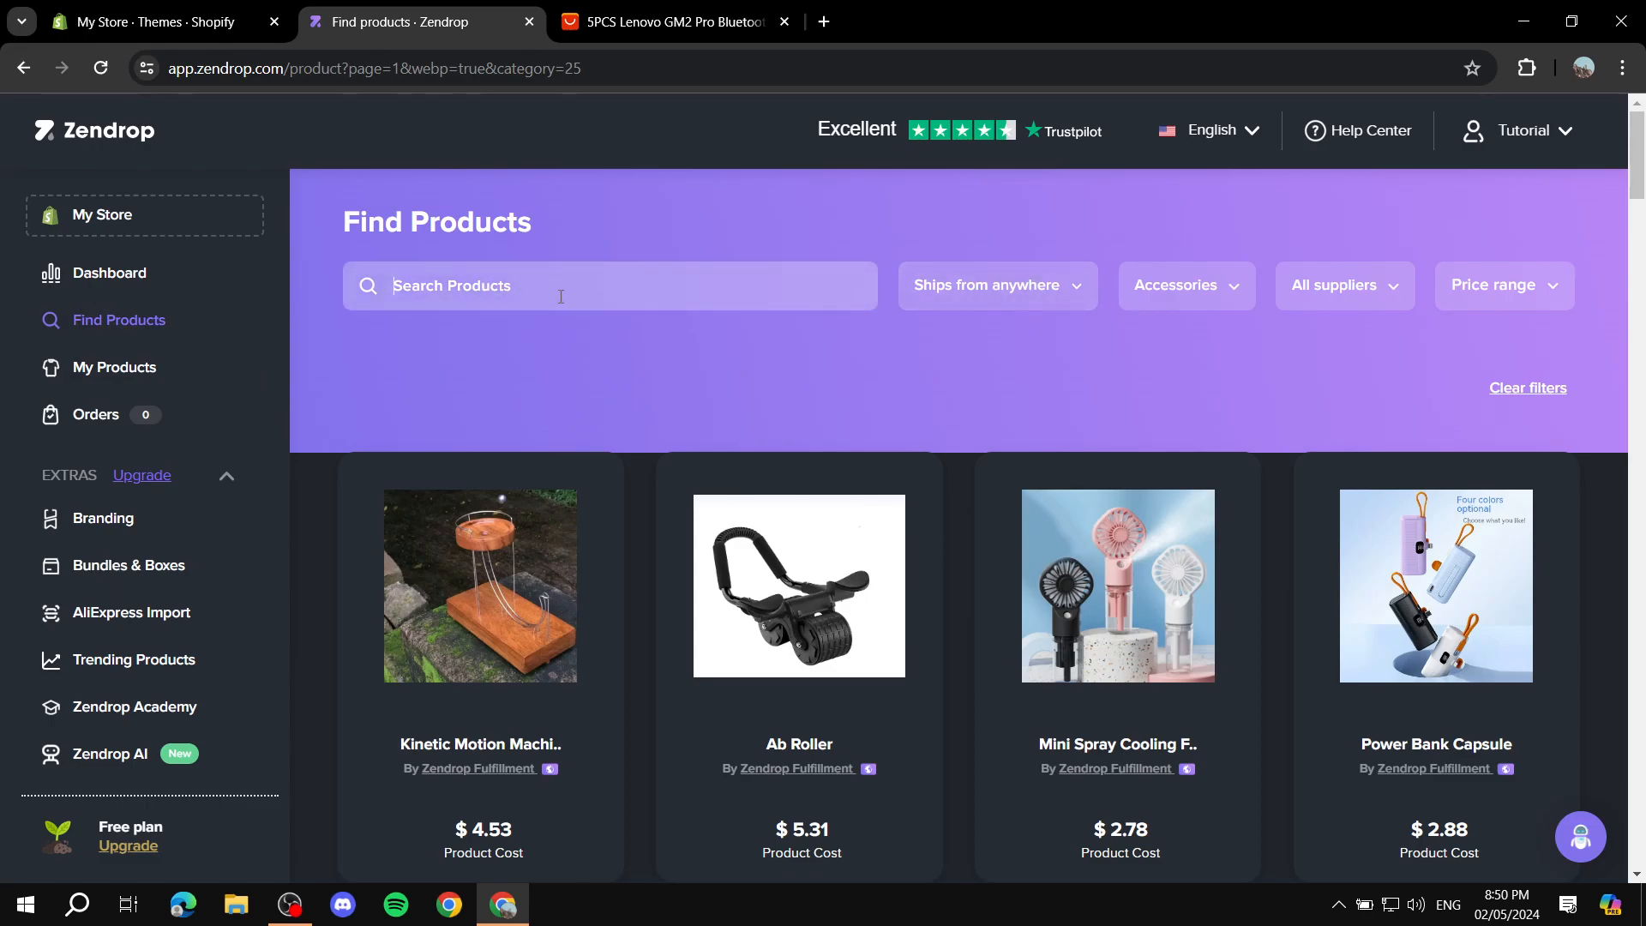
left_click(1058, 294)
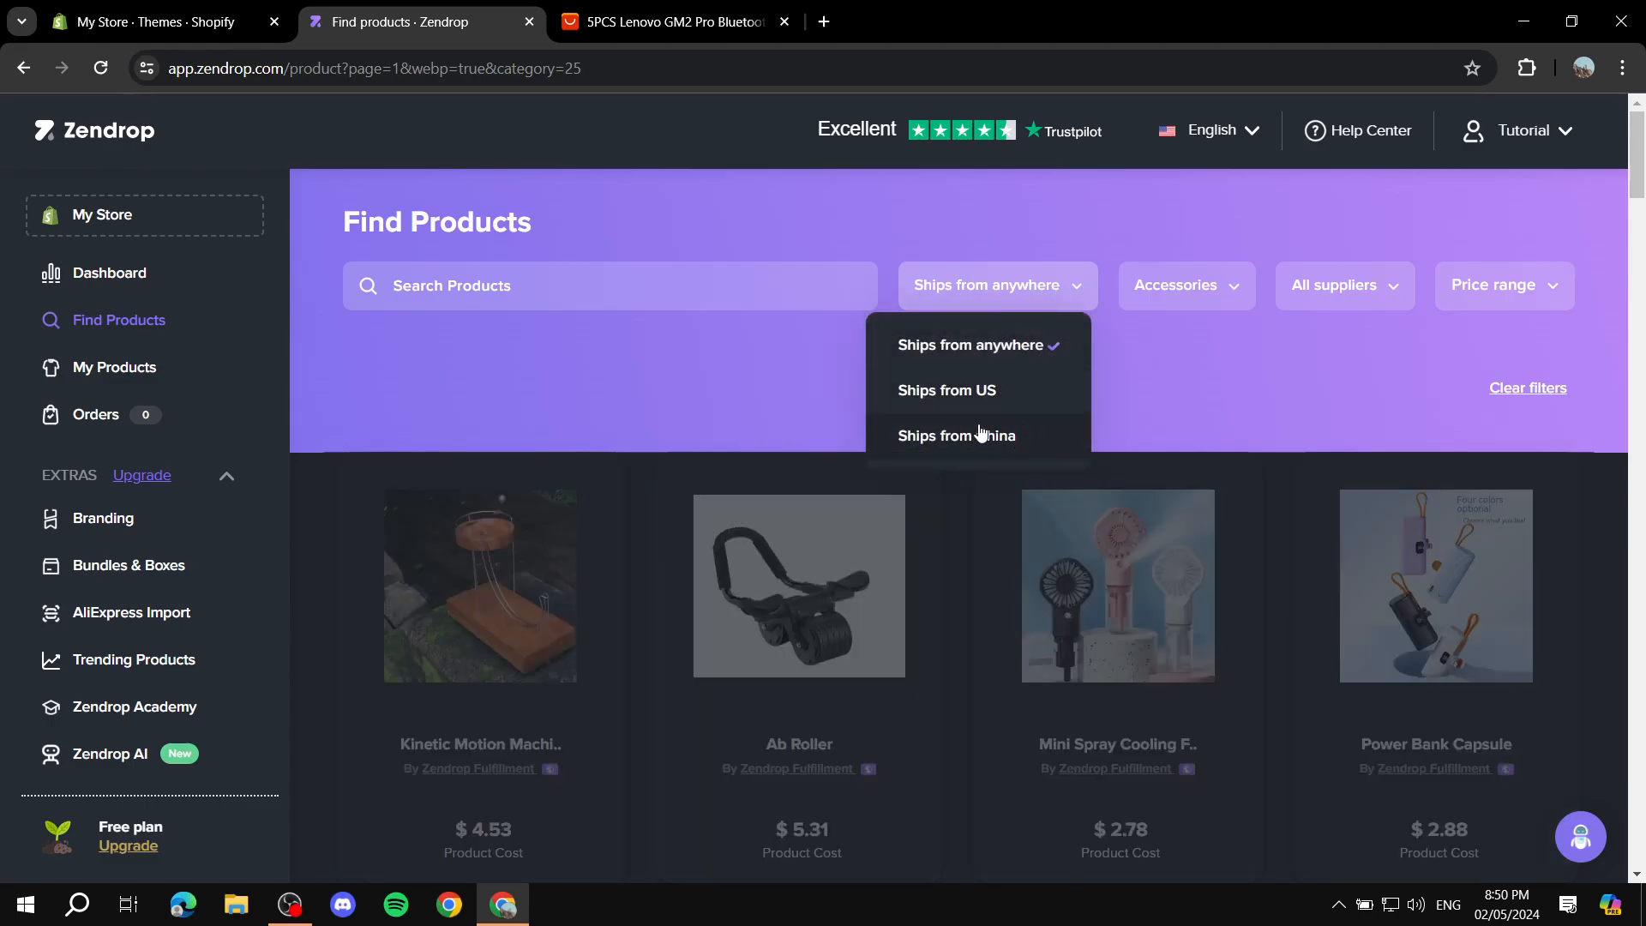
left_click(1190, 362)
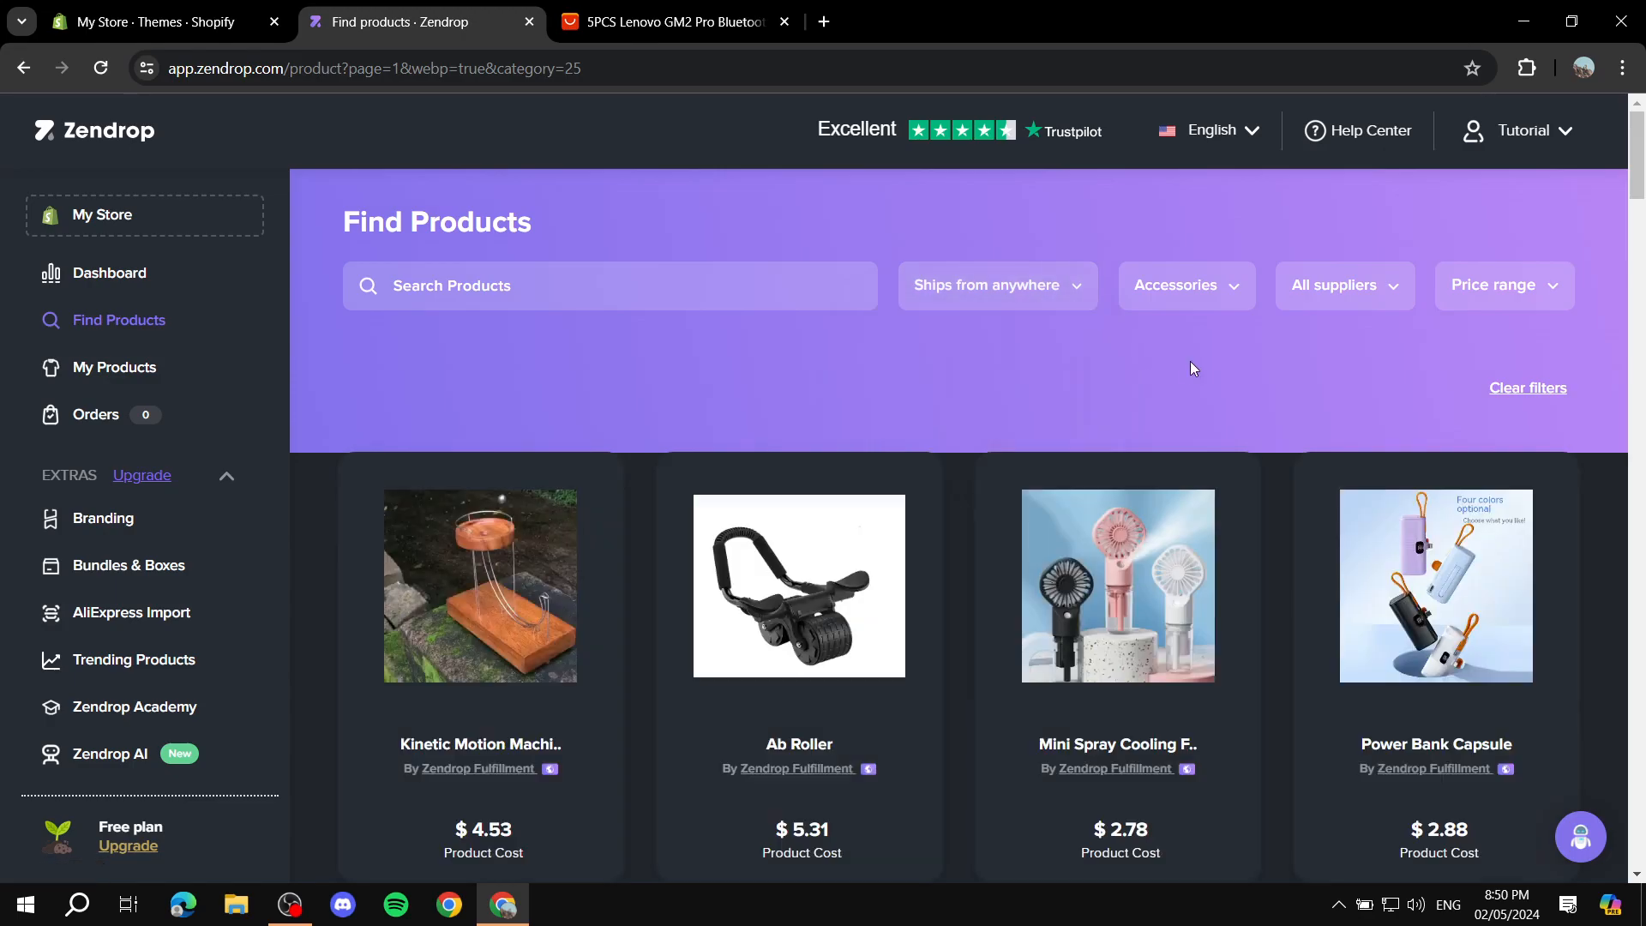
Step: Look through the available product categories in the category filter, keeping Accessories selected
left_click(1188, 286)
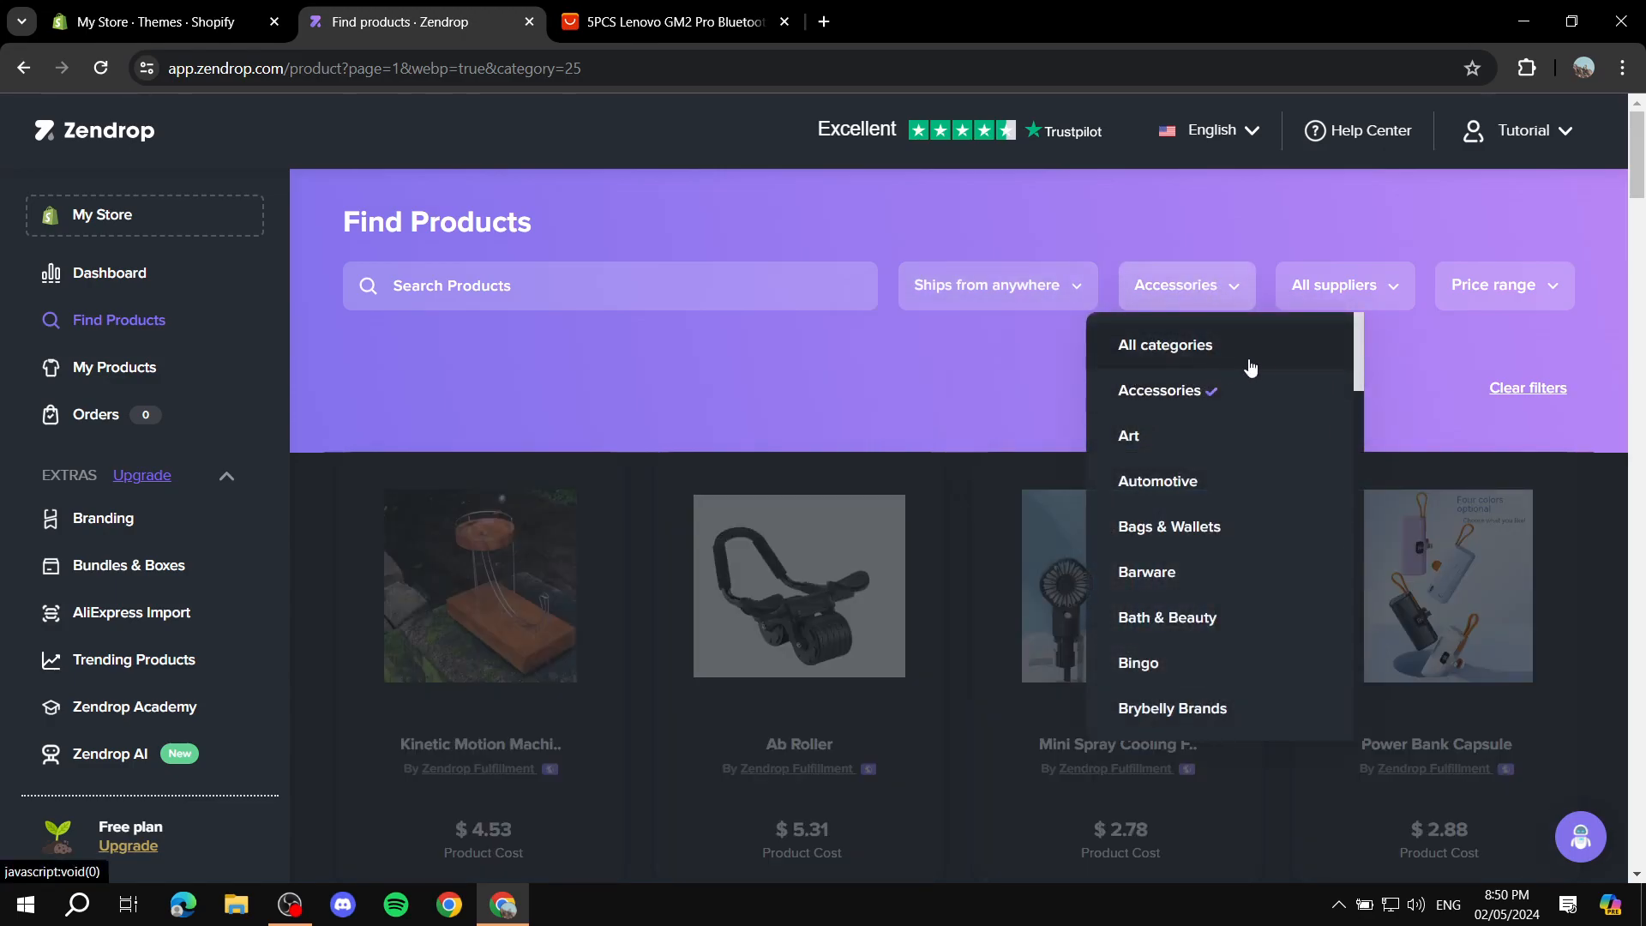
scroll(1140, 528, "down", 9)
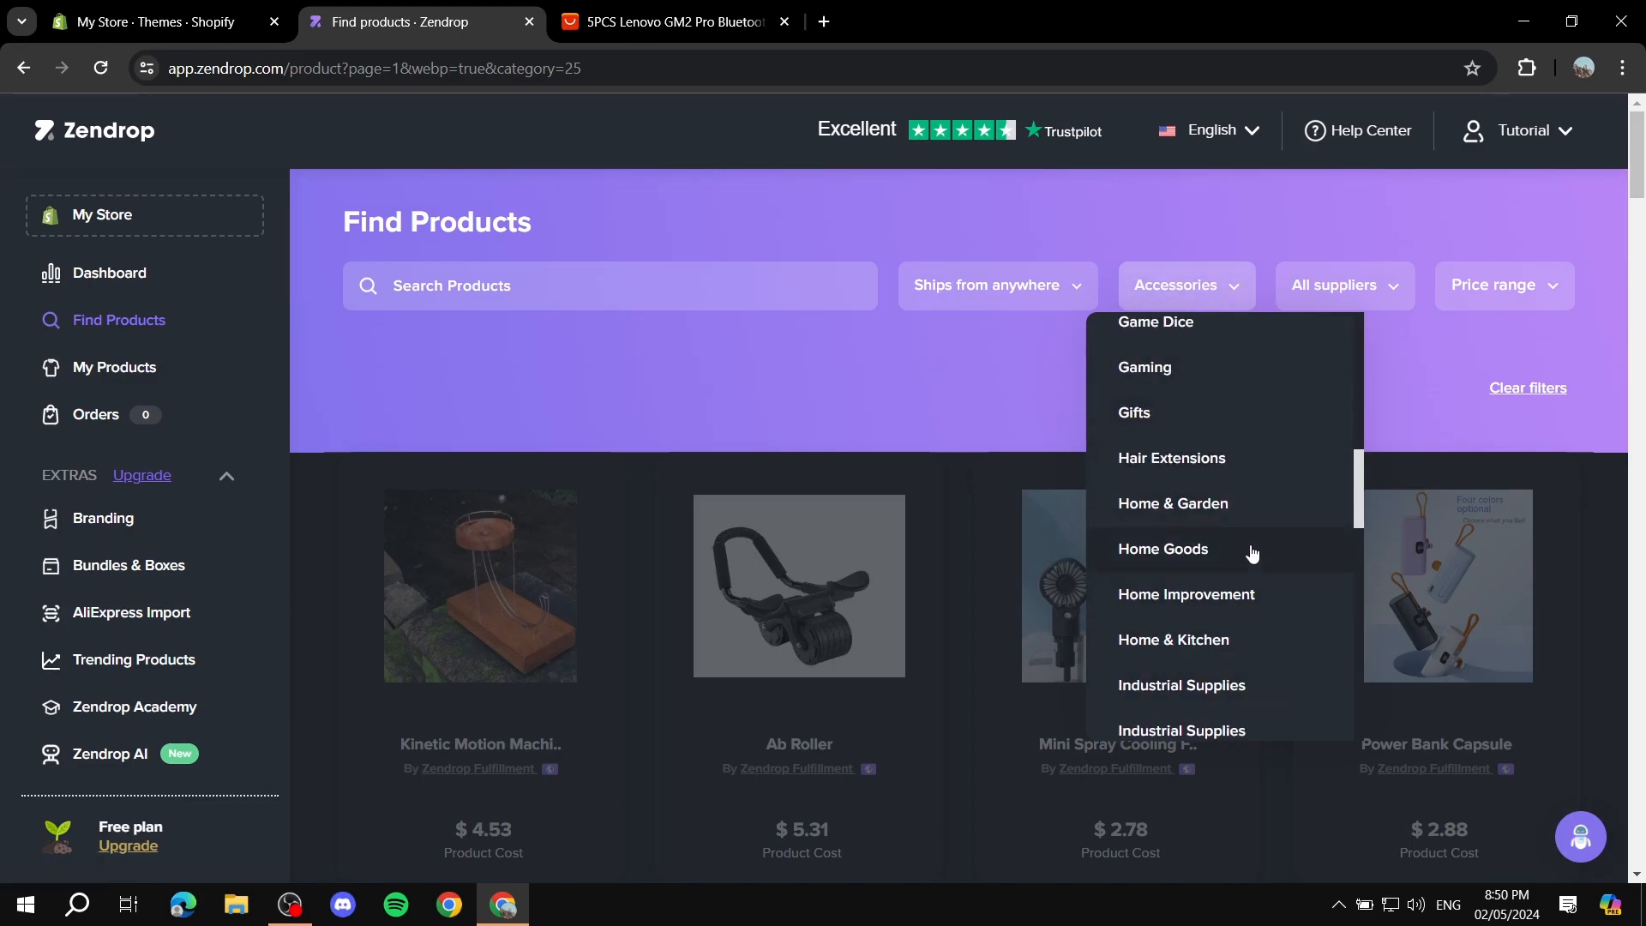
scroll(1241, 562, "down", 5)
scroll(1235, 566, "down", 5)
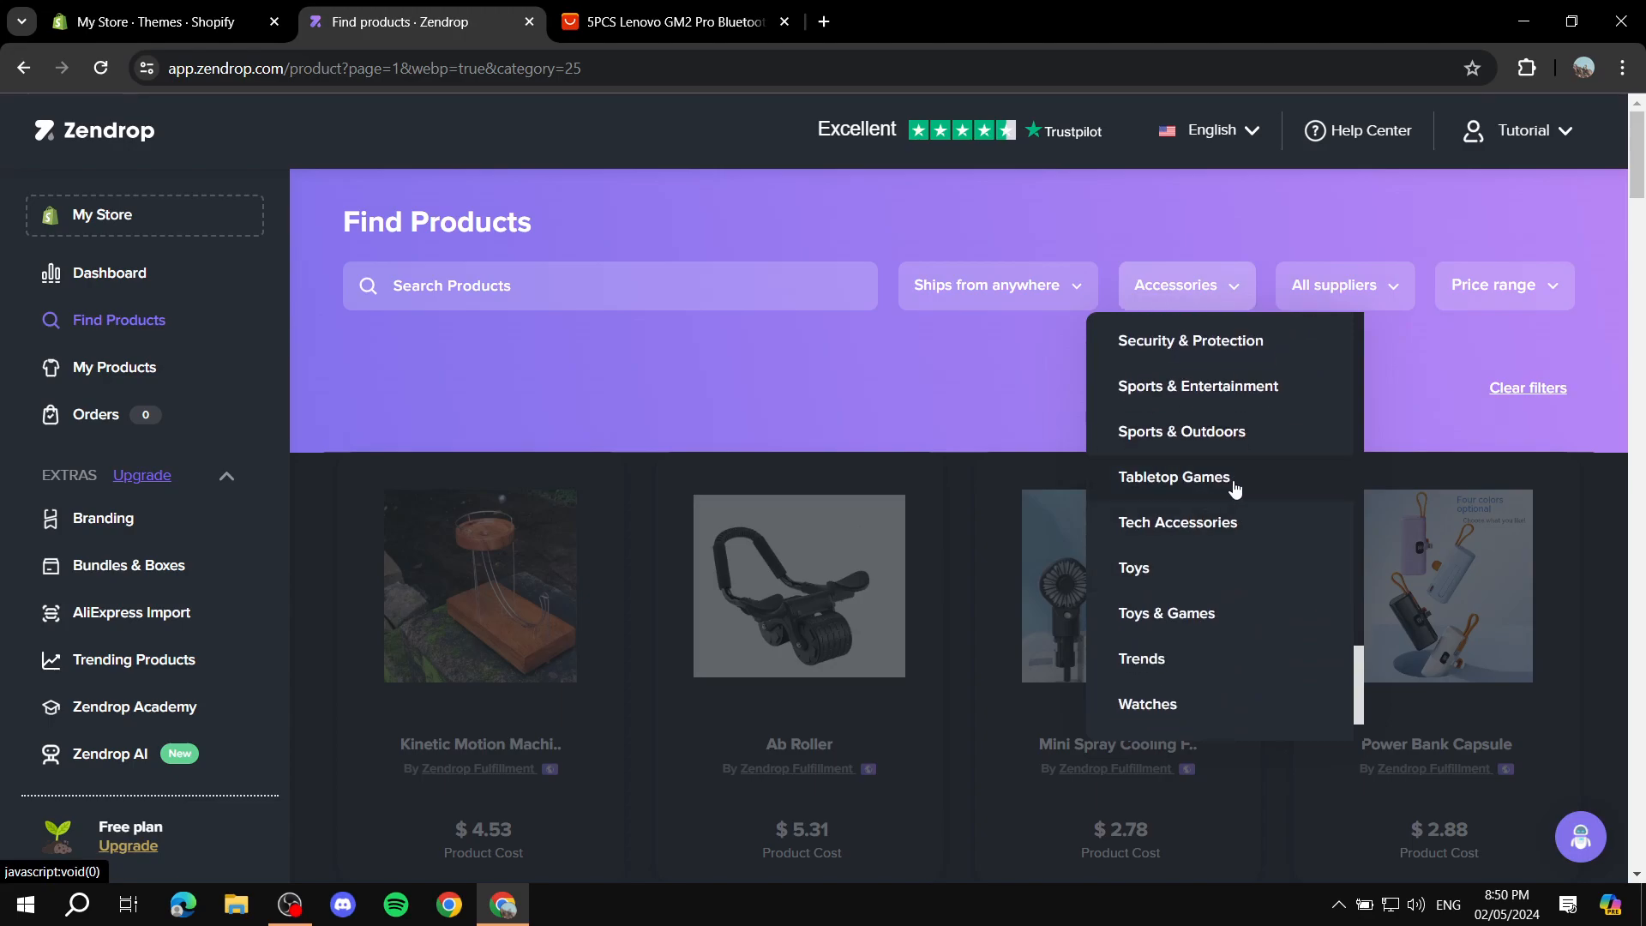
scroll(1235, 485, "up", 6)
scroll(1231, 476, "up", 4)
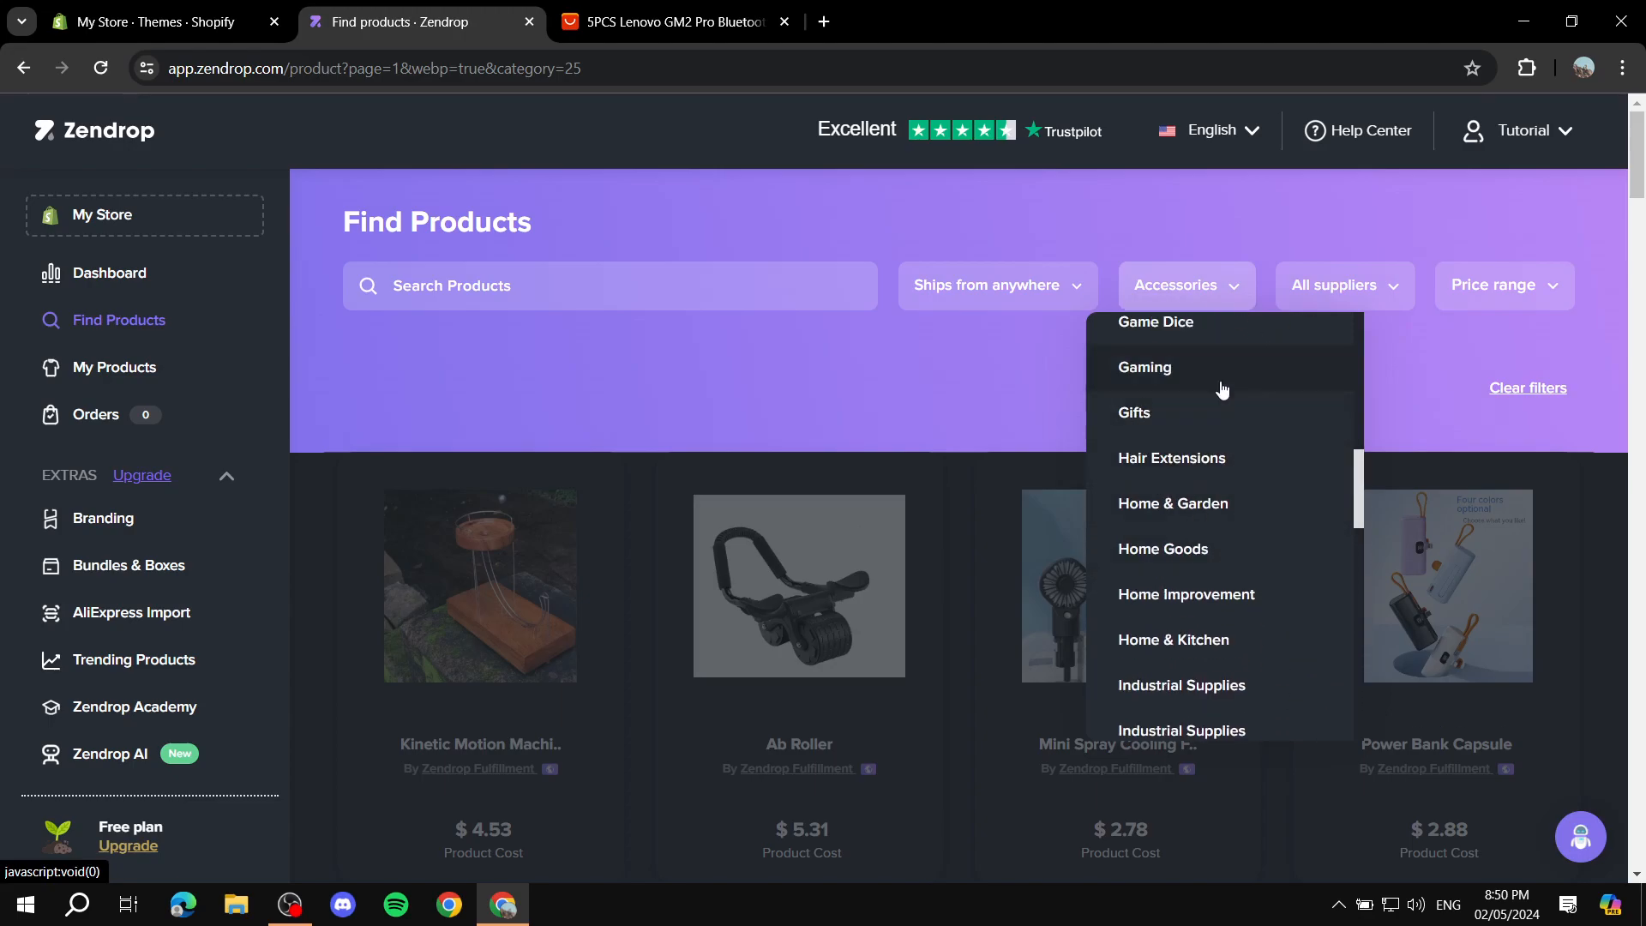
left_click(950, 388)
Step: Look through the supplier filter's options, keeping All suppliers selected
left_click(1359, 296)
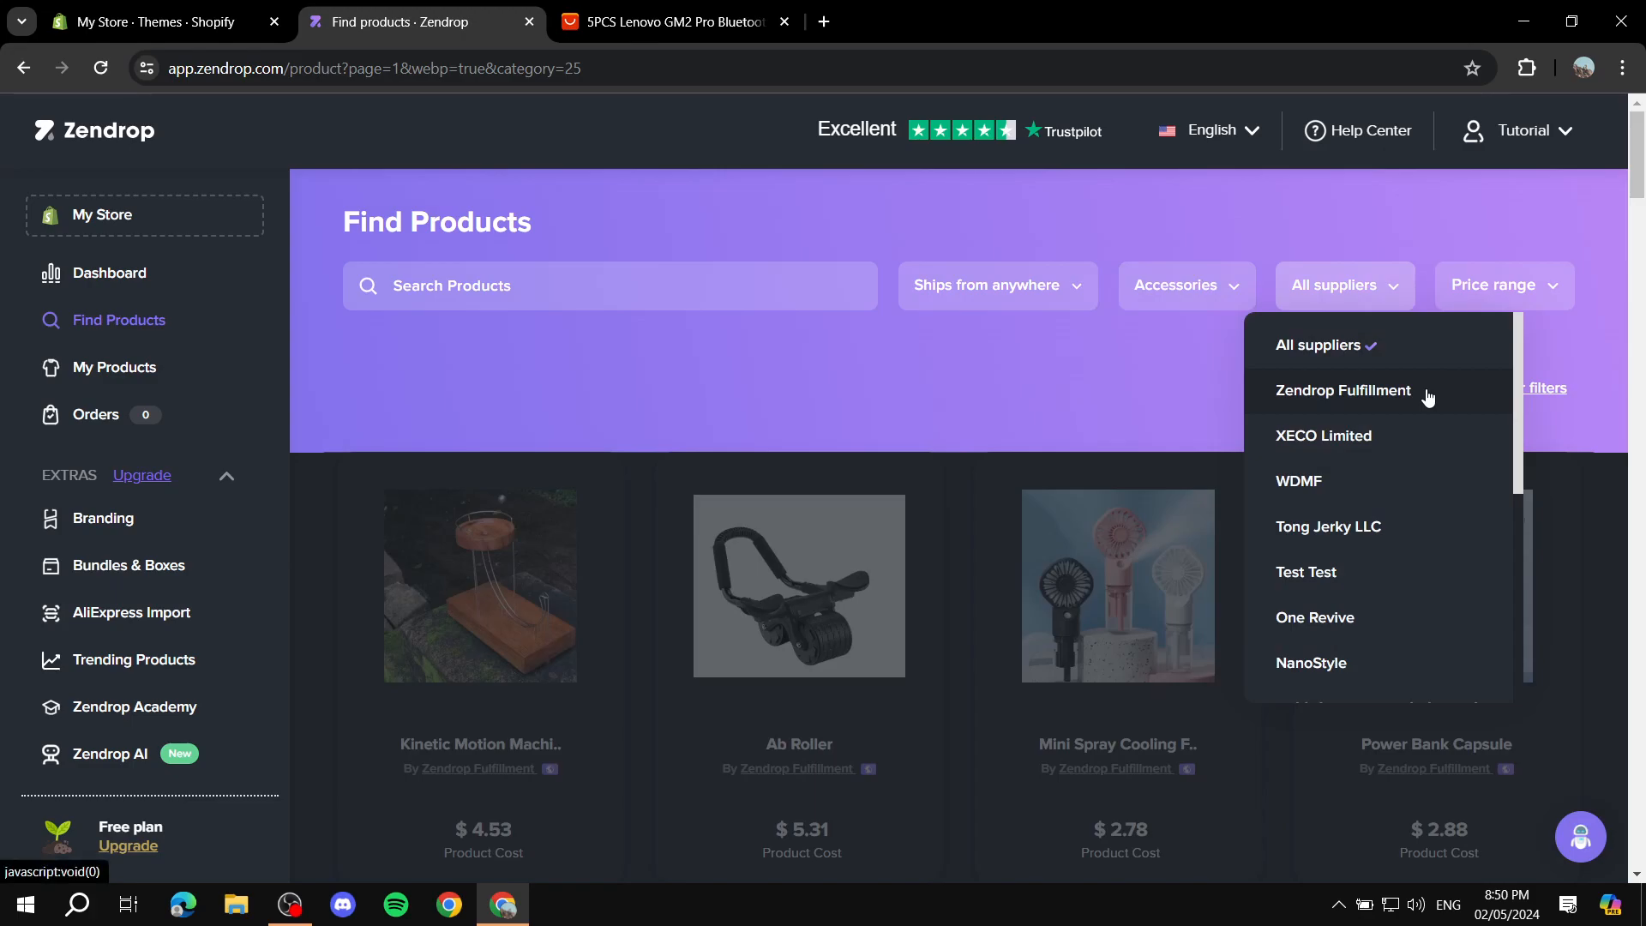
scroll(1372, 531, "down", 5)
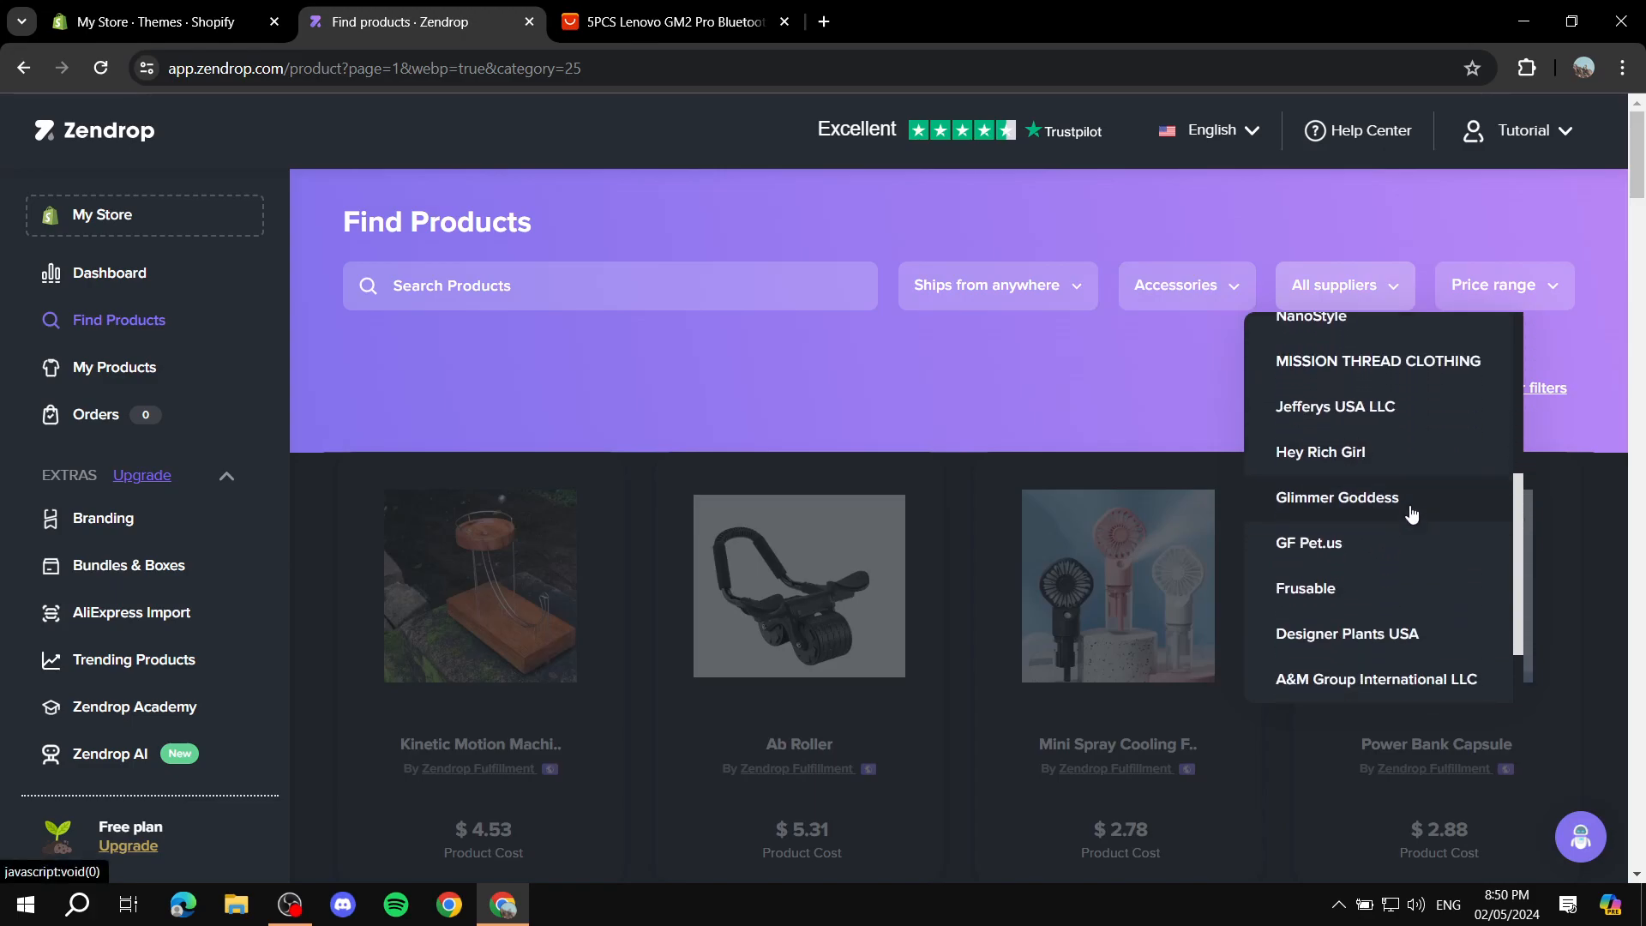
scroll(1372, 514, "up", 5)
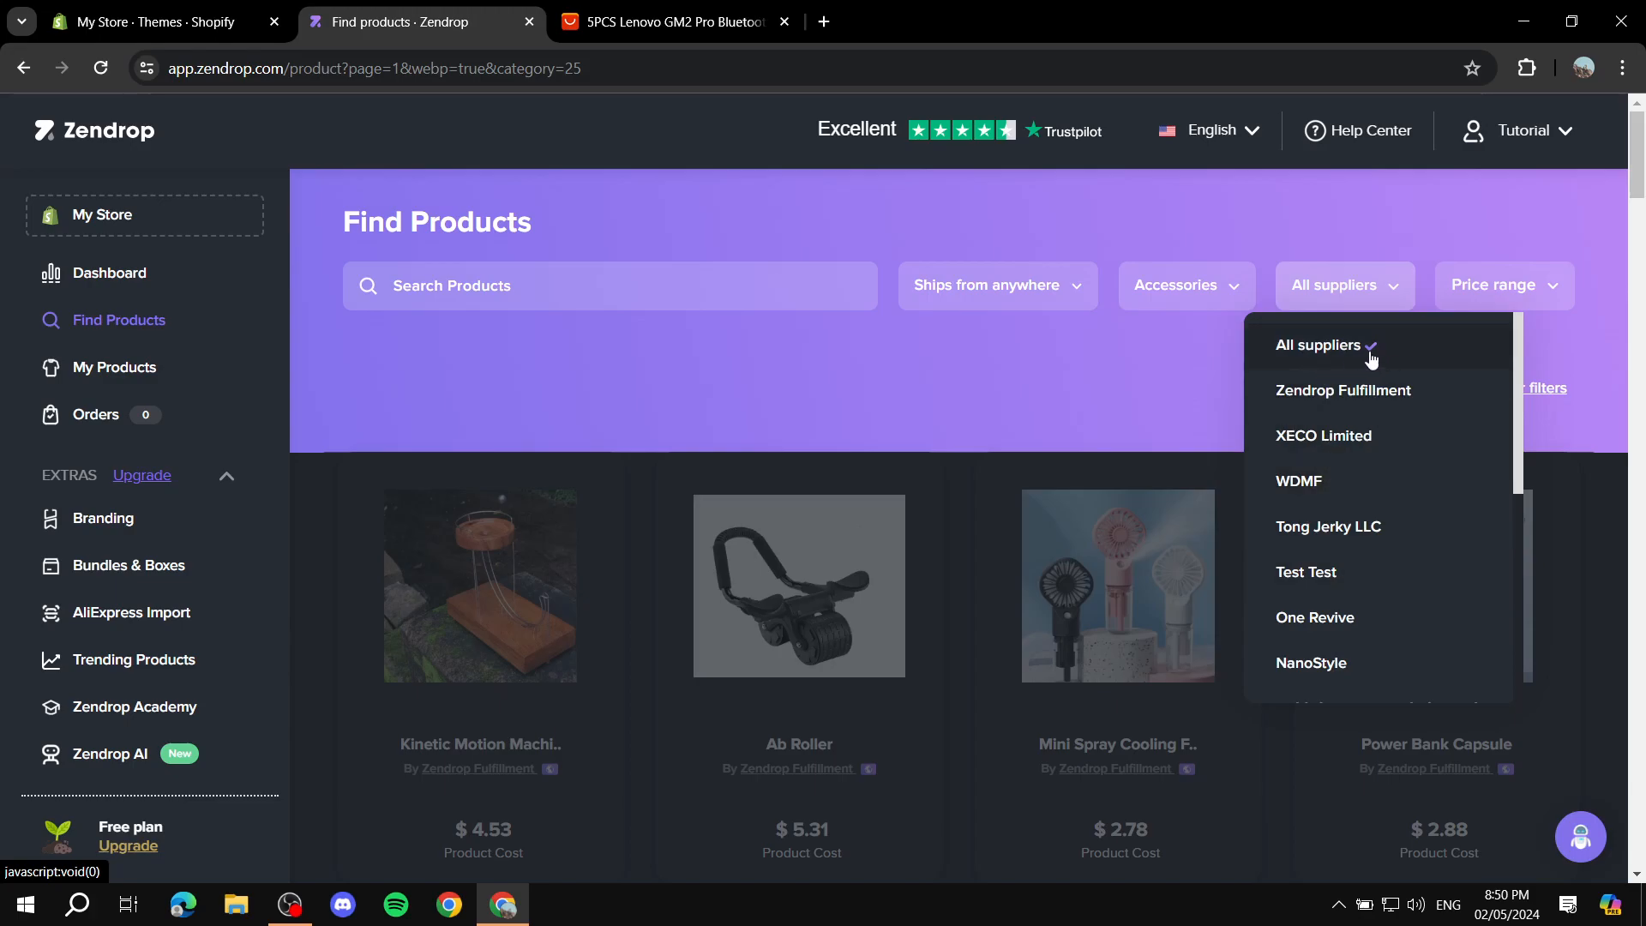
left_click(1583, 342)
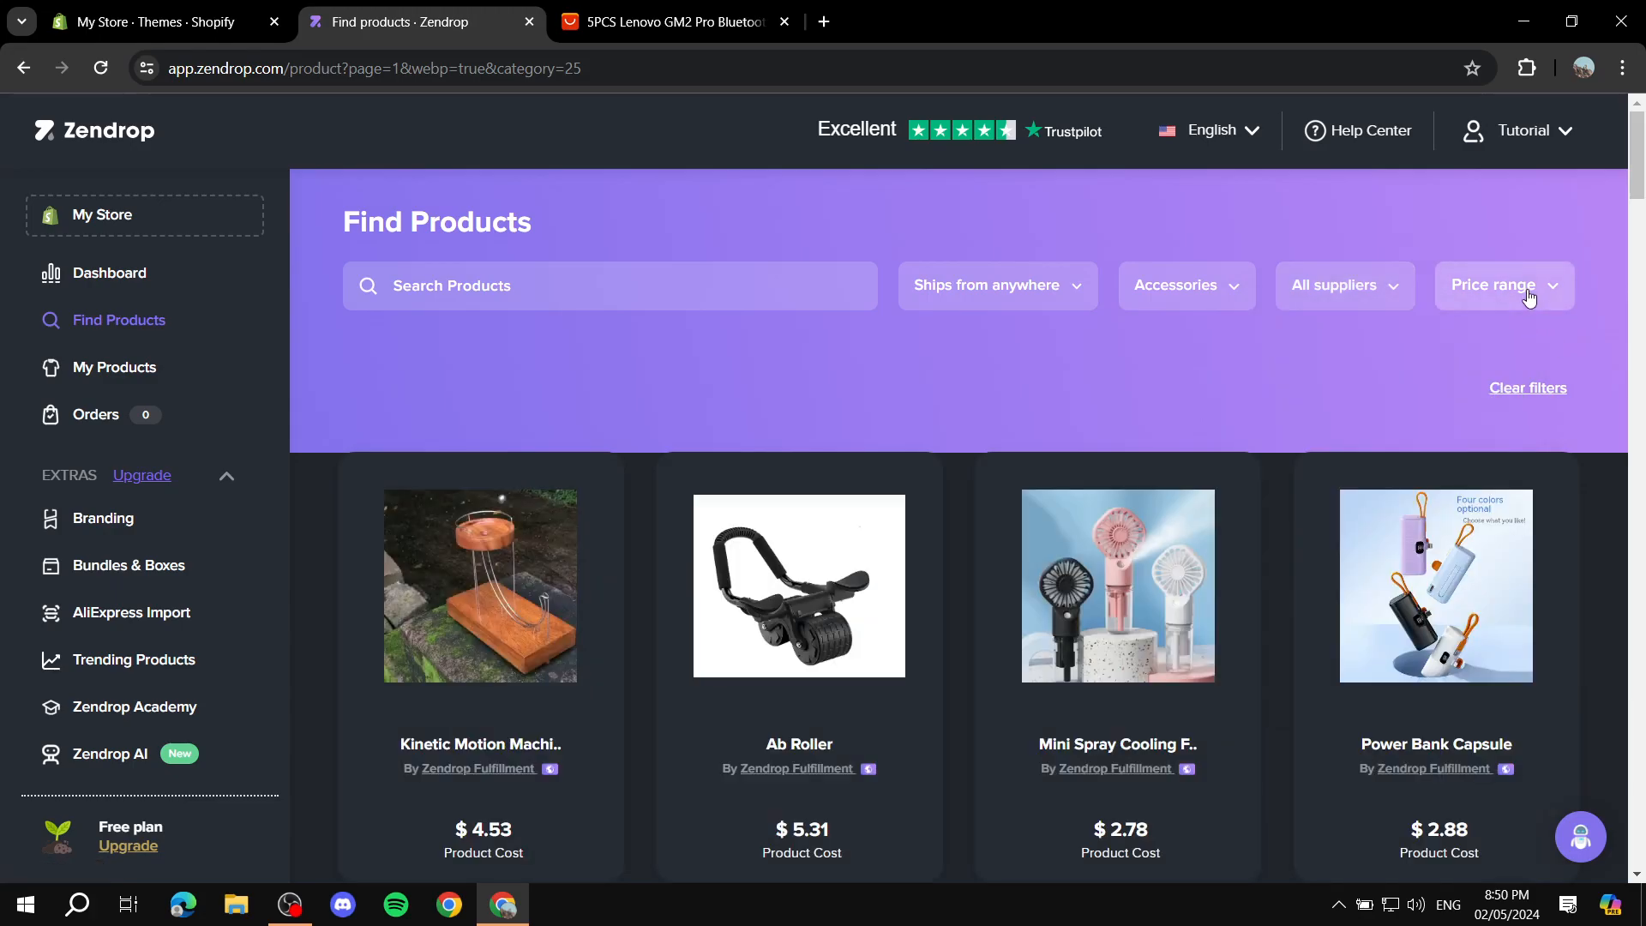
Step: Try a $1 - $95 range in the price filter and restore the full range without applying it
left_click(1516, 285)
left_click_drag(1547, 356, 1399, 369)
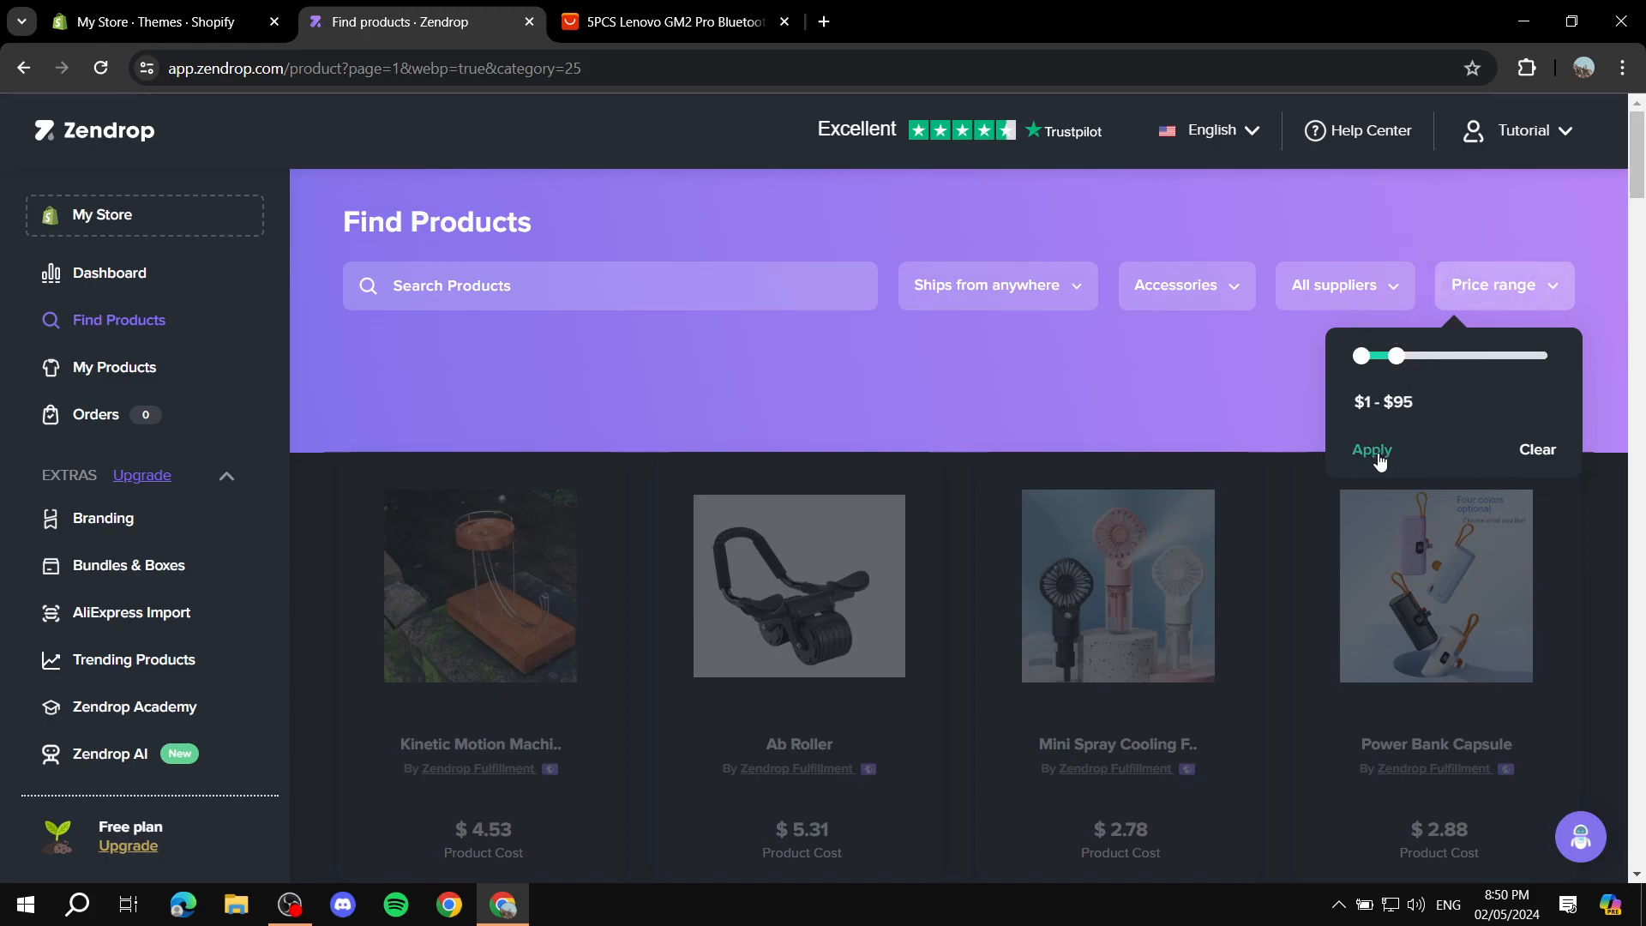
left_click_drag(1400, 361, 1617, 362)
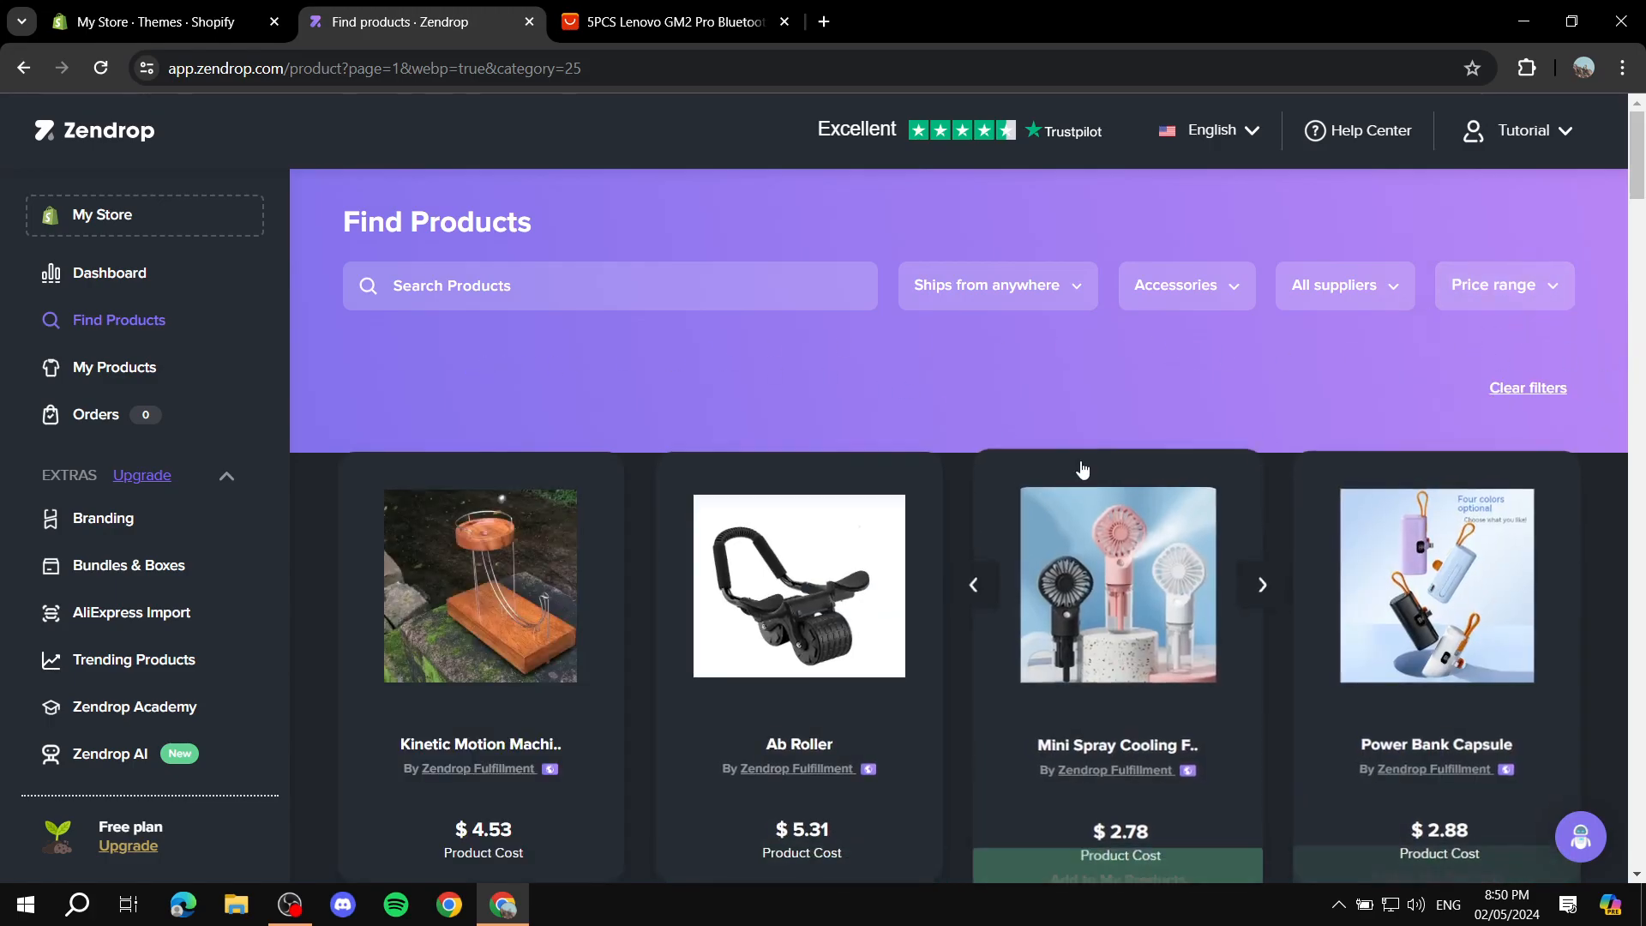
Step: Browse the Accessories products and open the Kinetic Motion Machine's product page
scroll(1055, 482, "down", 3)
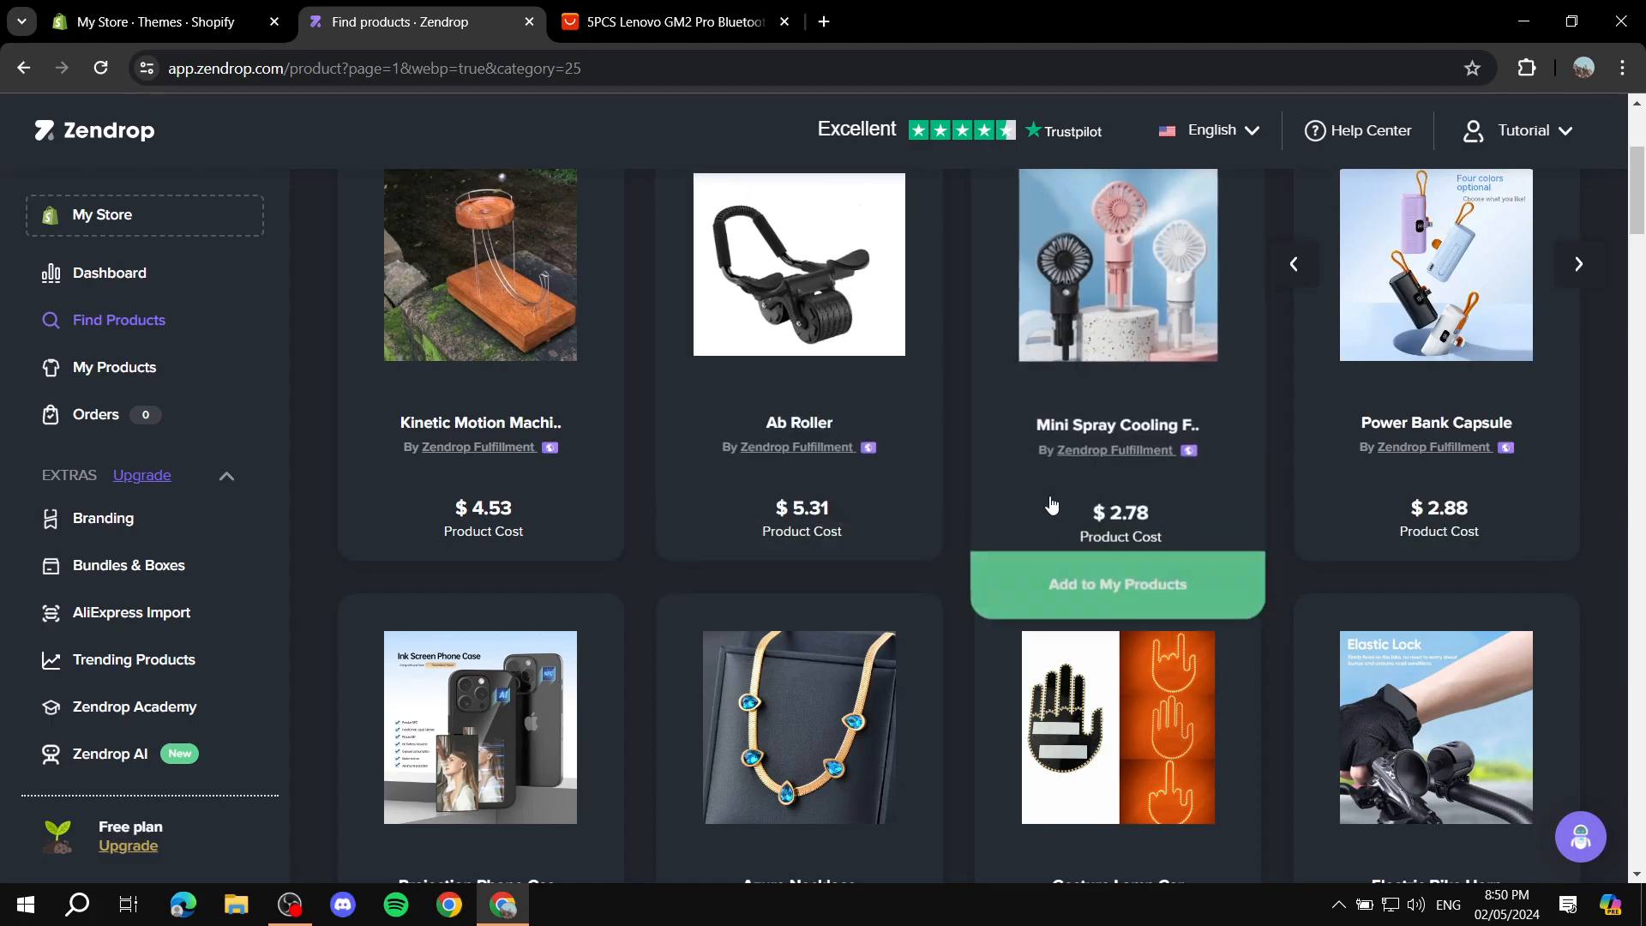
scroll(1040, 507, "up", 3)
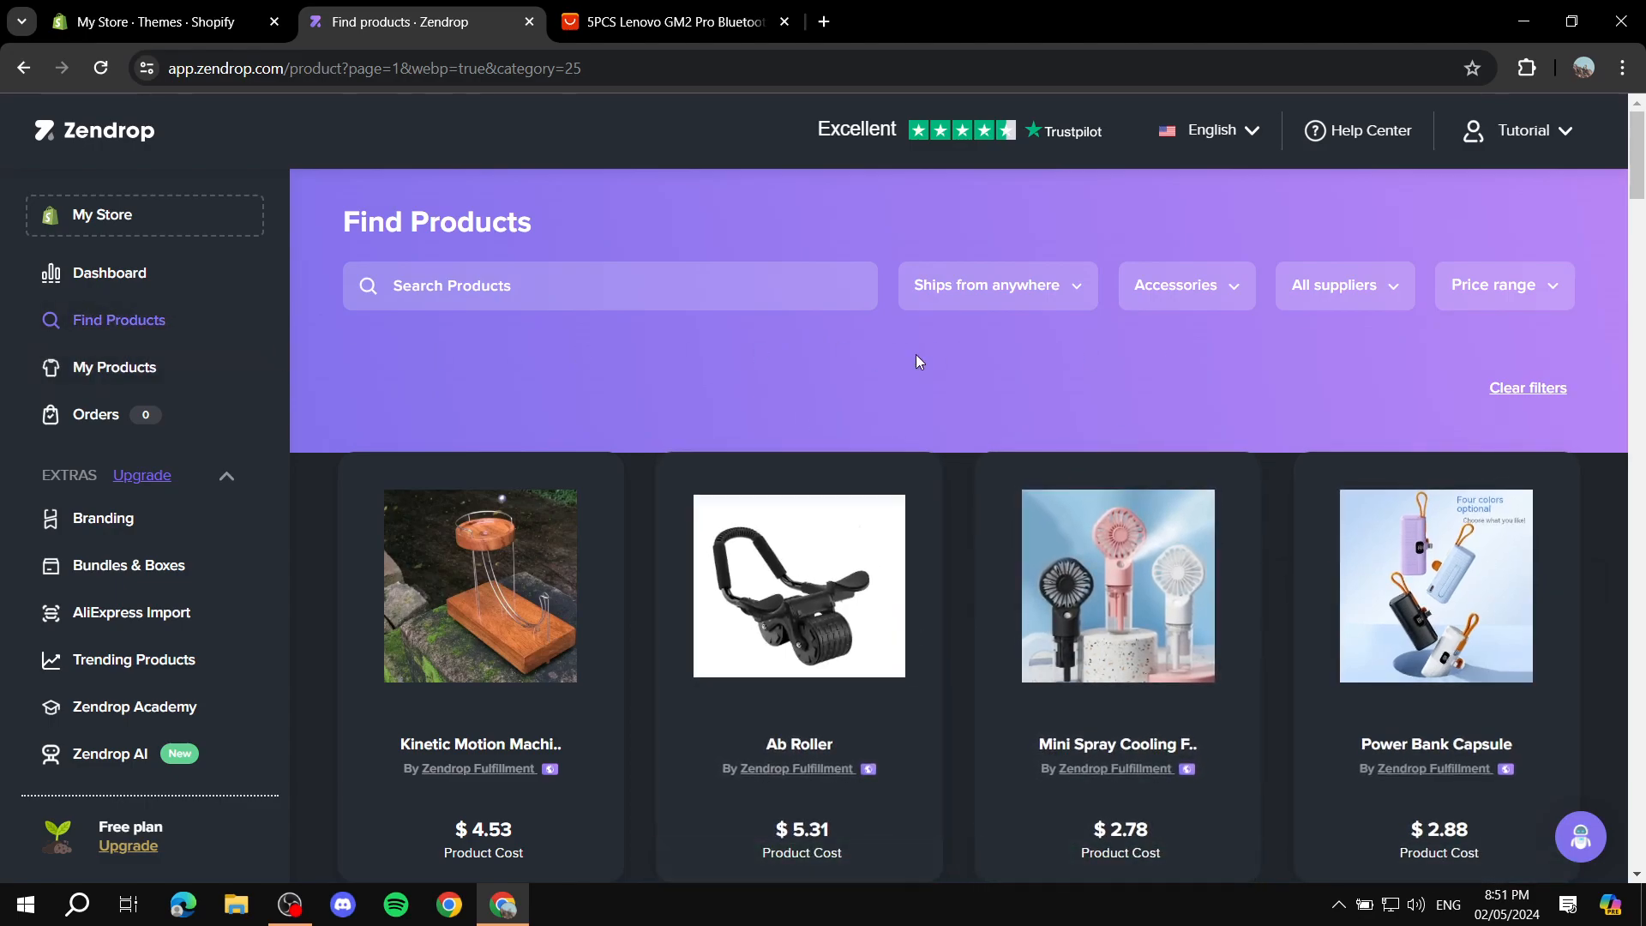
scroll(1210, 712, "down", 1)
left_click(1111, 806)
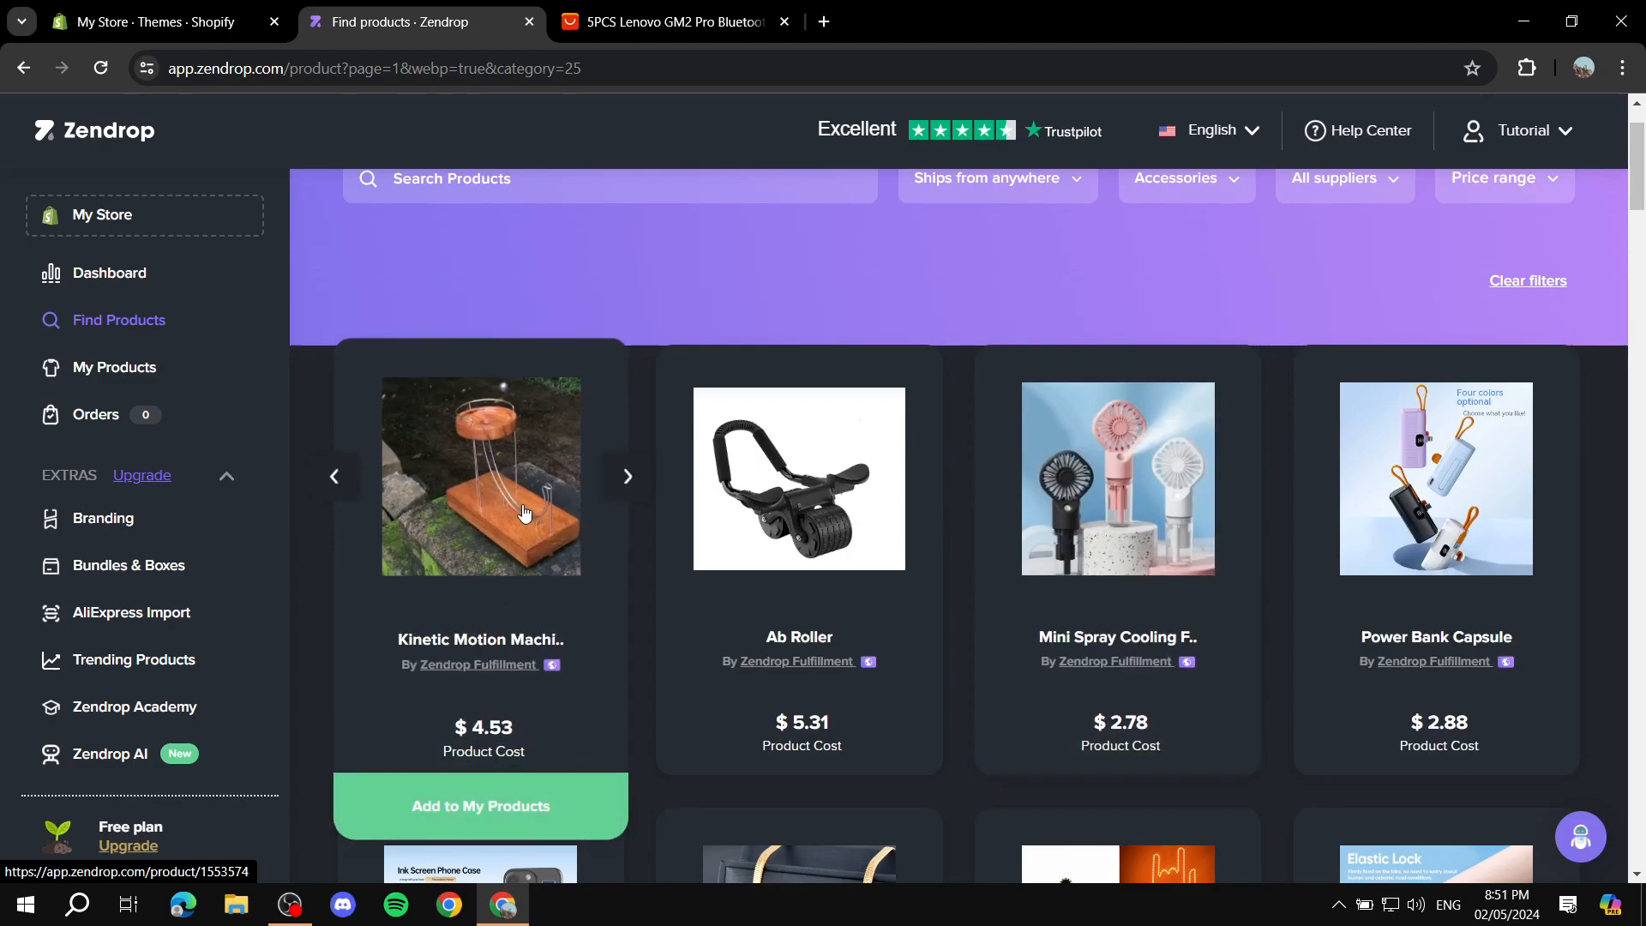
scroll(525, 513, "up", 2)
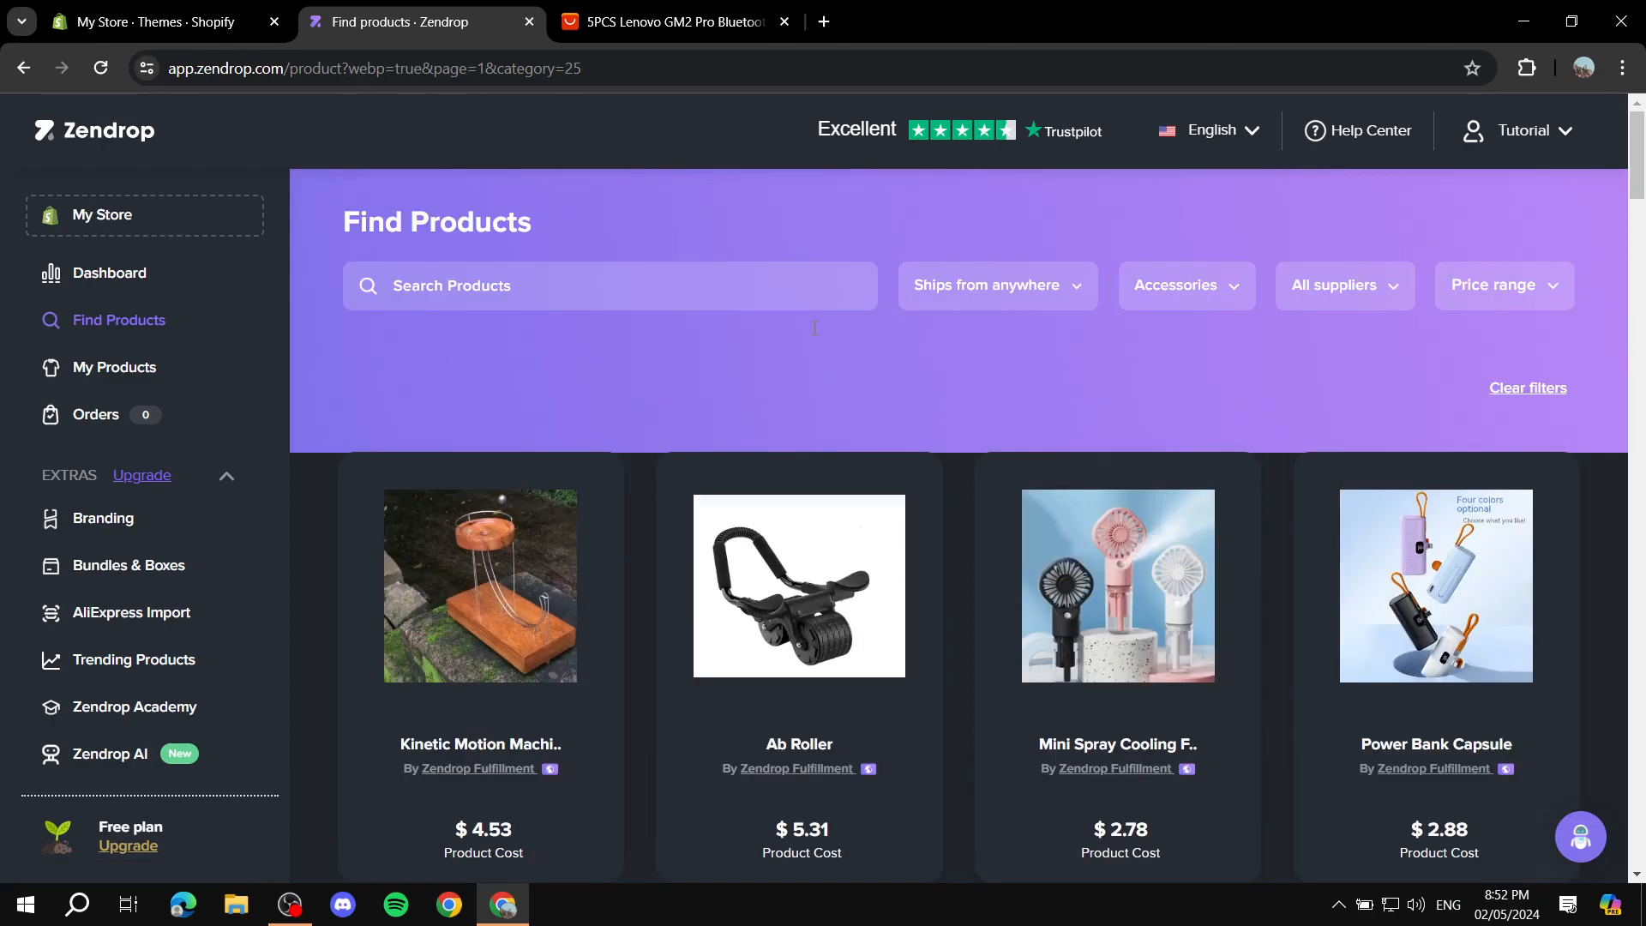
scroll(498, 557, "down", 2)
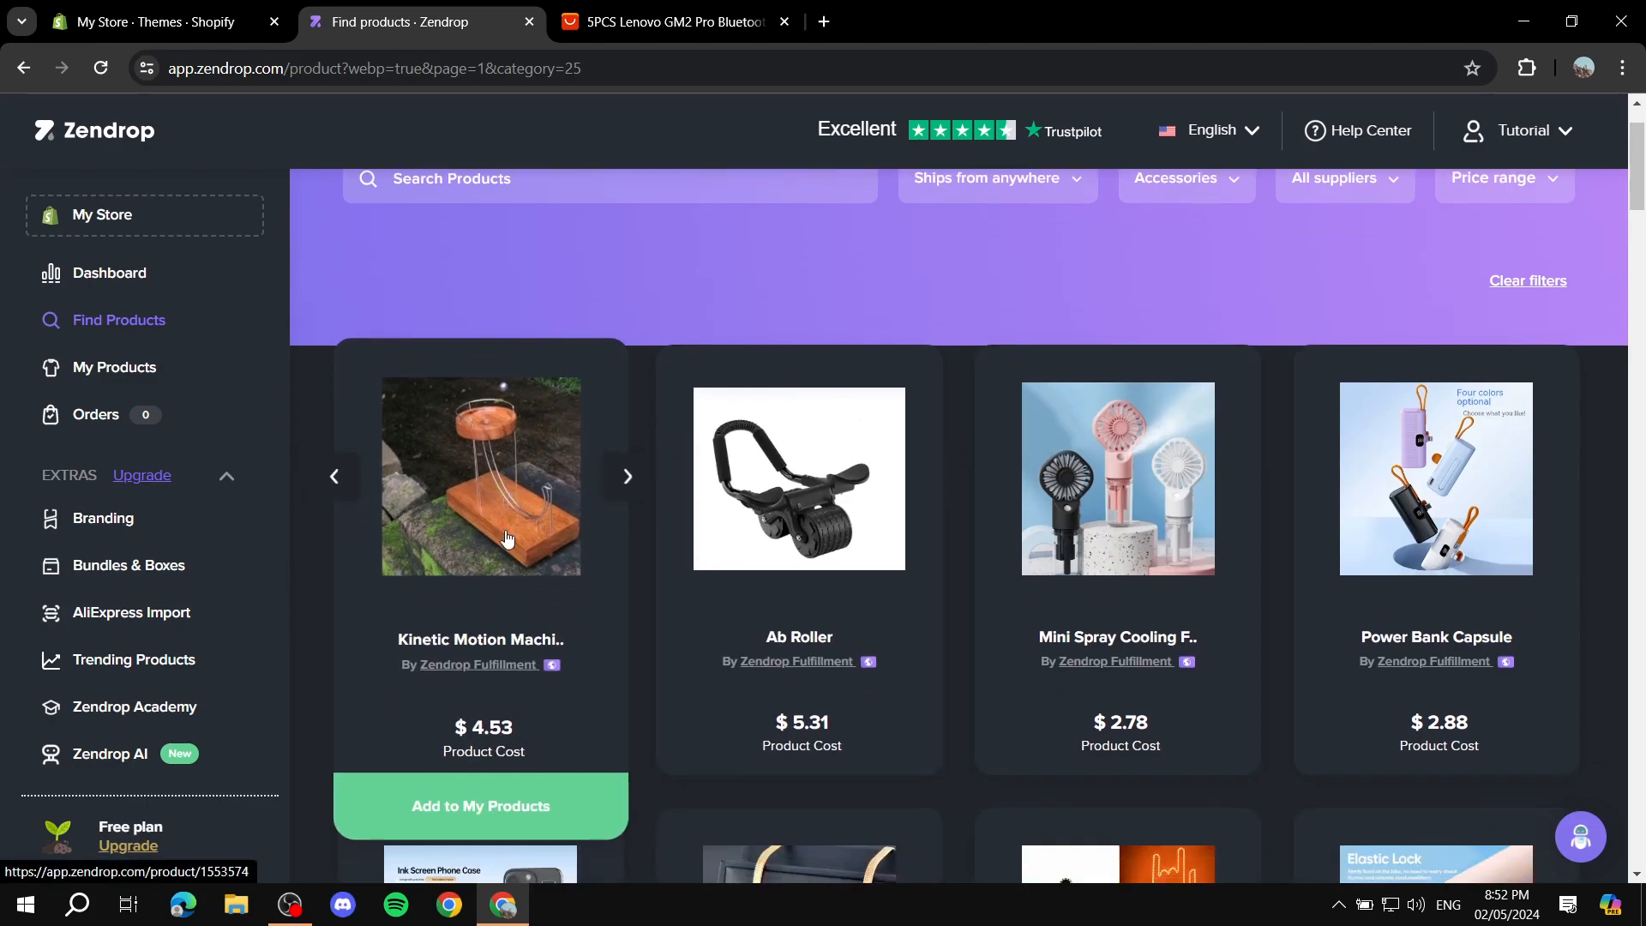
left_click(519, 806)
left_click(490, 477)
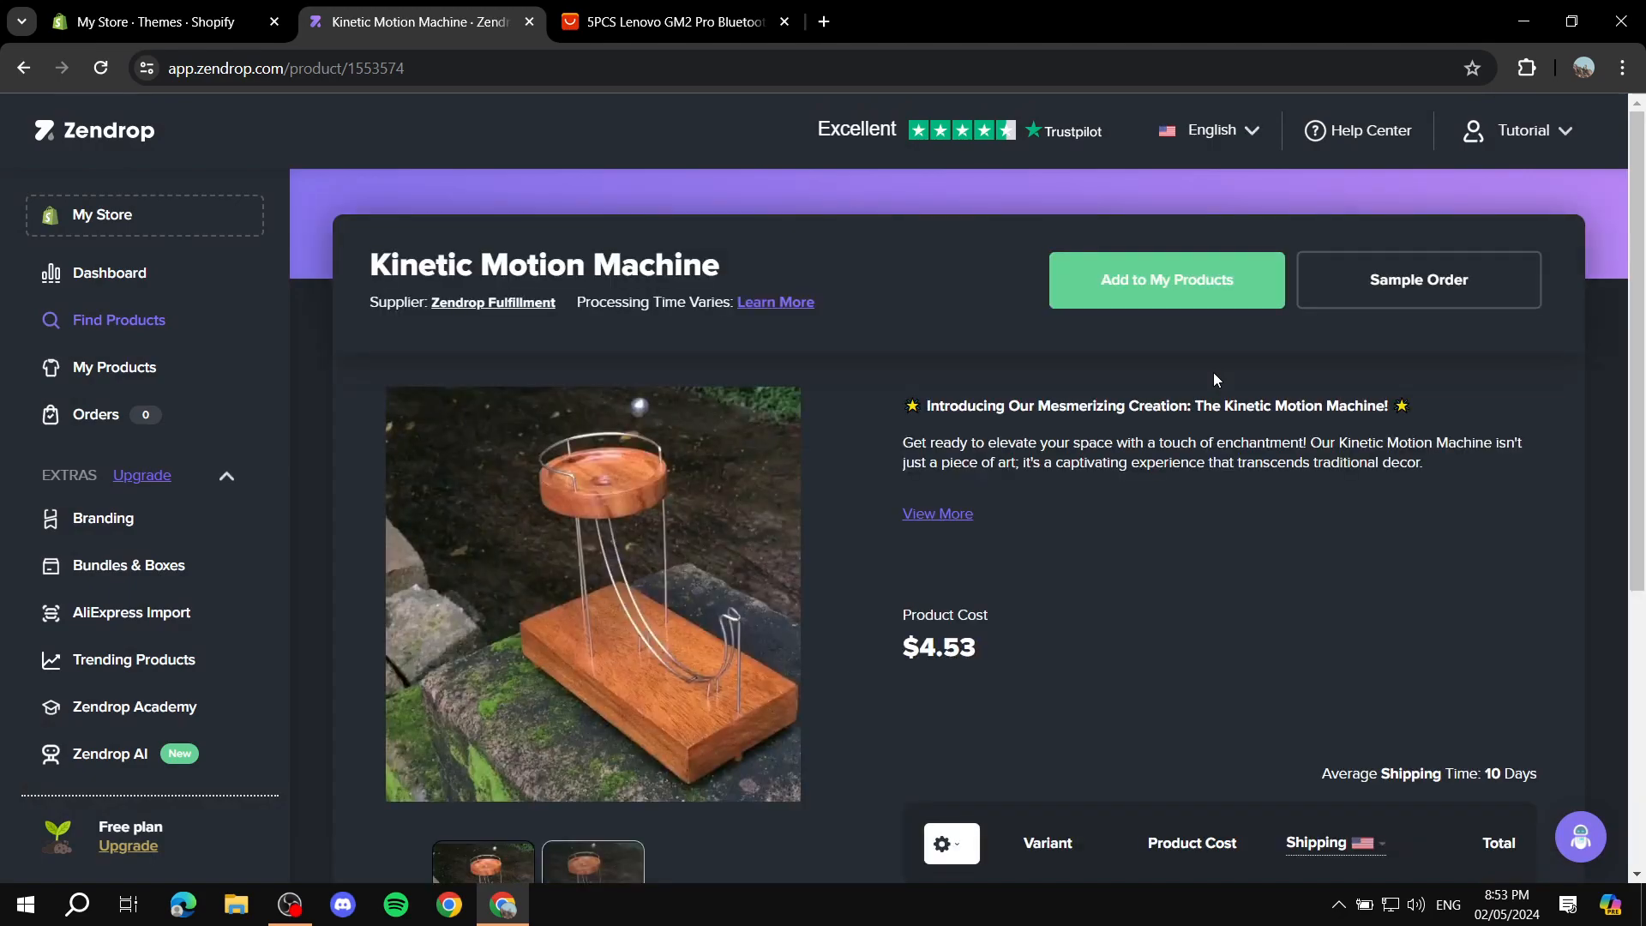
Step: Check the product's title, supplier and processing time information at the head of its page
left_click_drag(371, 259, 815, 259)
left_click(814, 259)
left_click_drag(579, 302, 873, 298)
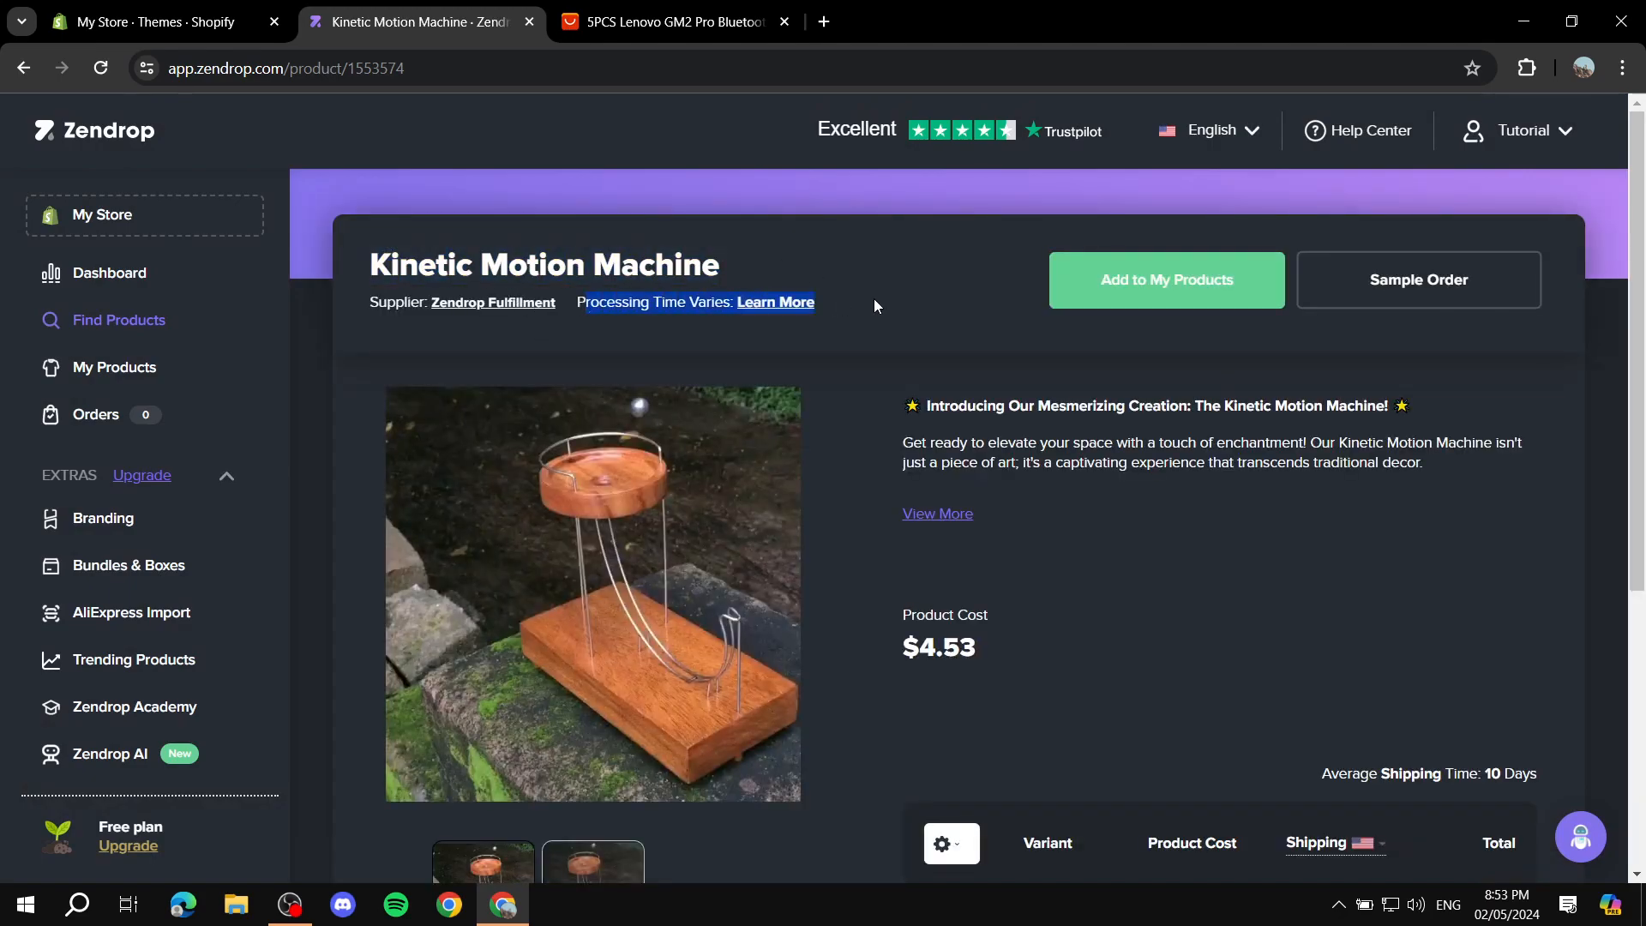
left_click(736, 378)
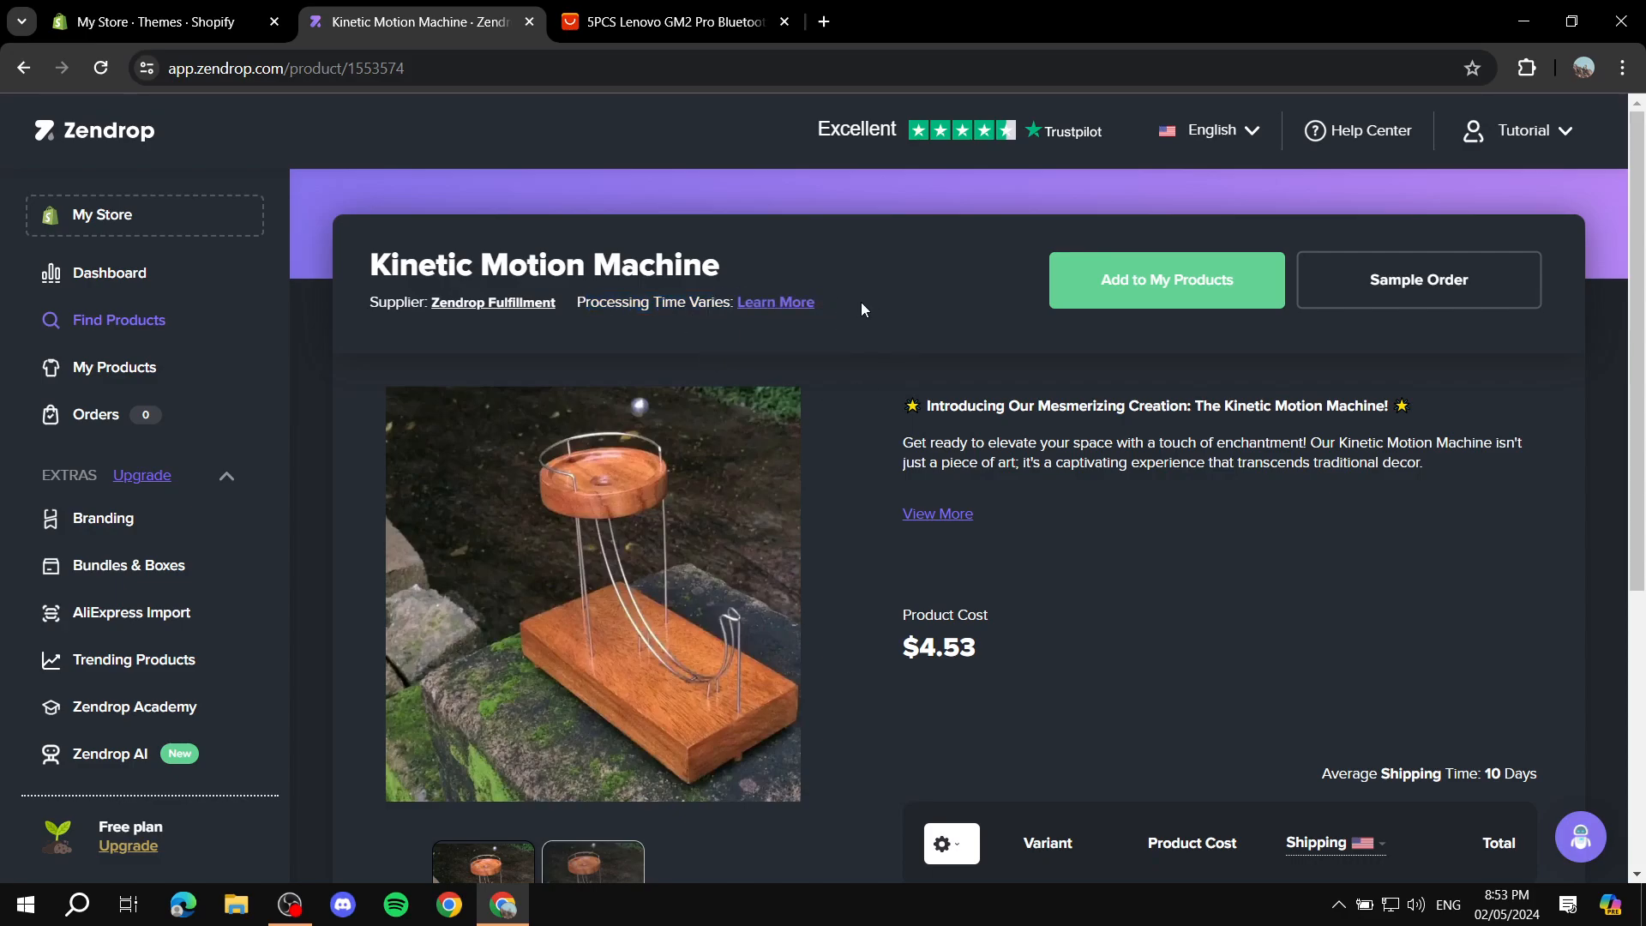
Step: Expand the Kinetic Motion Machine's full description and read through its features and specifications
scroll(858, 306, "down", 2)
scroll(841, 355, "up", 2)
left_click_drag(897, 414, 1535, 469)
left_click(950, 513)
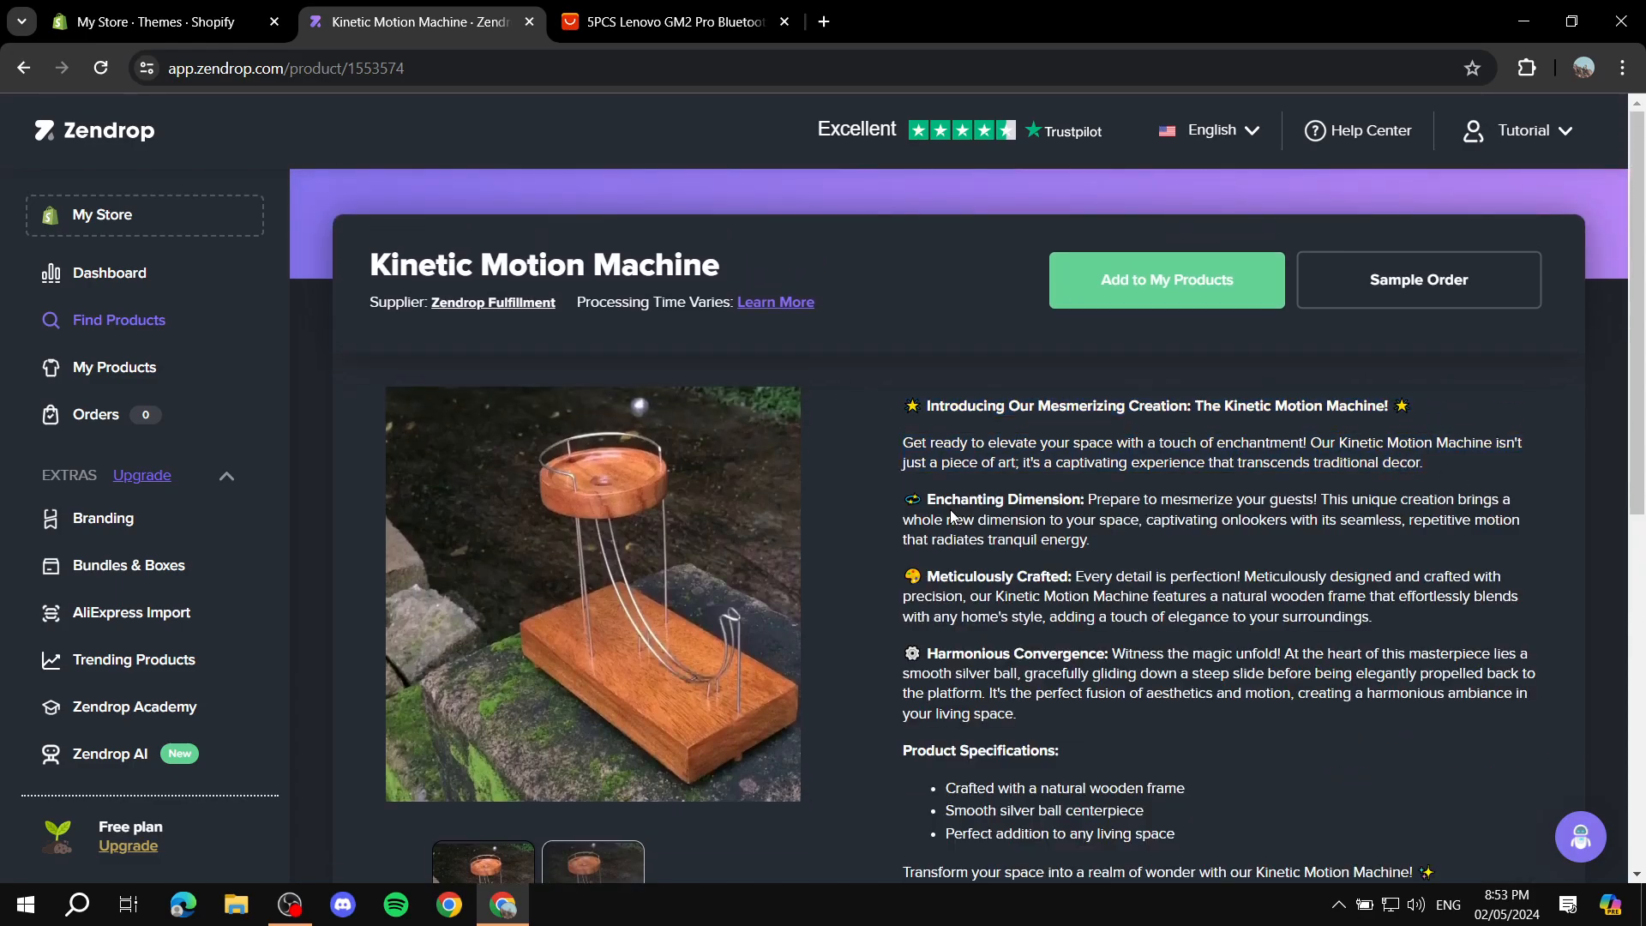
scroll(1008, 460, "down", 2)
scroll(914, 440, "up", 1)
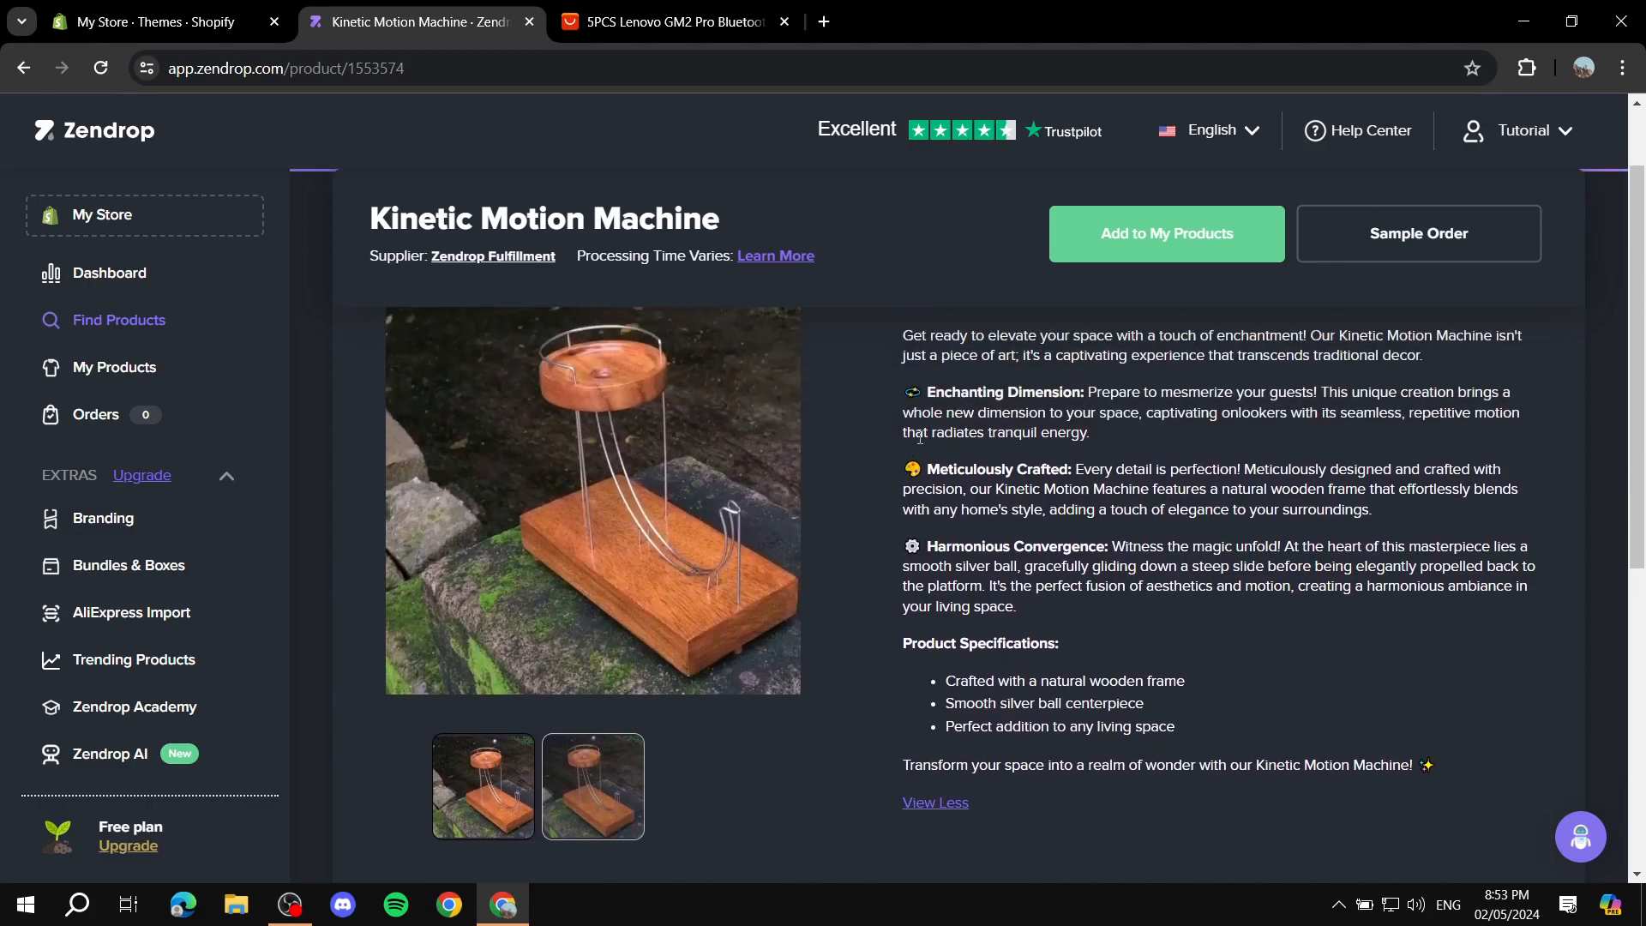
scroll(1191, 583, "down", 3)
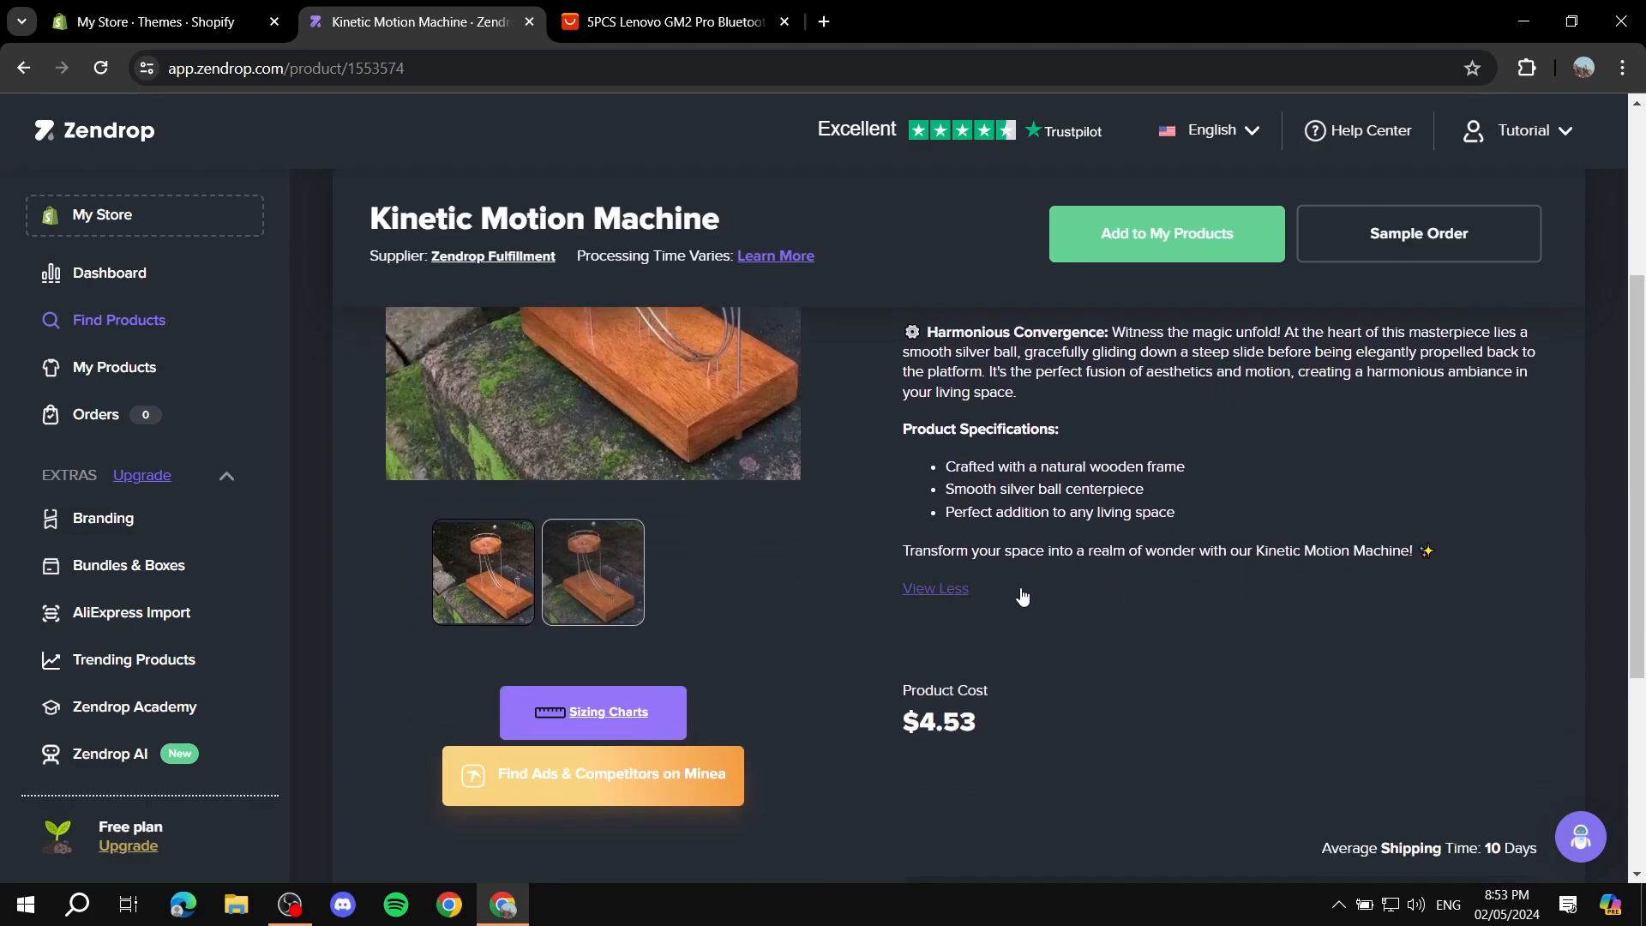
left_click_drag(863, 582, 1047, 634)
left_click(1048, 629)
Step: Examine the Light Brown variant's product cost and shipping price, and the average shipping time
scroll(1048, 629, "down", 3)
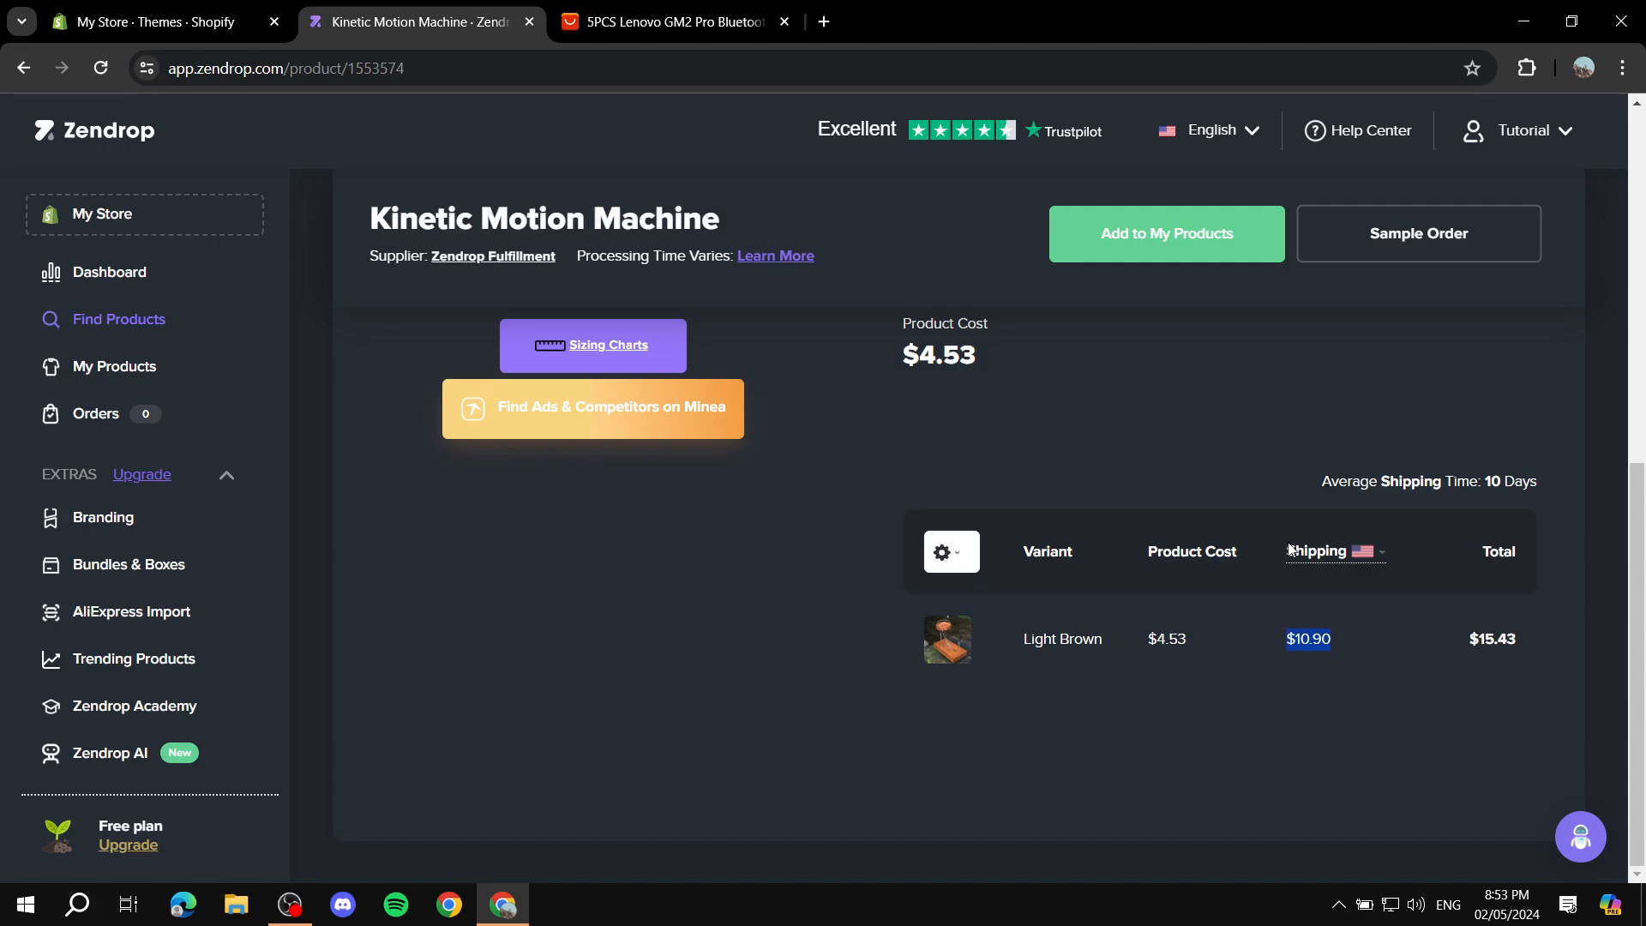
left_click_drag(1288, 487, 1541, 481)
left_click(1541, 481)
left_click_drag(1322, 483, 1491, 483)
left_click(1543, 486)
Step: Set the product's shipping country to Australia to get its shipping cost and delivery time
left_click(1377, 551)
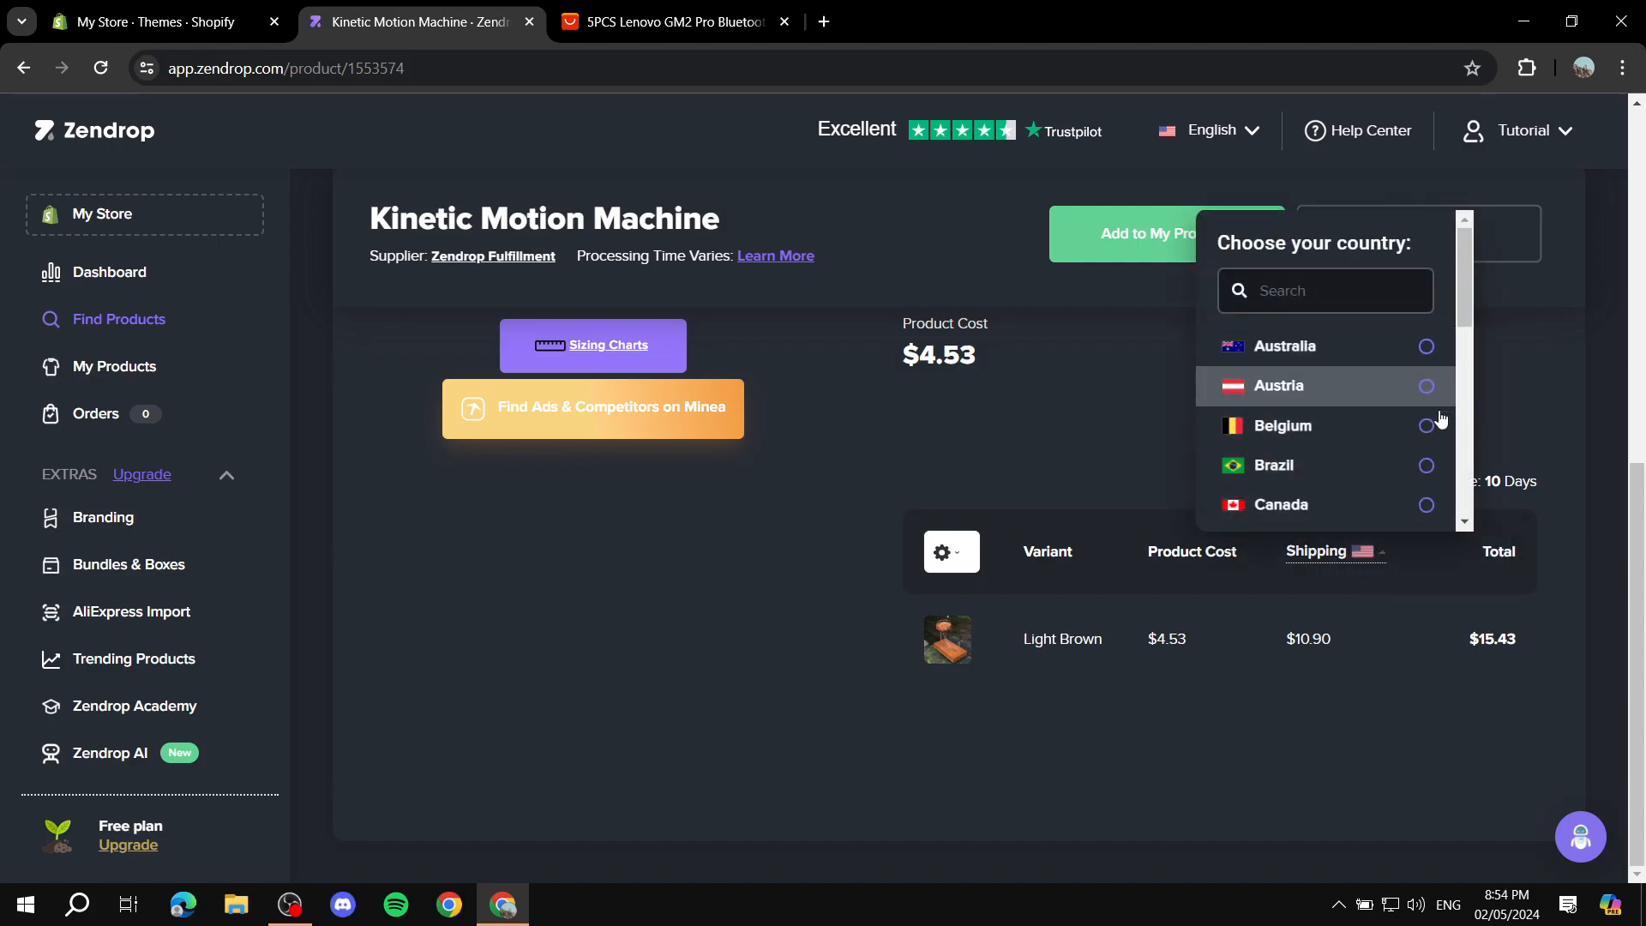
left_click(1429, 351)
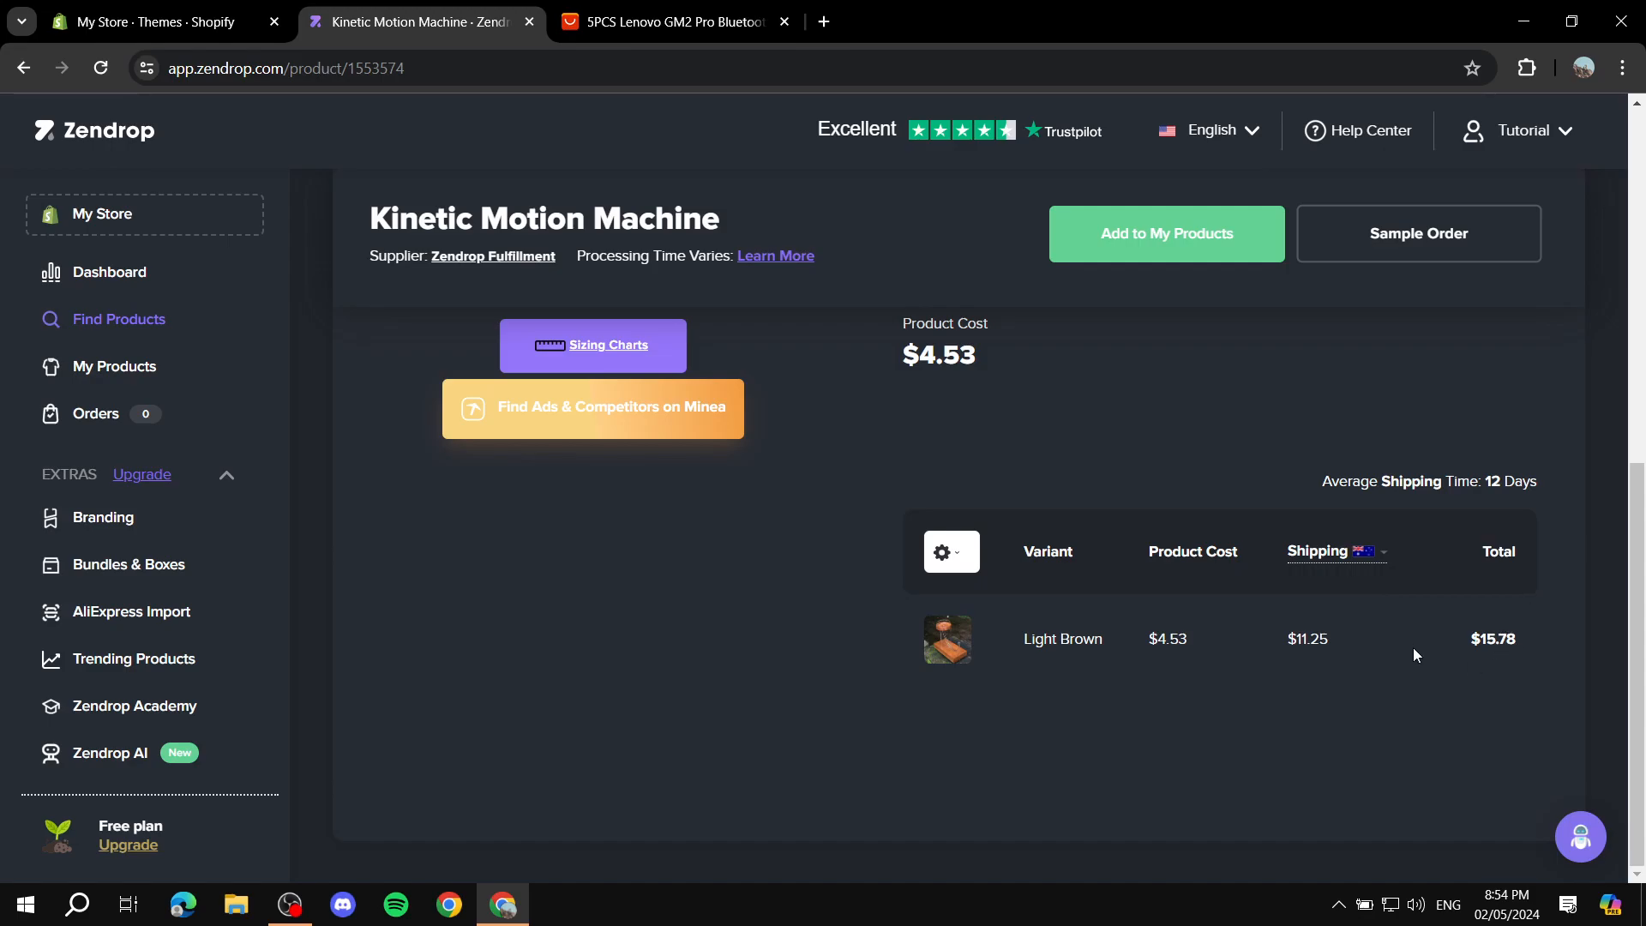
left_click(1358, 634)
Step: Review the product's details, shipping costs and available shipping countries again, keeping Australia selected
scroll(1553, 489, "up", 3)
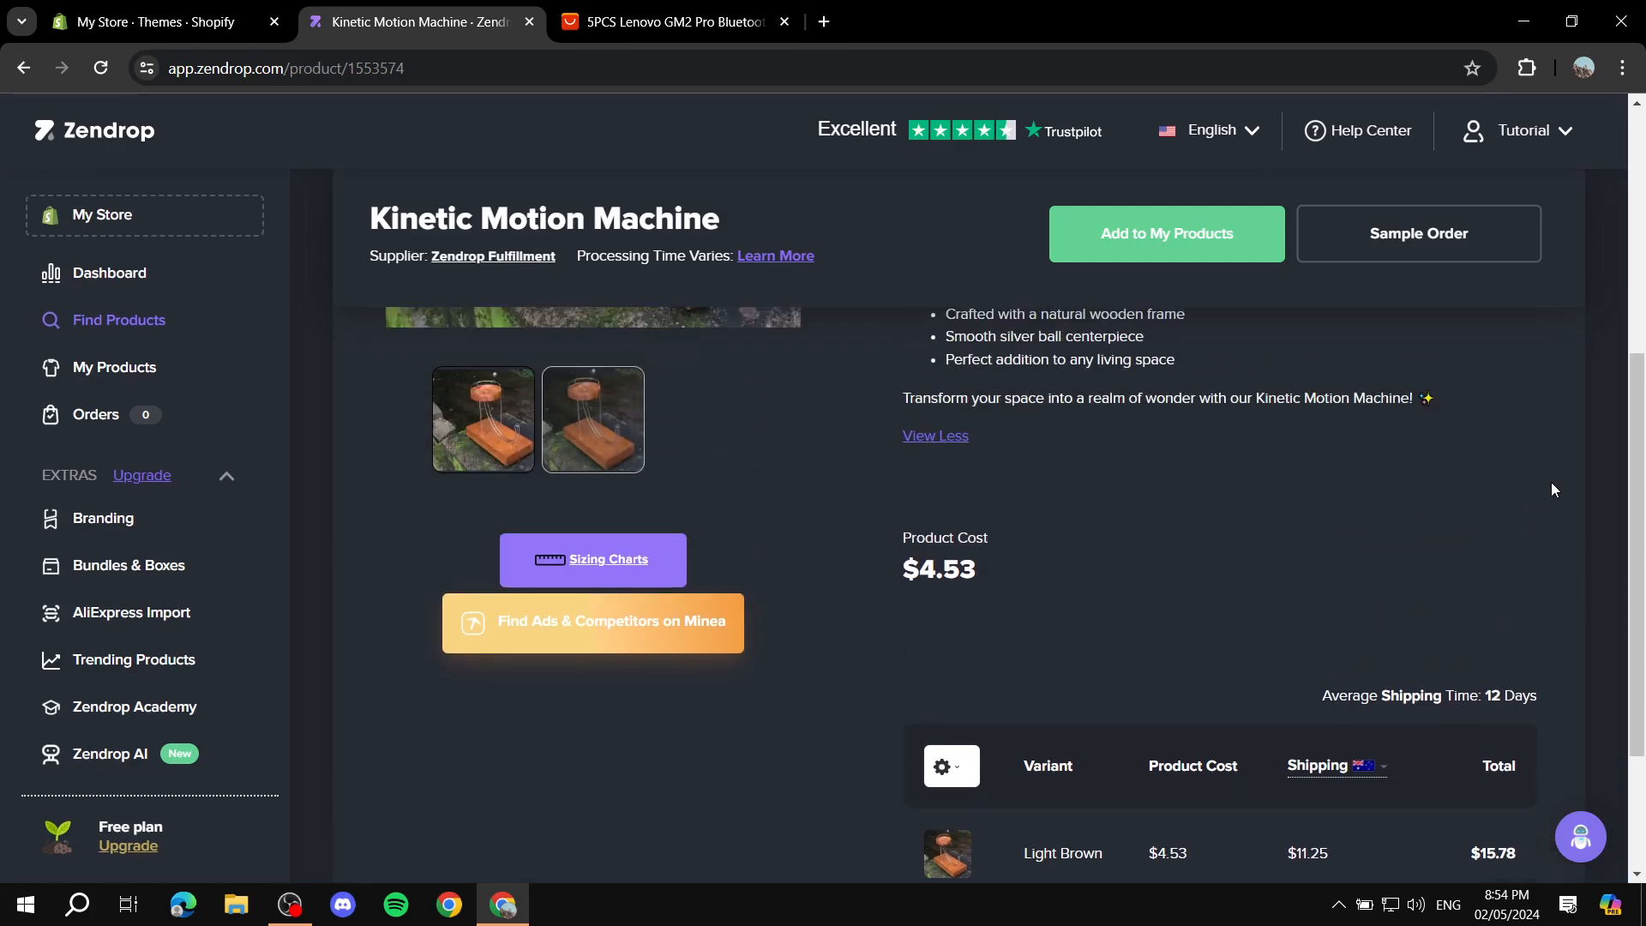
scroll(1246, 460, "up", 2)
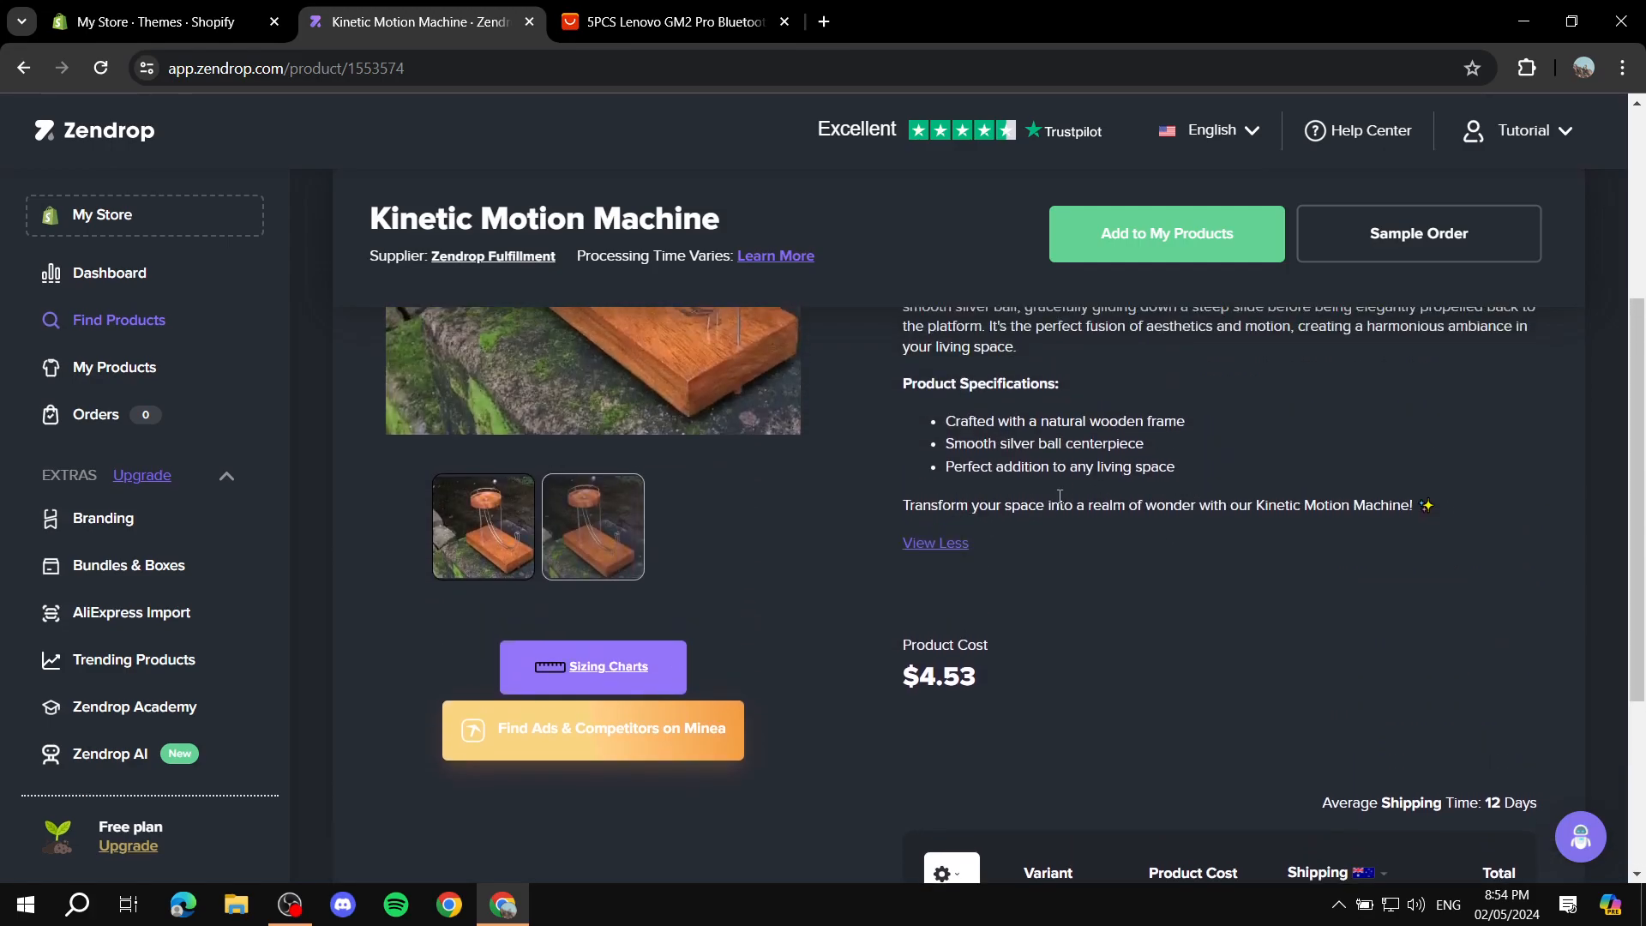
scroll(1012, 453, "up", 2)
scroll(1038, 591, "down", 5)
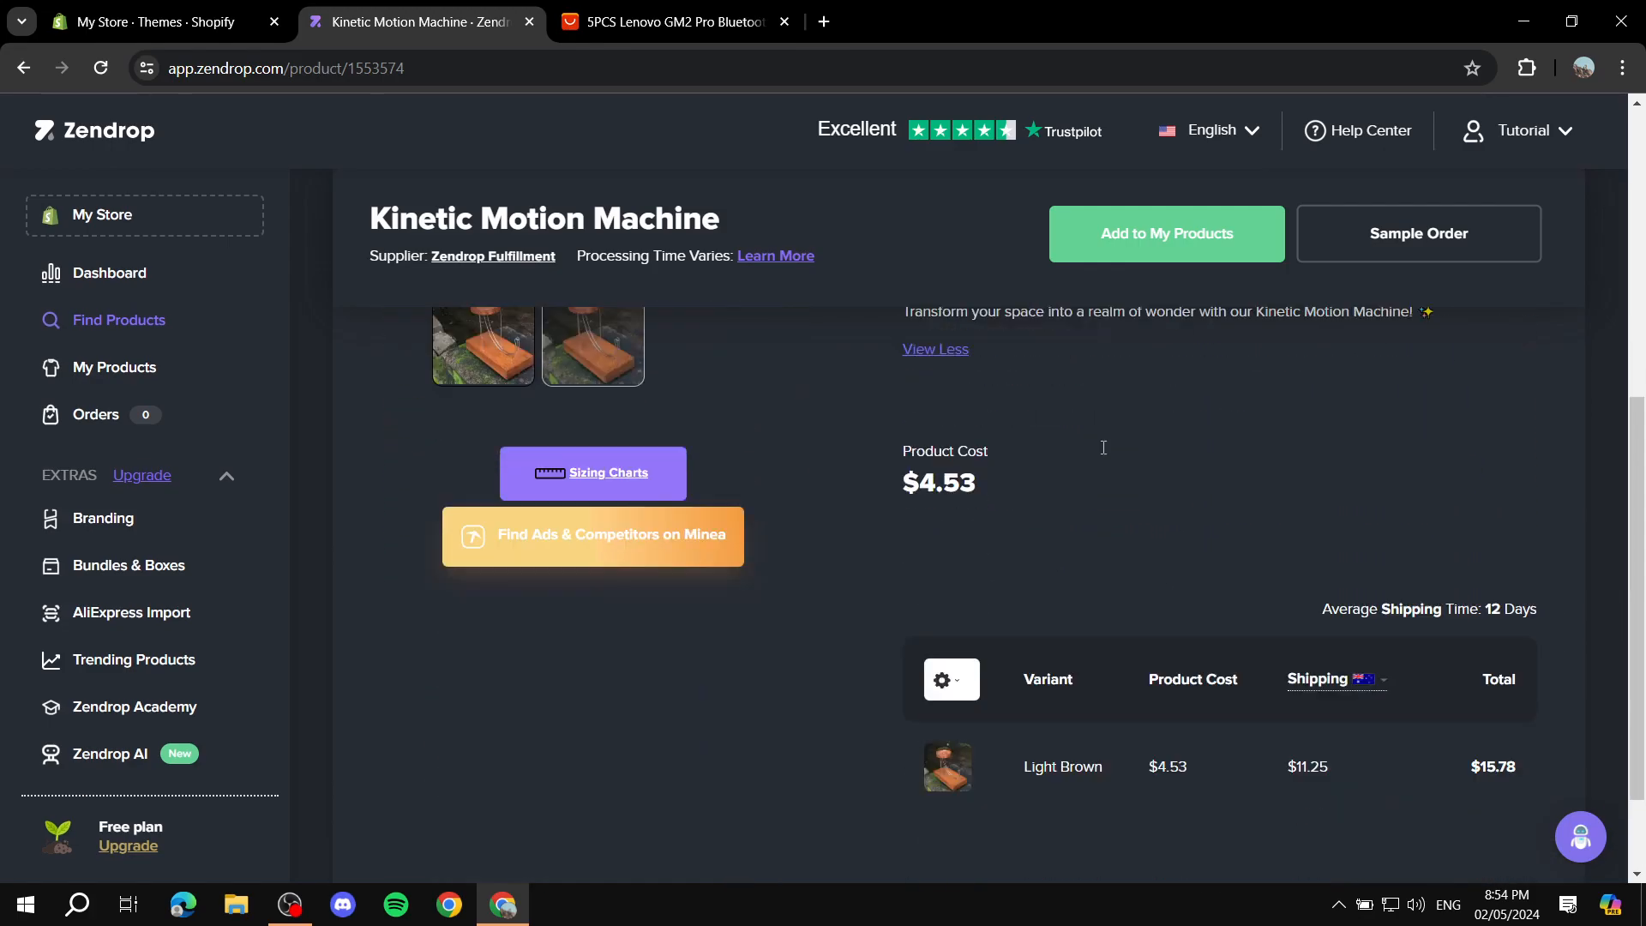
scroll(1089, 618, "up", 5)
scroll(1167, 502, "down", 5)
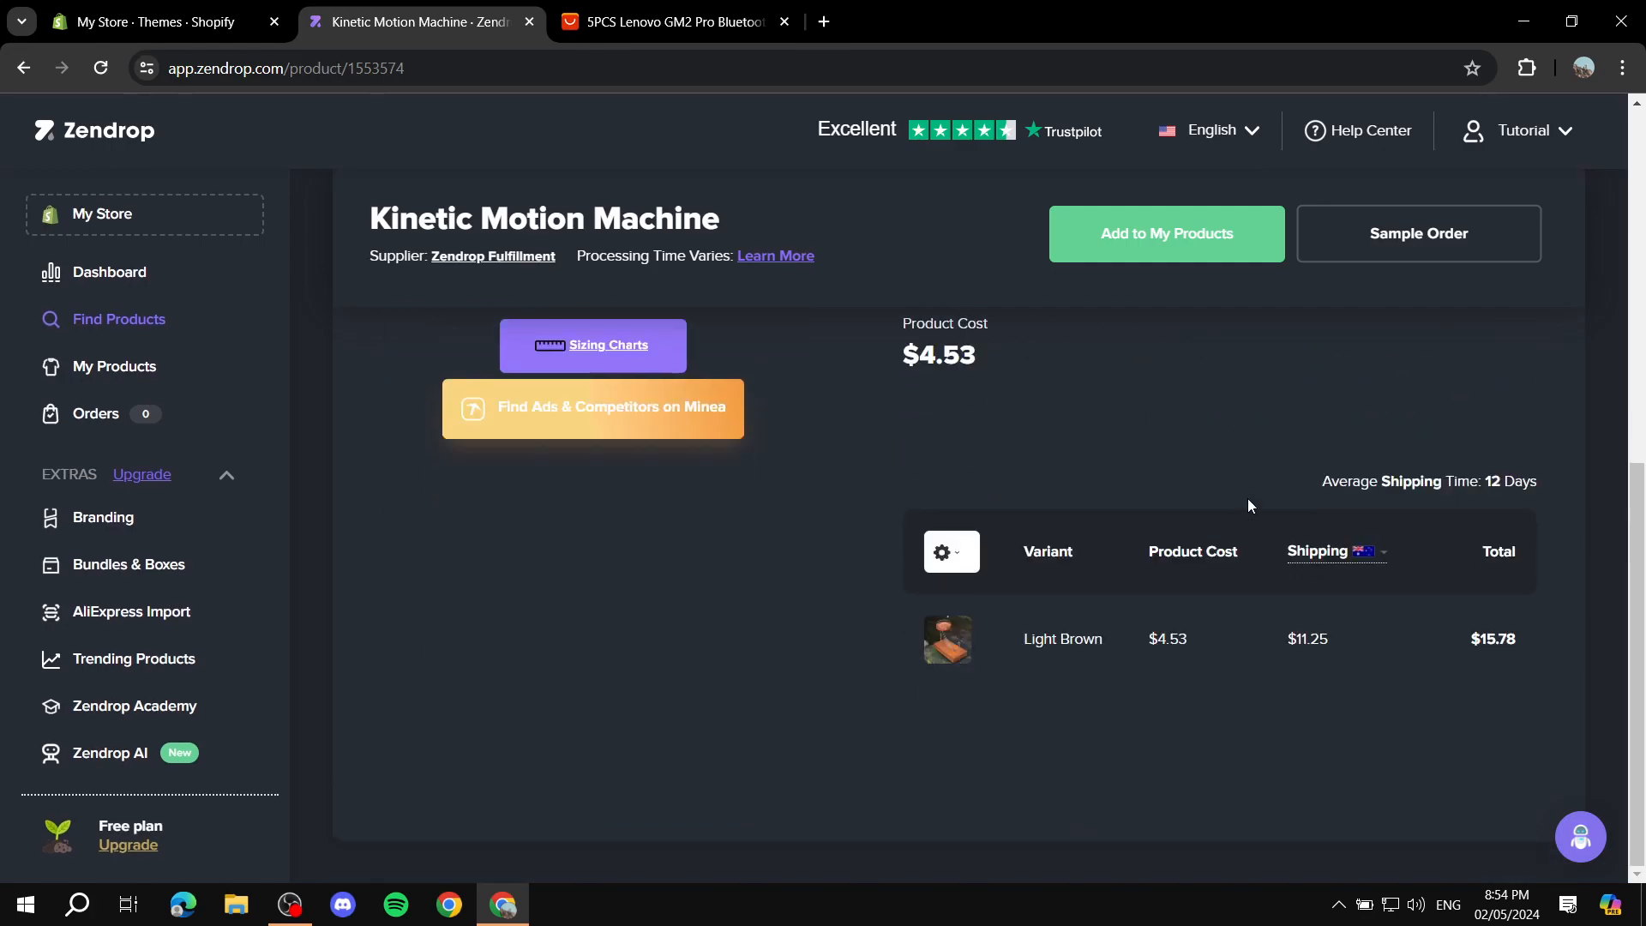
left_click(1386, 549)
scroll(1301, 403, "up", 2)
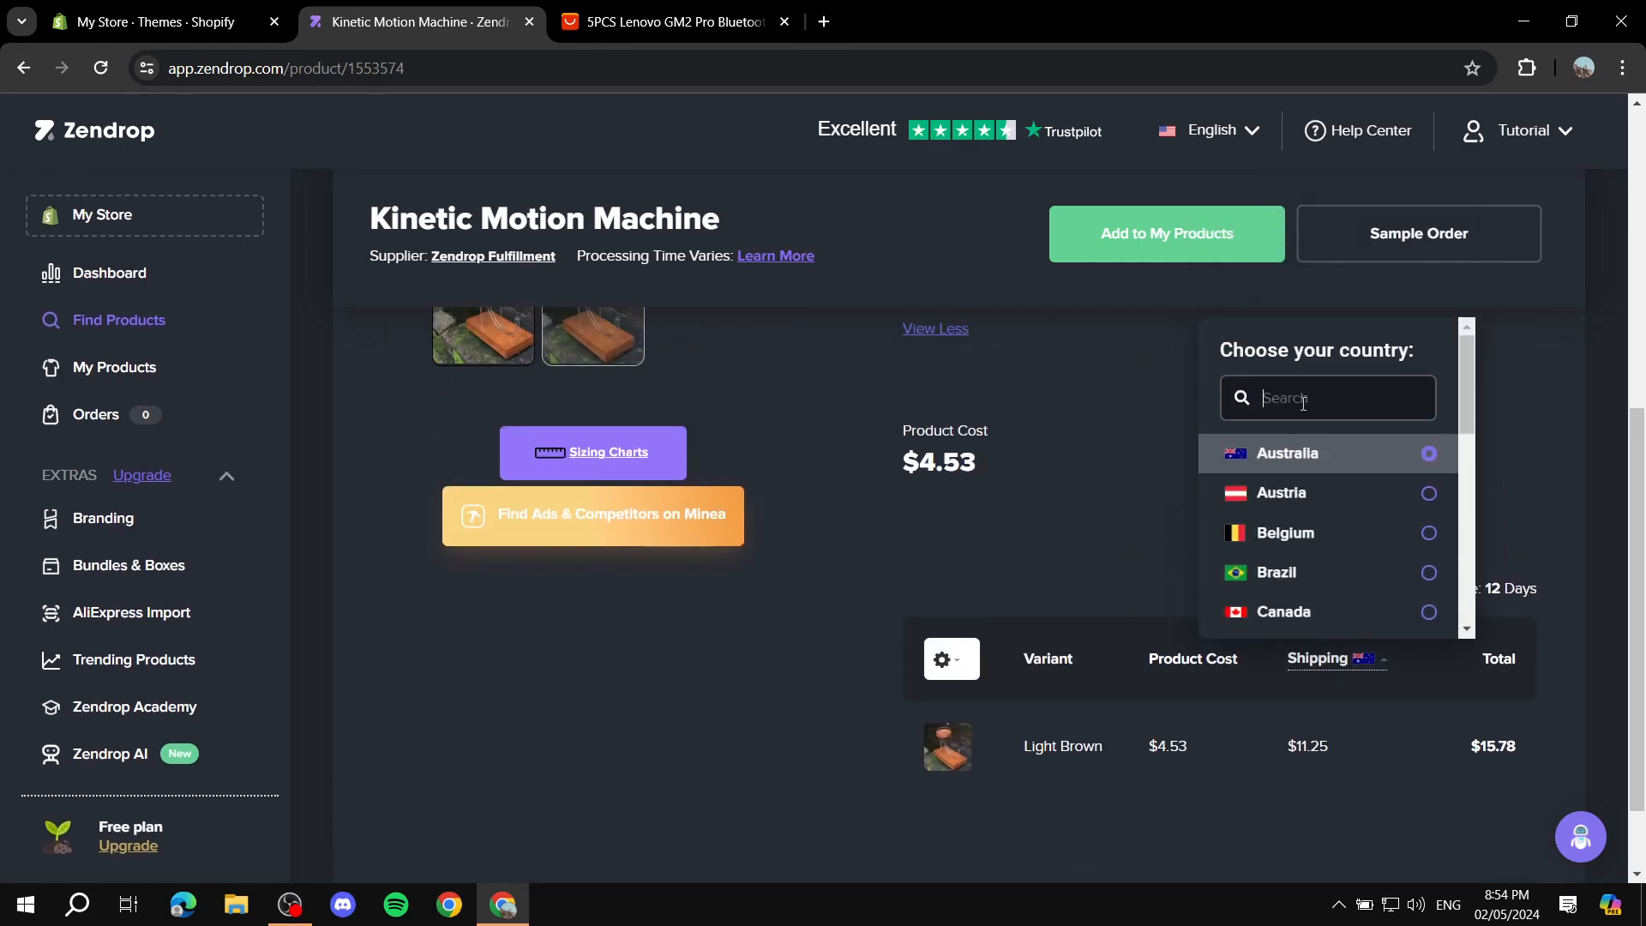
left_click(1532, 424)
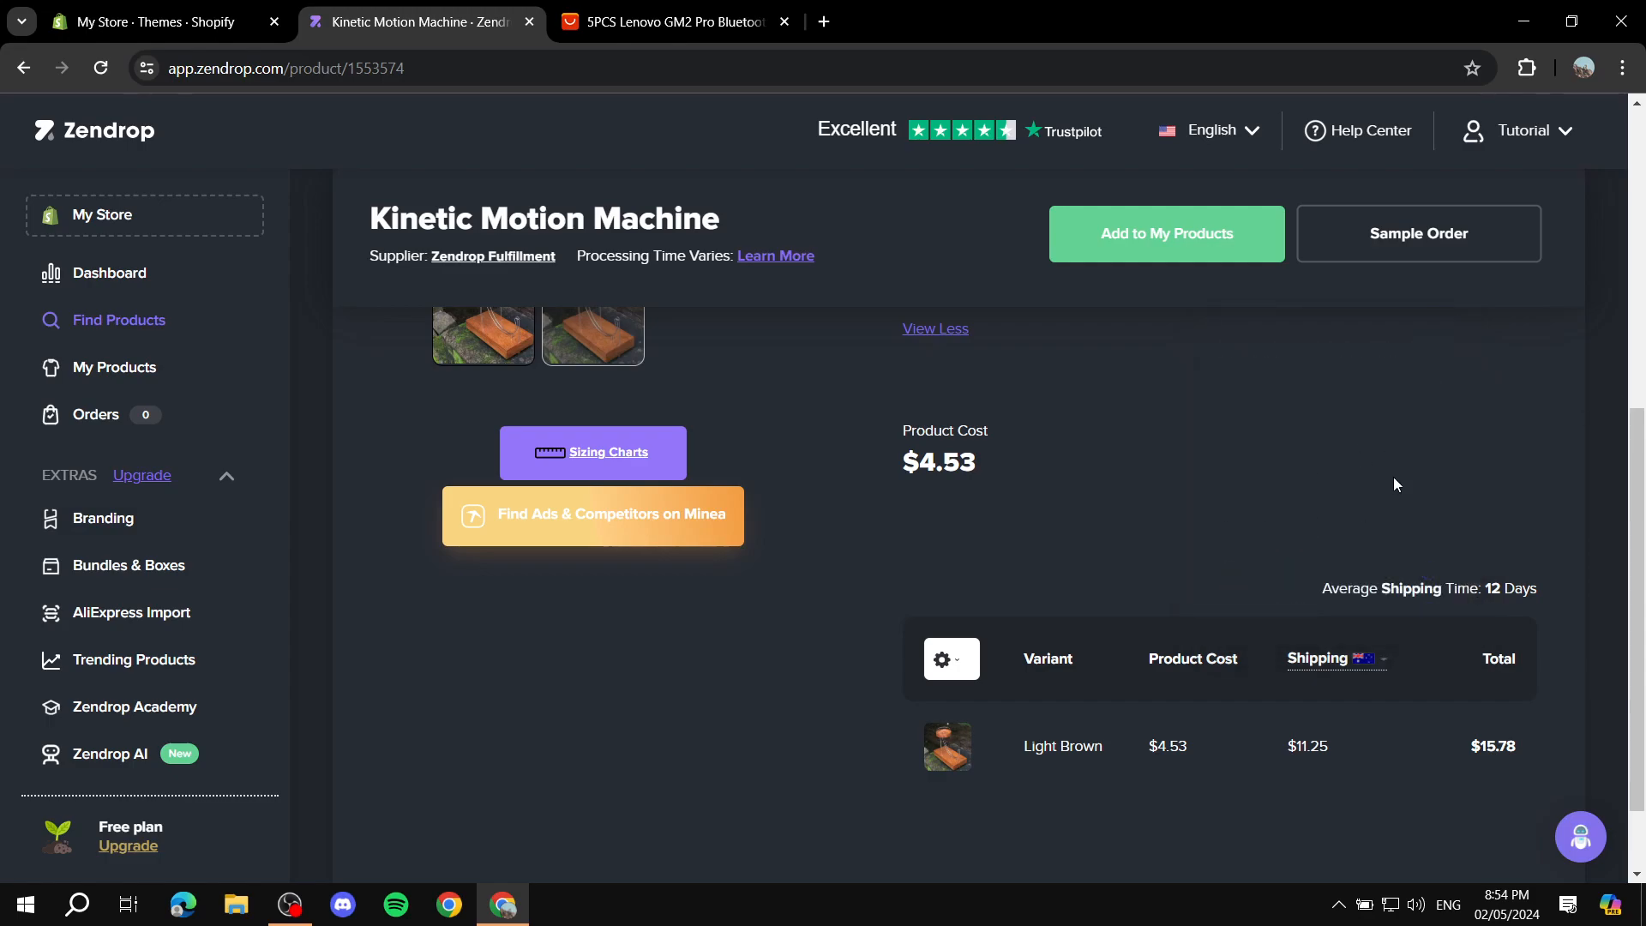
Step: Add the Kinetic Motion Machine to My Products
scroll(1392, 476, "up", 6)
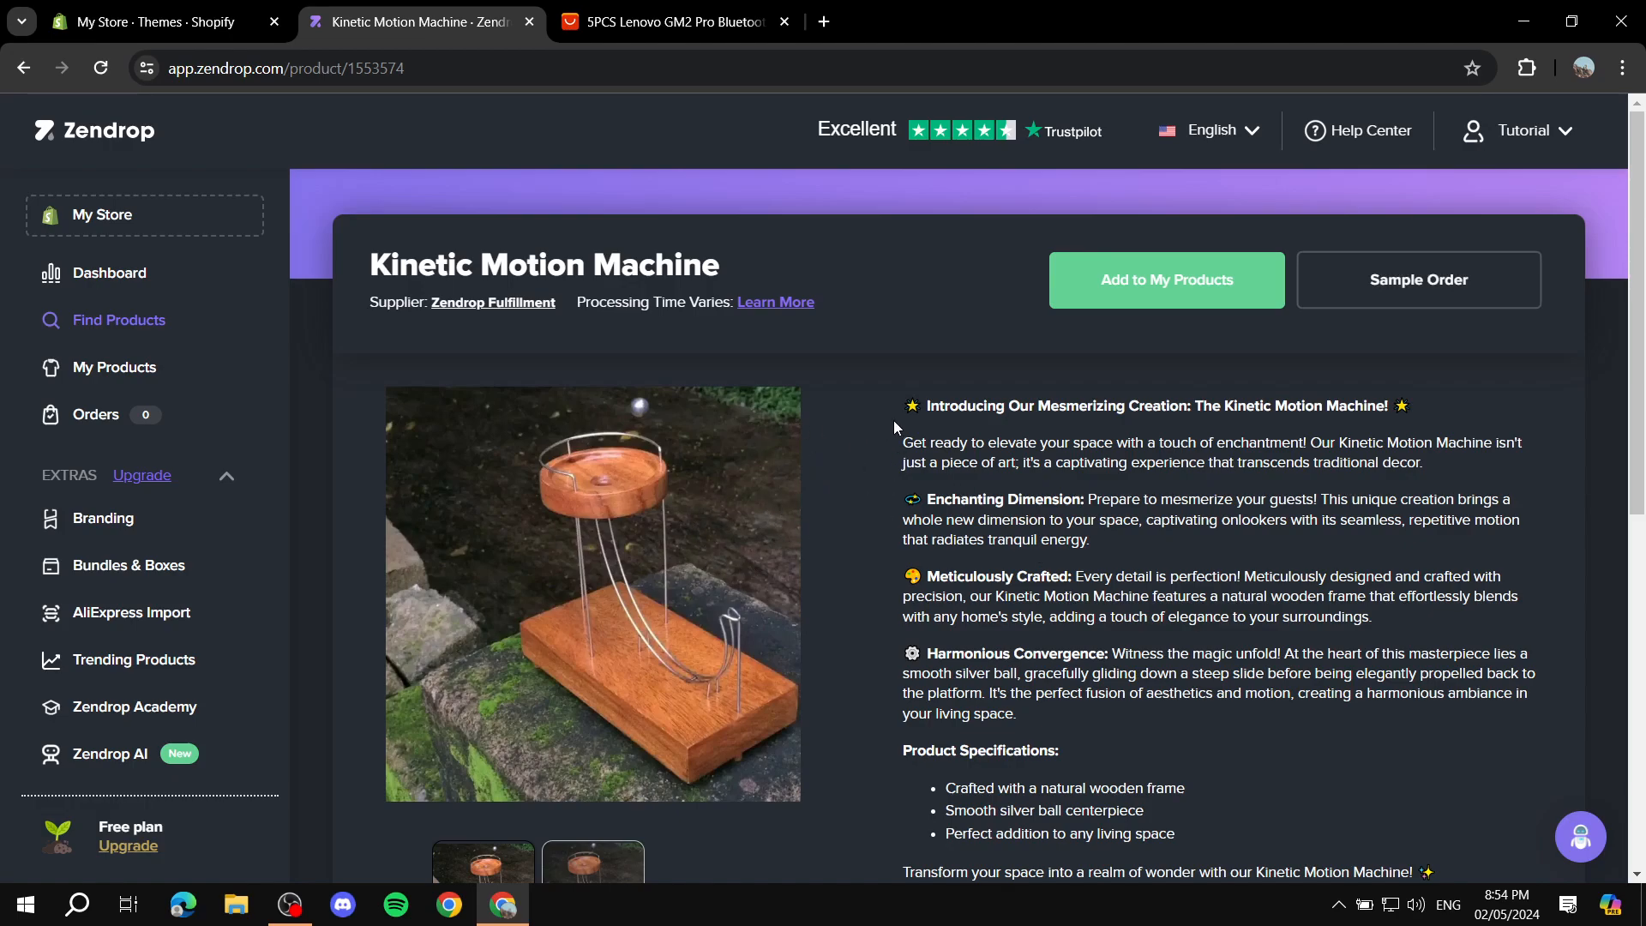
left_click(1163, 288)
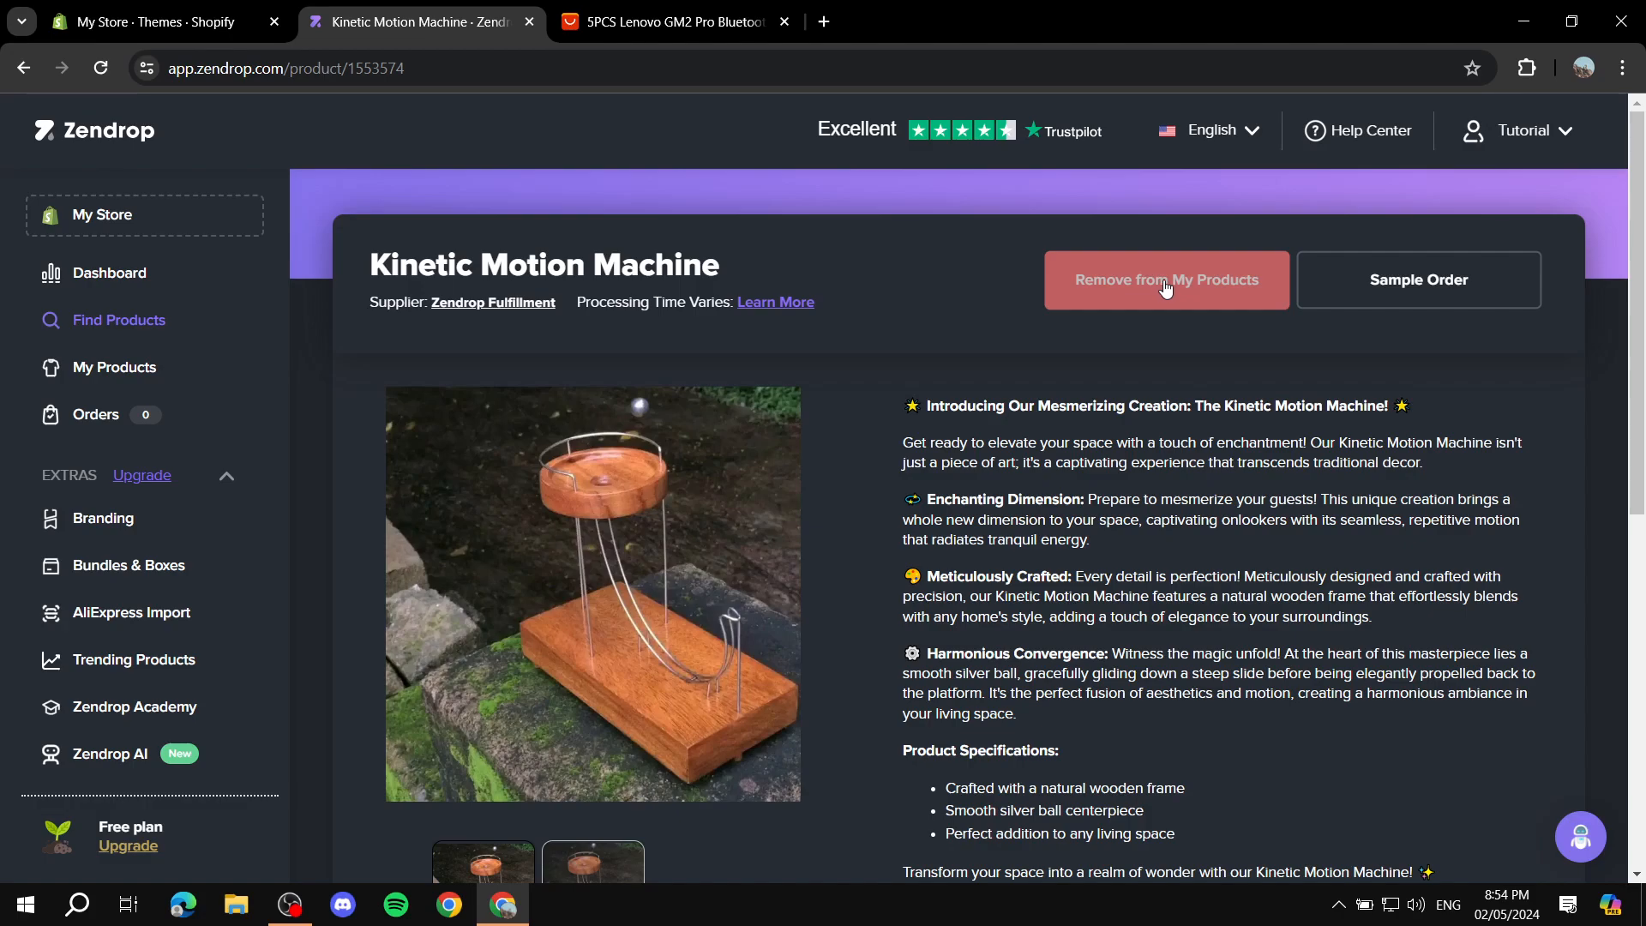
Step: Read the AliExpress Import instructions for bringing AliExpress products into the account, and close them
scroll(1013, 420, "down", 3)
scroll(1192, 503, "down", 3)
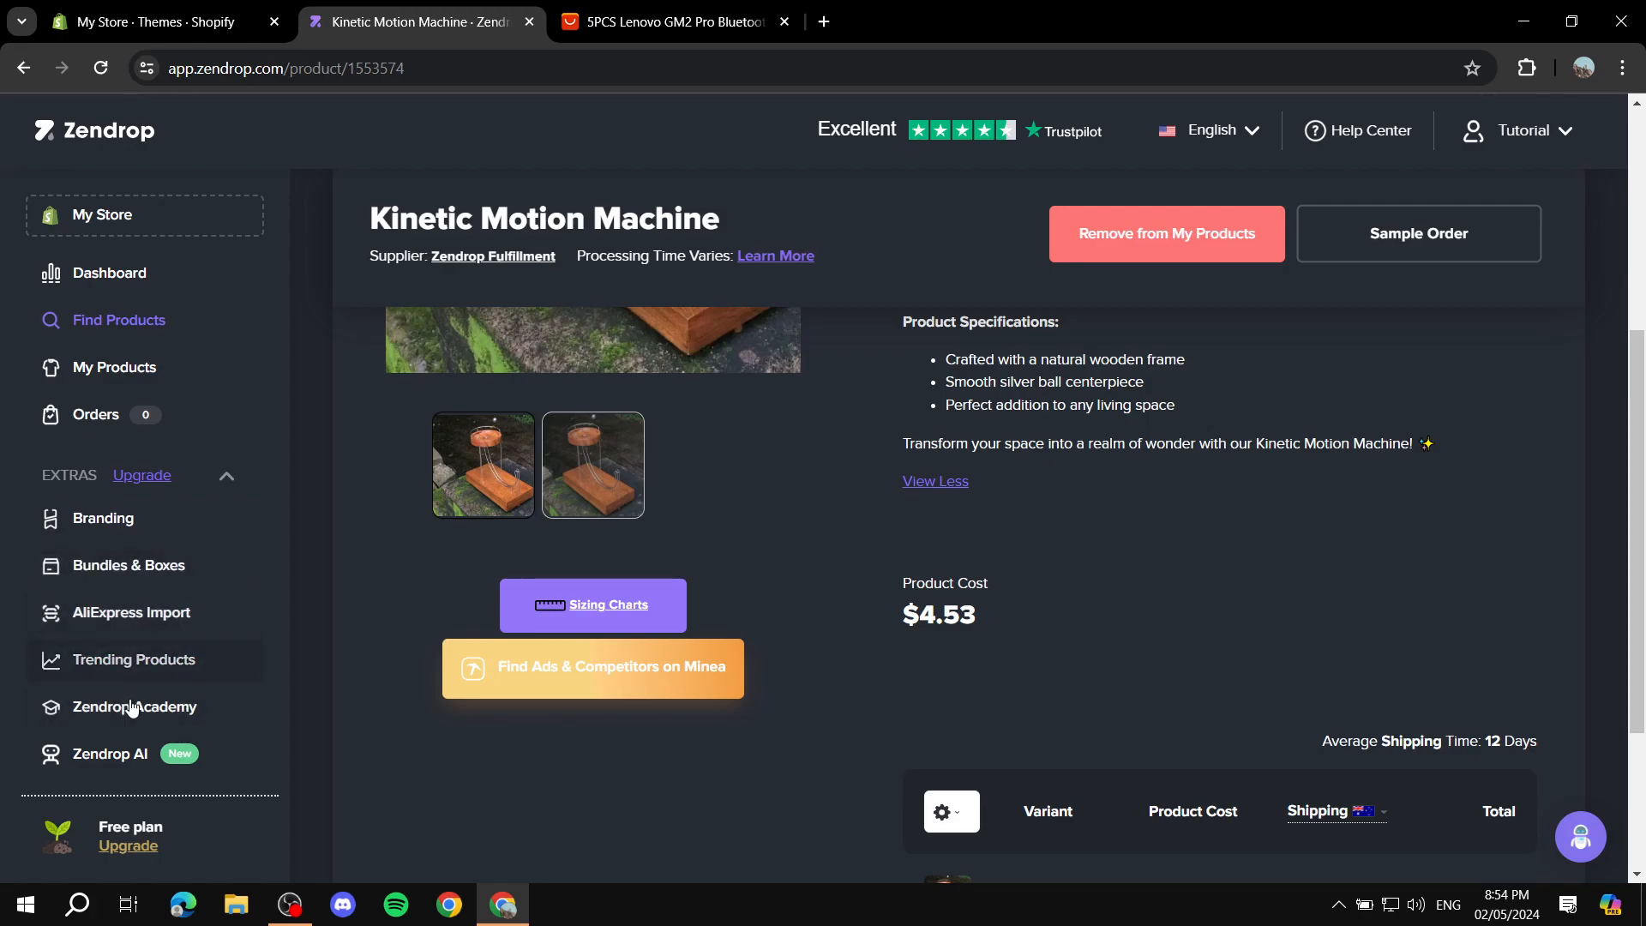
left_click(88, 614)
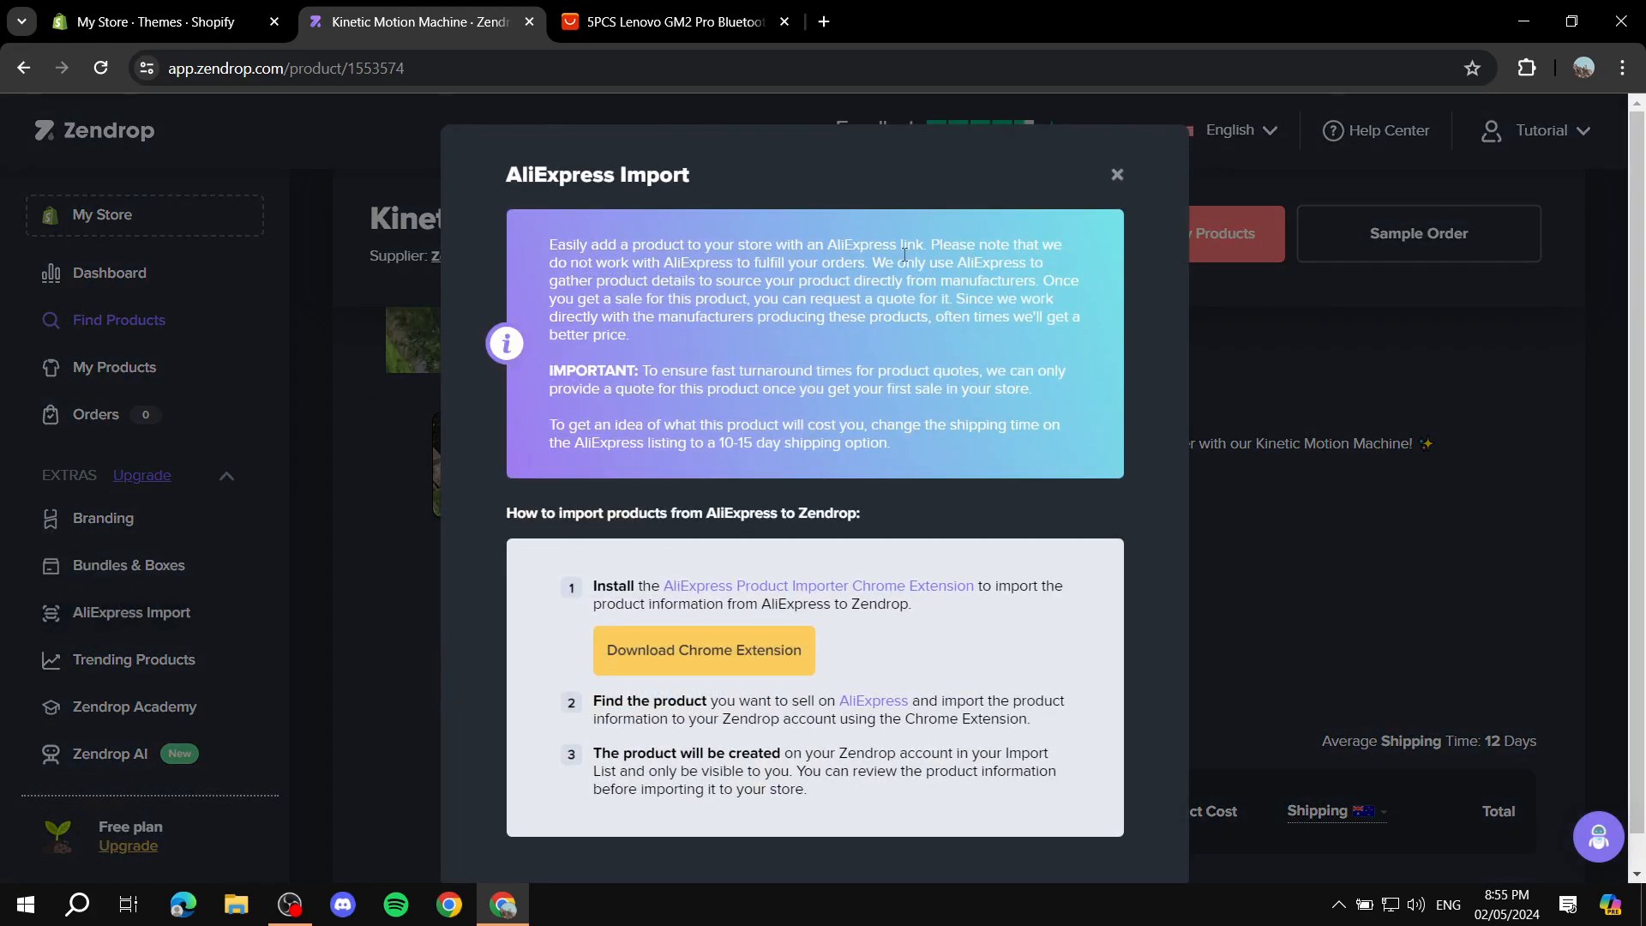
scroll(791, 358, "down", 1)
scroll(957, 324, "up", 1)
left_click(1113, 176)
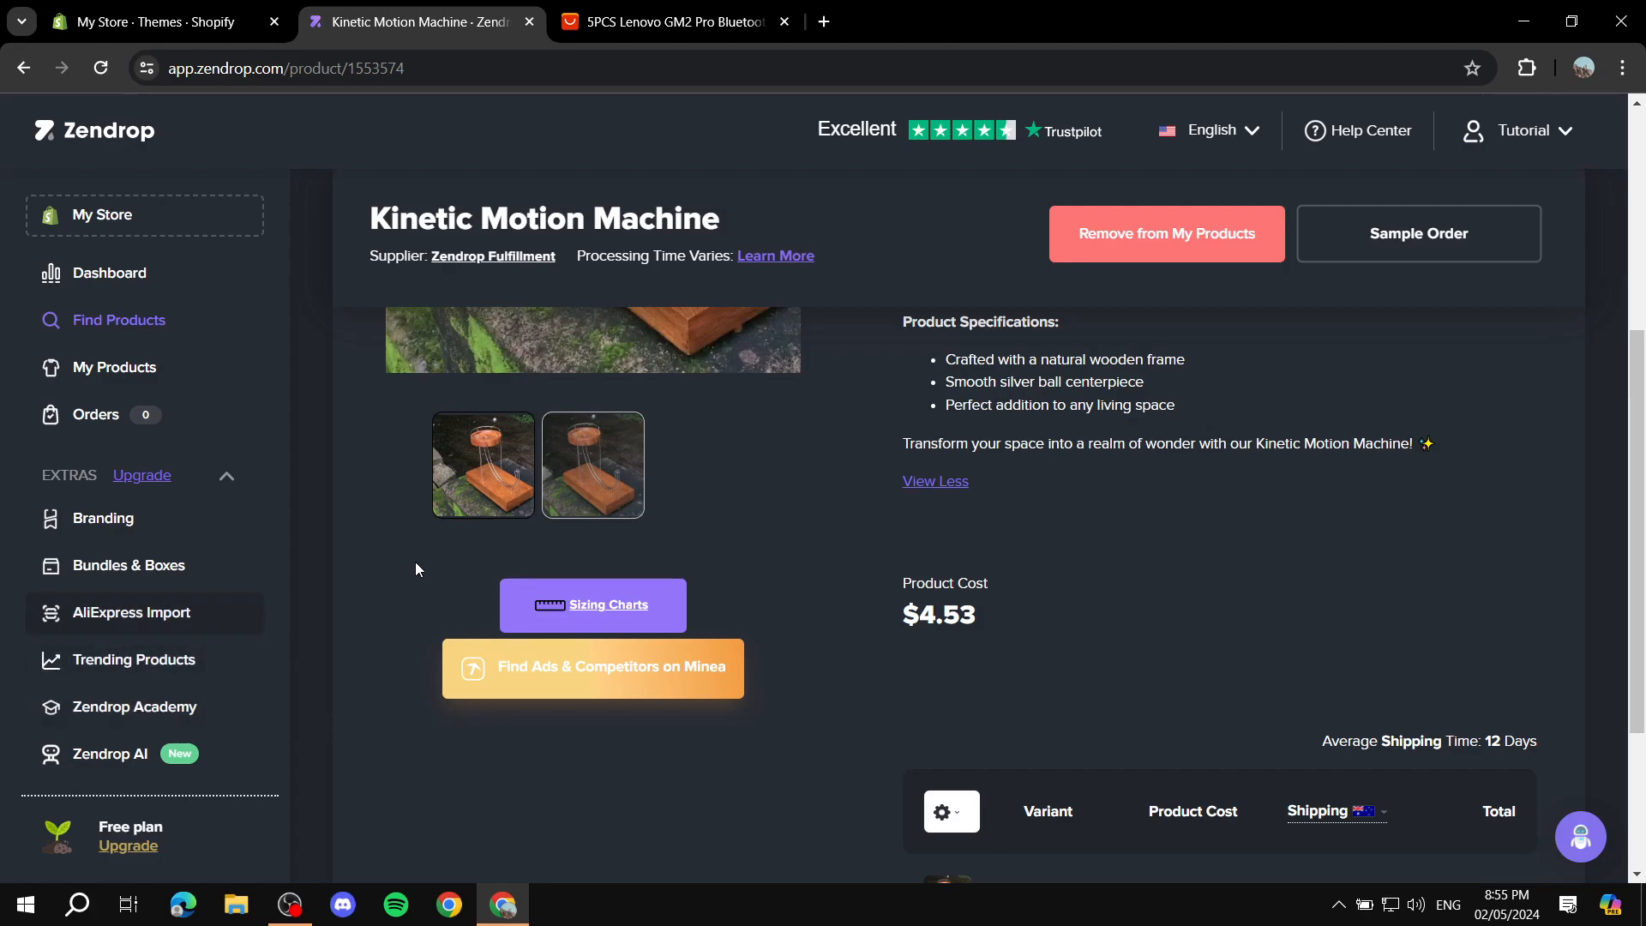
Step: Open the Kinetic Motion Machine from the My Products import list for review and publishing
scroll(341, 497, "up", 5)
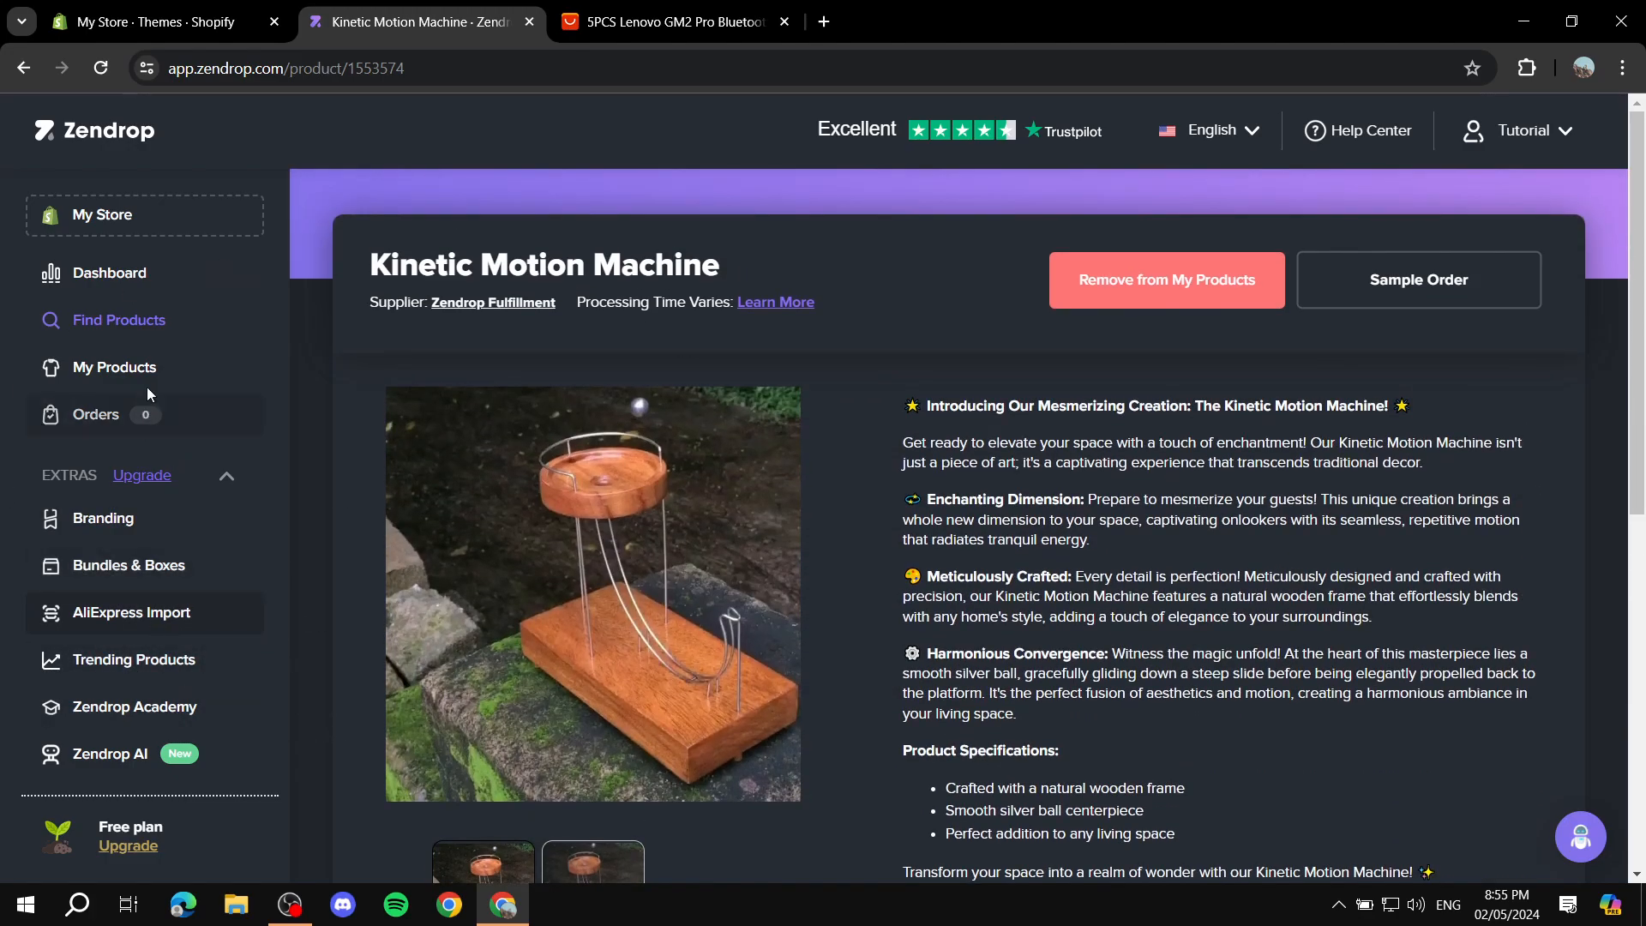
left_click(1163, 292)
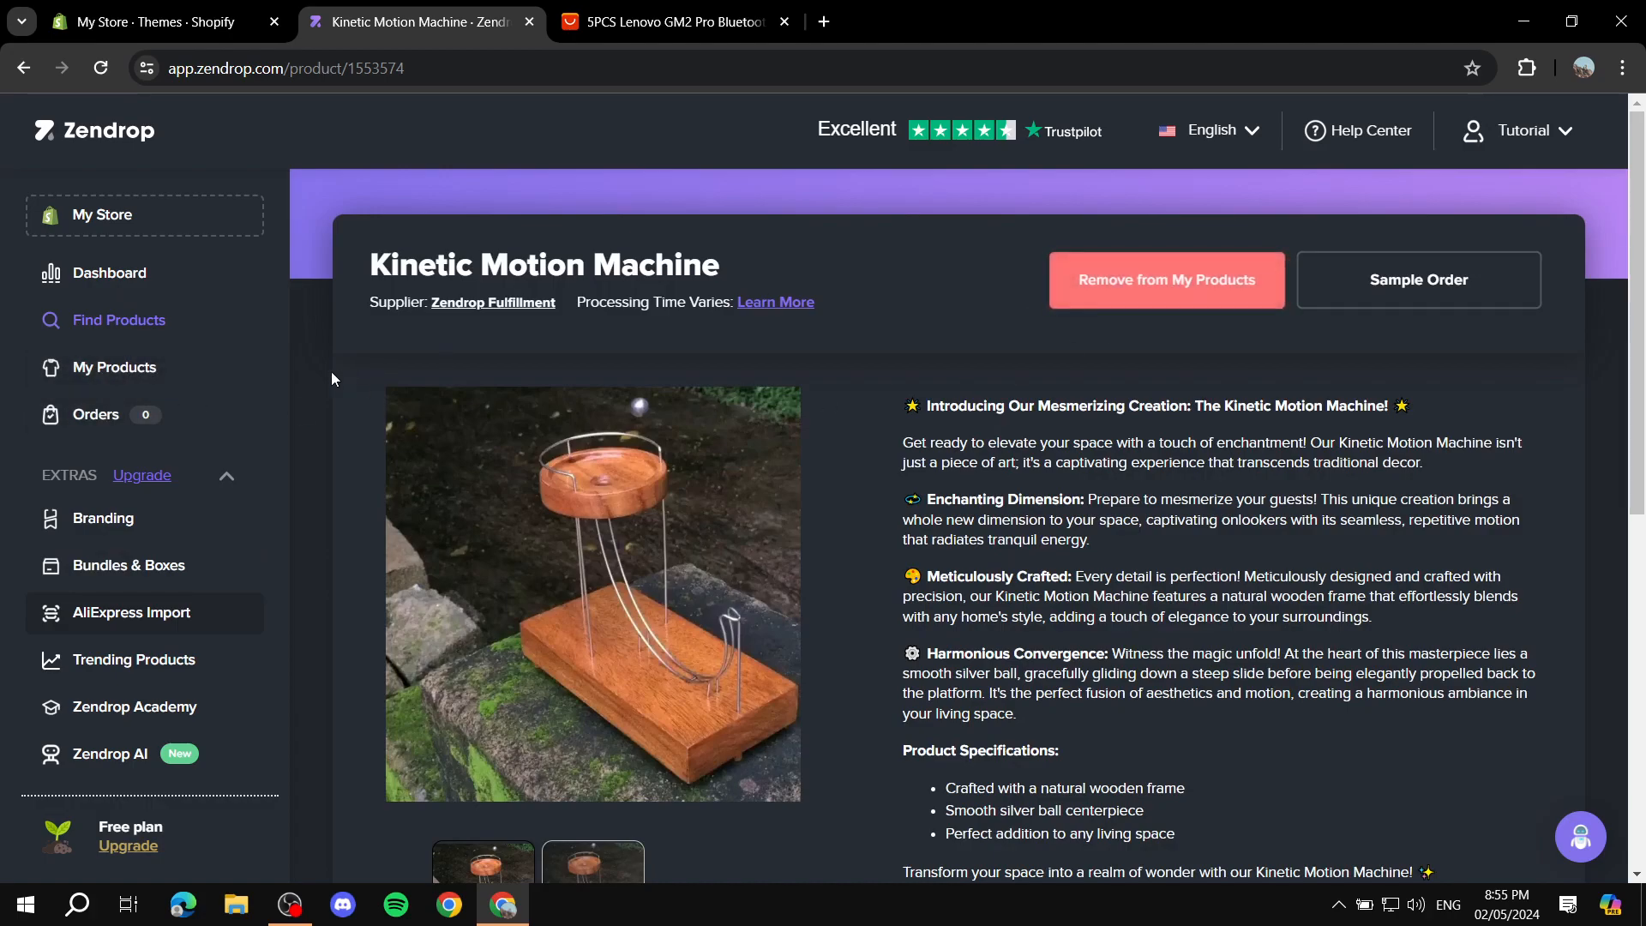
left_click(183, 375)
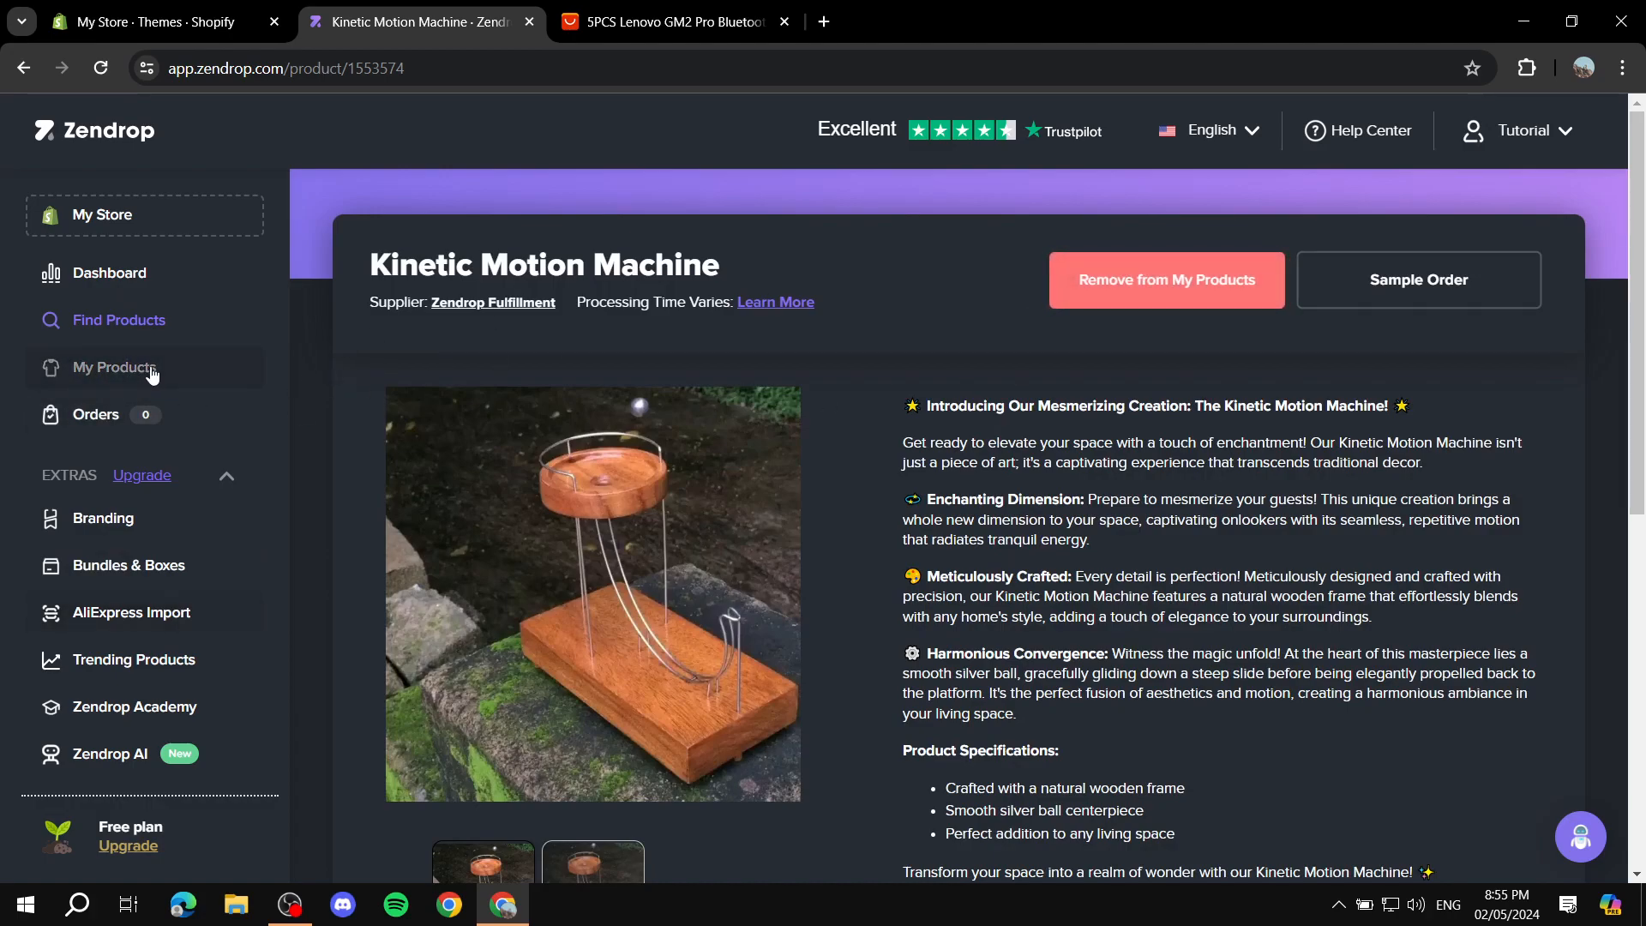
left_click(197, 326)
left_click(141, 371)
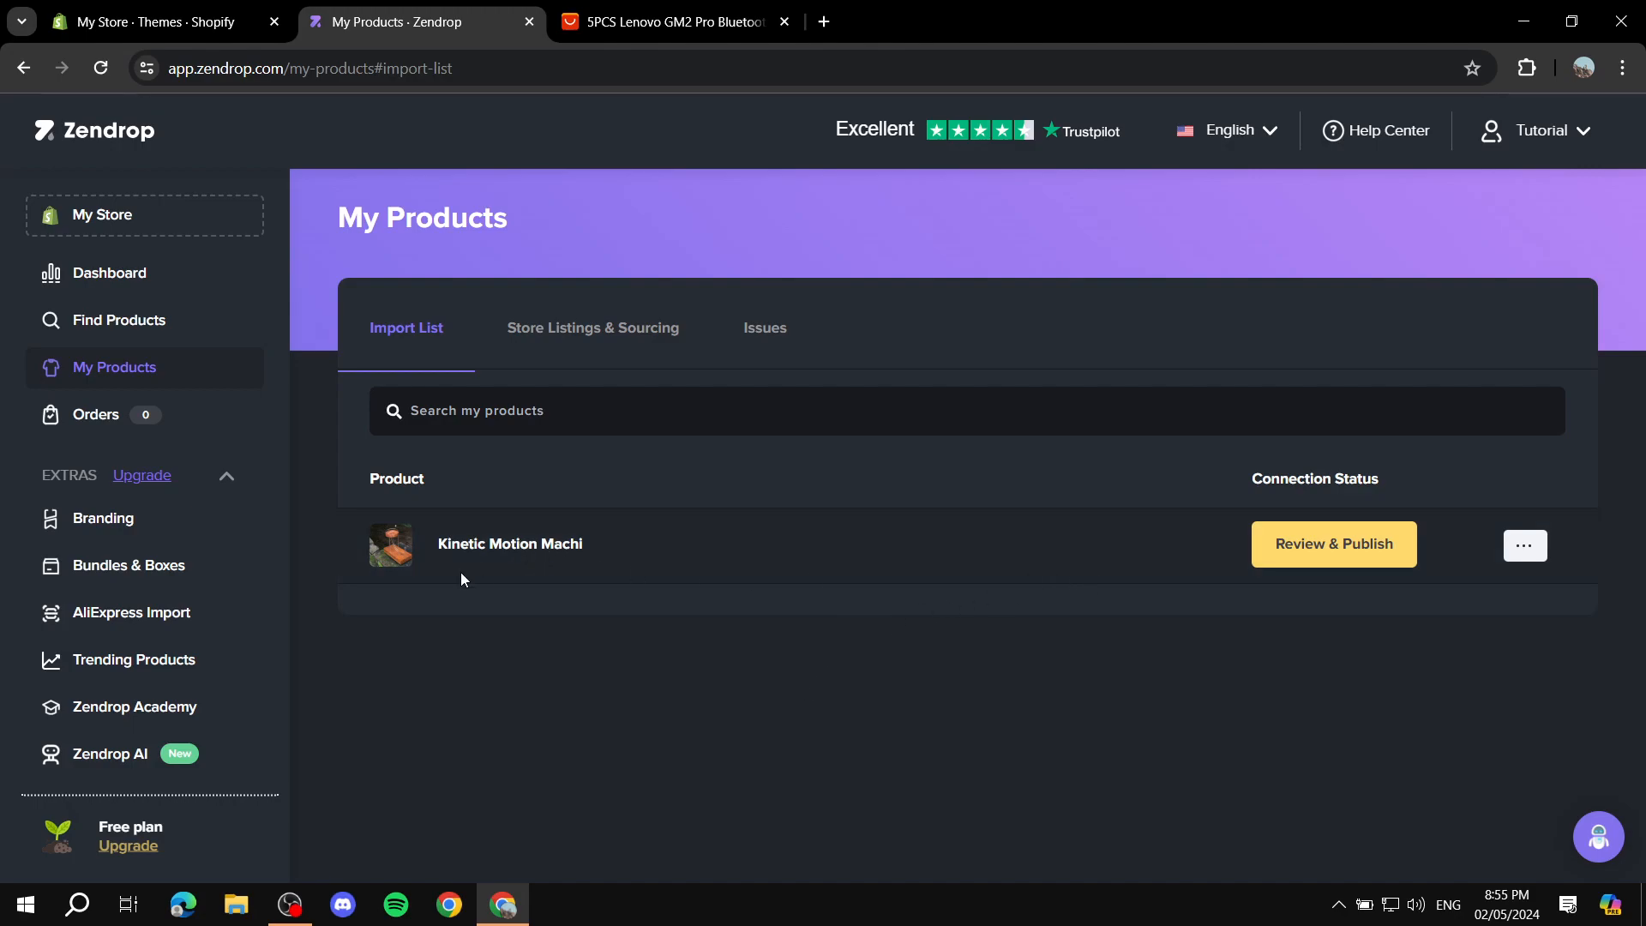
left_click_drag(419, 557, 657, 543)
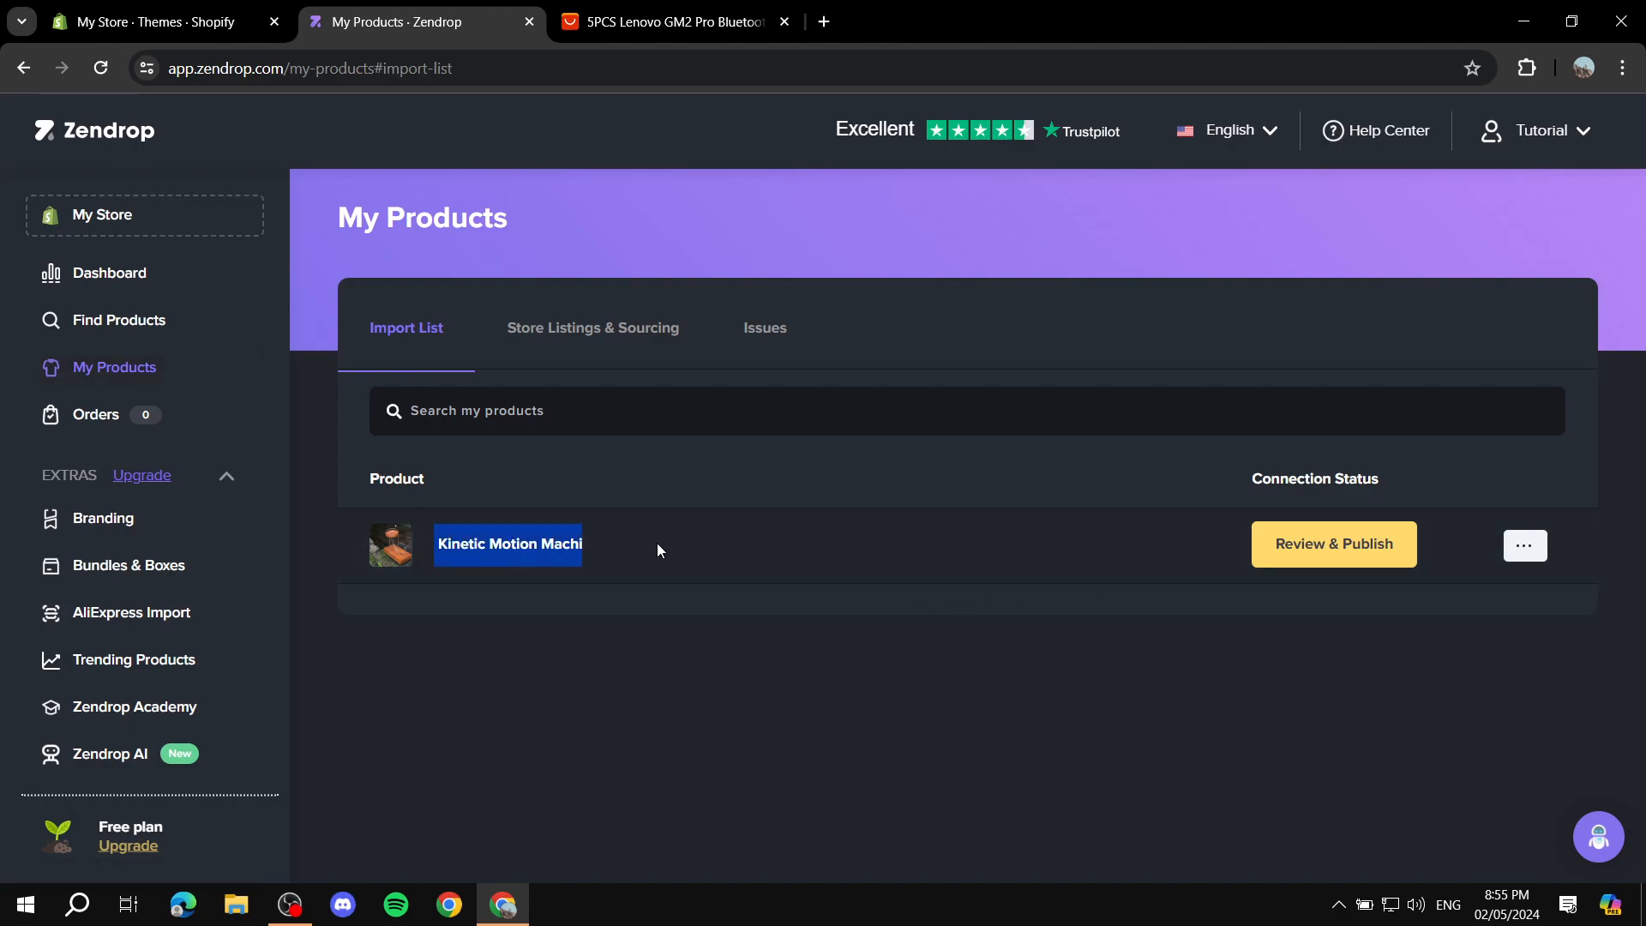
left_click(646, 634)
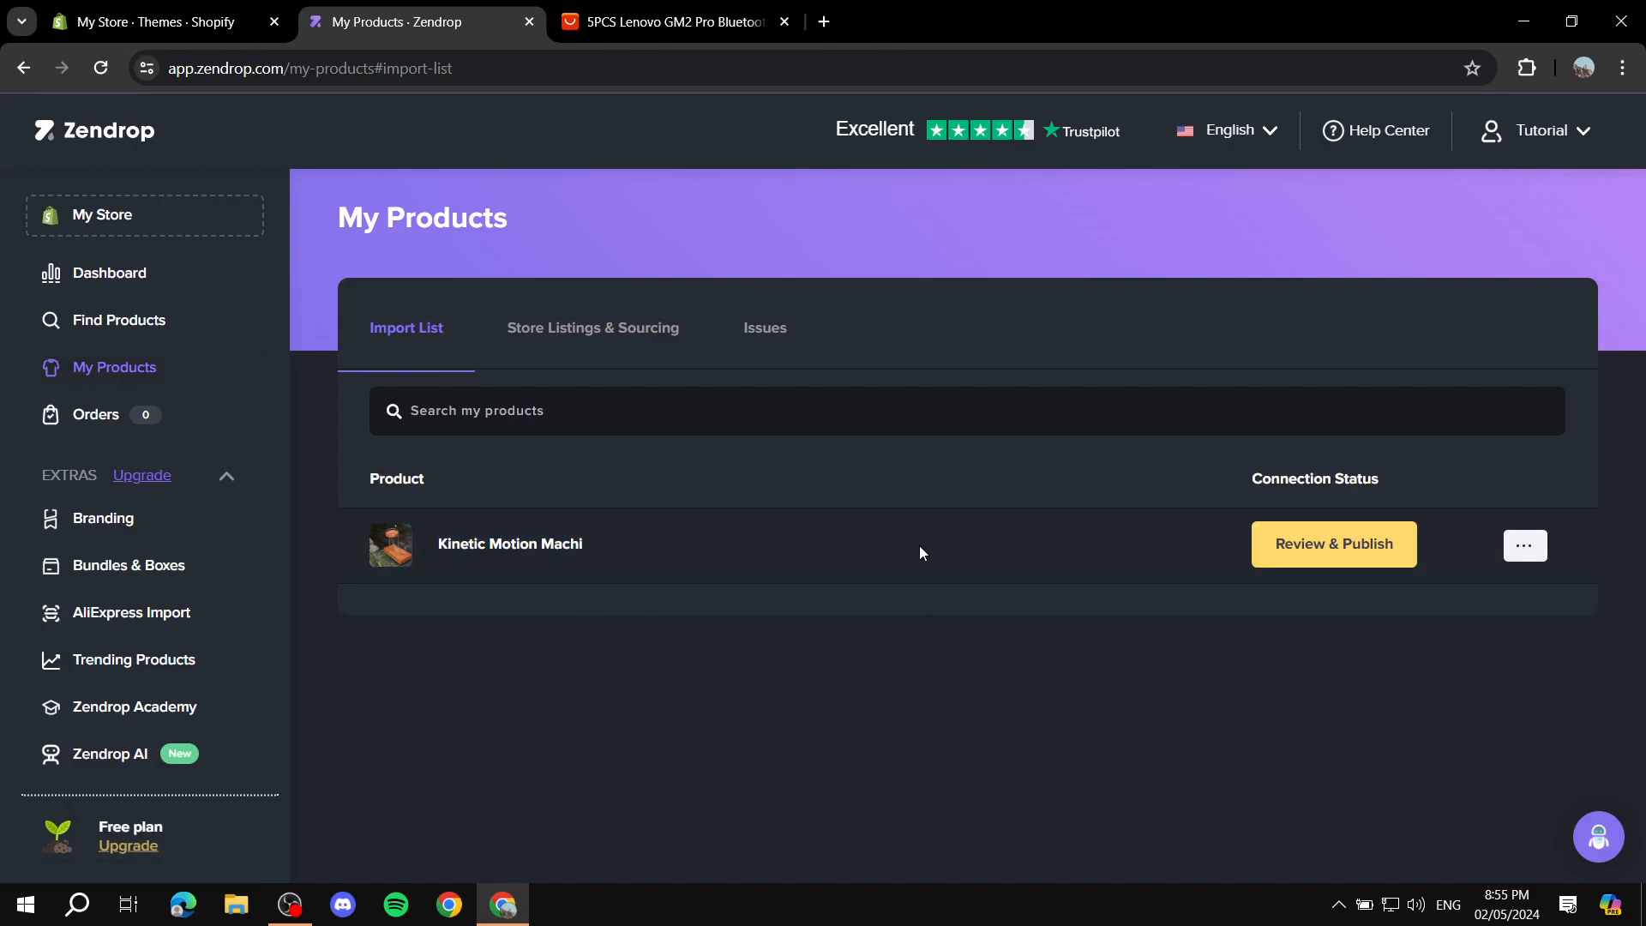
left_click(1335, 548)
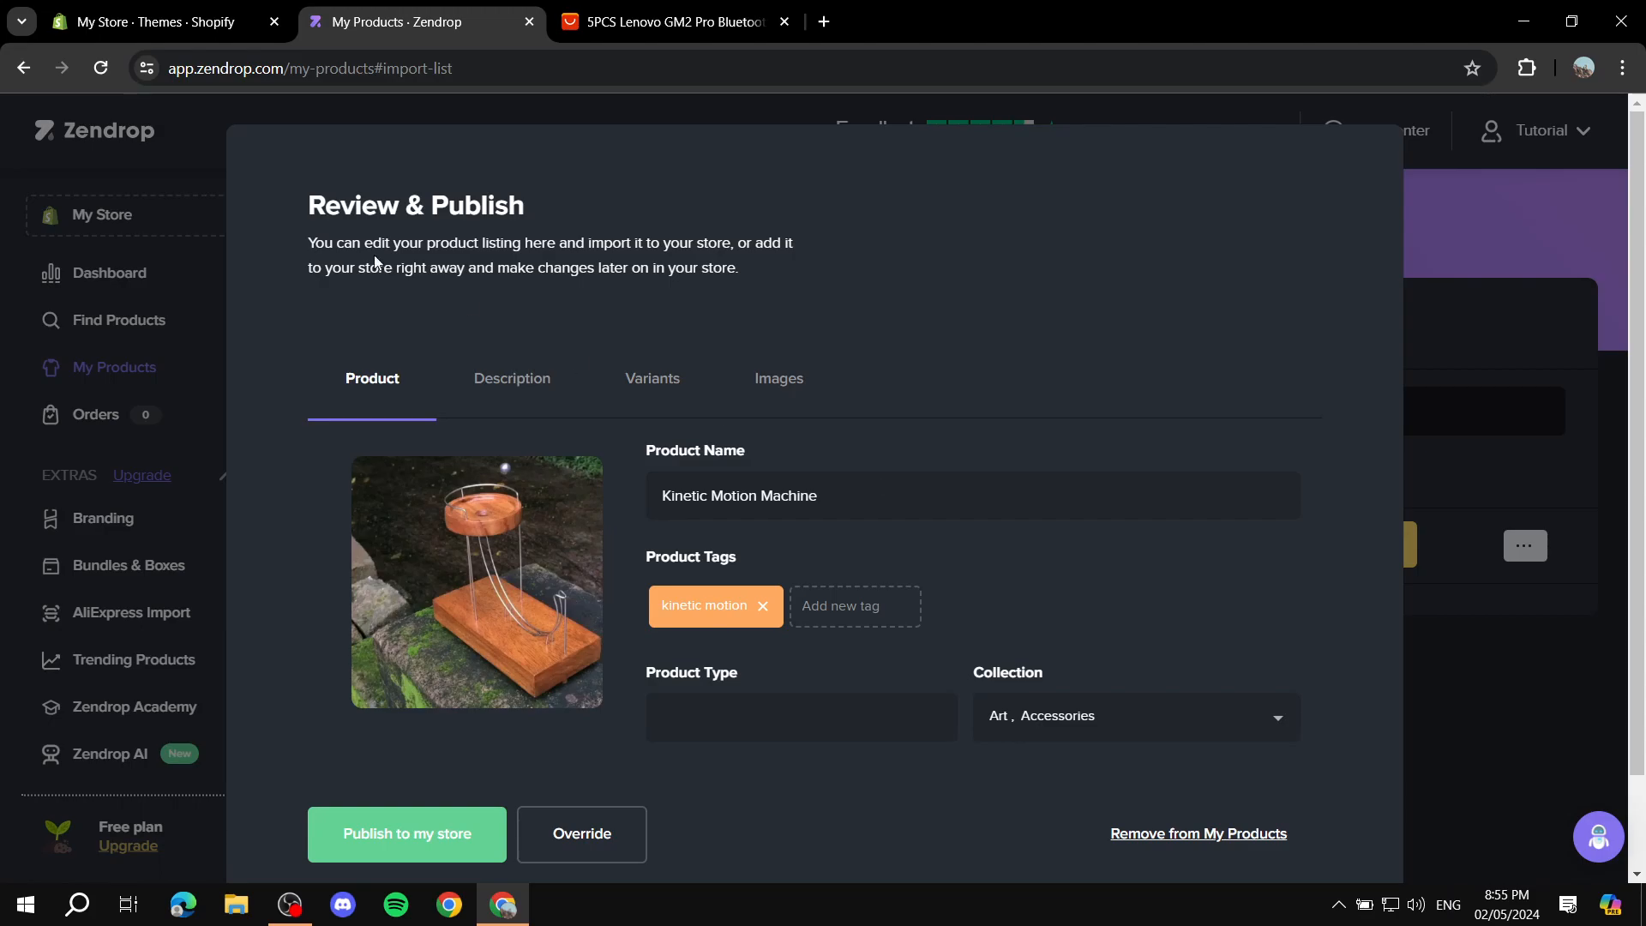
Step: Switch to the Shopify admin, check the store's Products page, and return to the Zendrop listing review
left_click(218, 25)
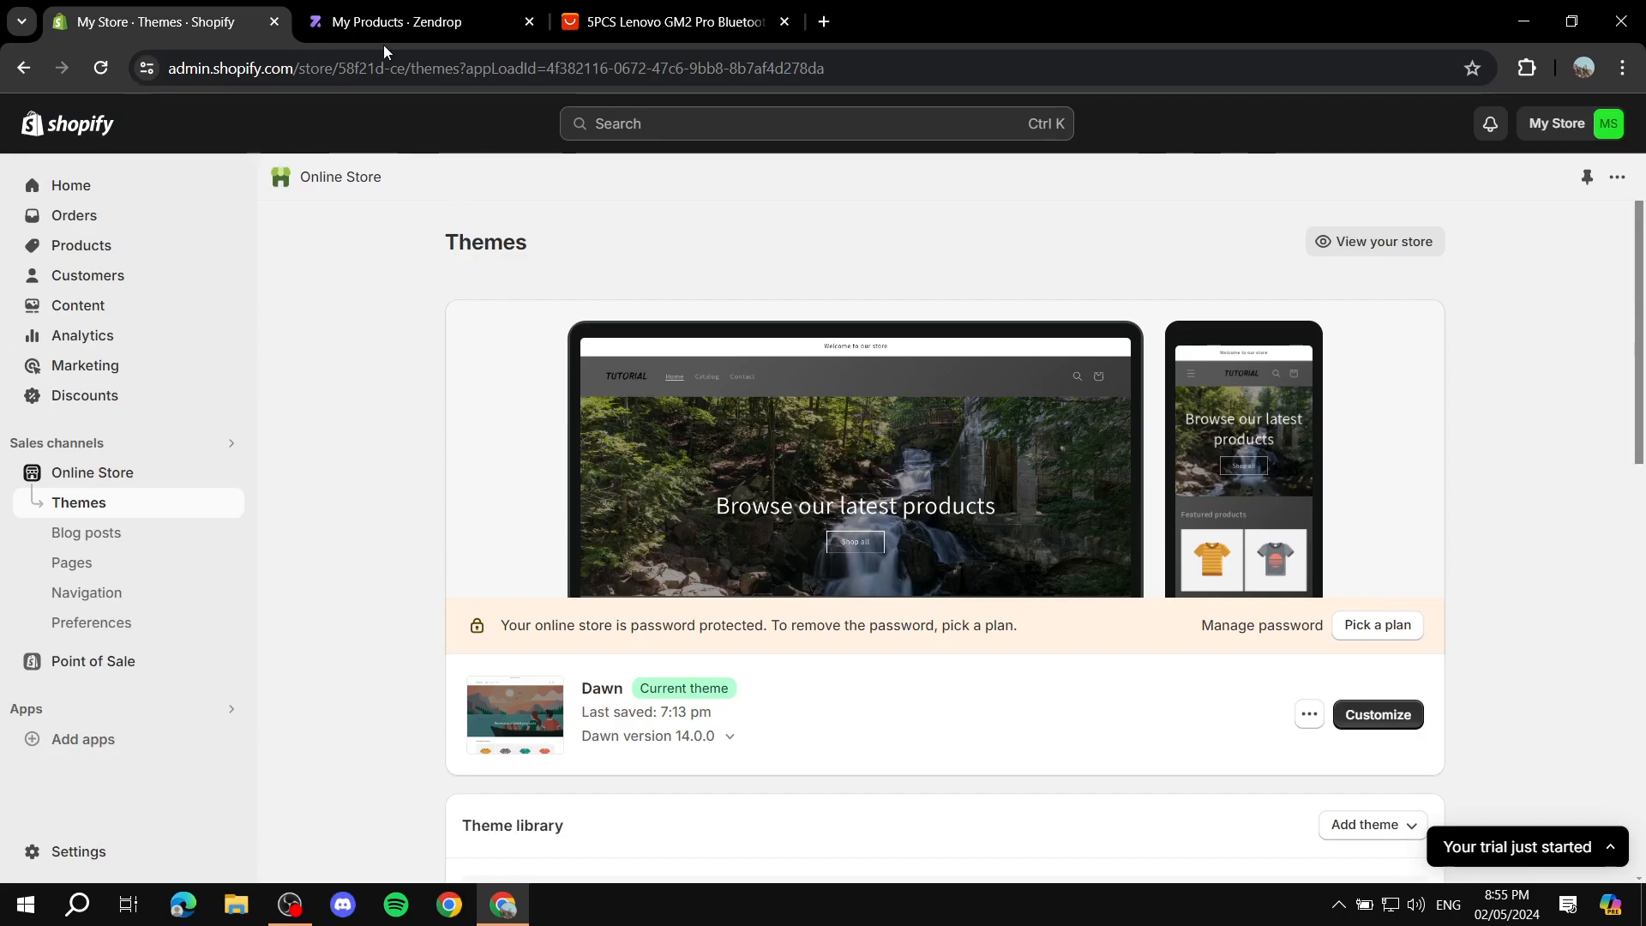
left_click(408, 21)
scroll(815, 185, "down", 1)
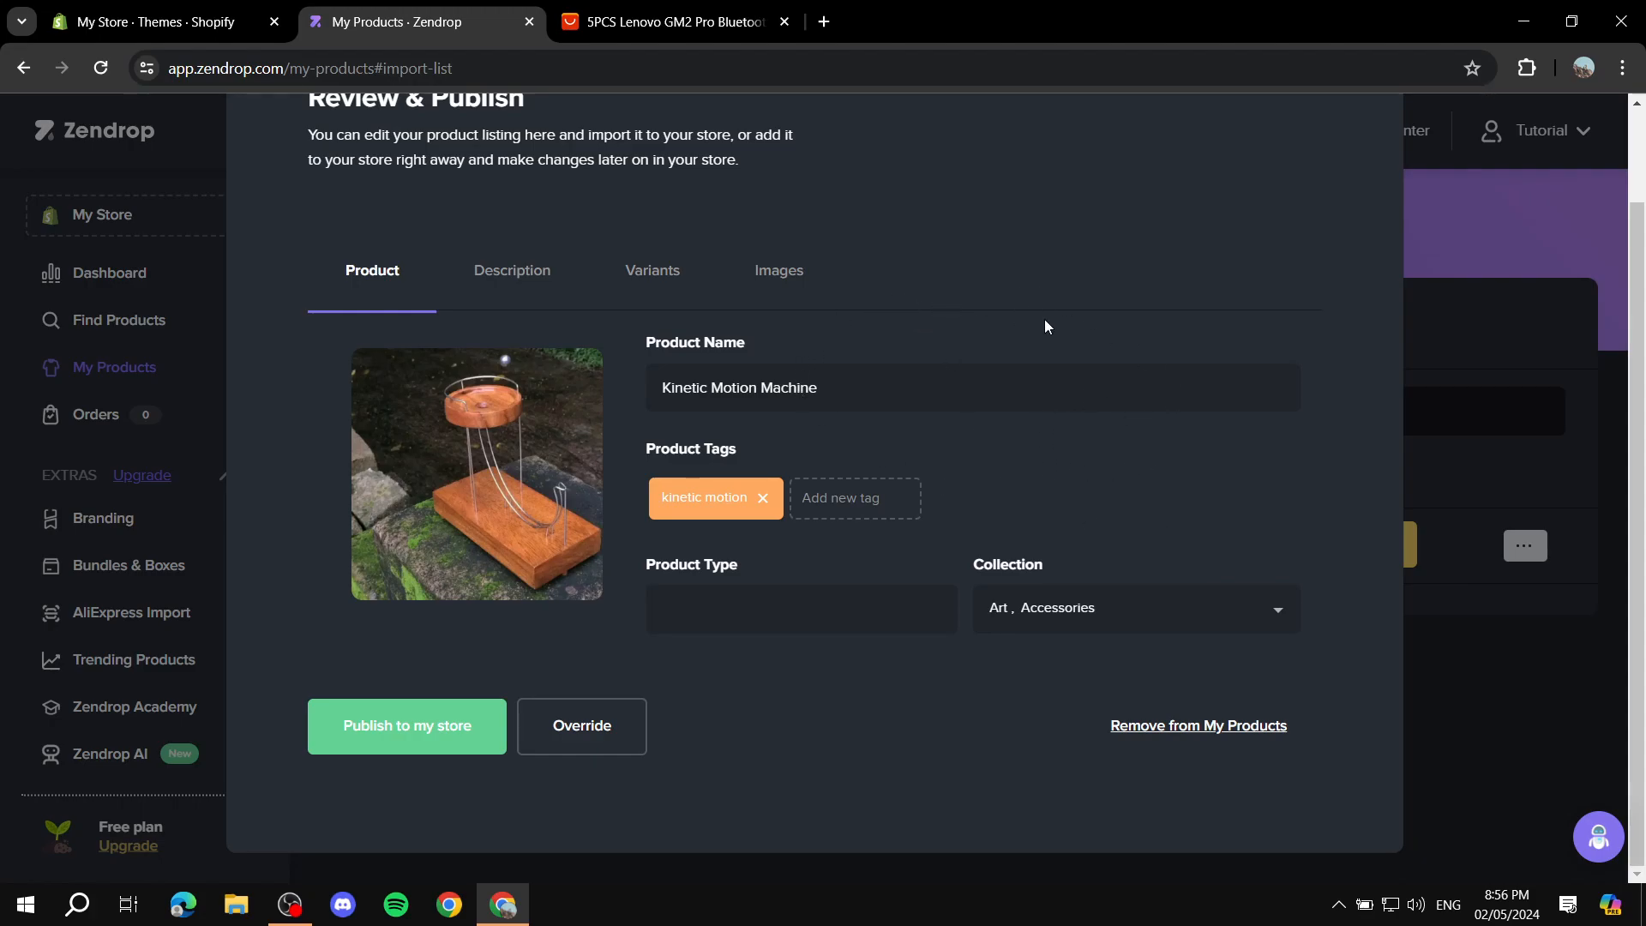
left_click(155, 22)
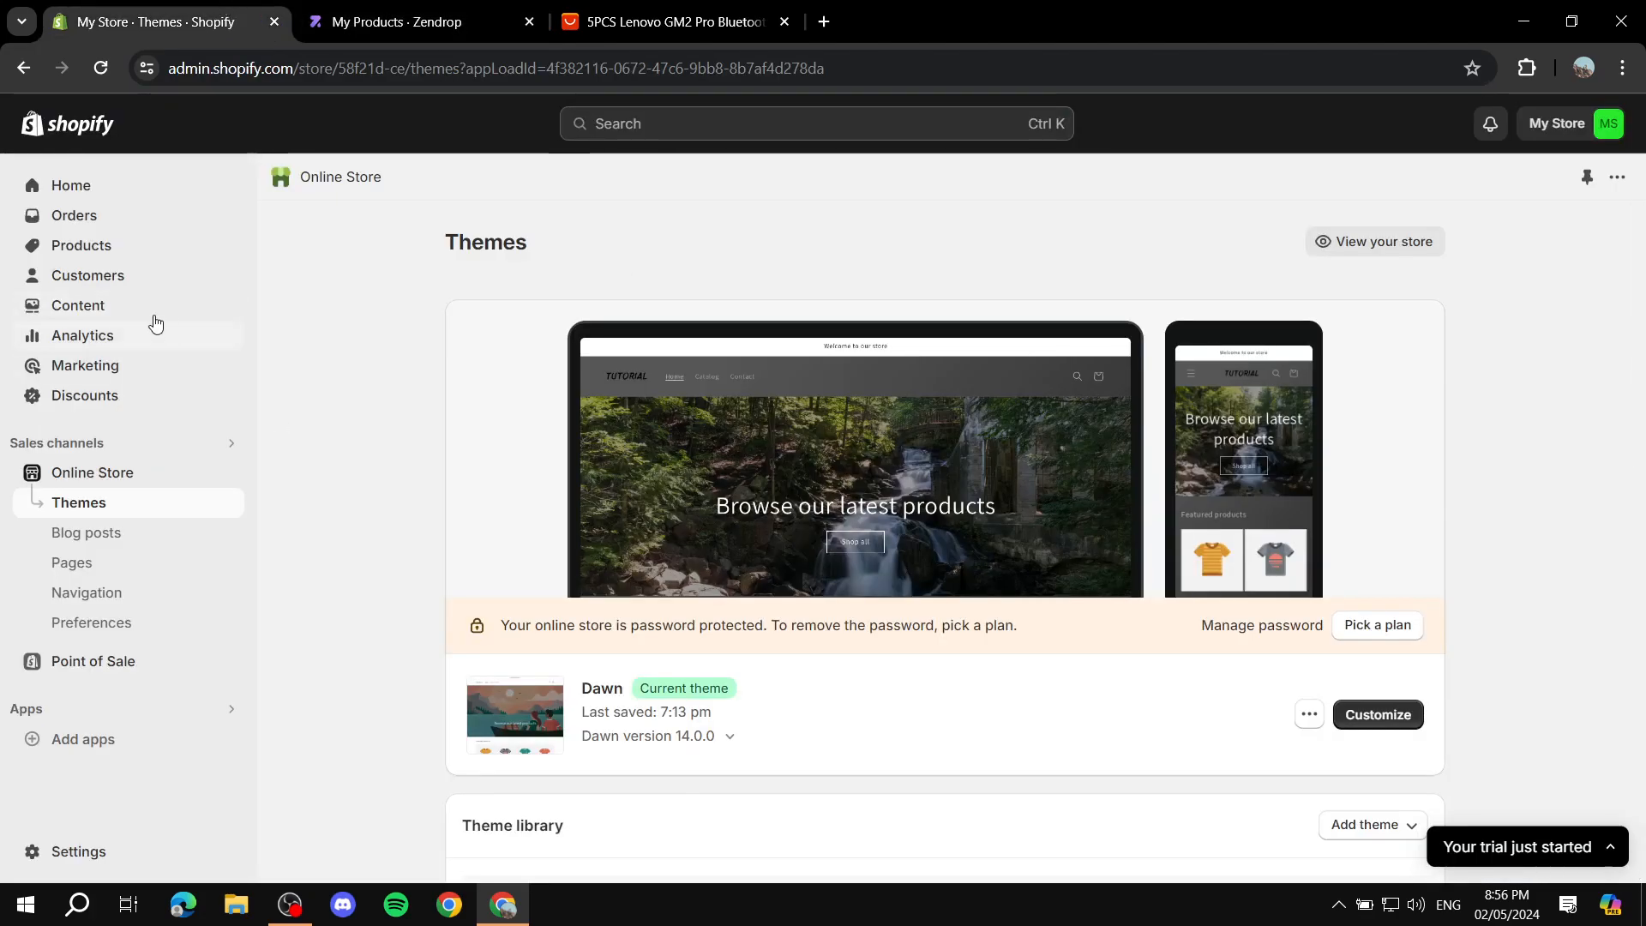
left_click(86, 256)
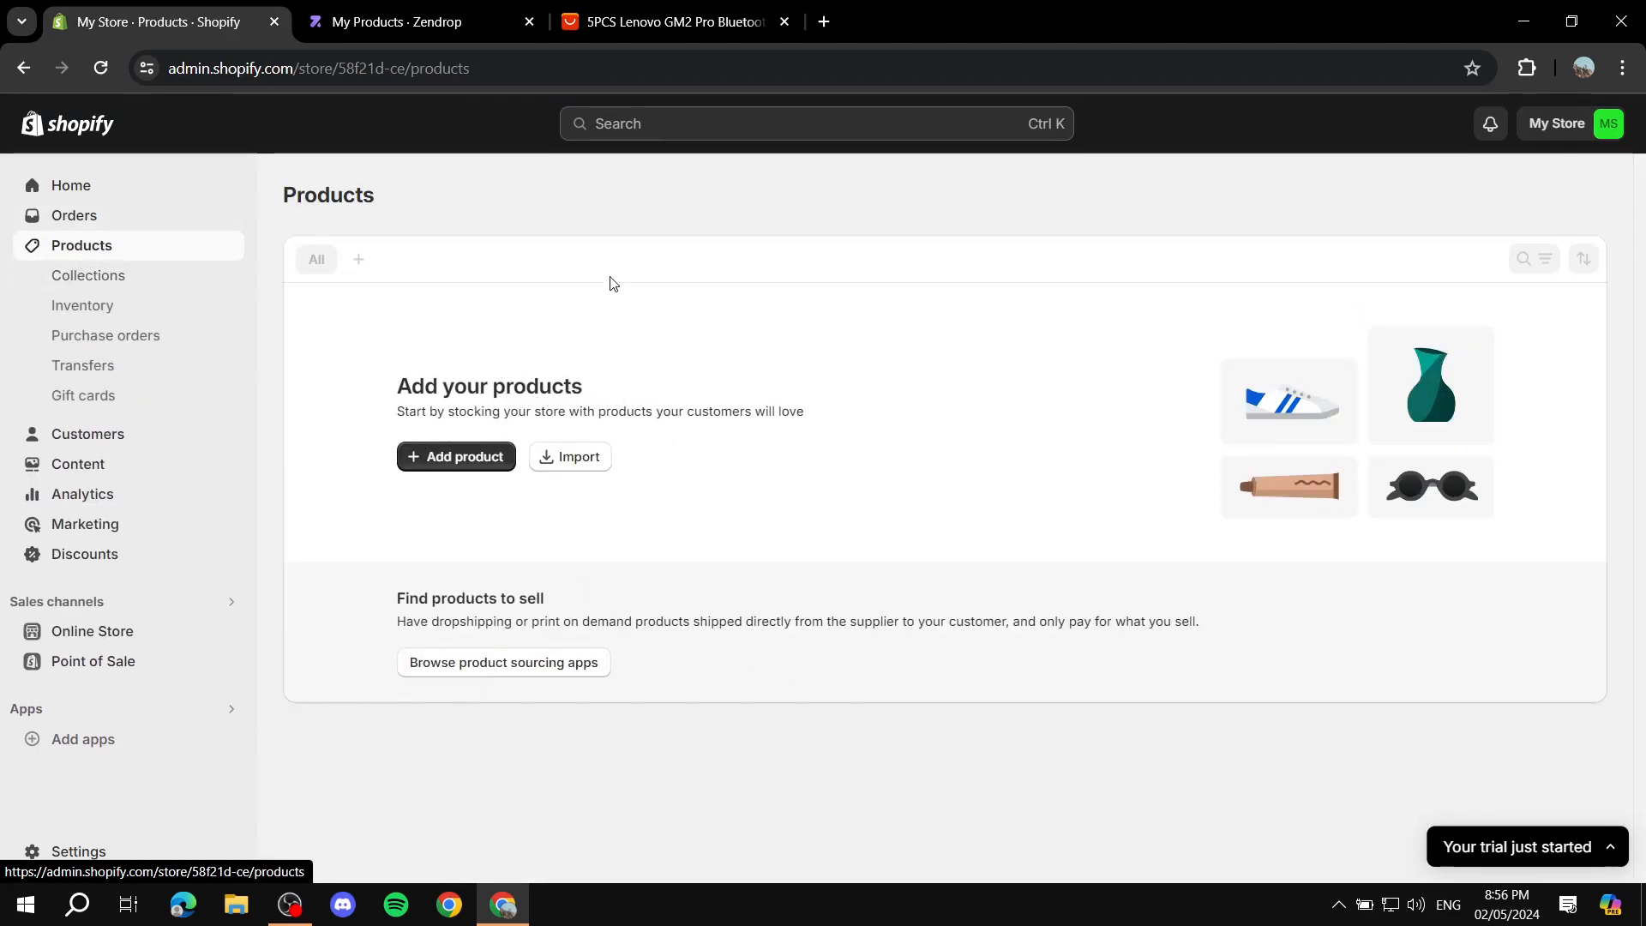
left_click(429, 6)
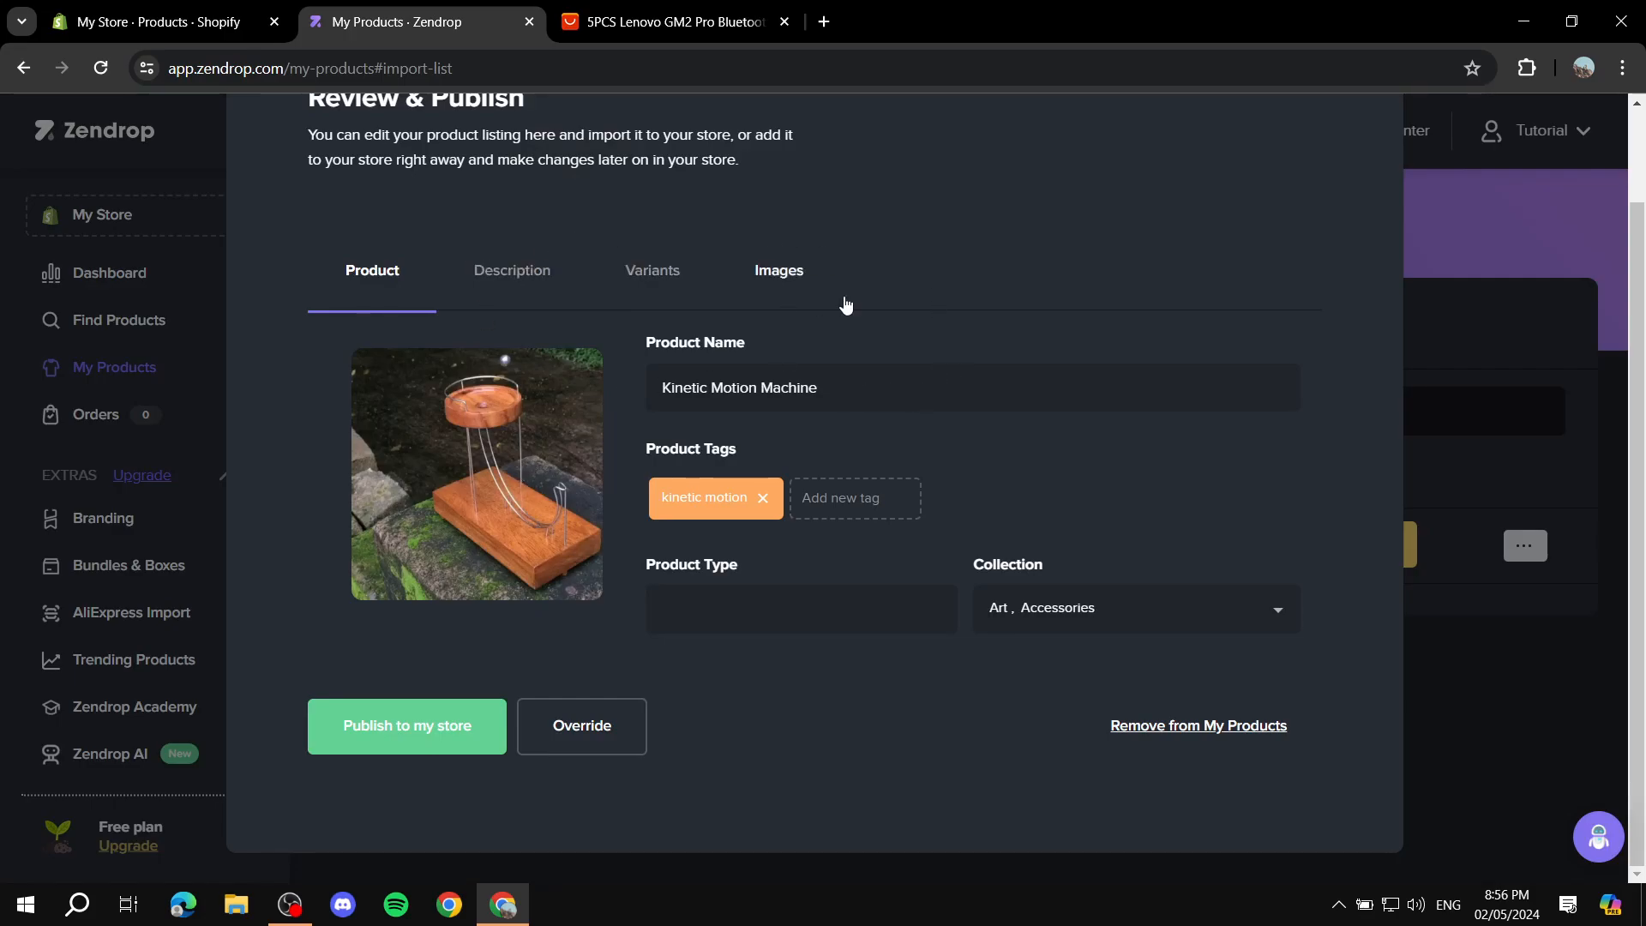
Step: Review the listing's product name and tags, and set the product type to Accessories
left_click(838, 386)
key("ctrl+a")
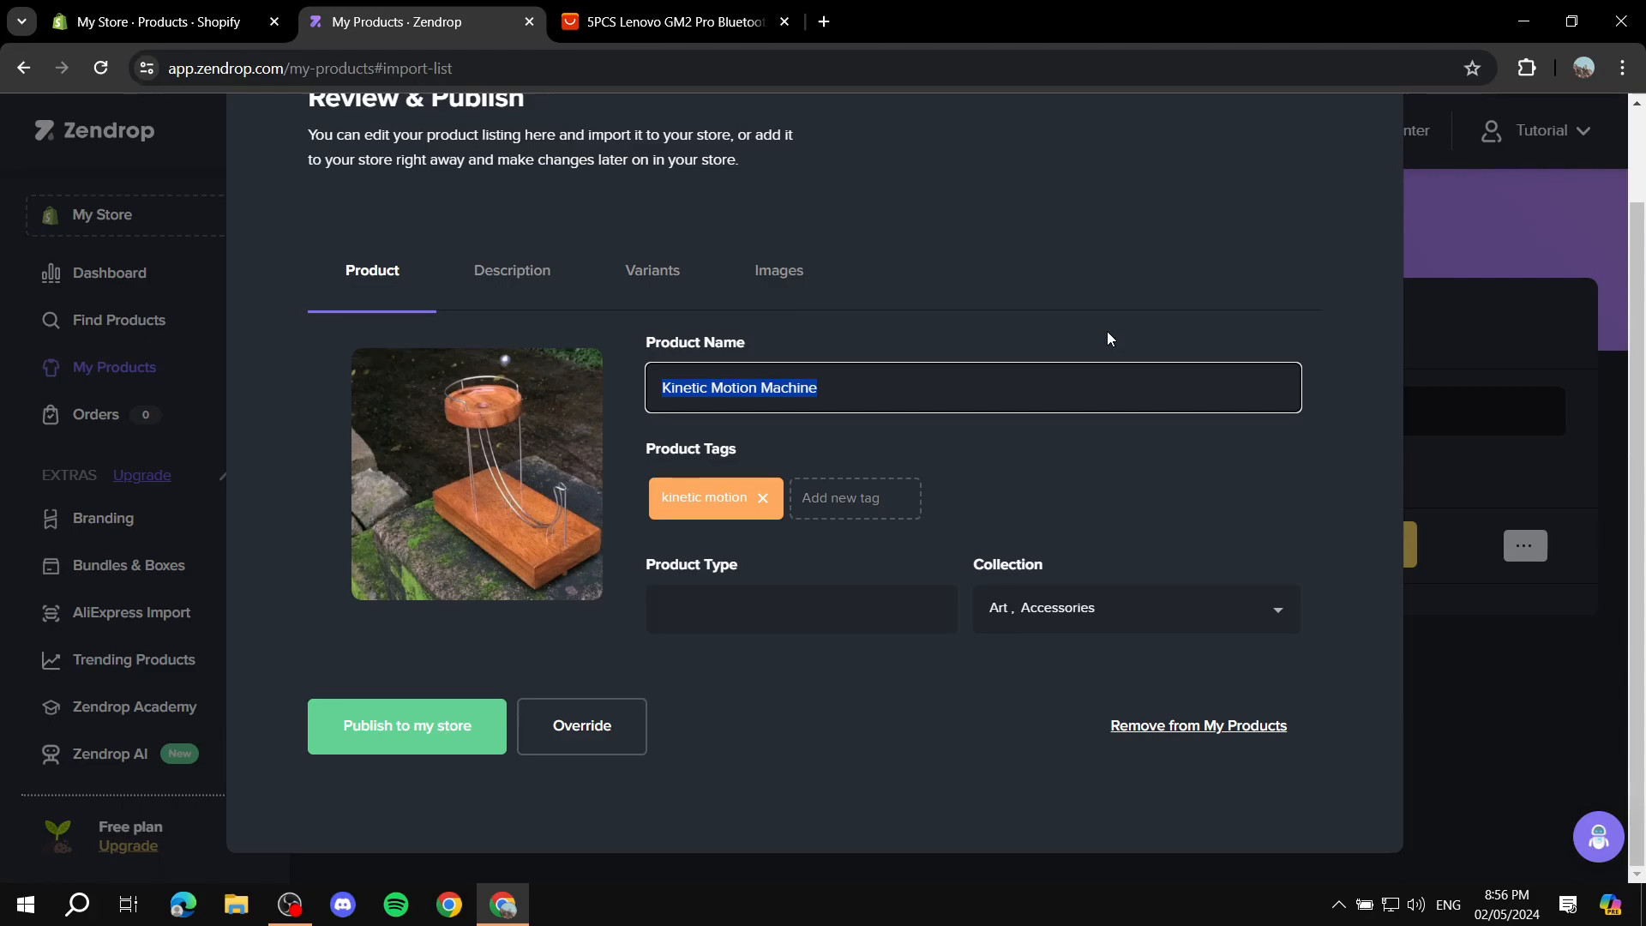
left_click(1123, 349)
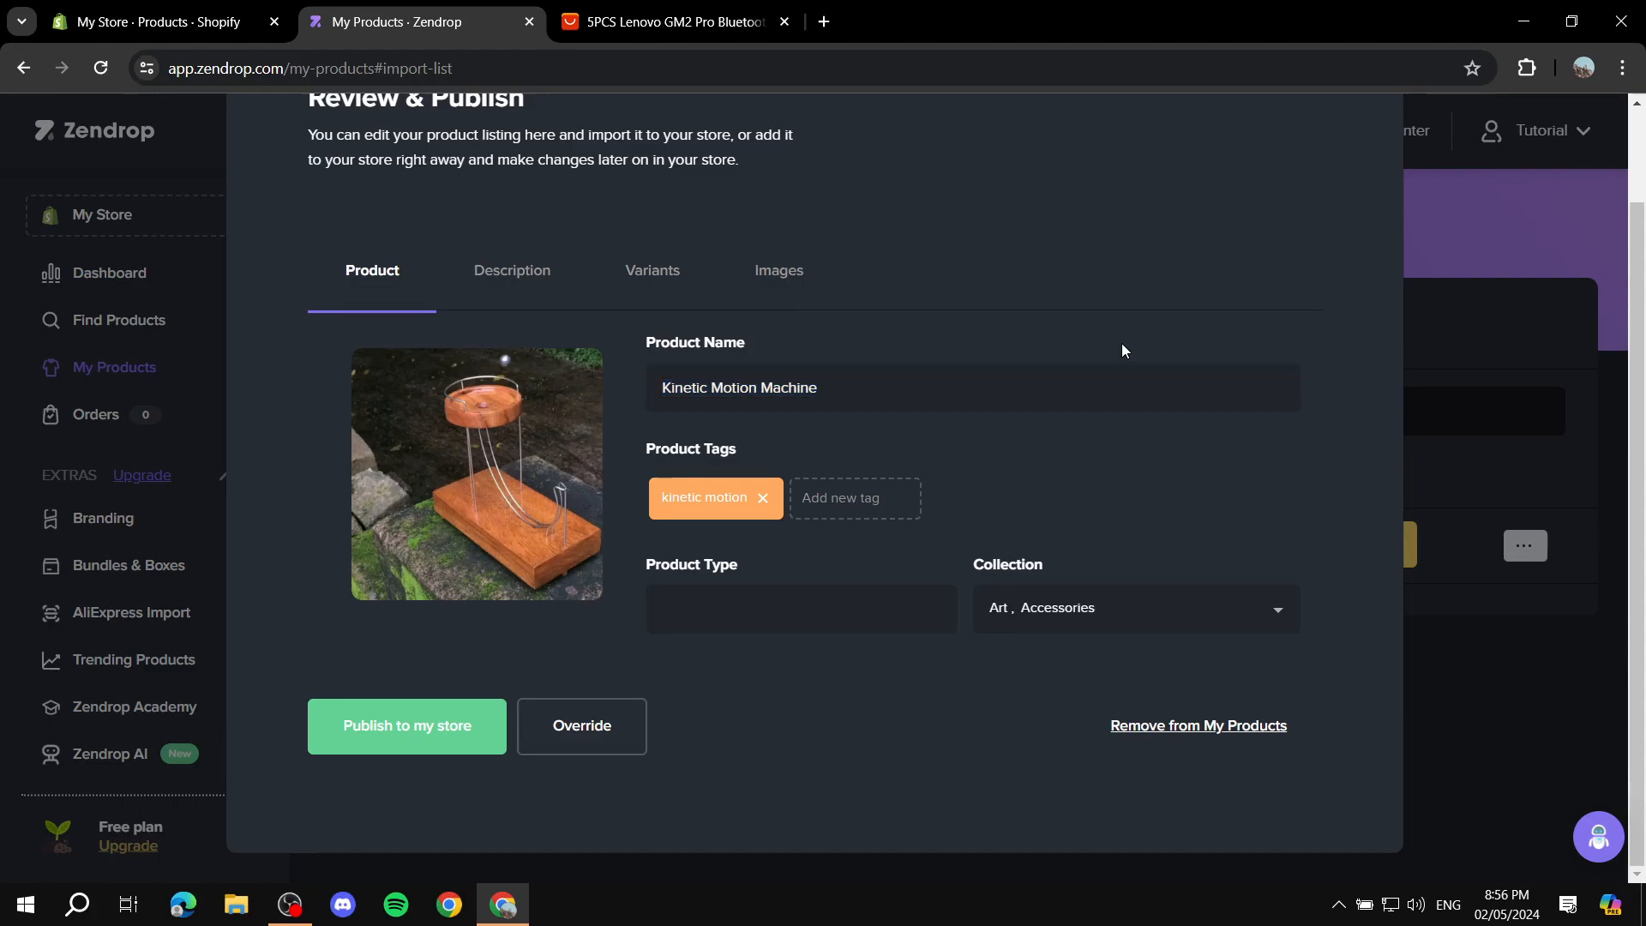
left_click_drag(623, 452, 679, 454)
left_click(773, 451)
left_click(814, 607)
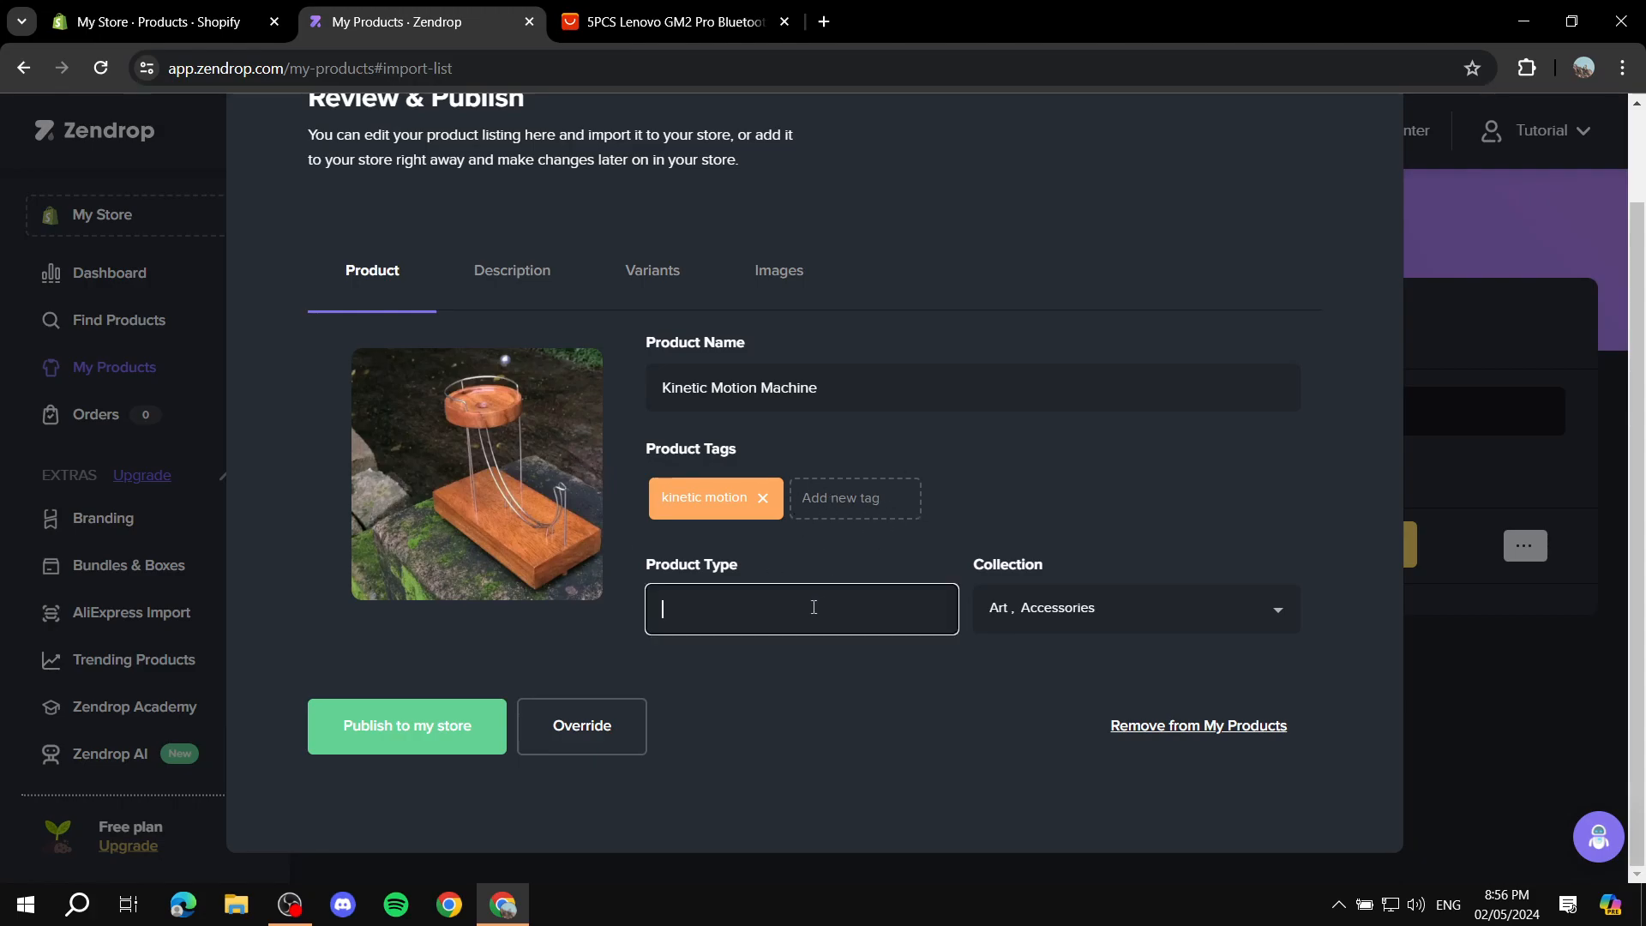
scroll(736, 570, "up", 2)
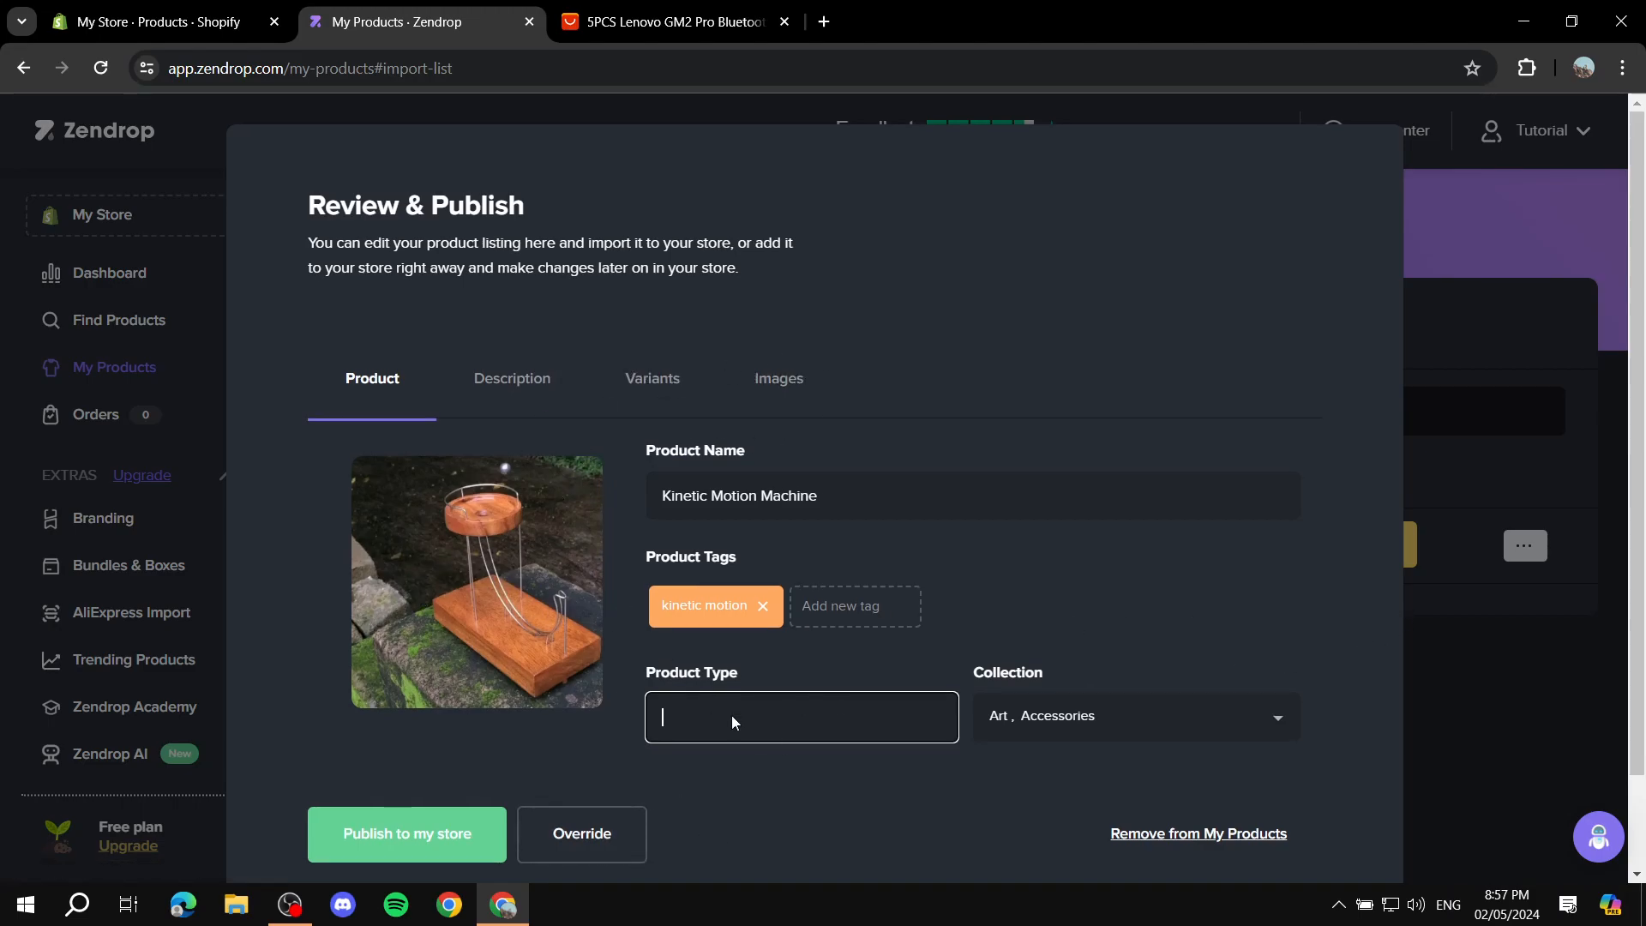
type("Accessories")
Step: Browse the collections available for the listing, keeping Art and Accessories selected
left_click_drag(1063, 674, 964, 680)
left_click(1146, 722)
scroll(1120, 723, "down", 1)
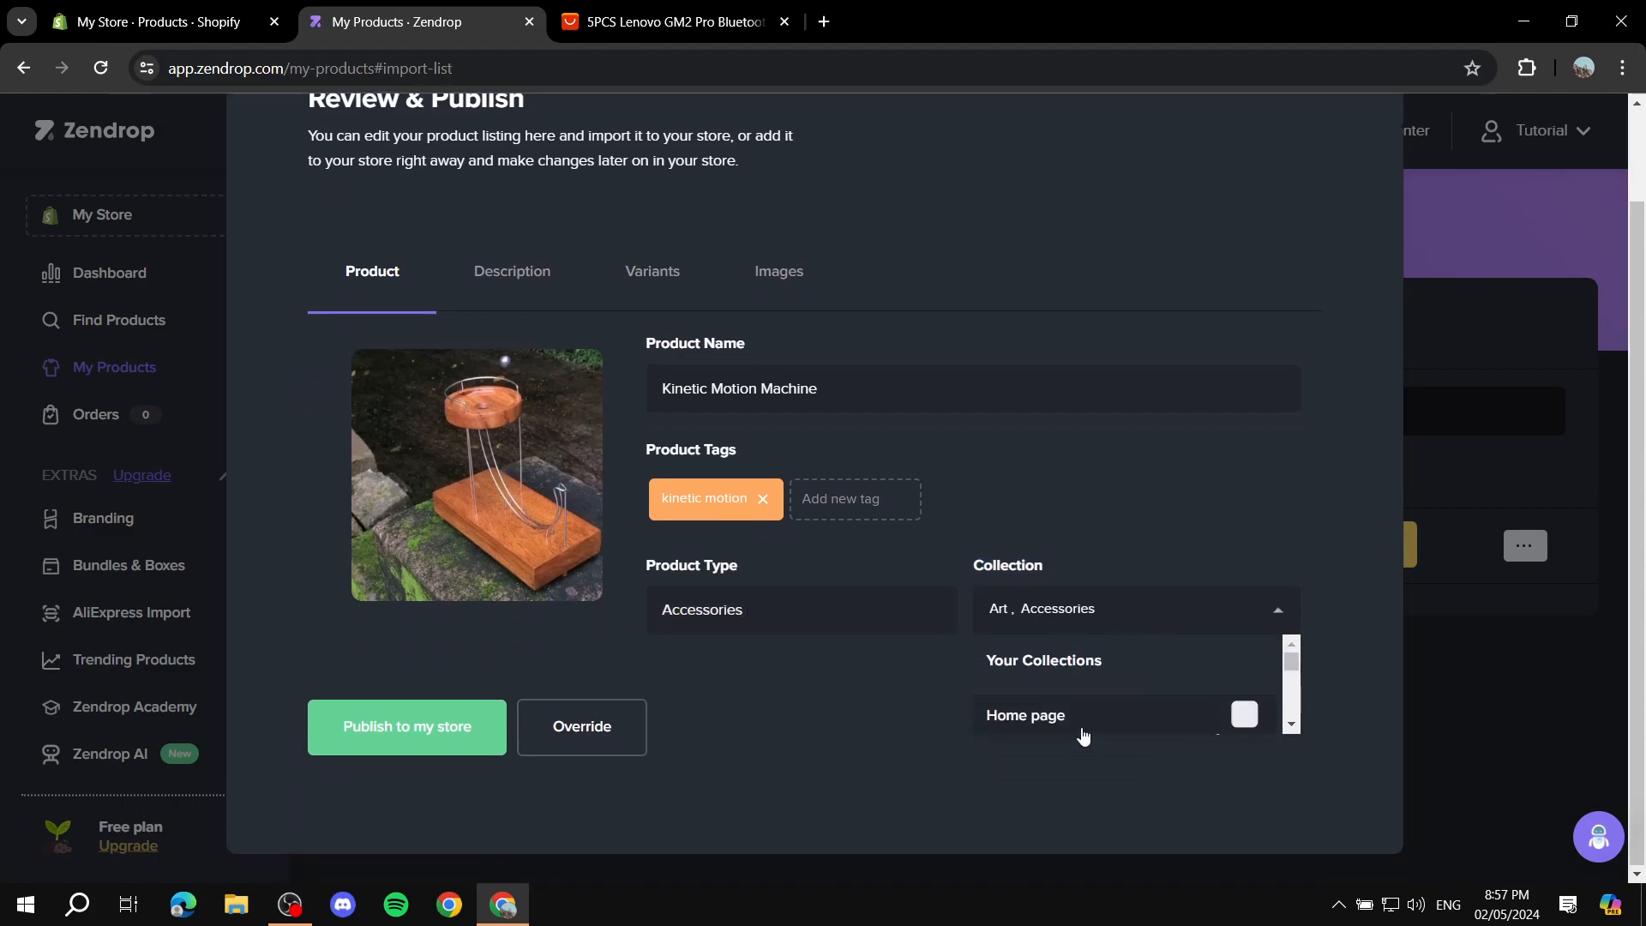
scroll(1210, 678, "down", 2)
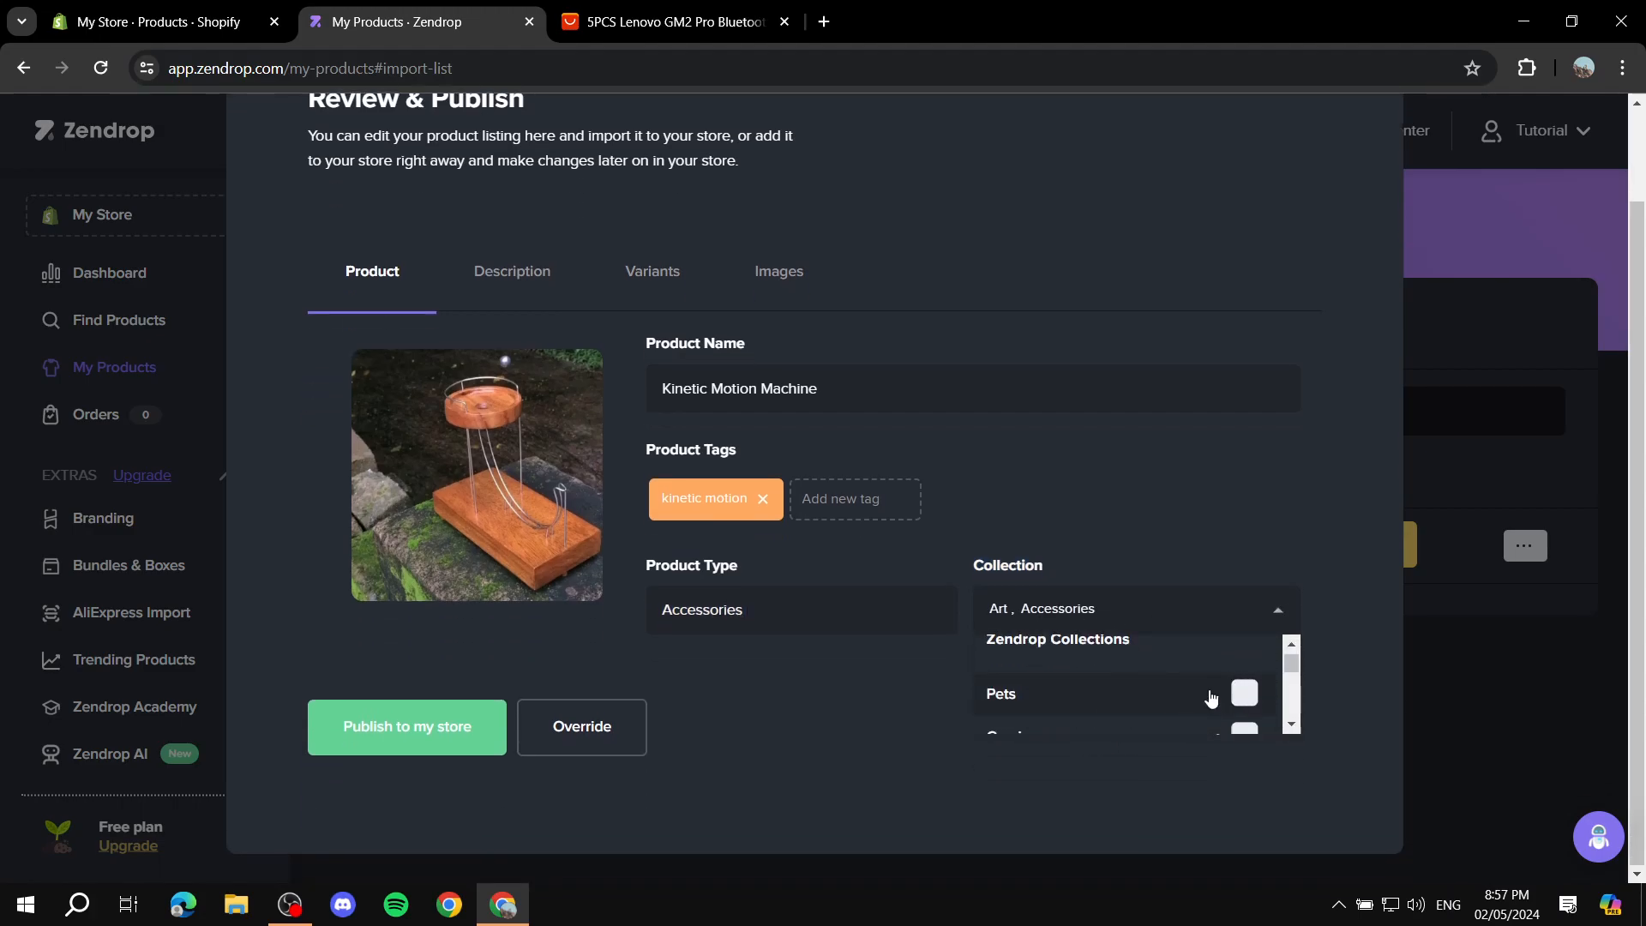
scroll(1212, 691, "down", 3)
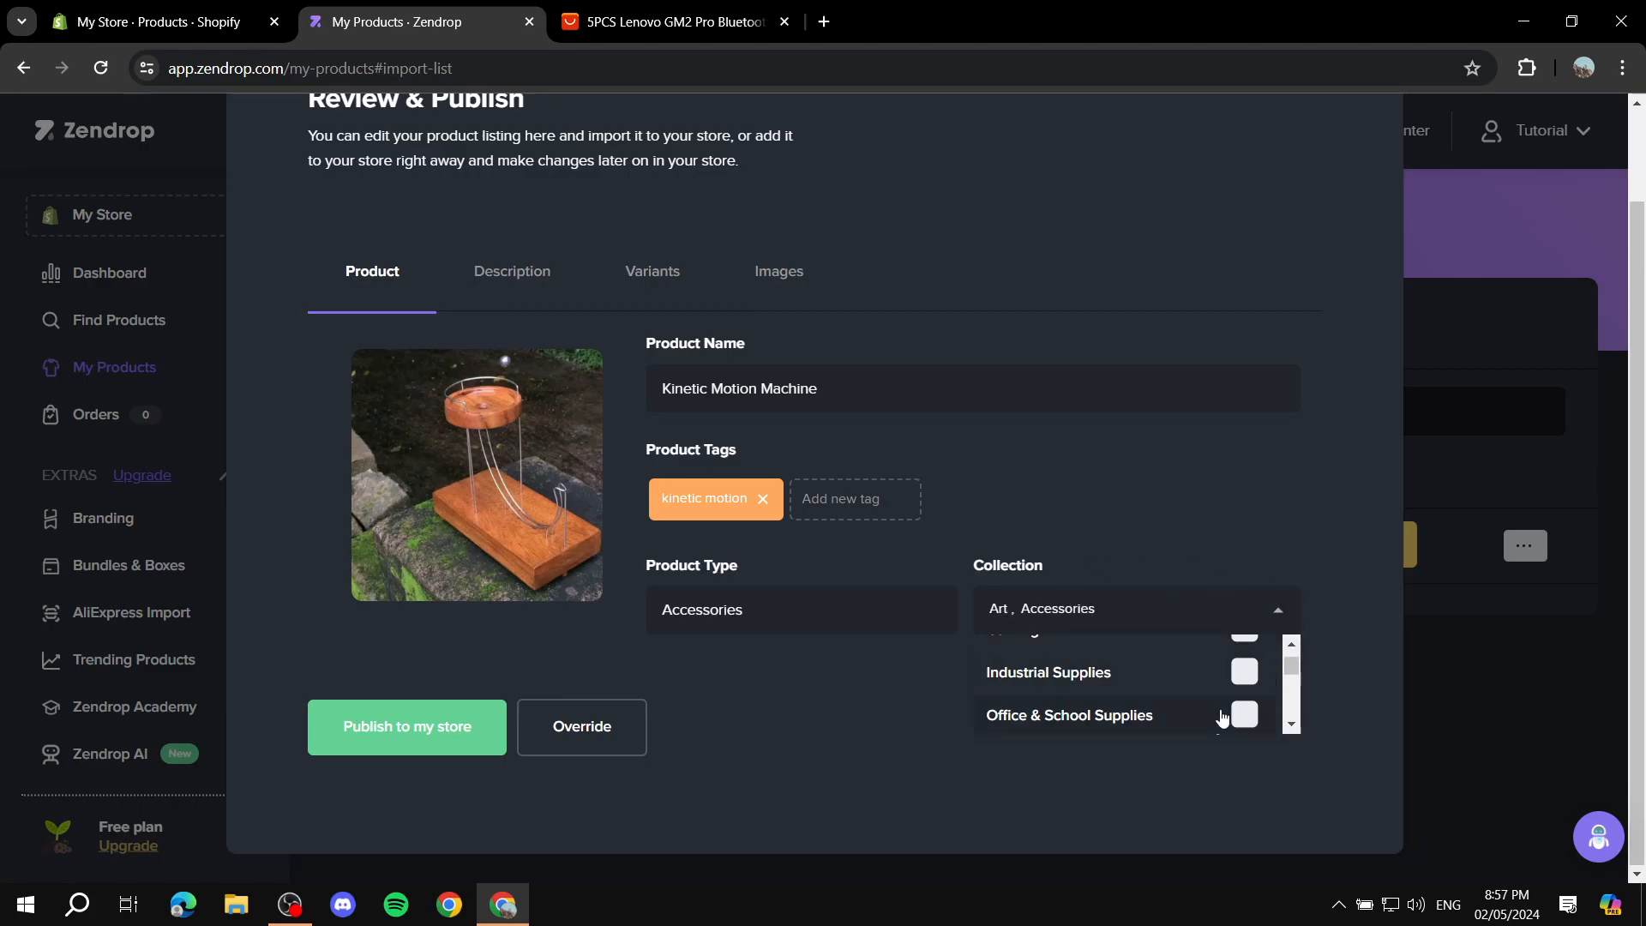
scroll(1201, 678, "down", 2)
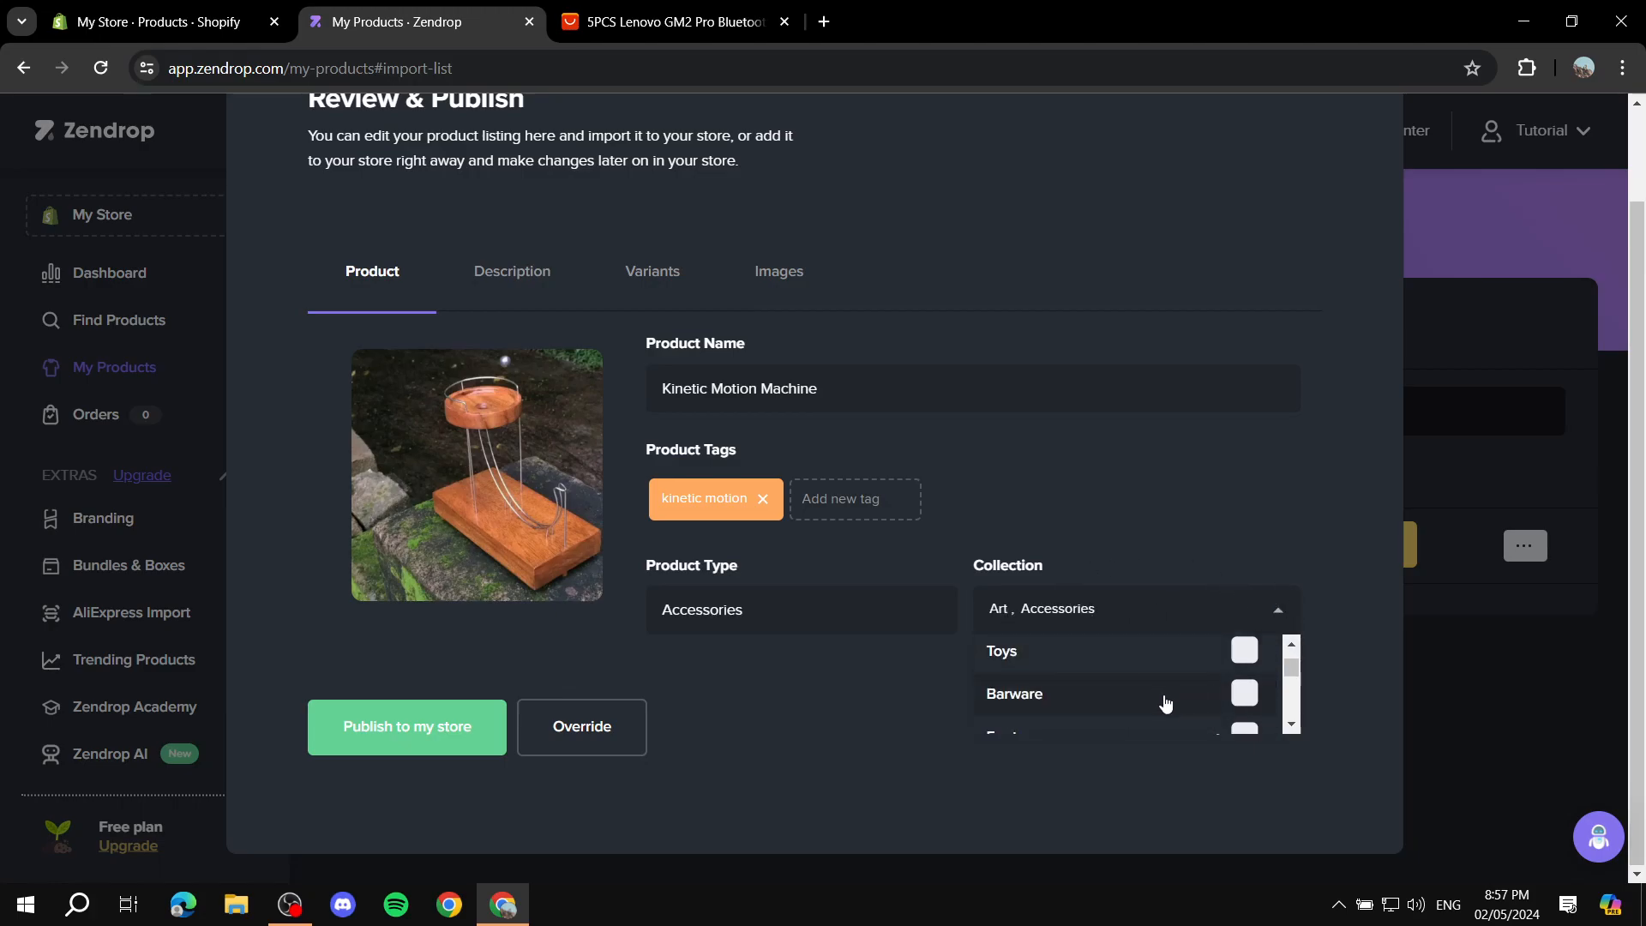
left_click(1280, 614)
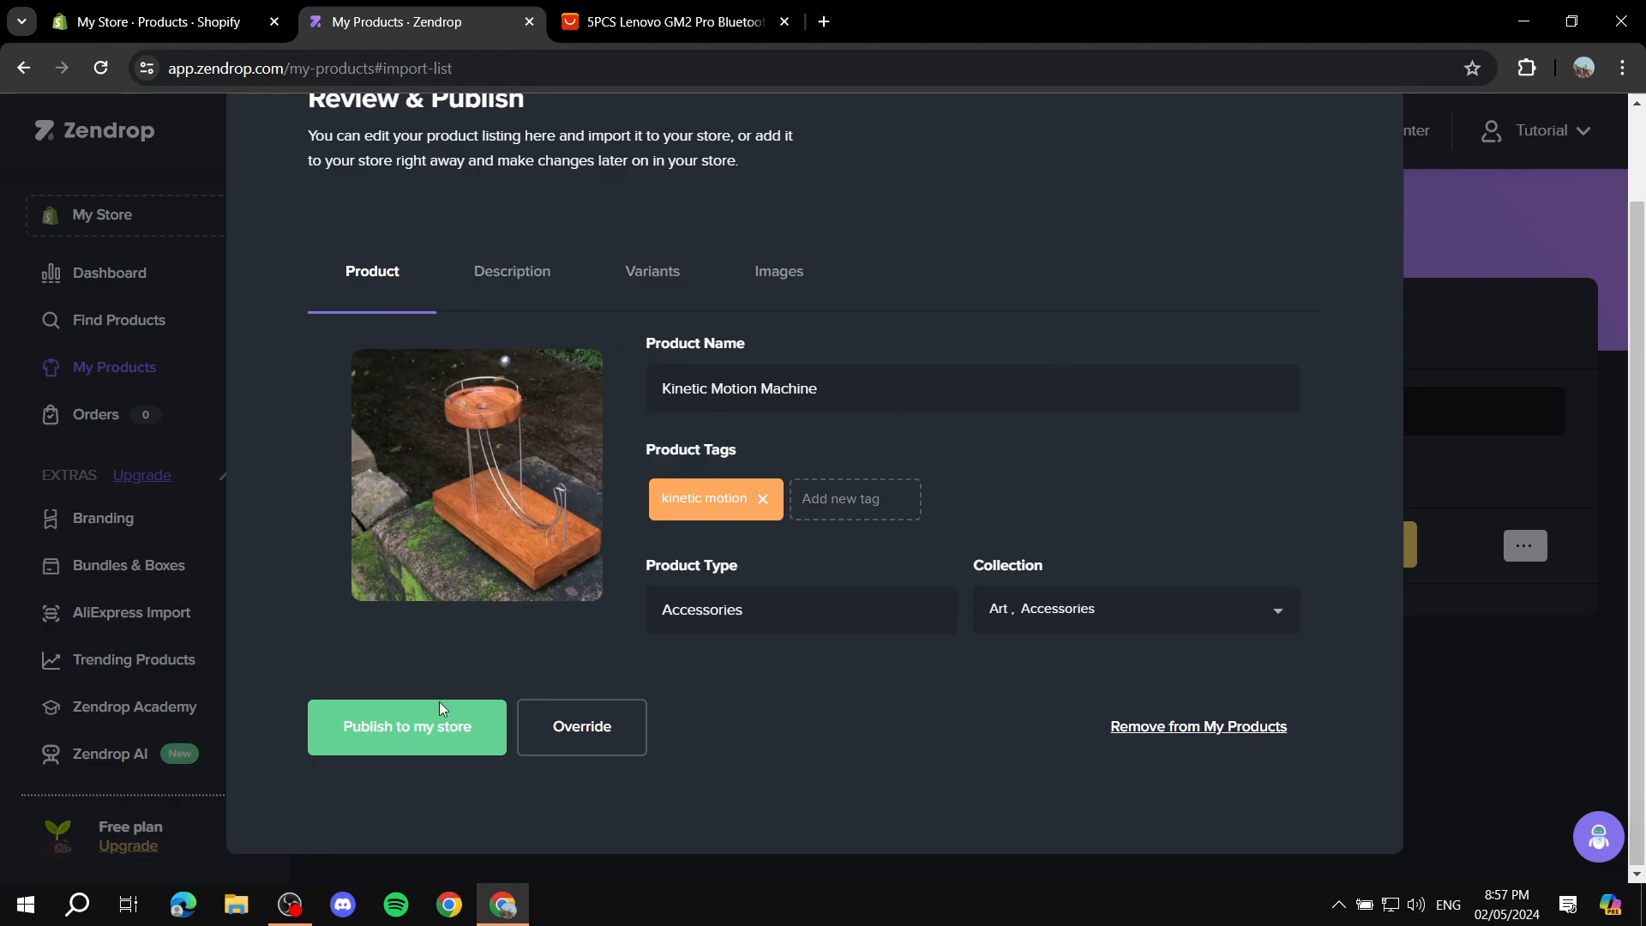
Step: Replace the listing's whole description with the text "And write your own Desc."
left_click(525, 280)
scroll(806, 682, "down", 3)
key("ctrl+a")
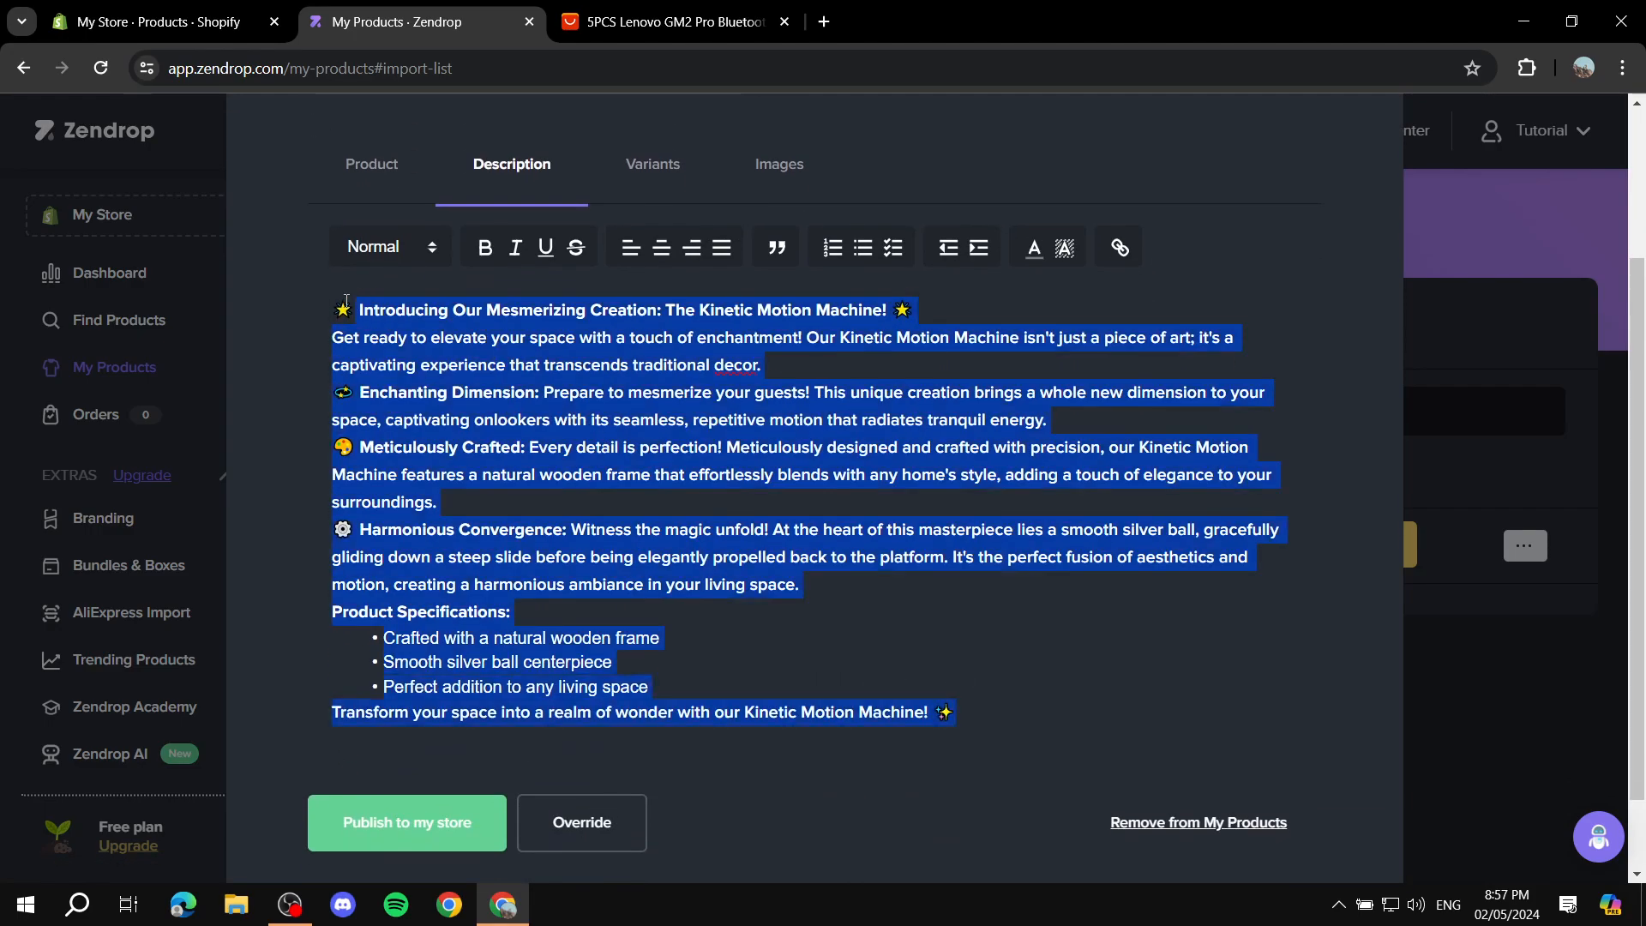
key("Delete")
type("And write your own")
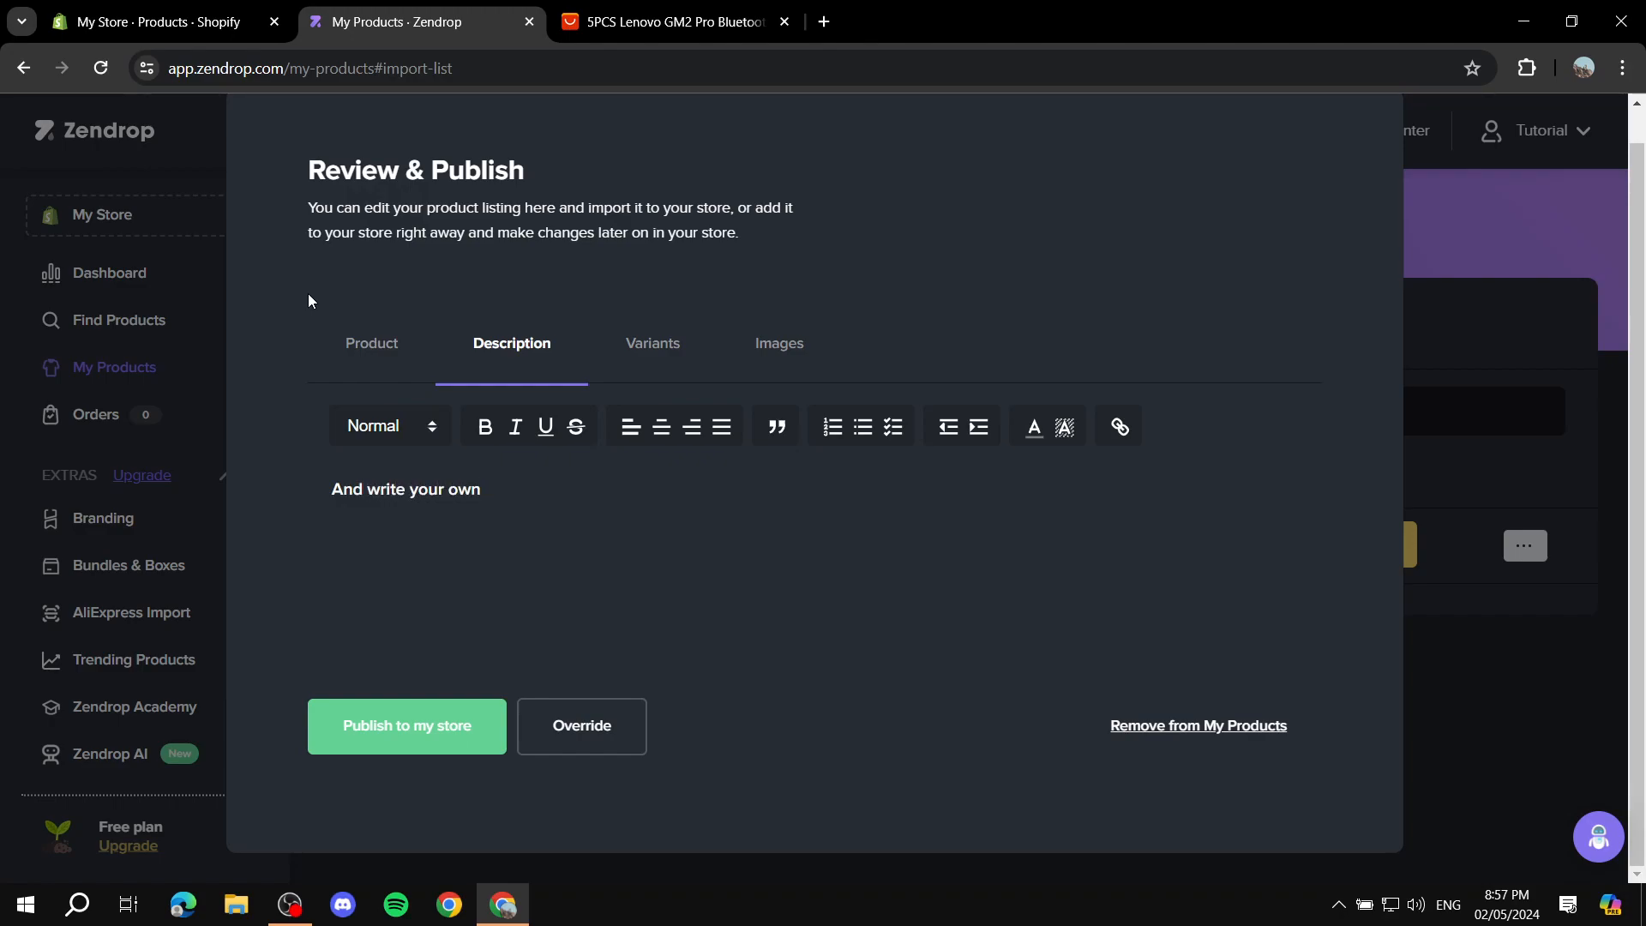
type(" Desc.")
Step: Review the Light Brown variant's costs, shipping and sales price, keeping the variant selected for publishing
left_click(674, 352)
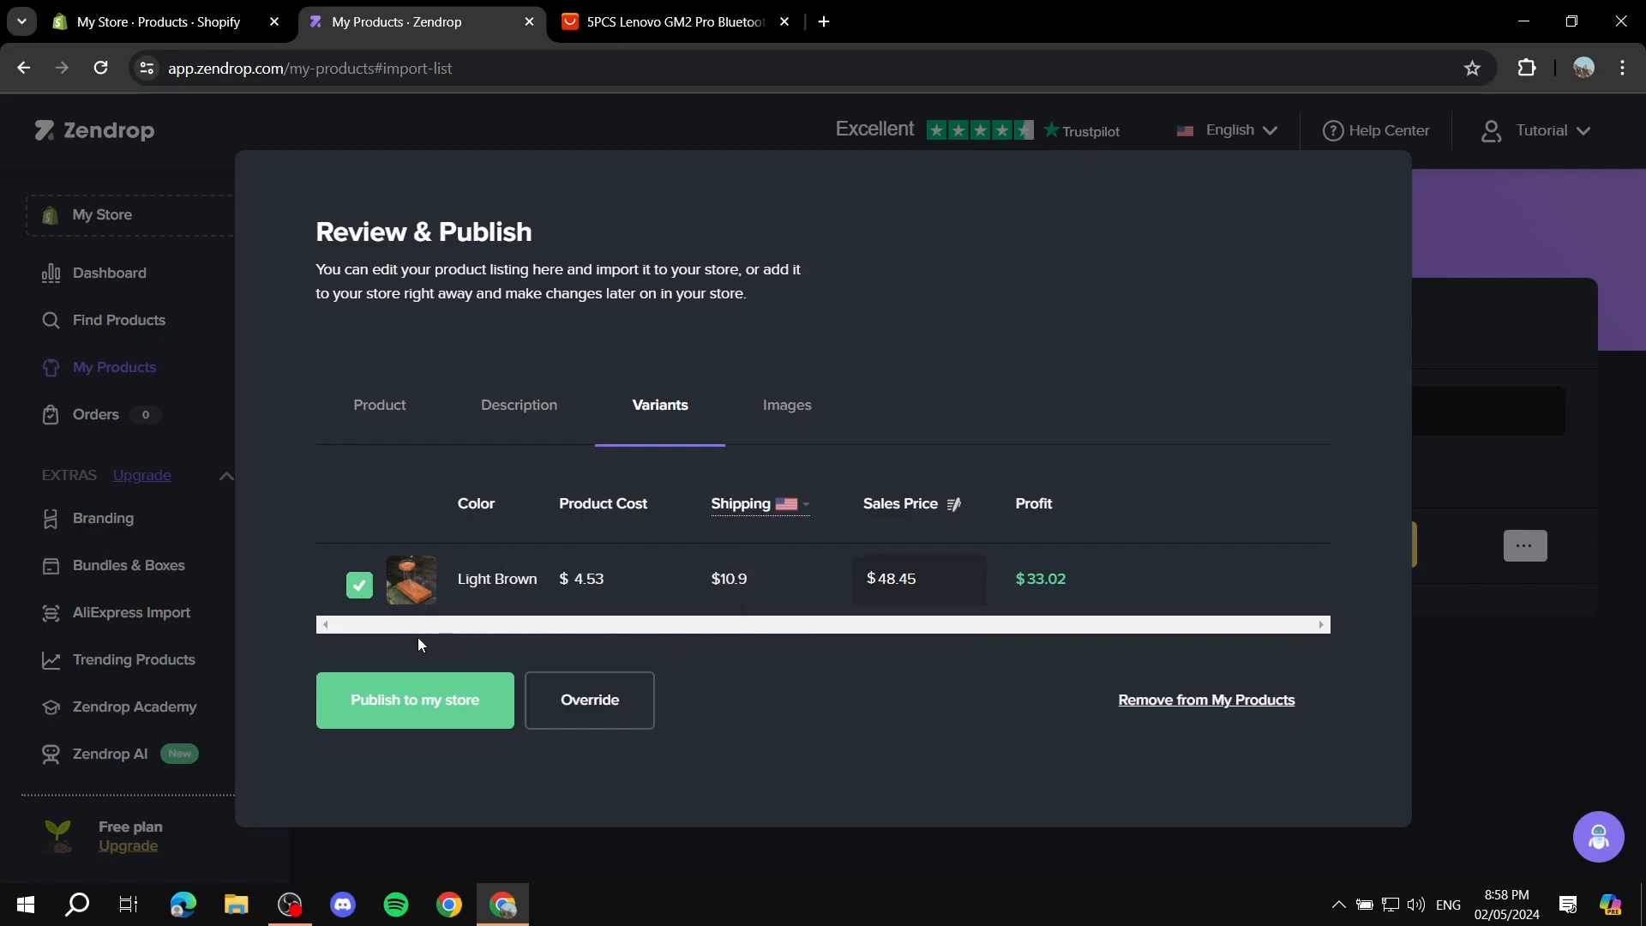
left_click(375, 576)
left_click(368, 590)
left_click_drag(857, 503, 982, 504)
left_click(980, 503)
Step: Exclude the first product image from the listing, and check the Products page in the Shopify admin
left_click(798, 424)
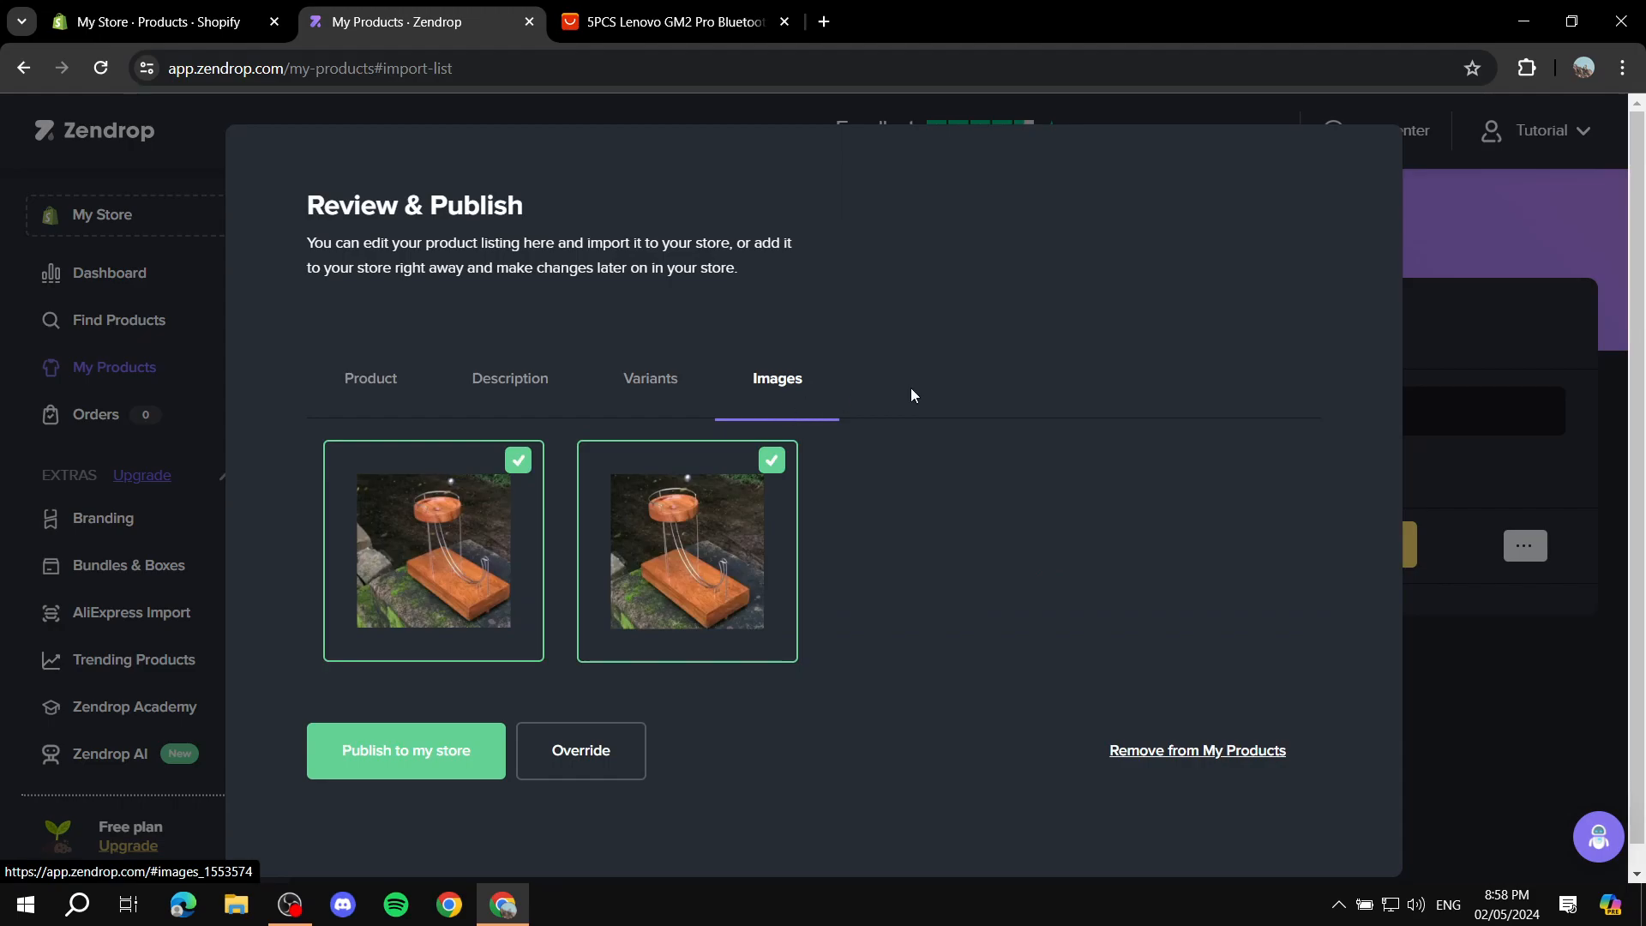
left_click(517, 462)
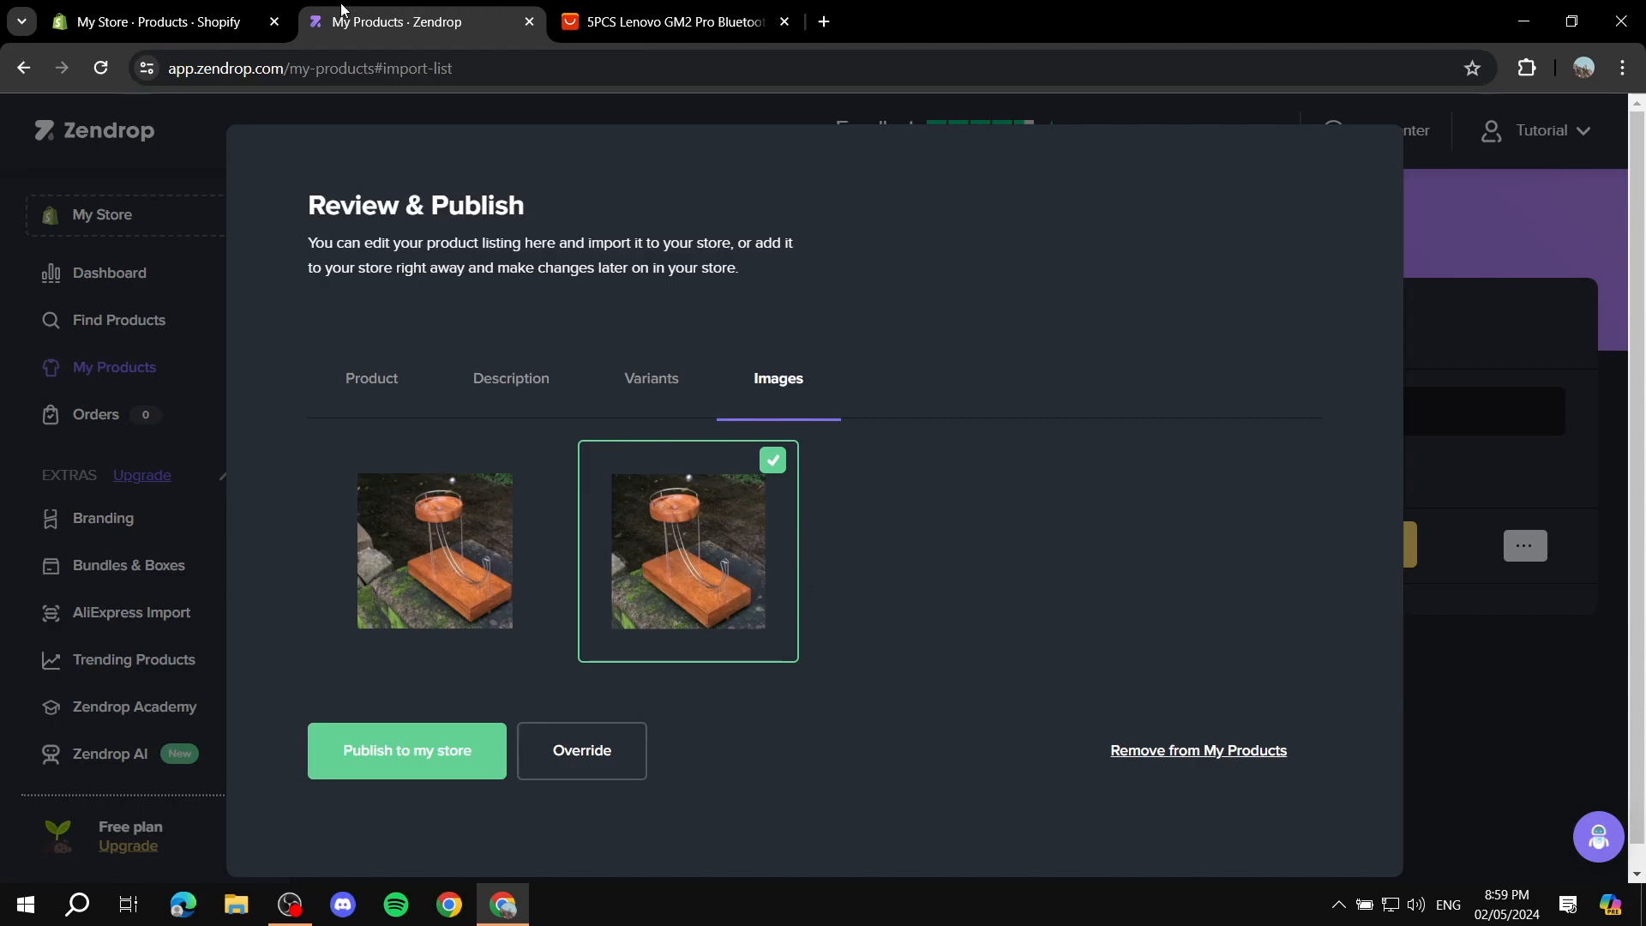
left_click(214, 21)
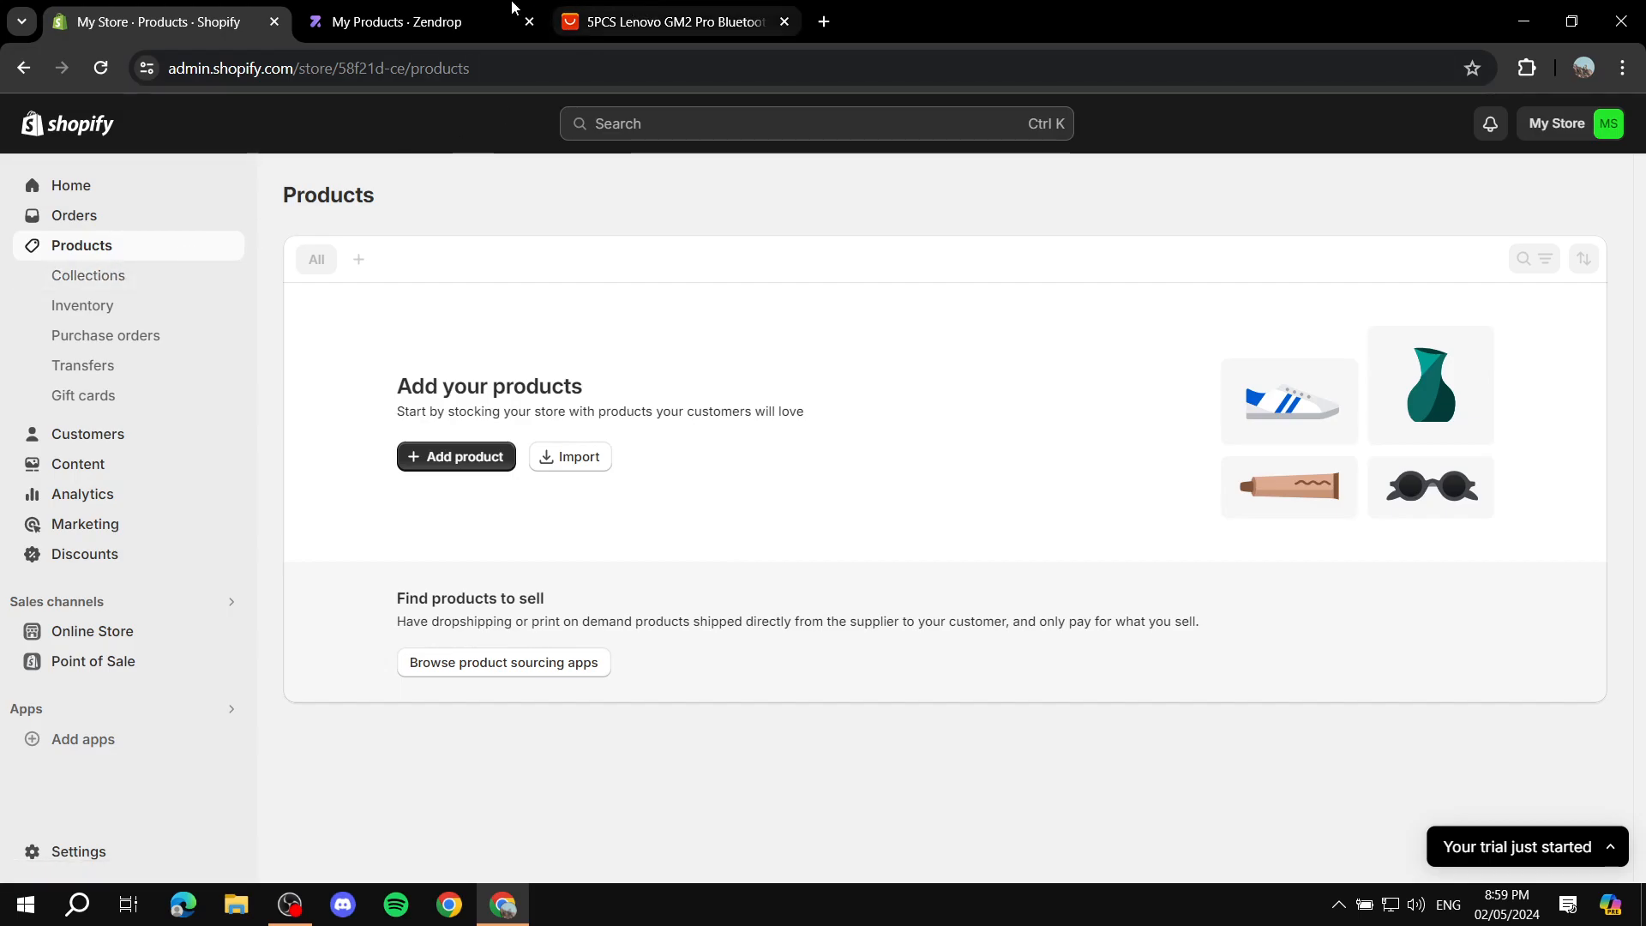
left_click(397, 22)
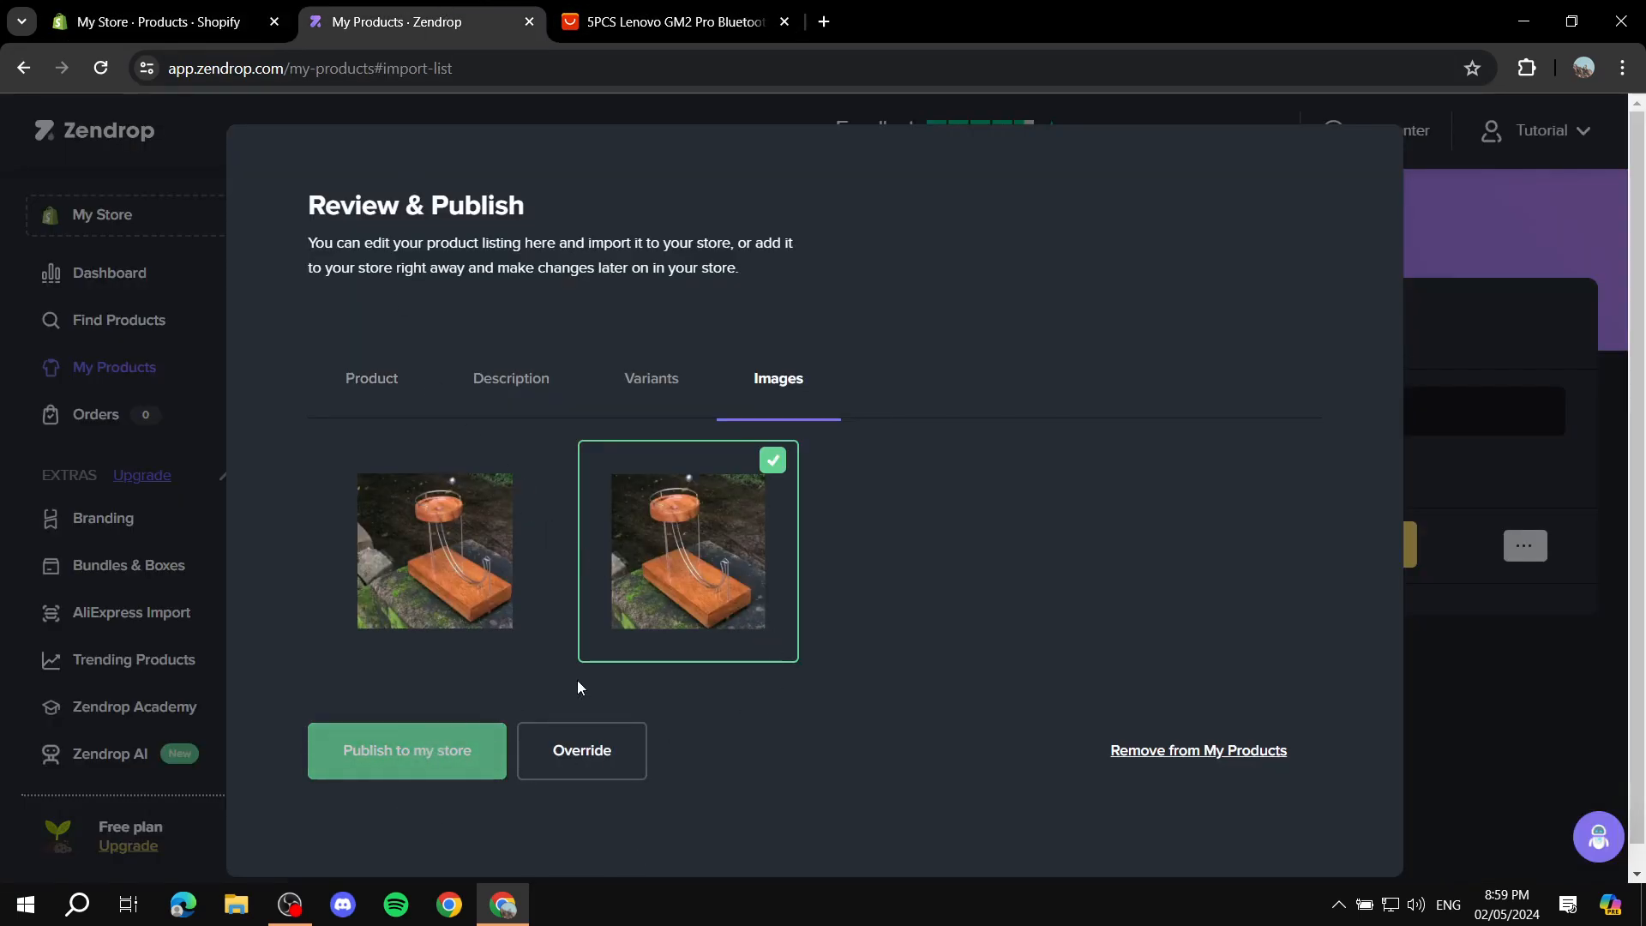
Step: Review the Kinetic Motion Machine listing's variants, description, product details and images
left_click(636, 379)
left_click(507, 385)
left_click(337, 418)
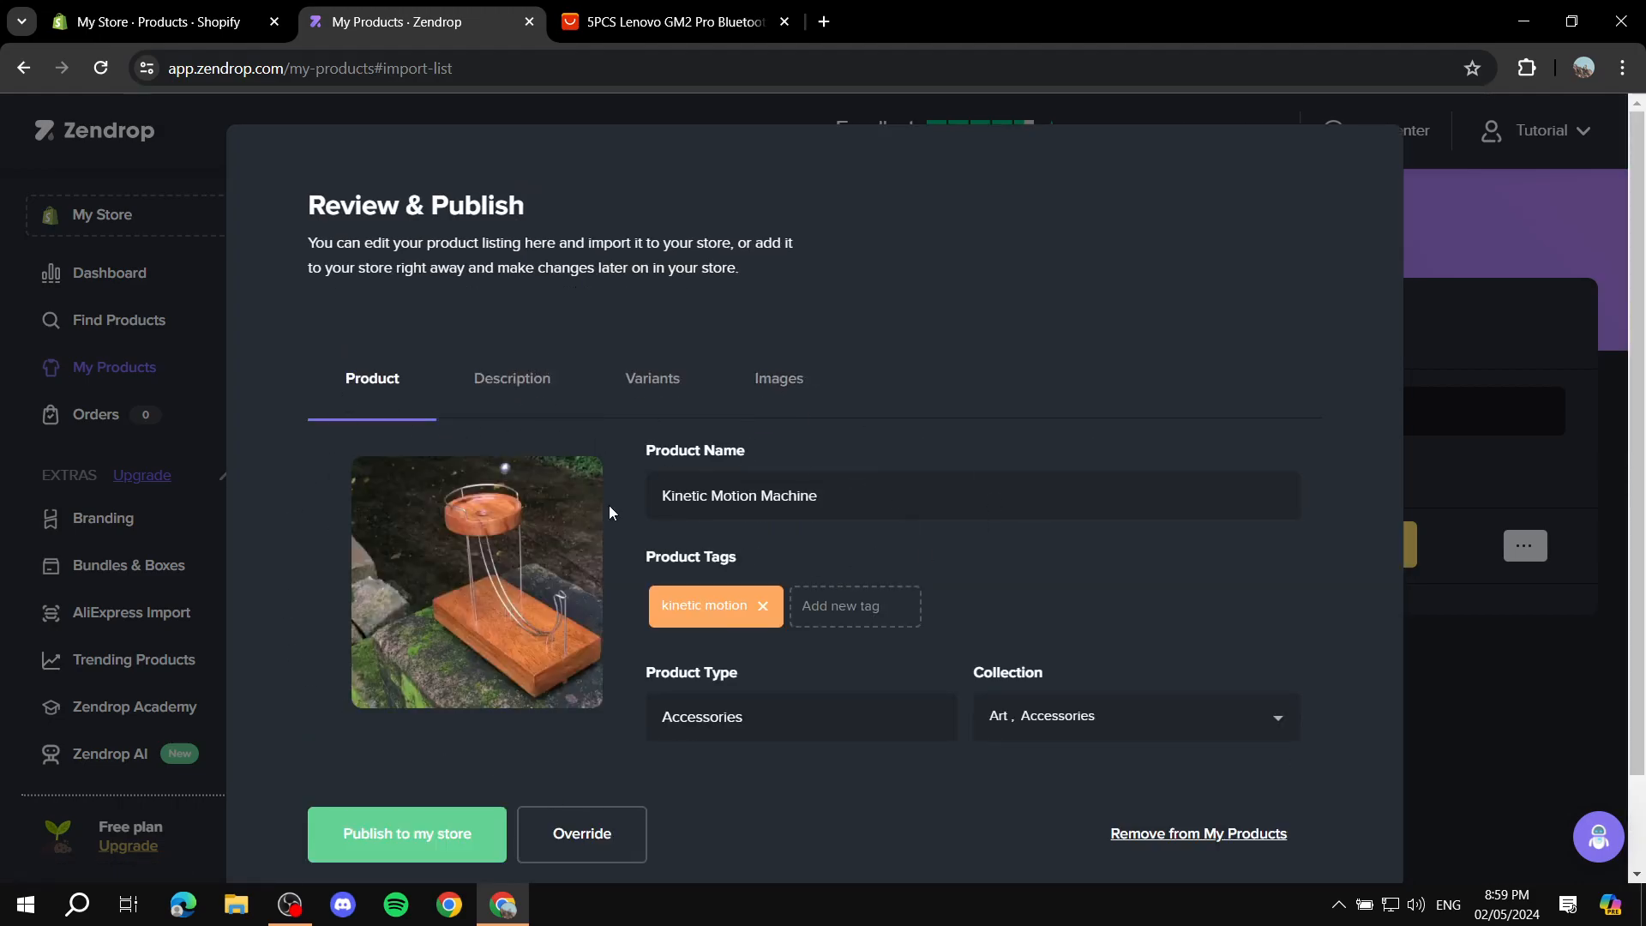
left_click(506, 384)
left_click(782, 384)
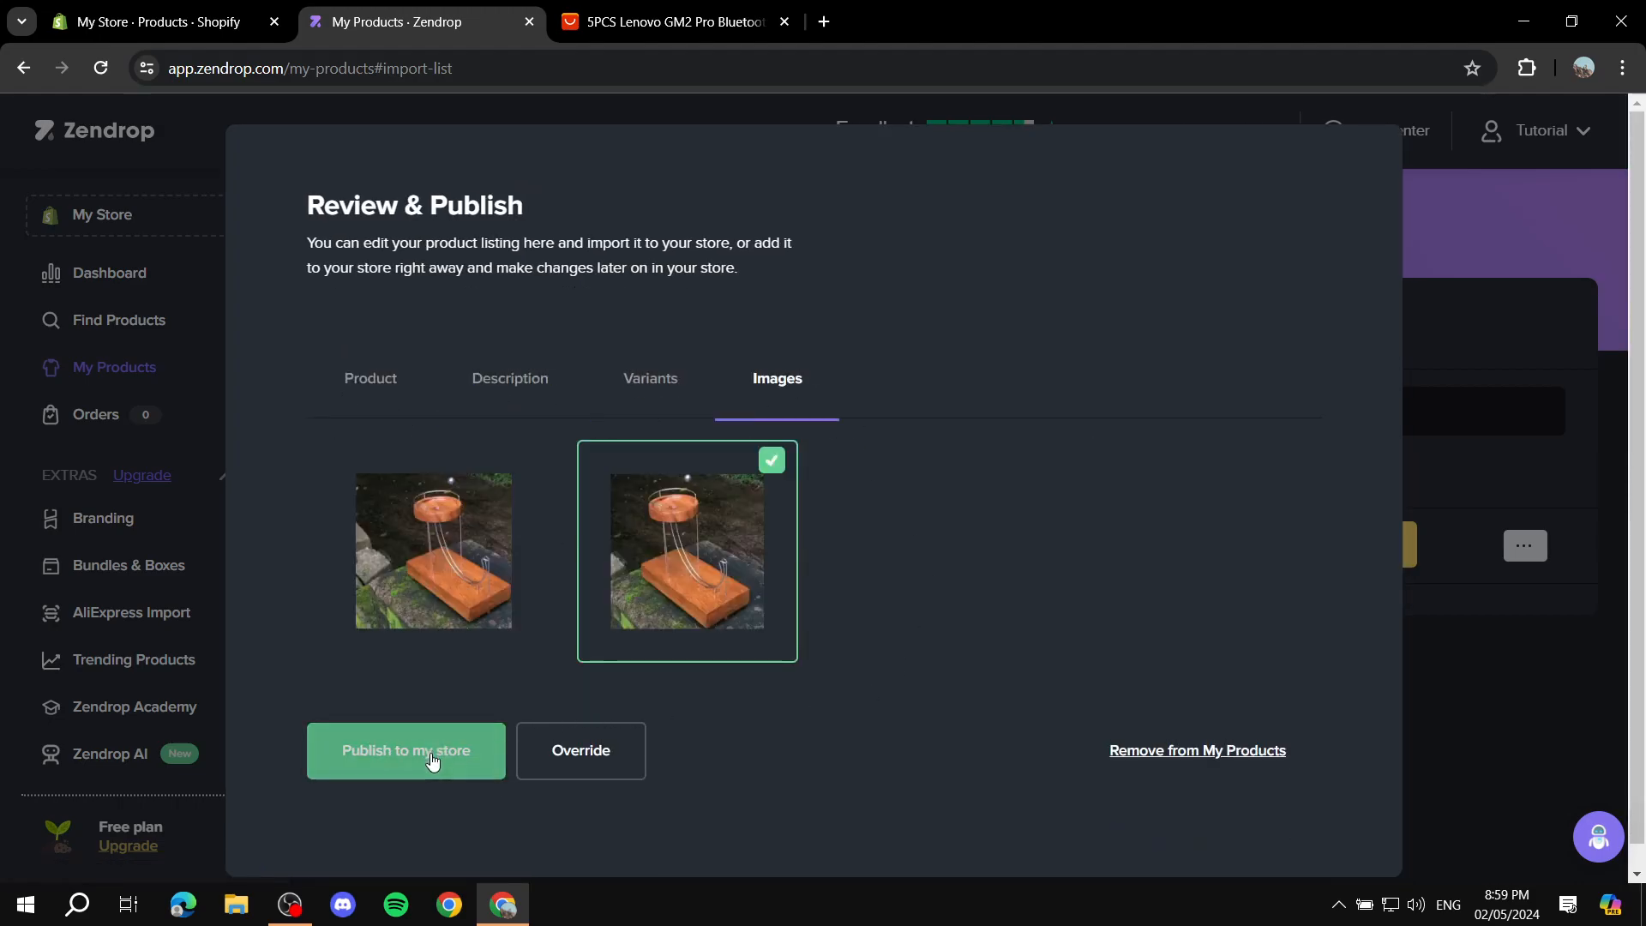
Step: Publish the Kinetic Motion Machine to the store, opting out of the inventory and production delay notice and accepting its conditions
left_click(460, 760)
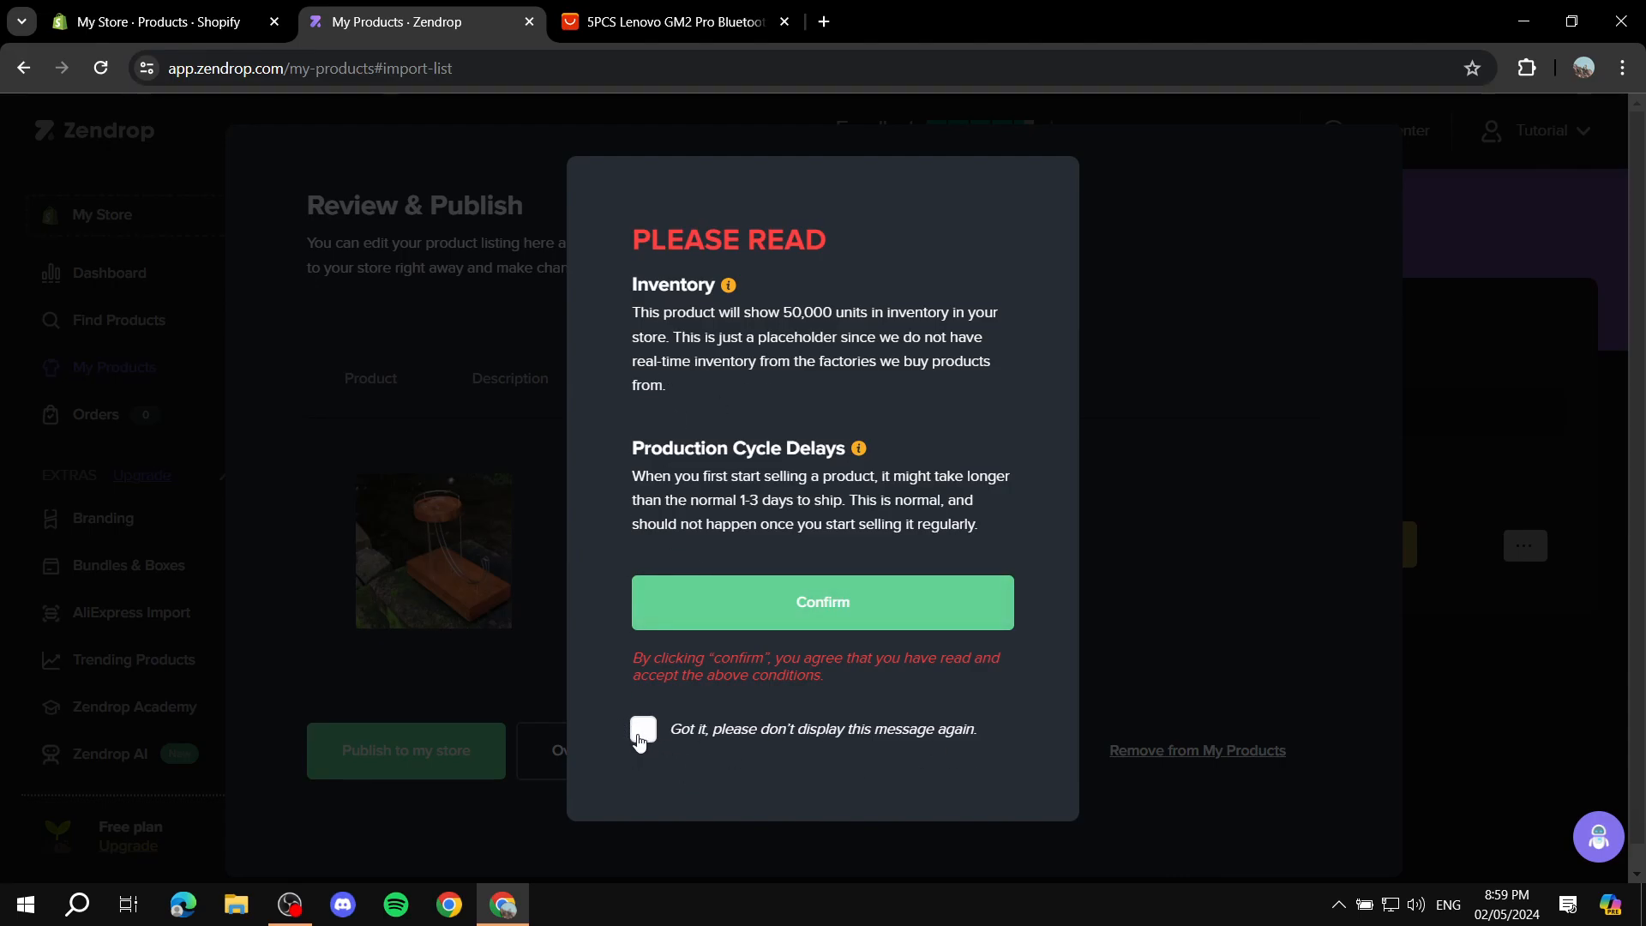
left_click(639, 742)
left_click_drag(621, 296, 988, 526)
left_click(993, 531)
left_click_drag(625, 295, 1061, 544)
left_click(962, 573)
left_click(886, 615)
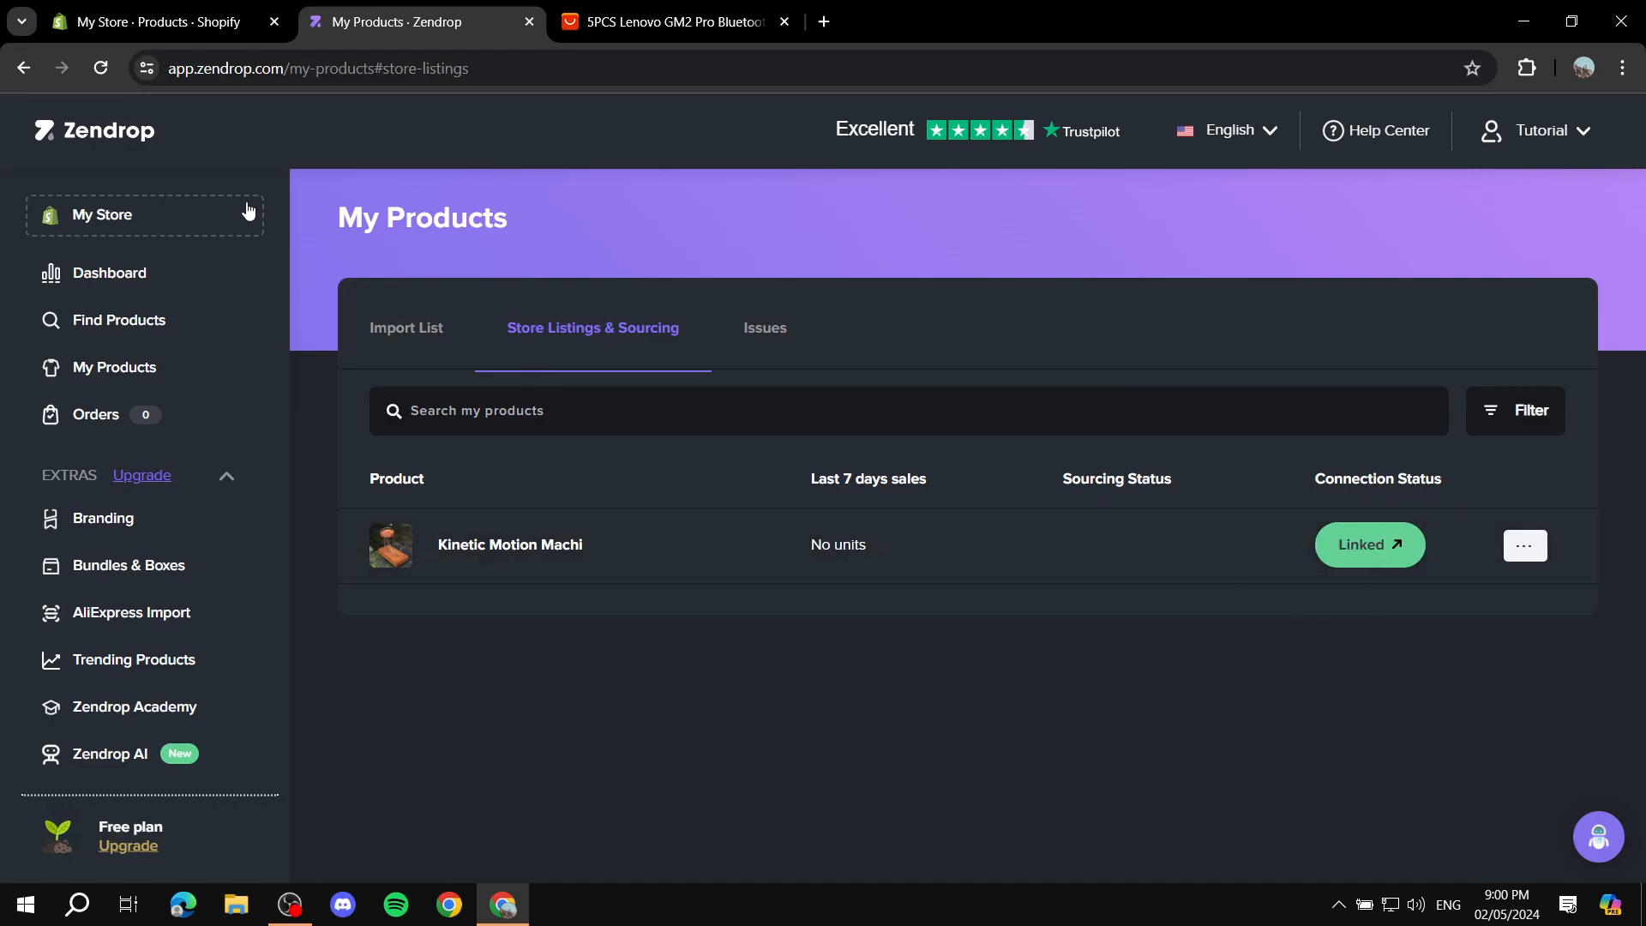
Step: Reload the Shopify Products page and check it for the Kinetic Motion Machine against Zendrop's Store Listings & Sourcing
left_click(158, 22)
left_click(101, 68)
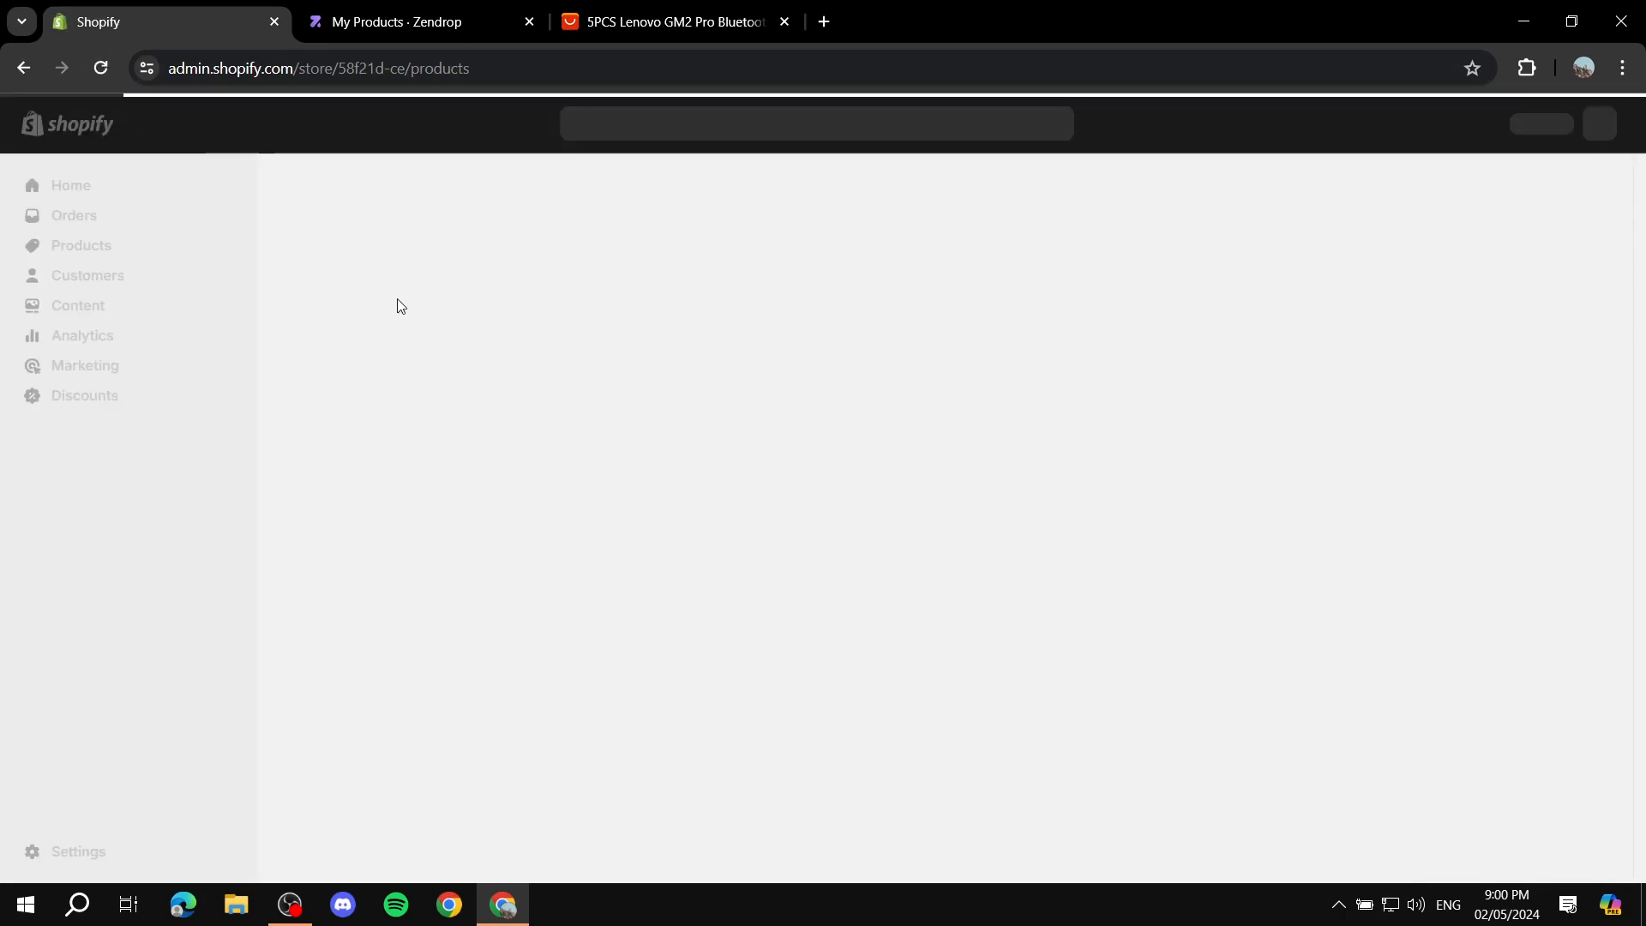
left_click(1598, 705)
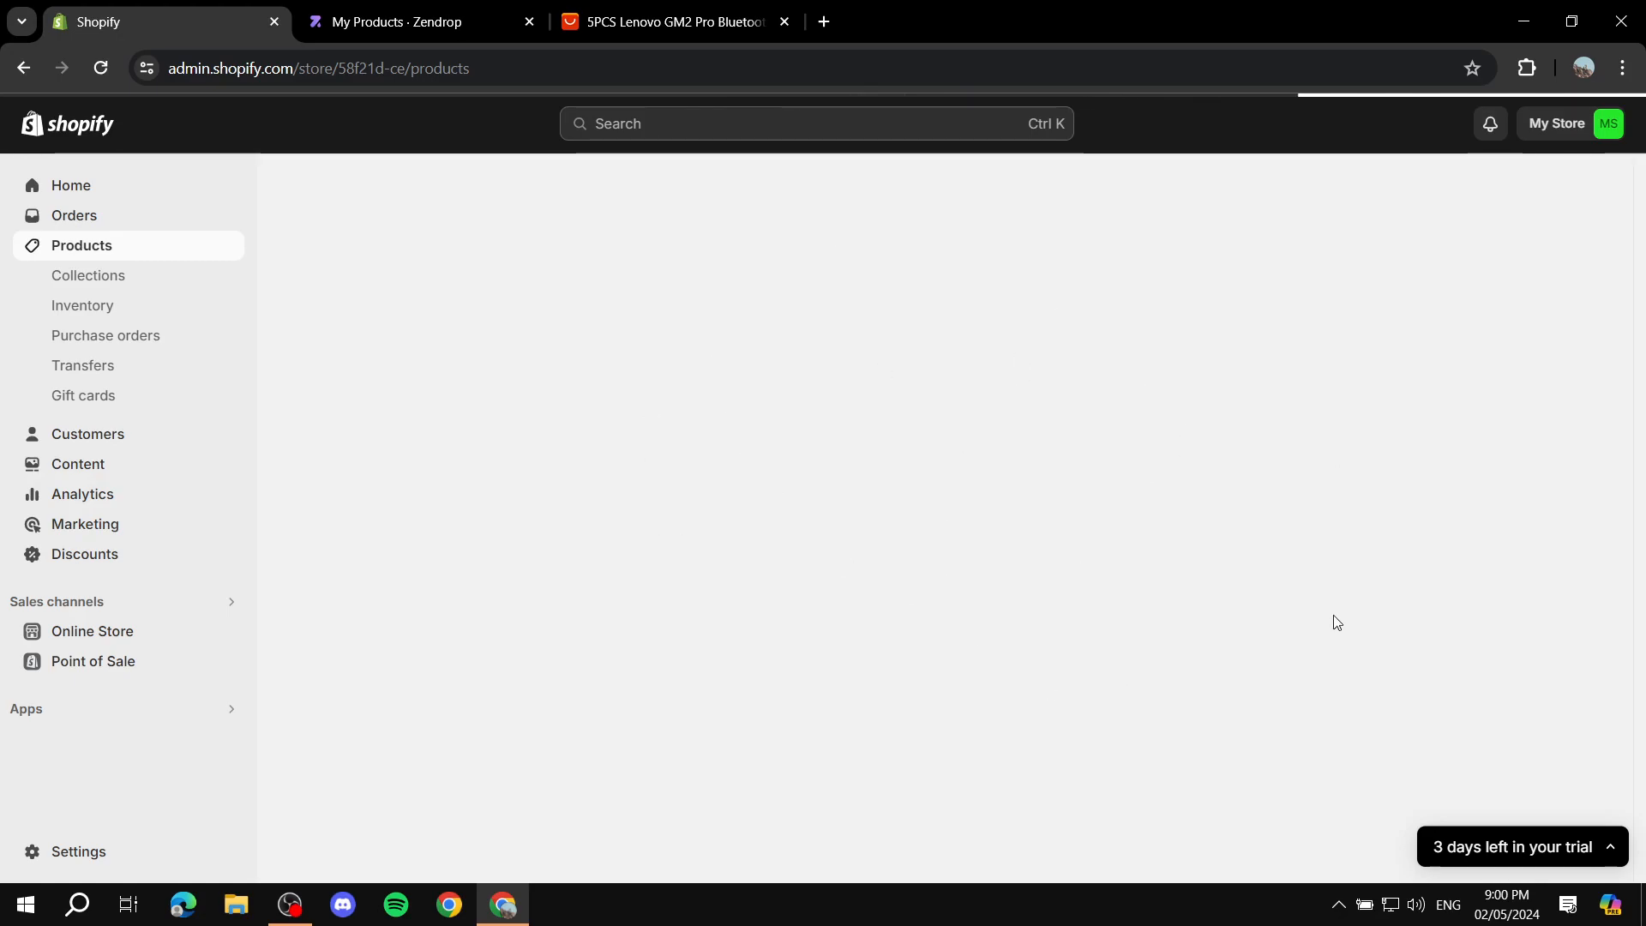
left_click(470, 13)
key("ctrl+shift+Tab")
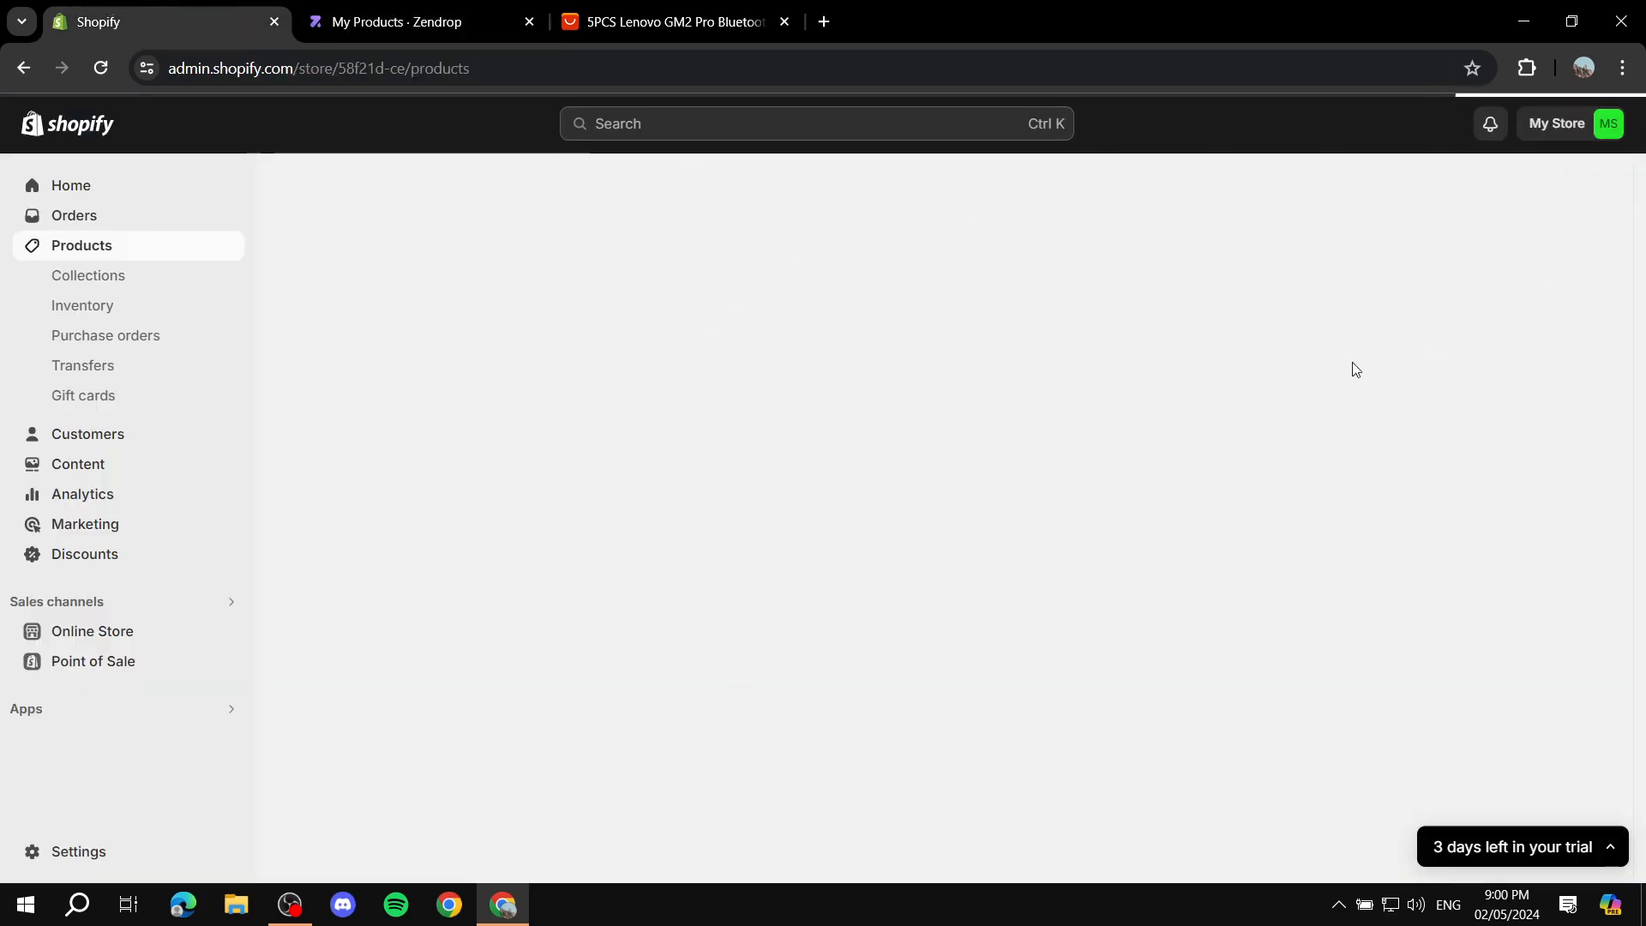
left_click(471, 8)
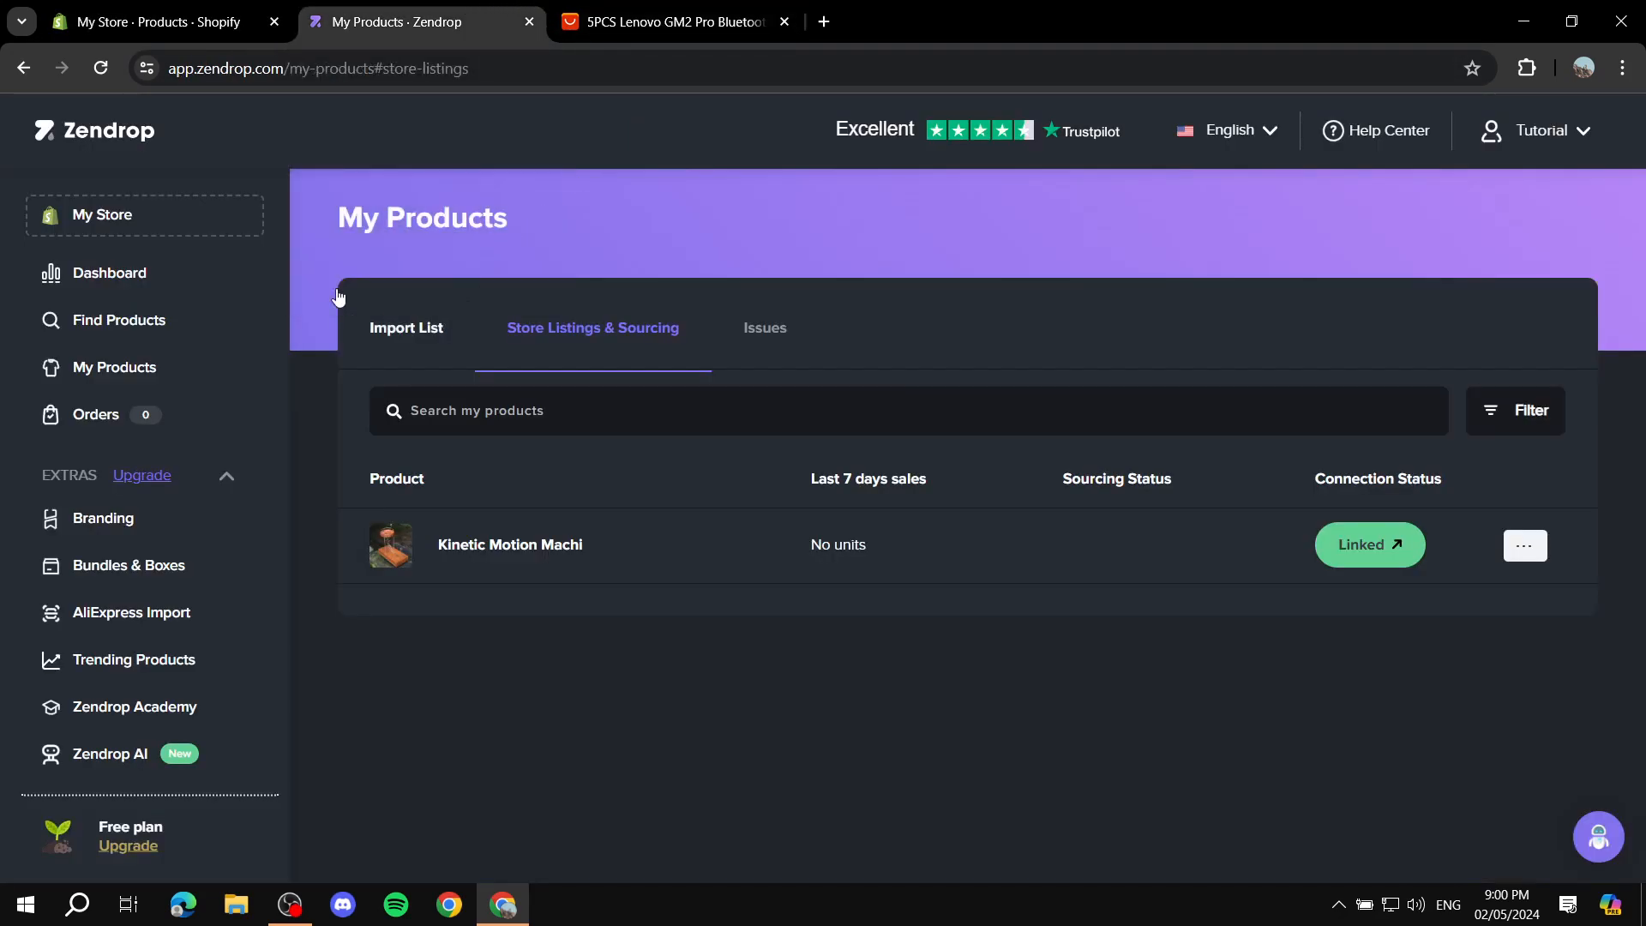
left_click(105, 7)
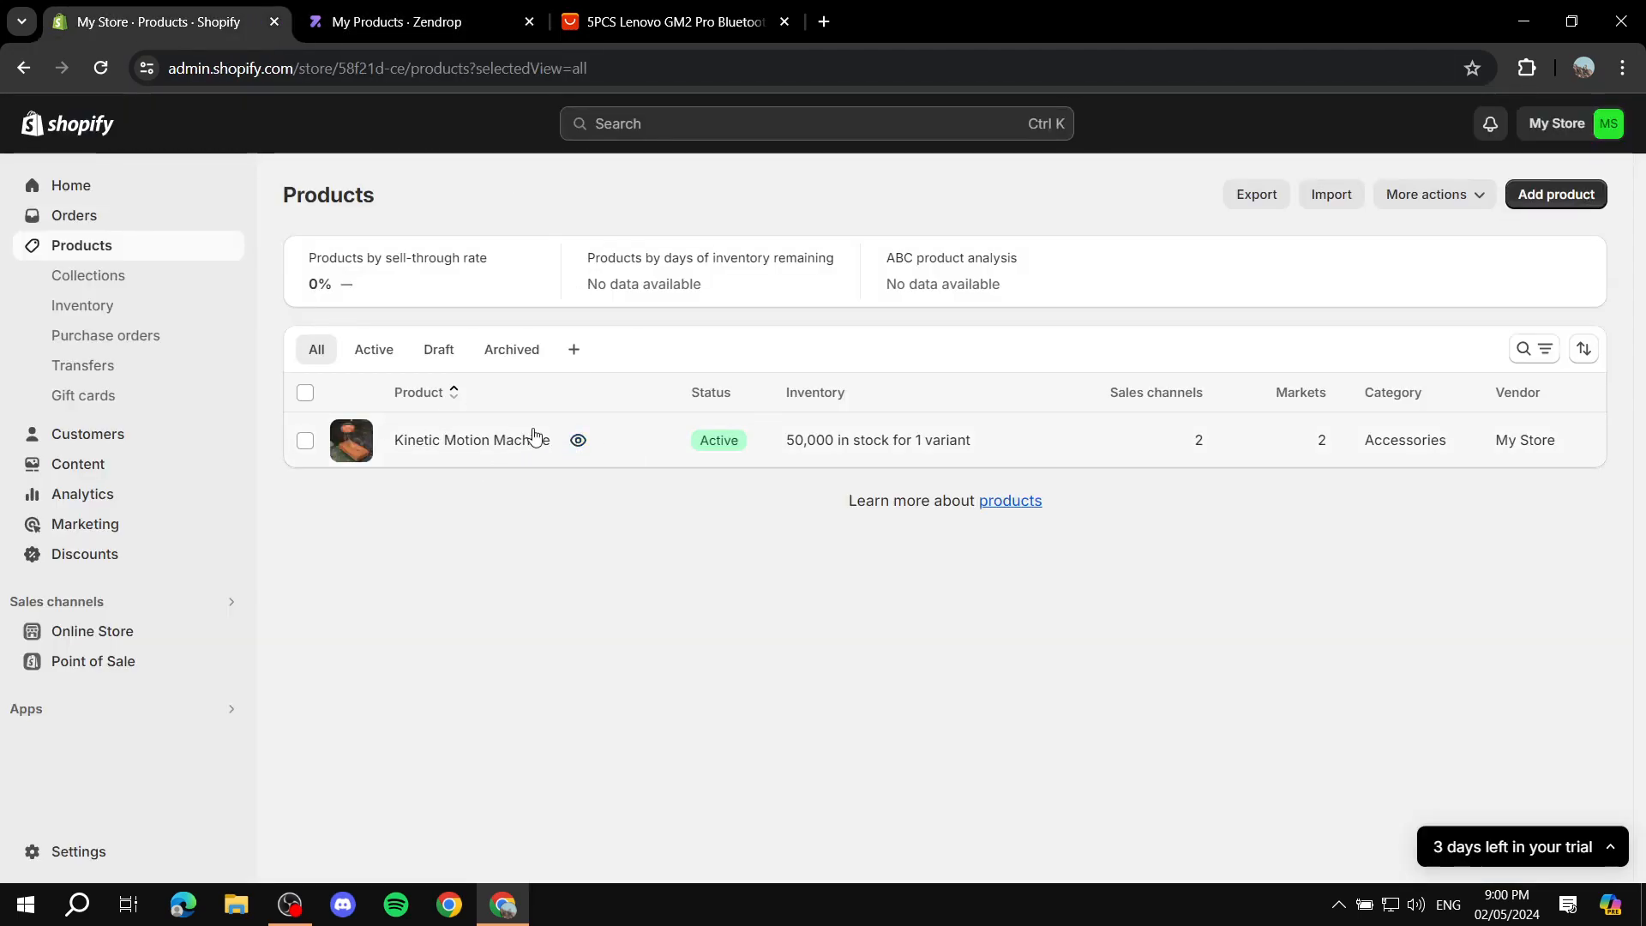
left_click(471, 13)
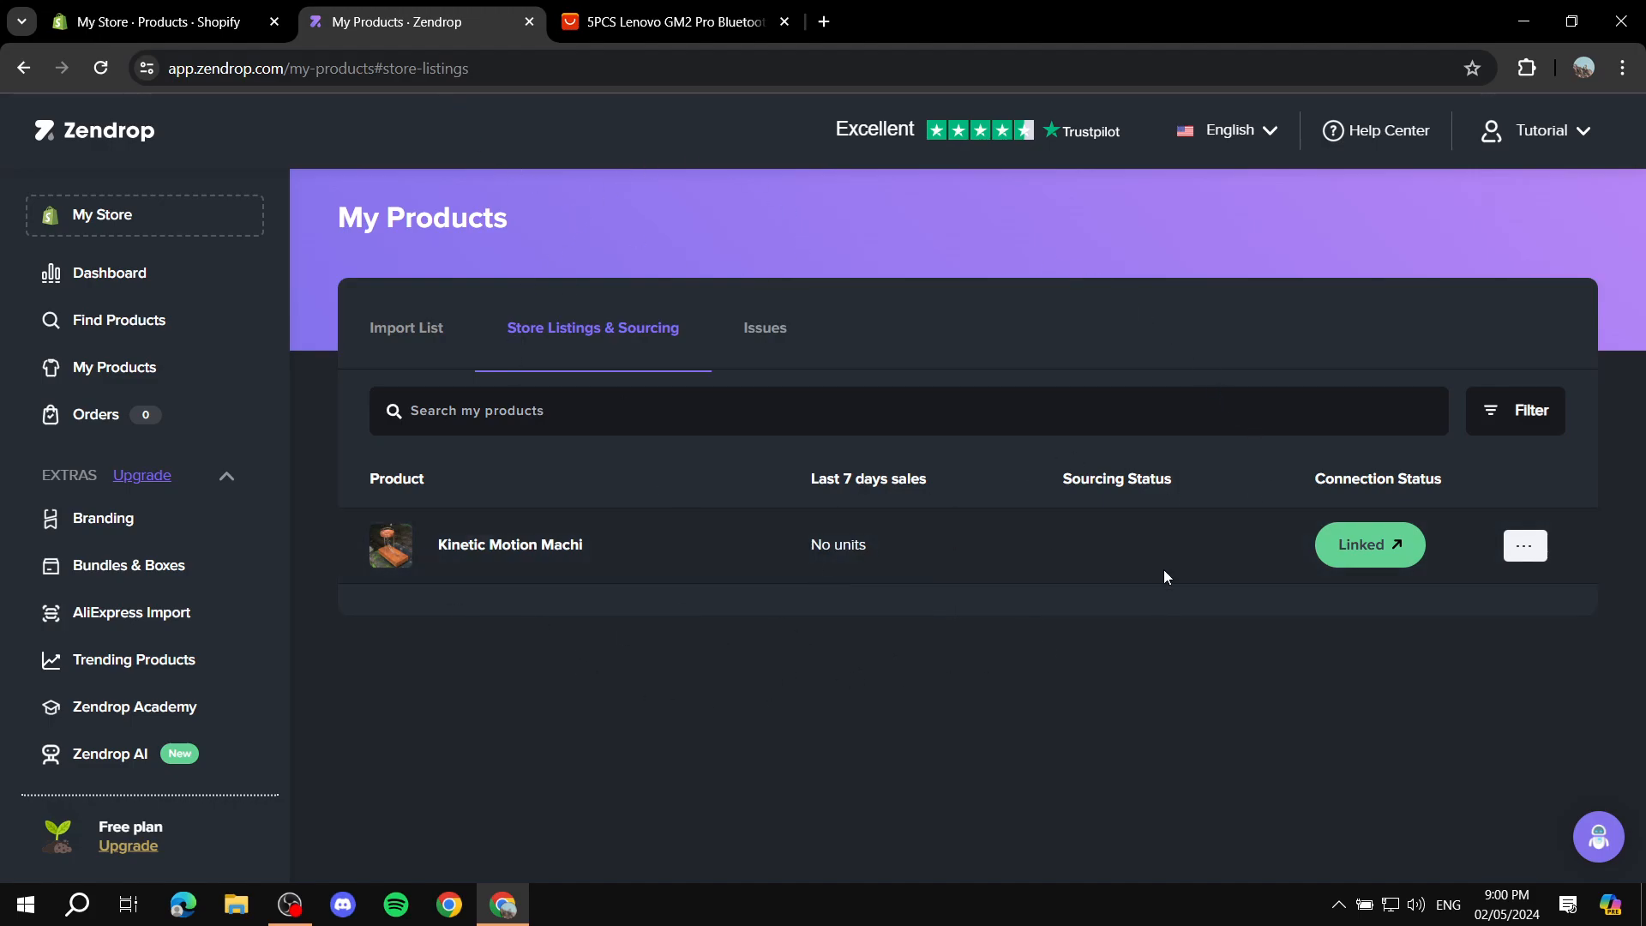
Step: Open the Kinetic Motion Machine in the Shopify admin and examine its description, media, variants, price, collections and tags
left_click(163, 21)
left_click(459, 437)
left_click(163, 21)
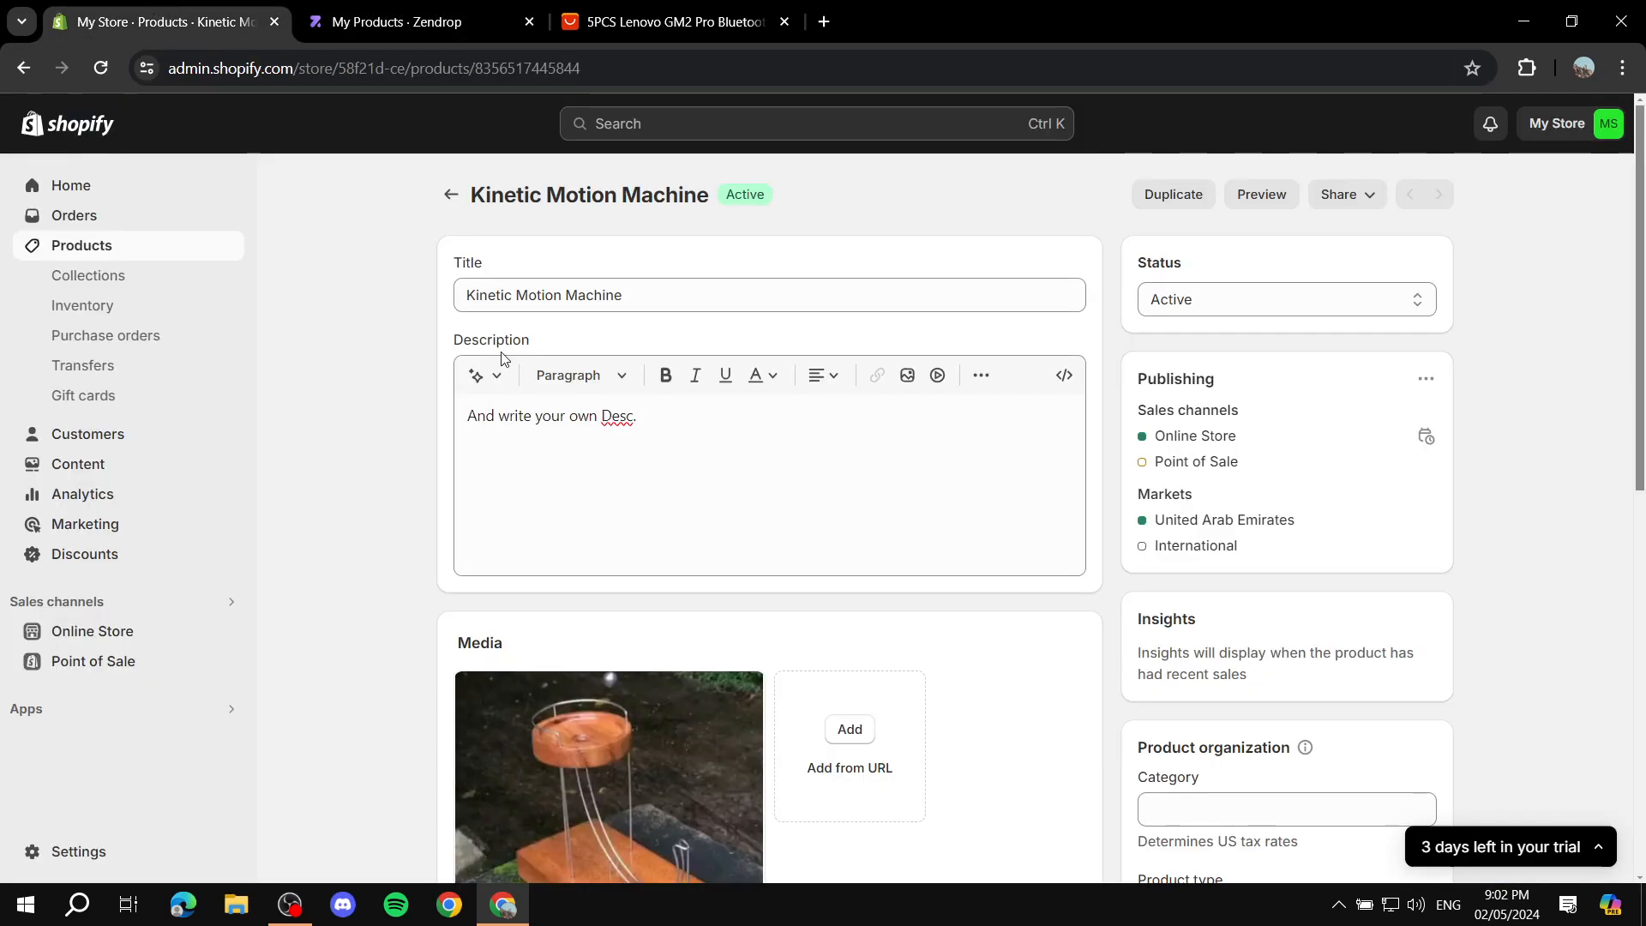
left_click_drag(684, 431, 324, 481)
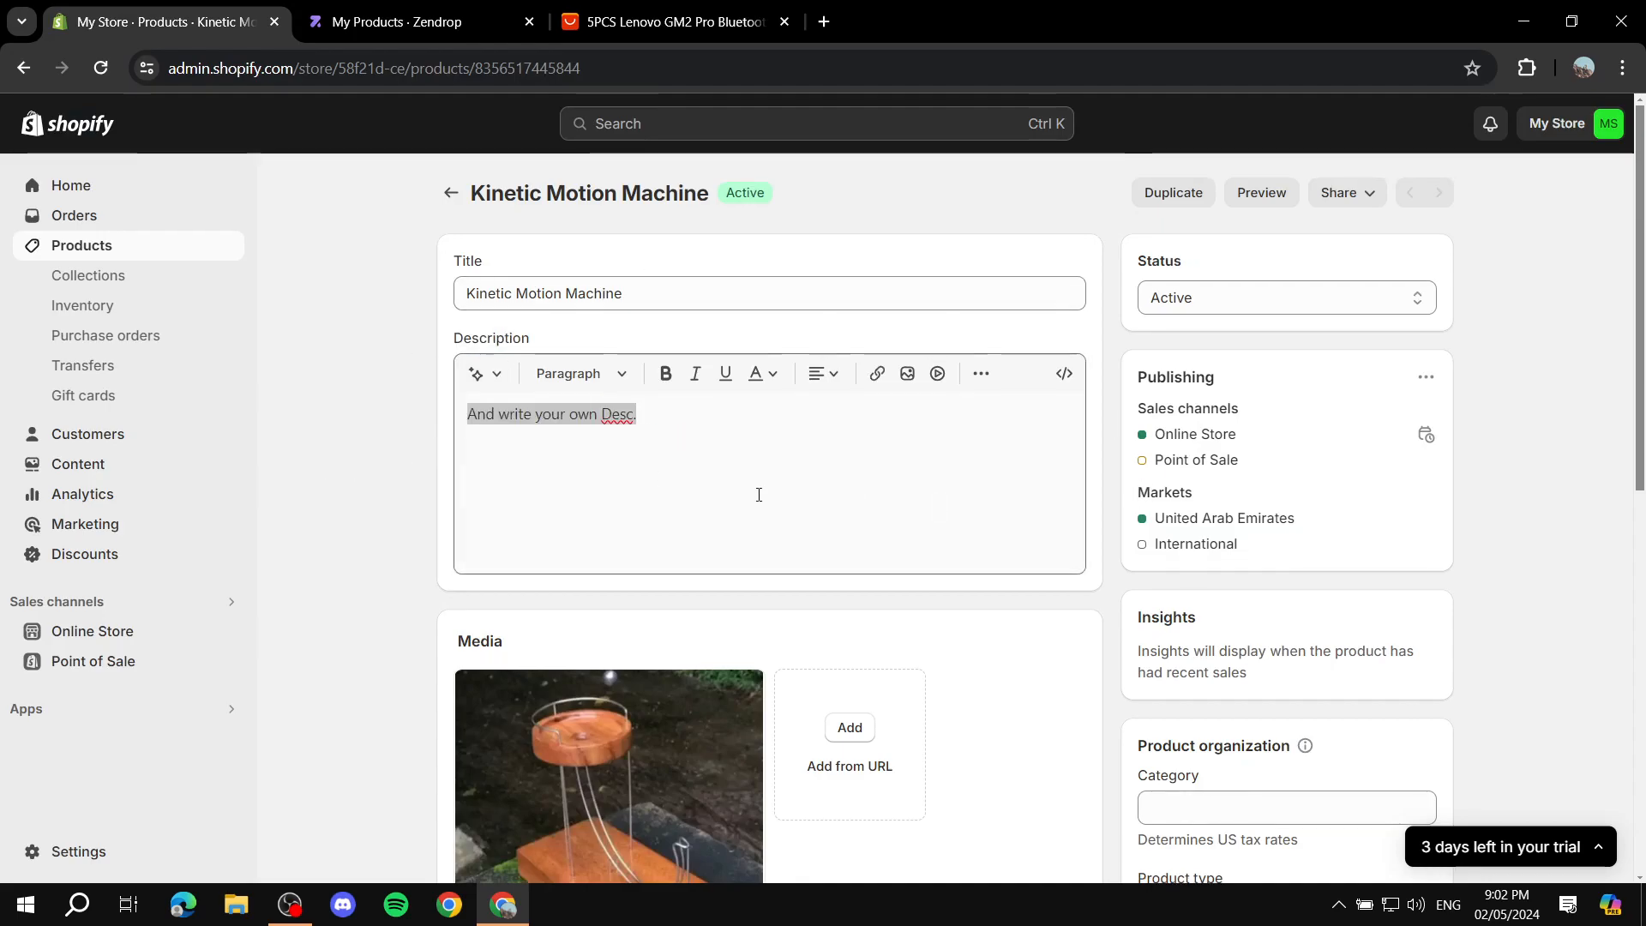
scroll(759, 492, "down", 4)
scroll(812, 440, "down", 5)
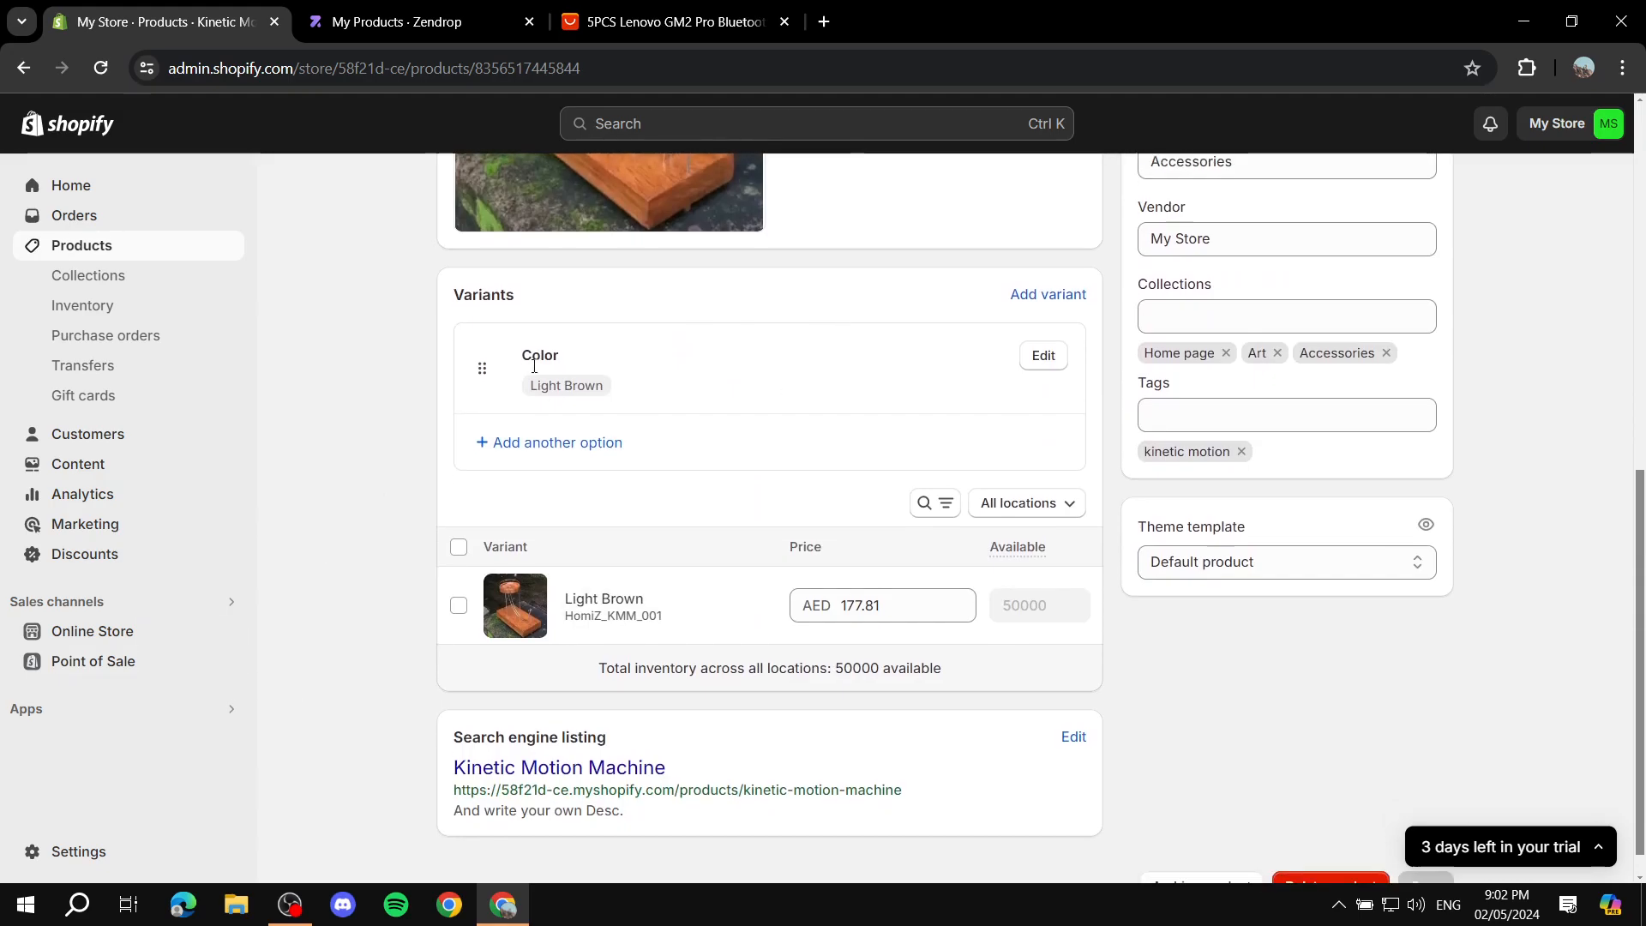
scroll(1011, 713, "up", 10)
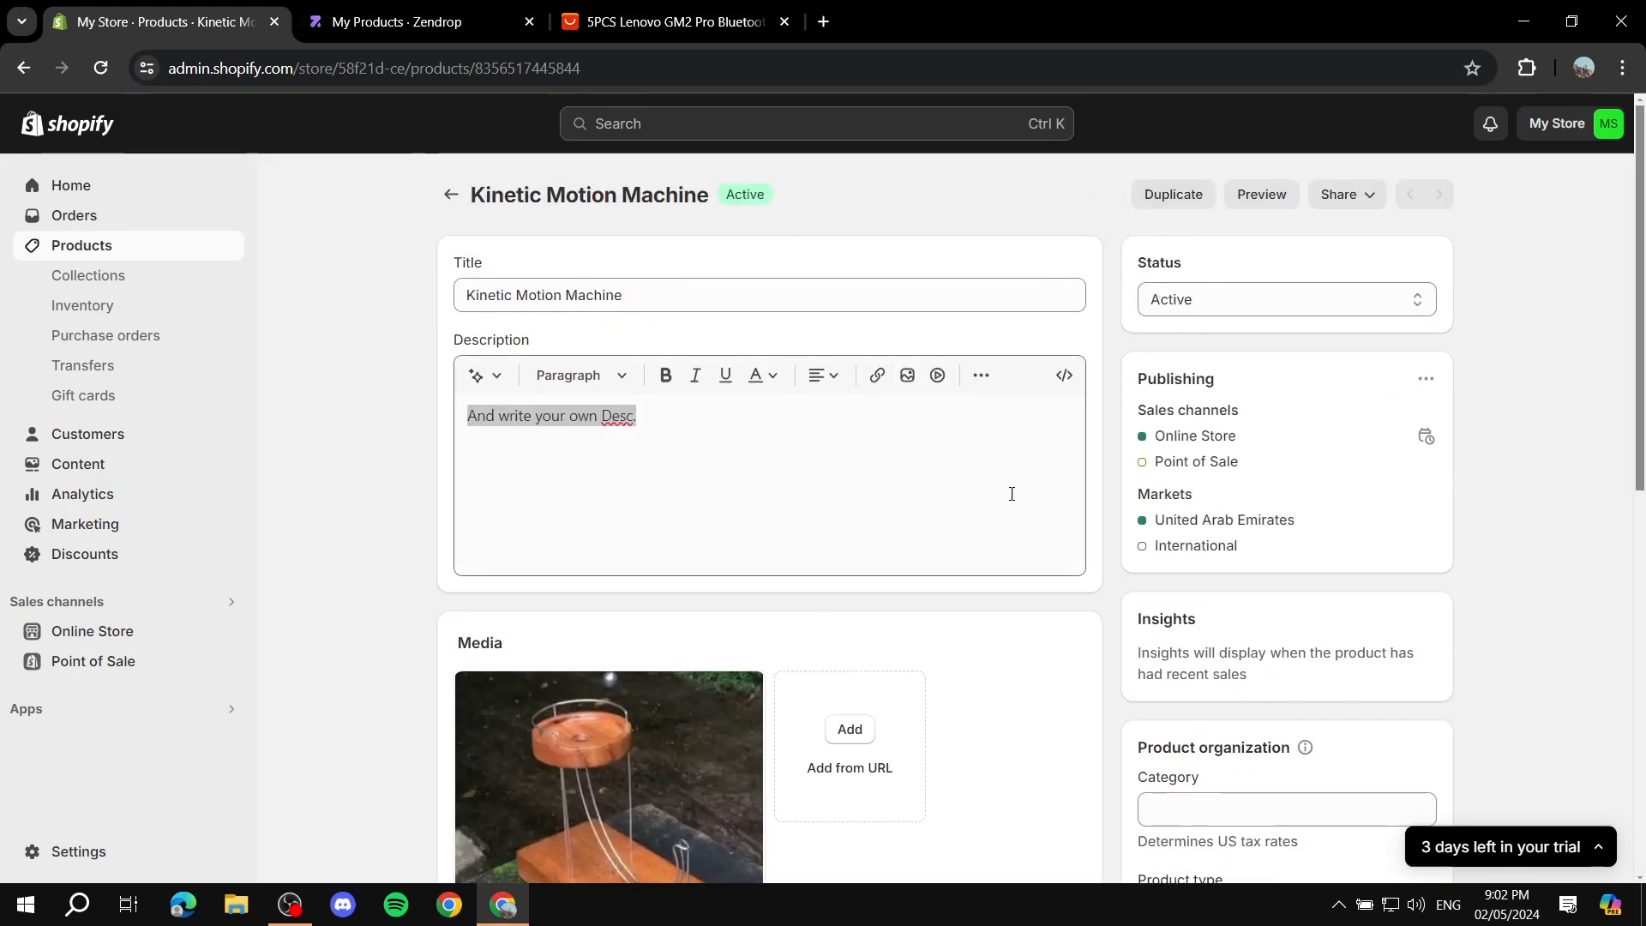
Step: Switch to Zendrop and install the Zendrop - AliExpress Product Importer extension in Chrome from the AliExpress Import instructions
left_click(438, 9)
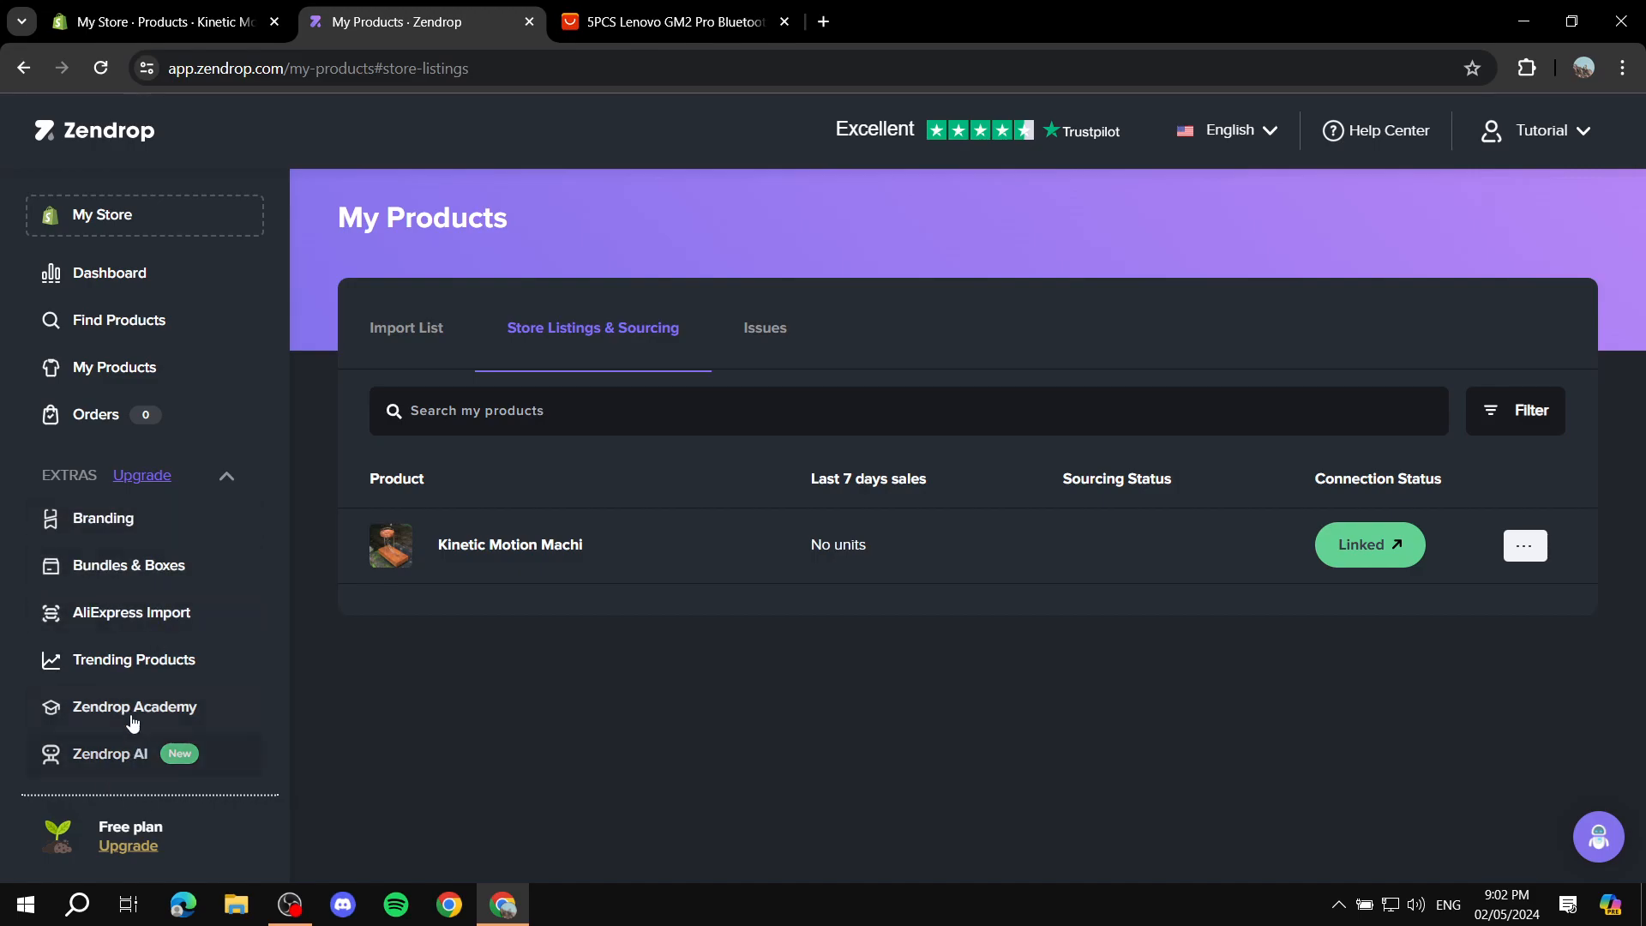
left_click(124, 619)
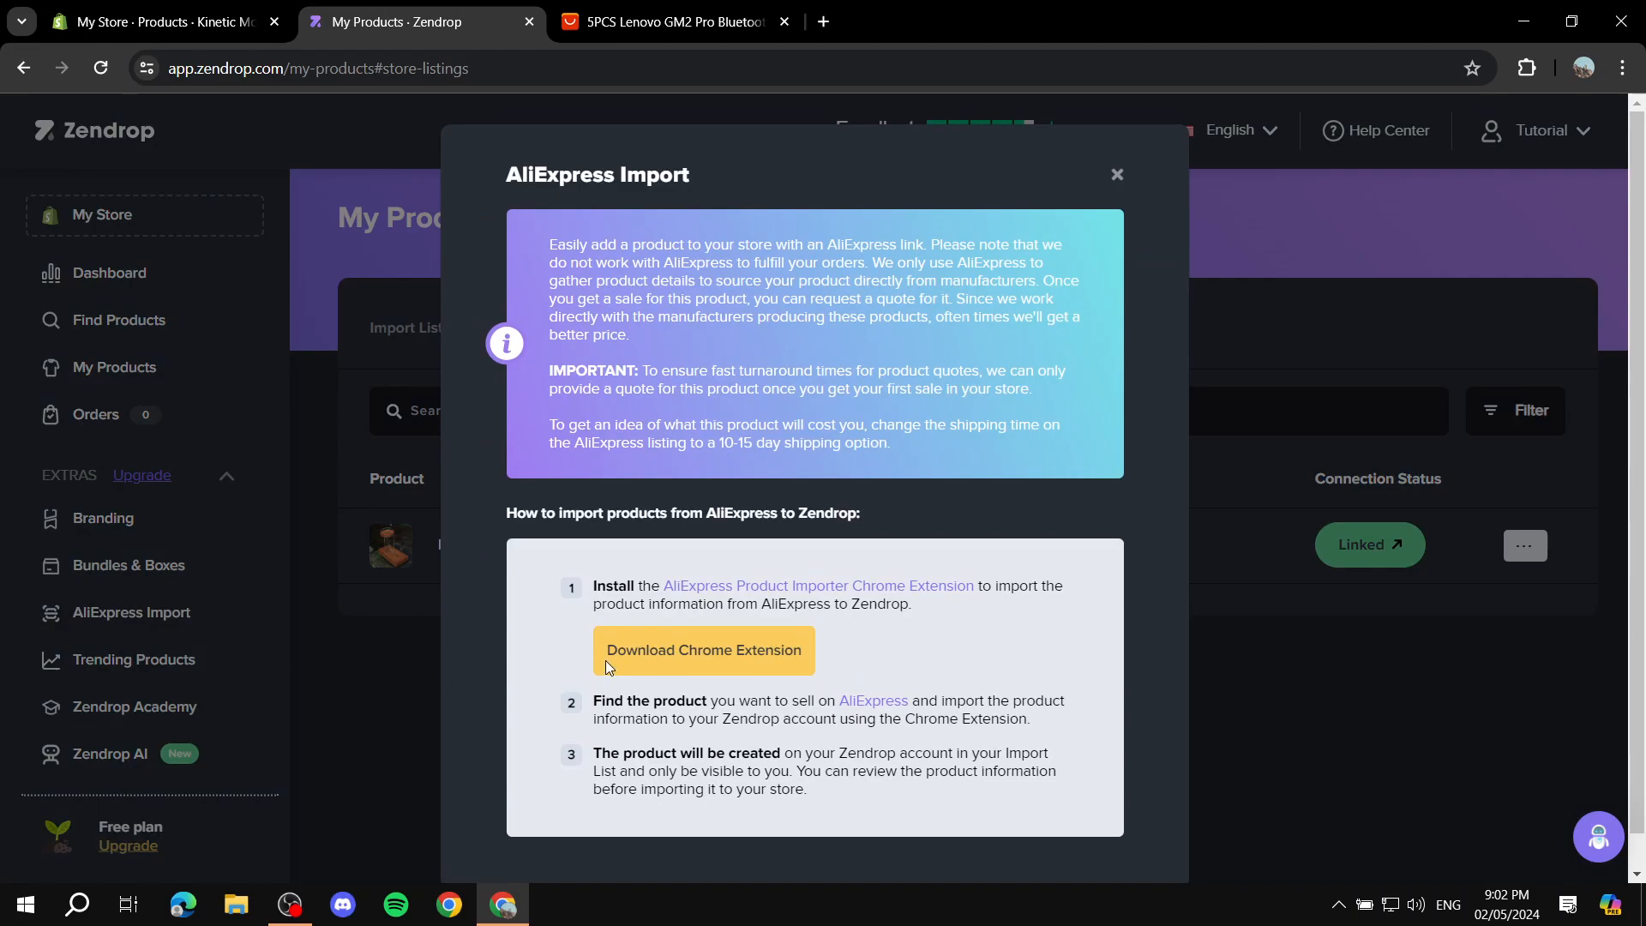
left_click(720, 660)
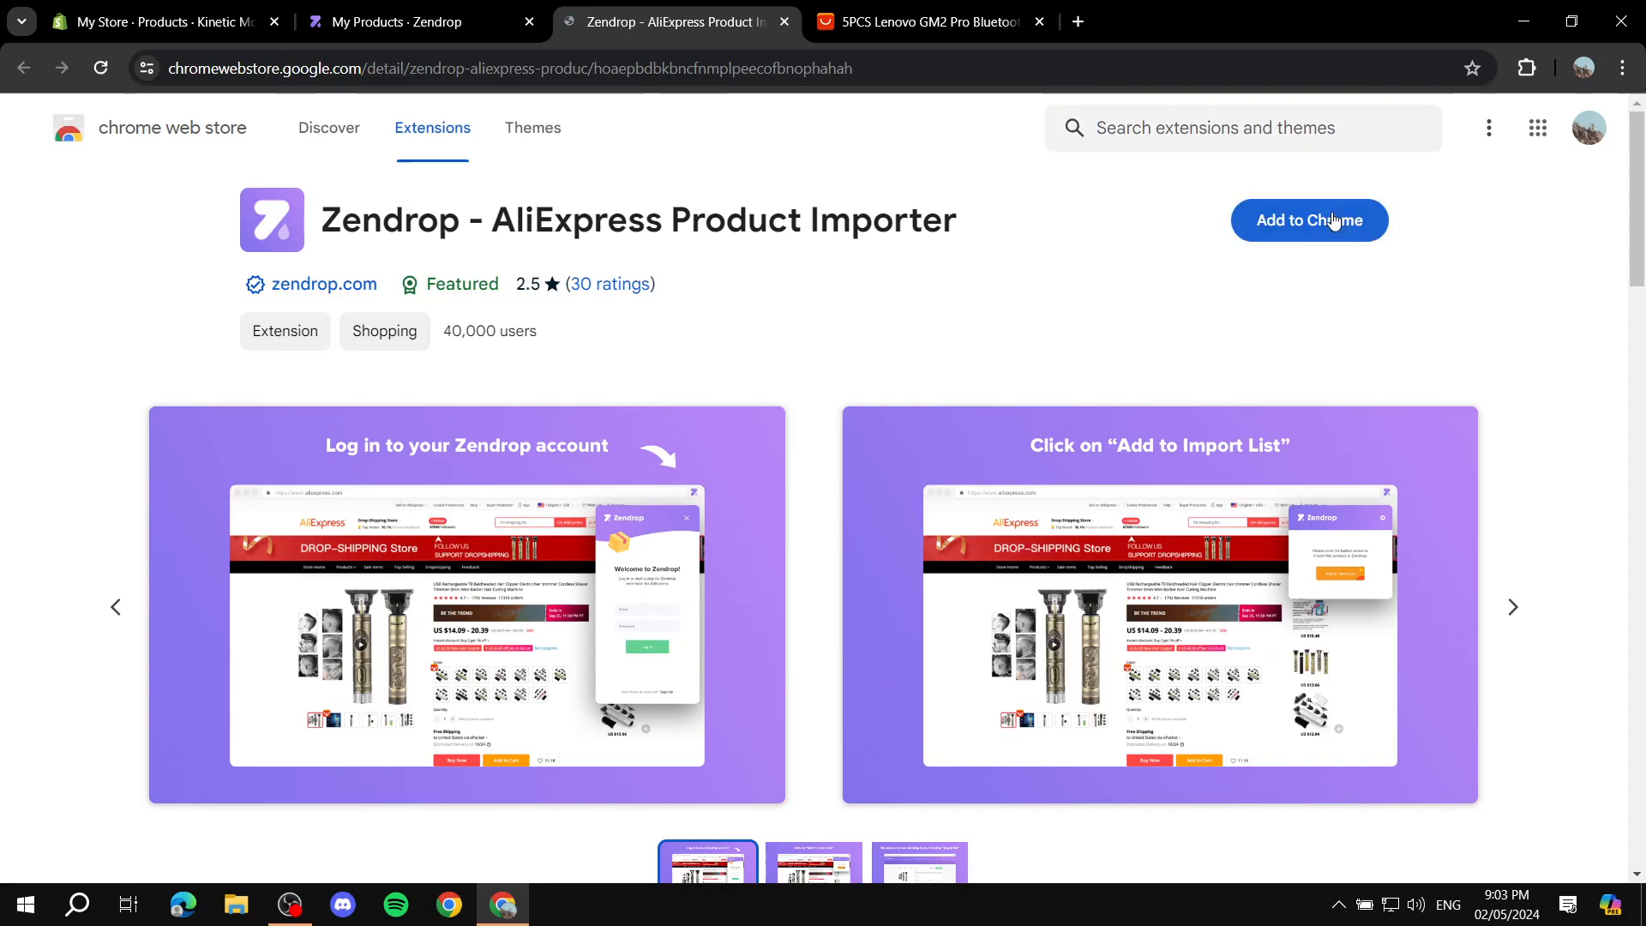
left_click(1334, 220)
left_click(895, 259)
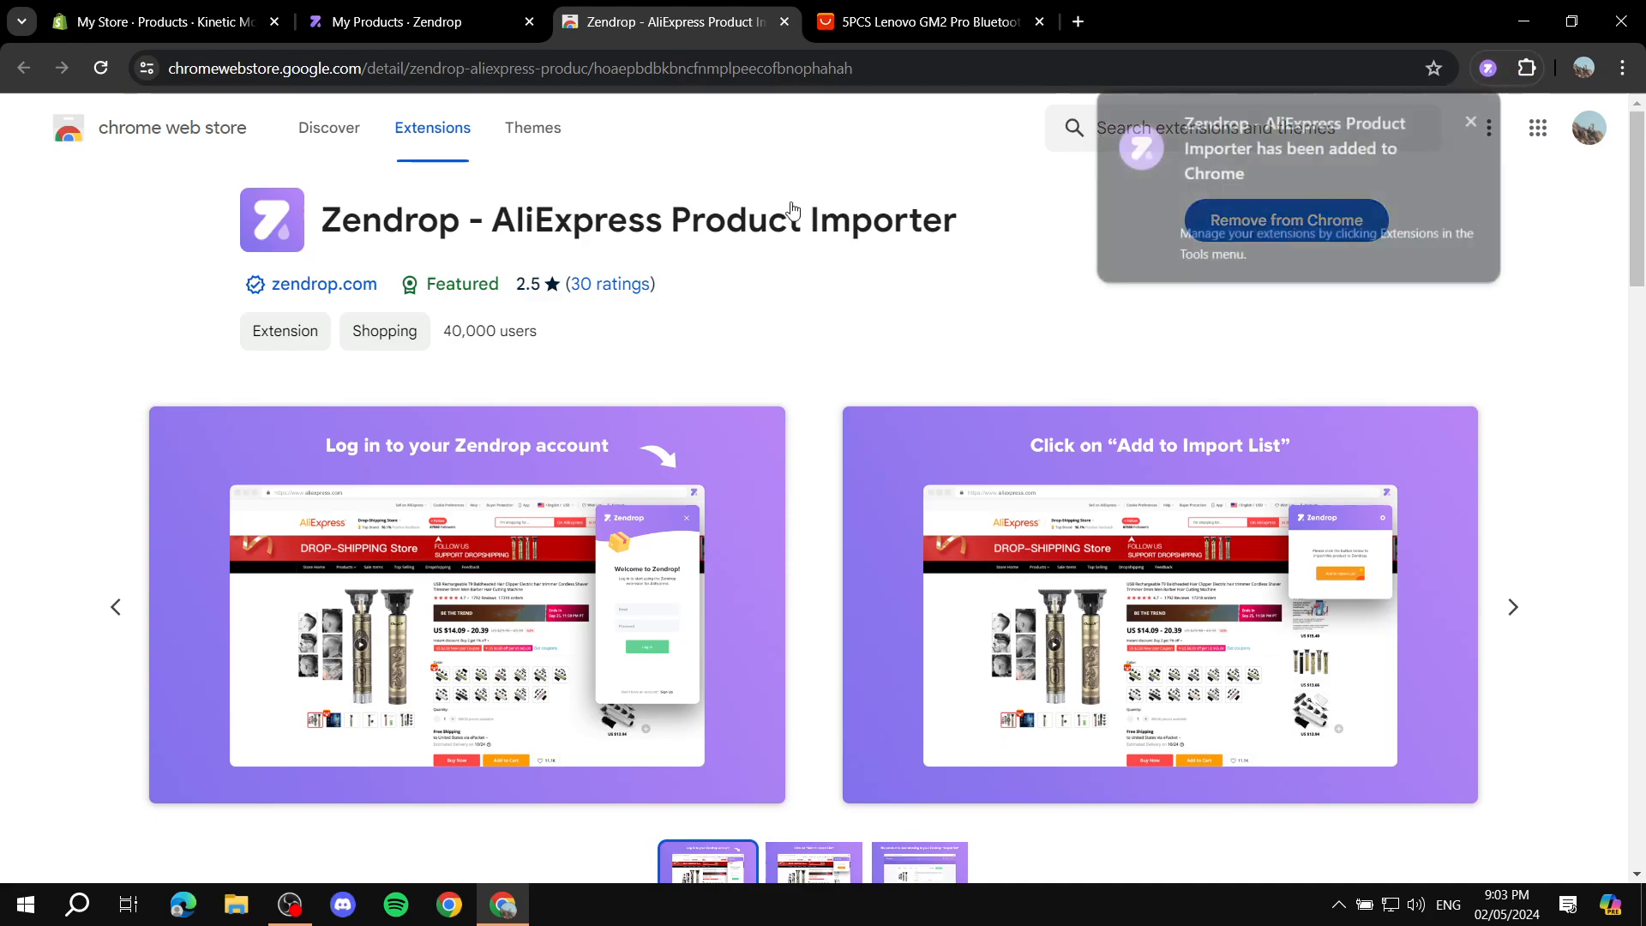
left_click(1471, 123)
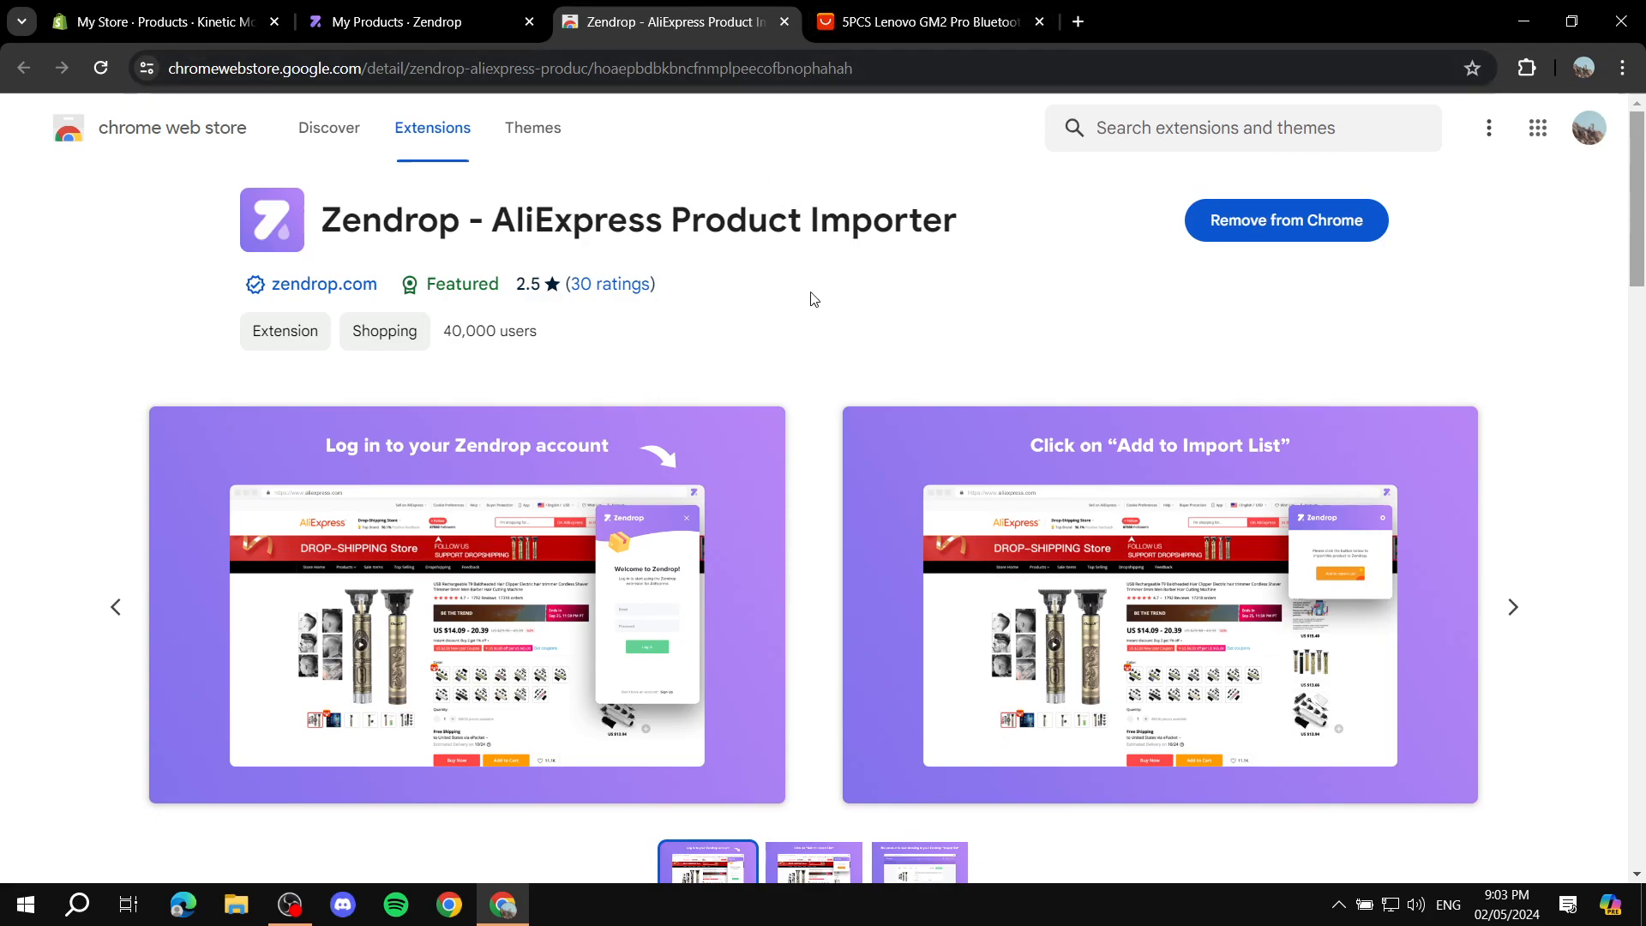
left_click(782, 23)
Step: Switch to the 5PCS Lenovo GM2 Pro earphones page on AliExpress and add the product to the import list with the Zendrop extension
left_click(607, 18)
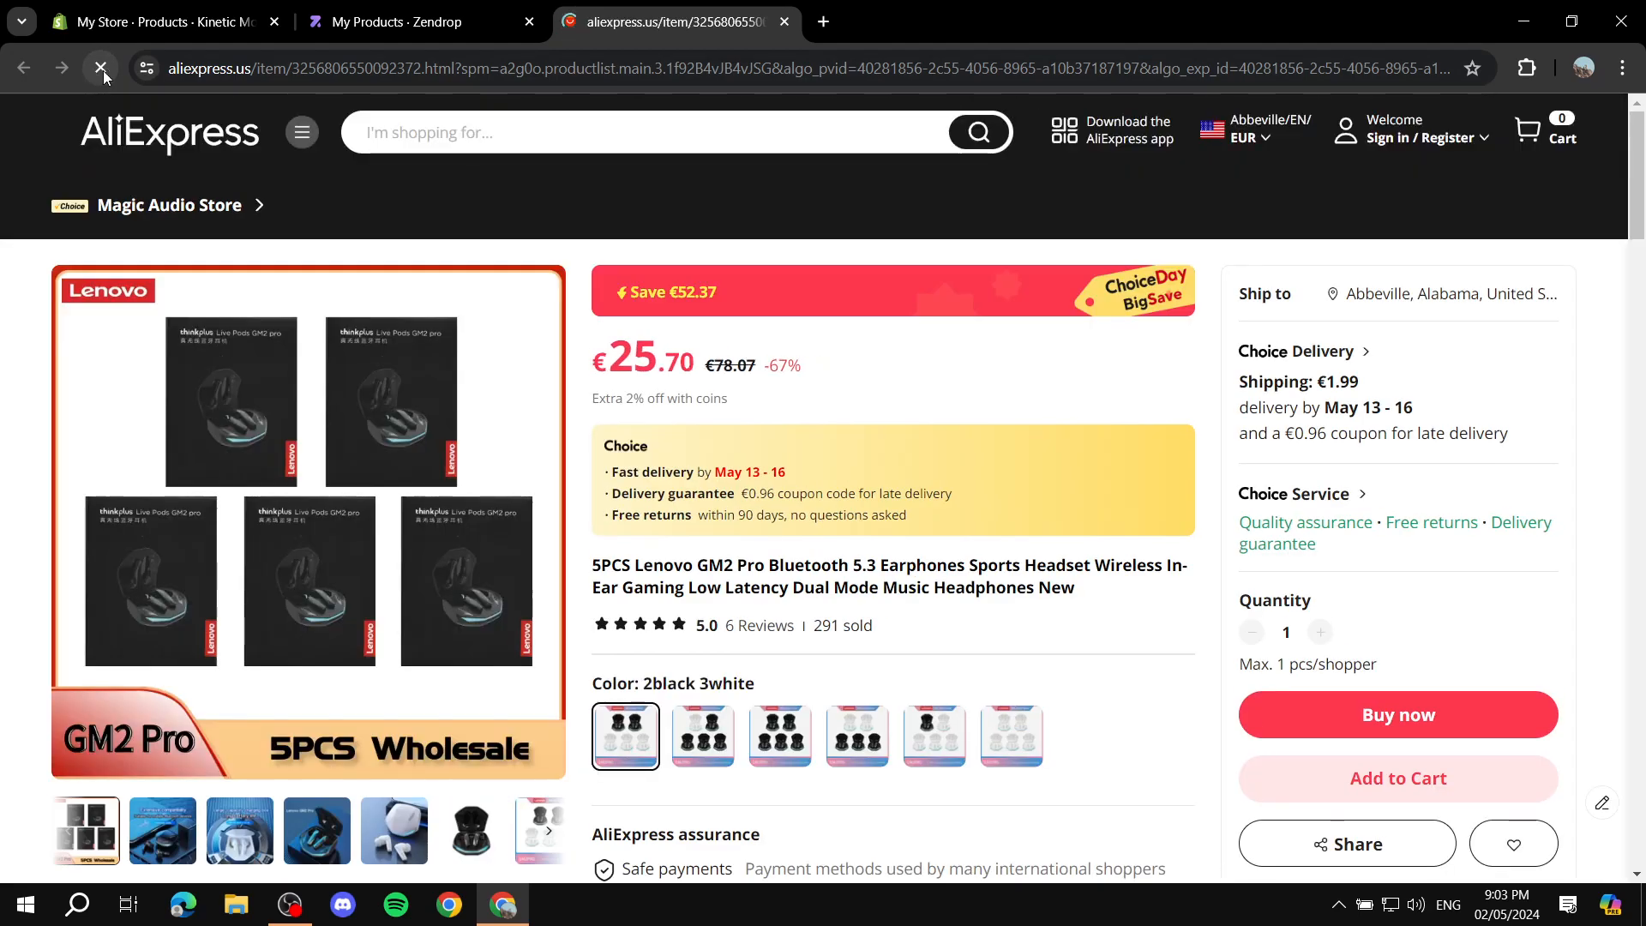
left_click(1533, 67)
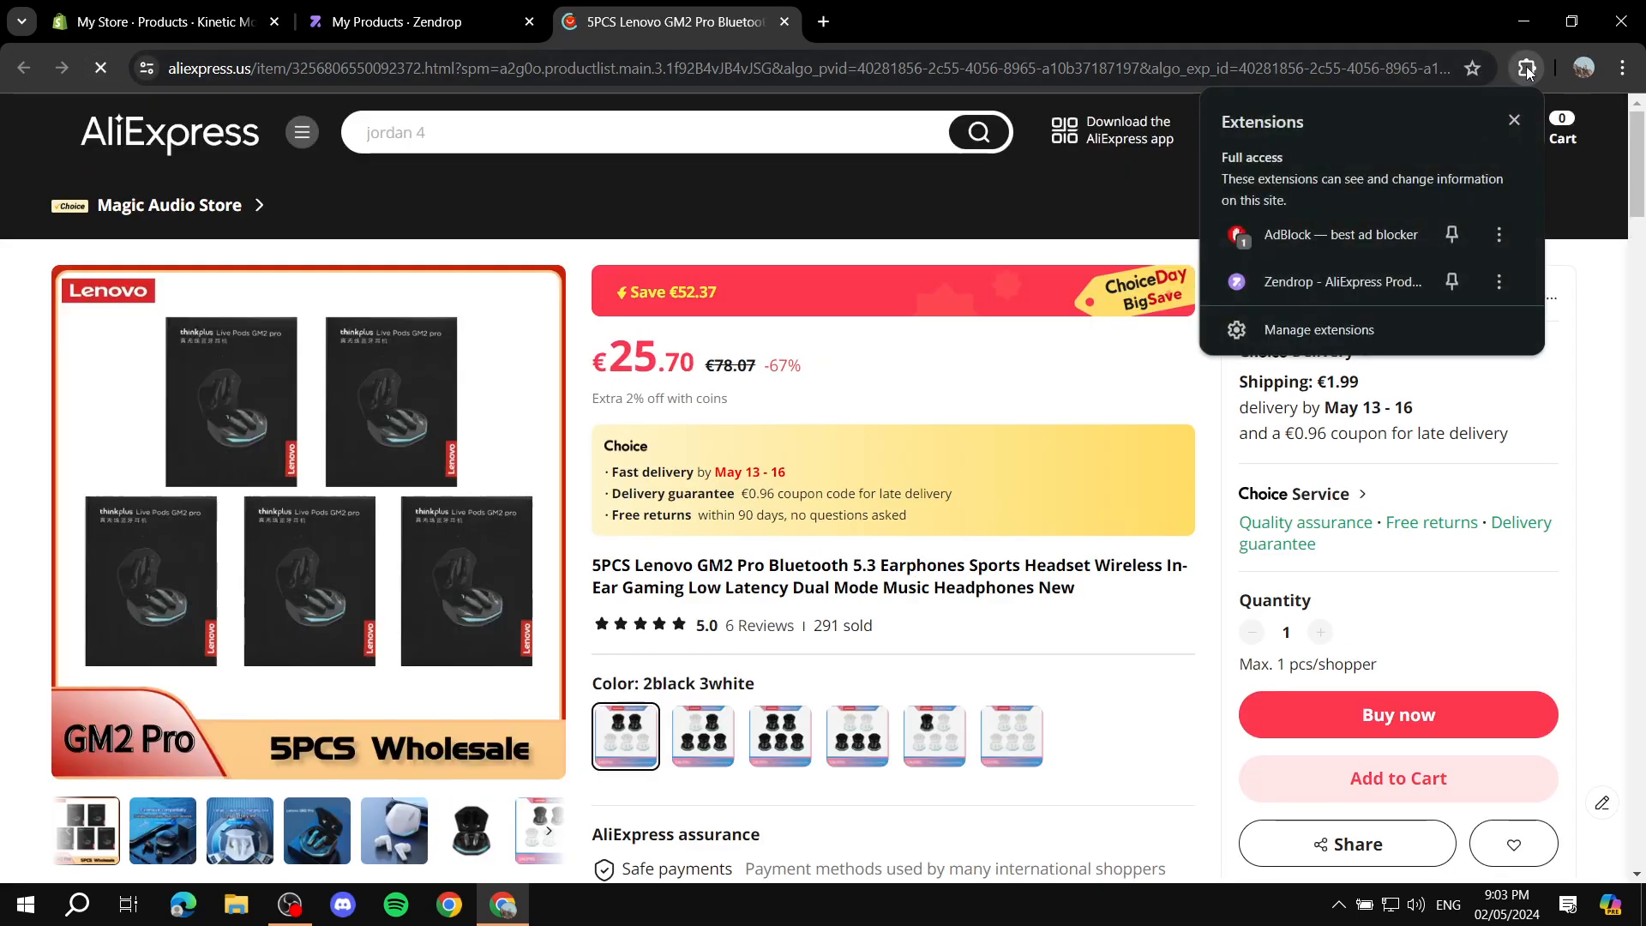
left_click(1348, 271)
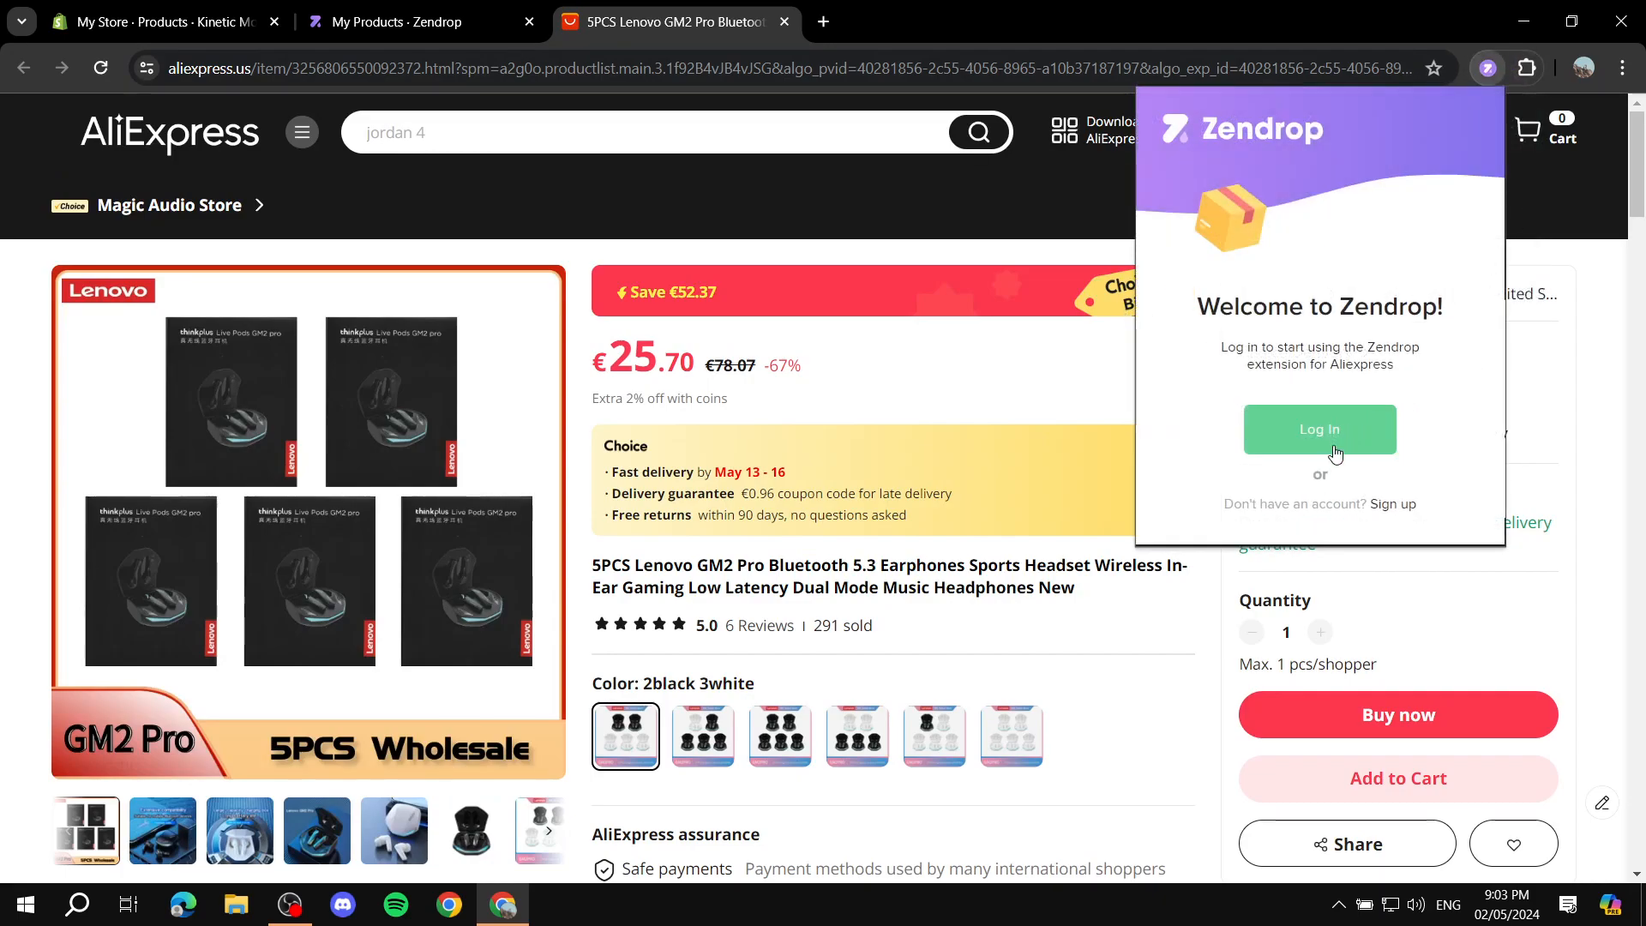
left_click(1548, 224)
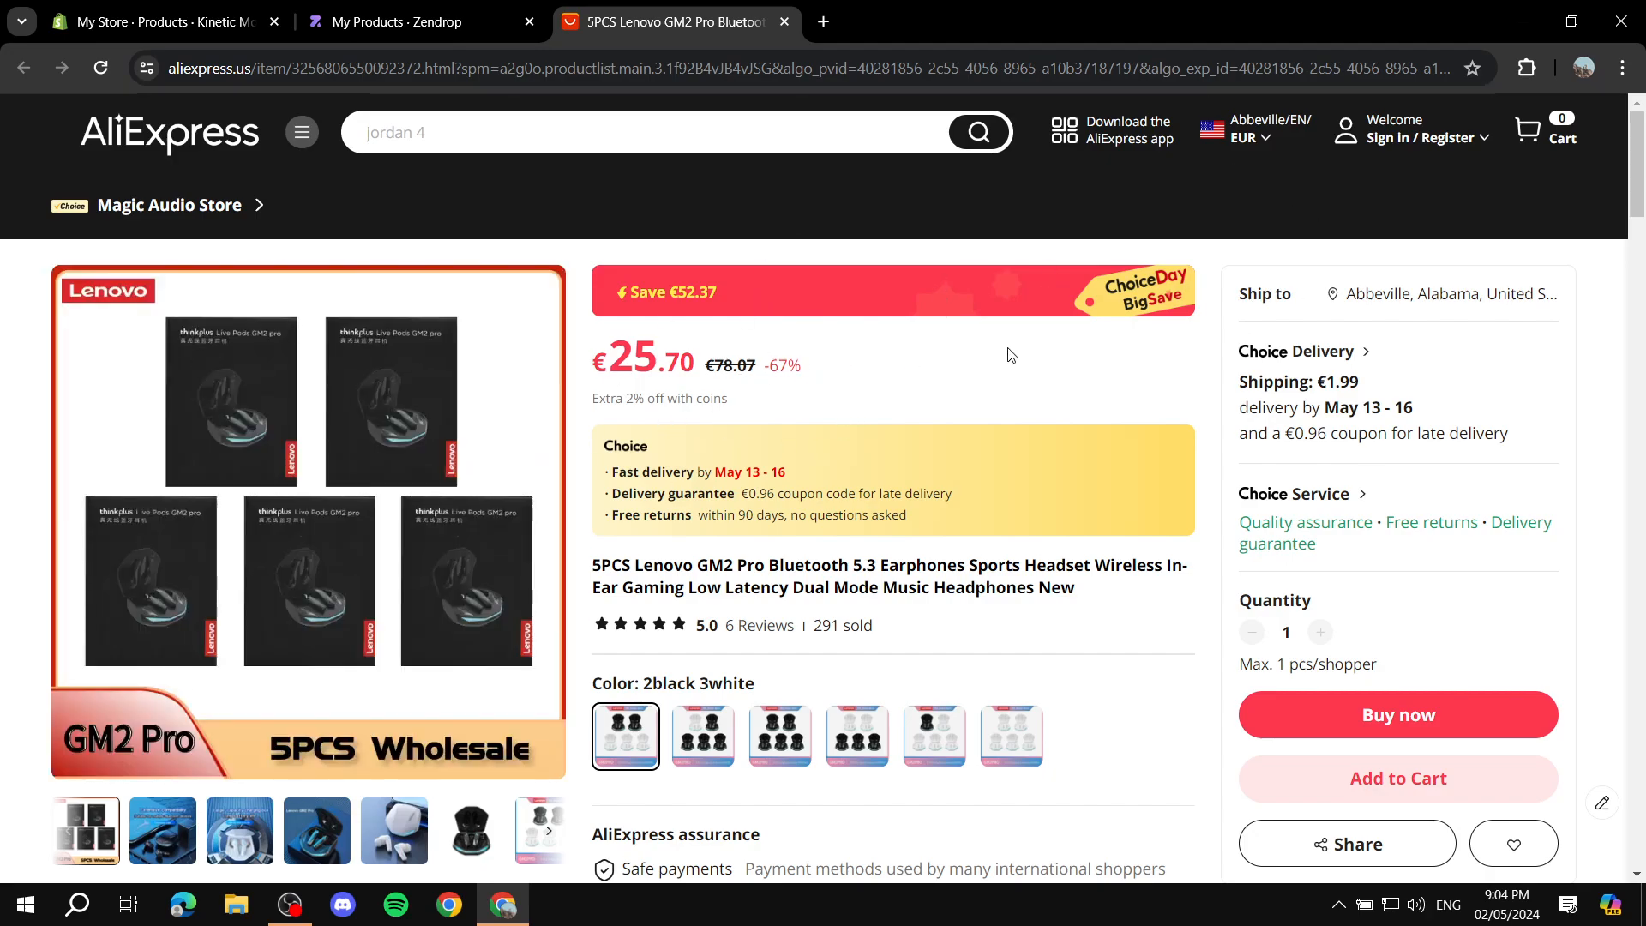
left_click(1530, 69)
left_click(1362, 281)
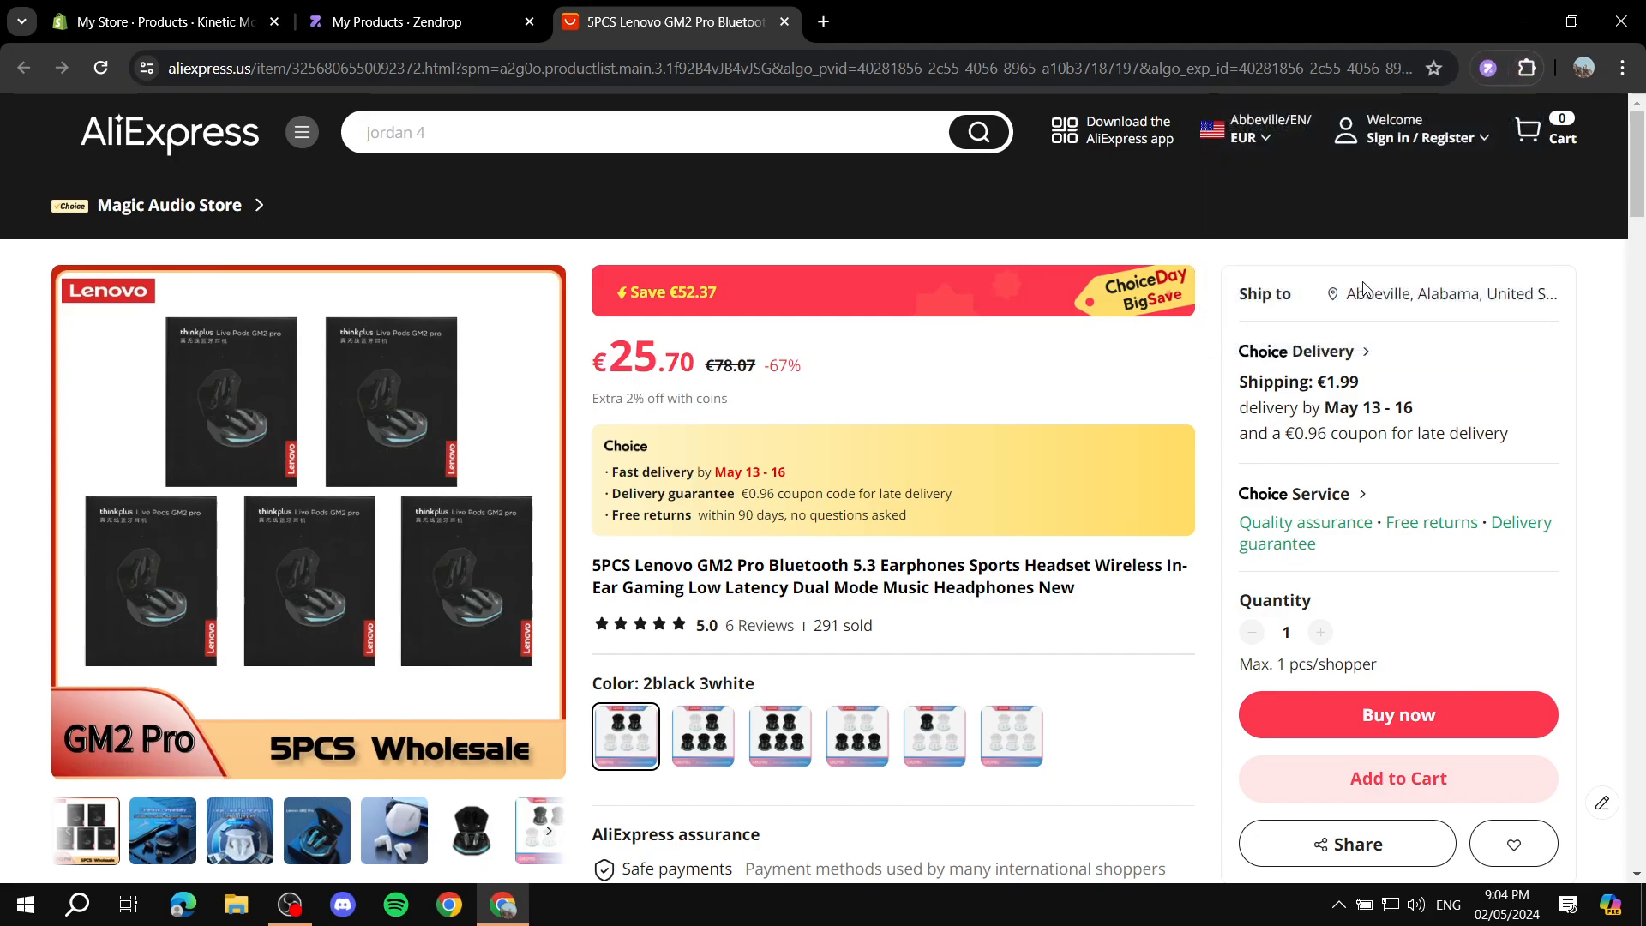
left_click(1322, 300)
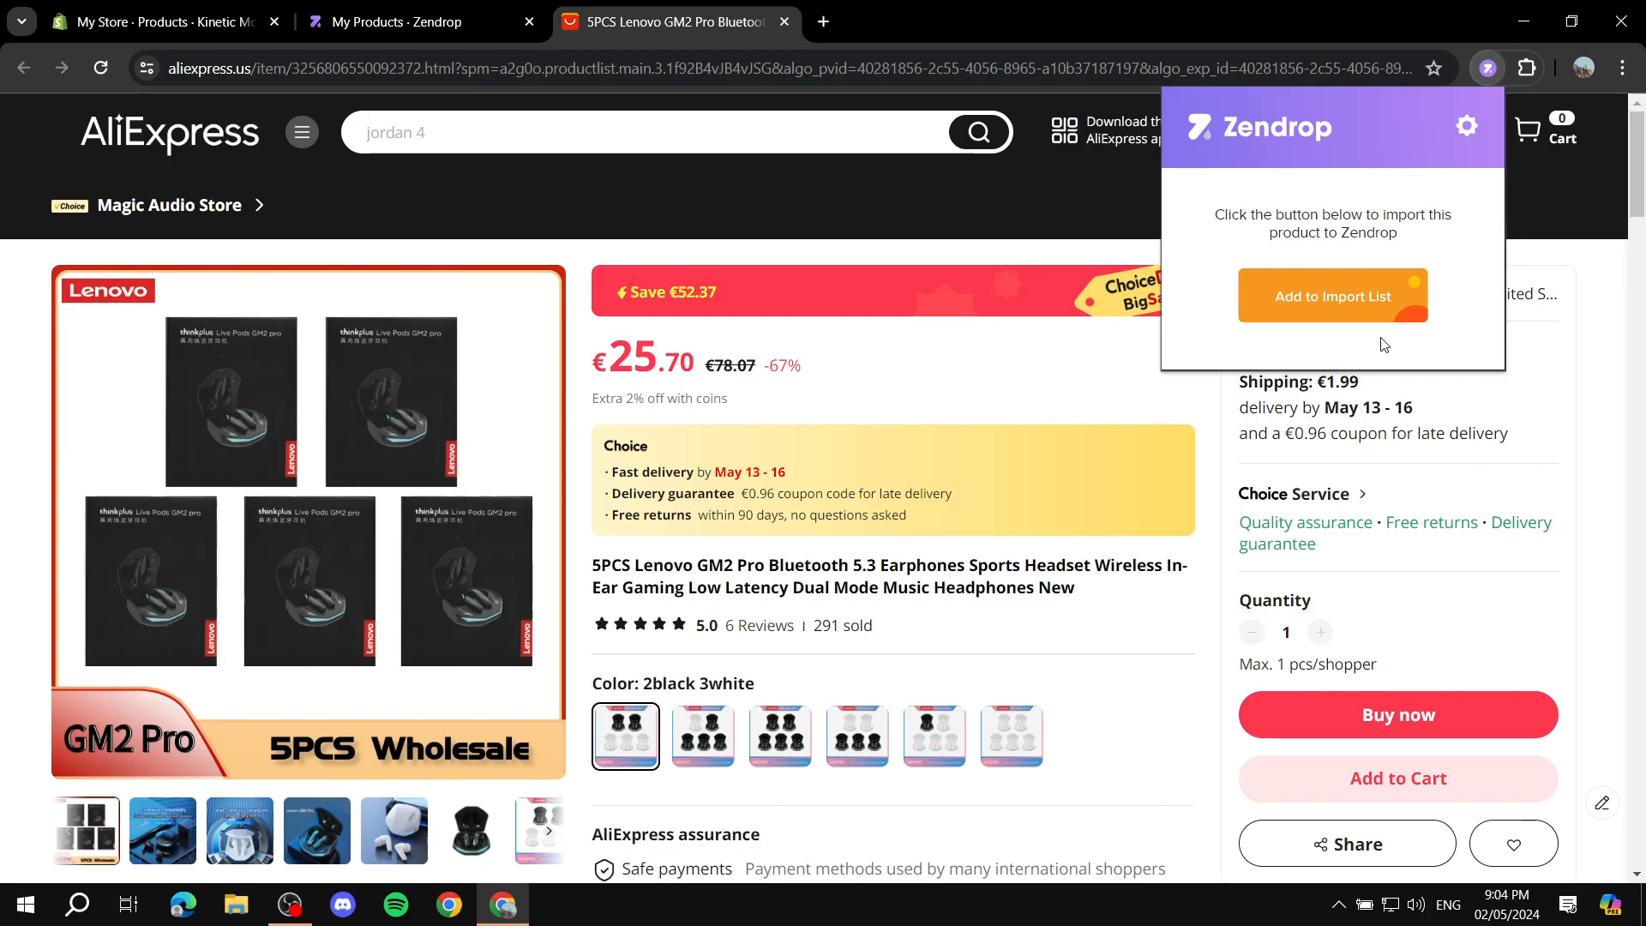
Step: Return to Zendrop, close the AliExpress Import instructions and check the Import List for the Lenovo GM2 Pro product
left_click(403, 22)
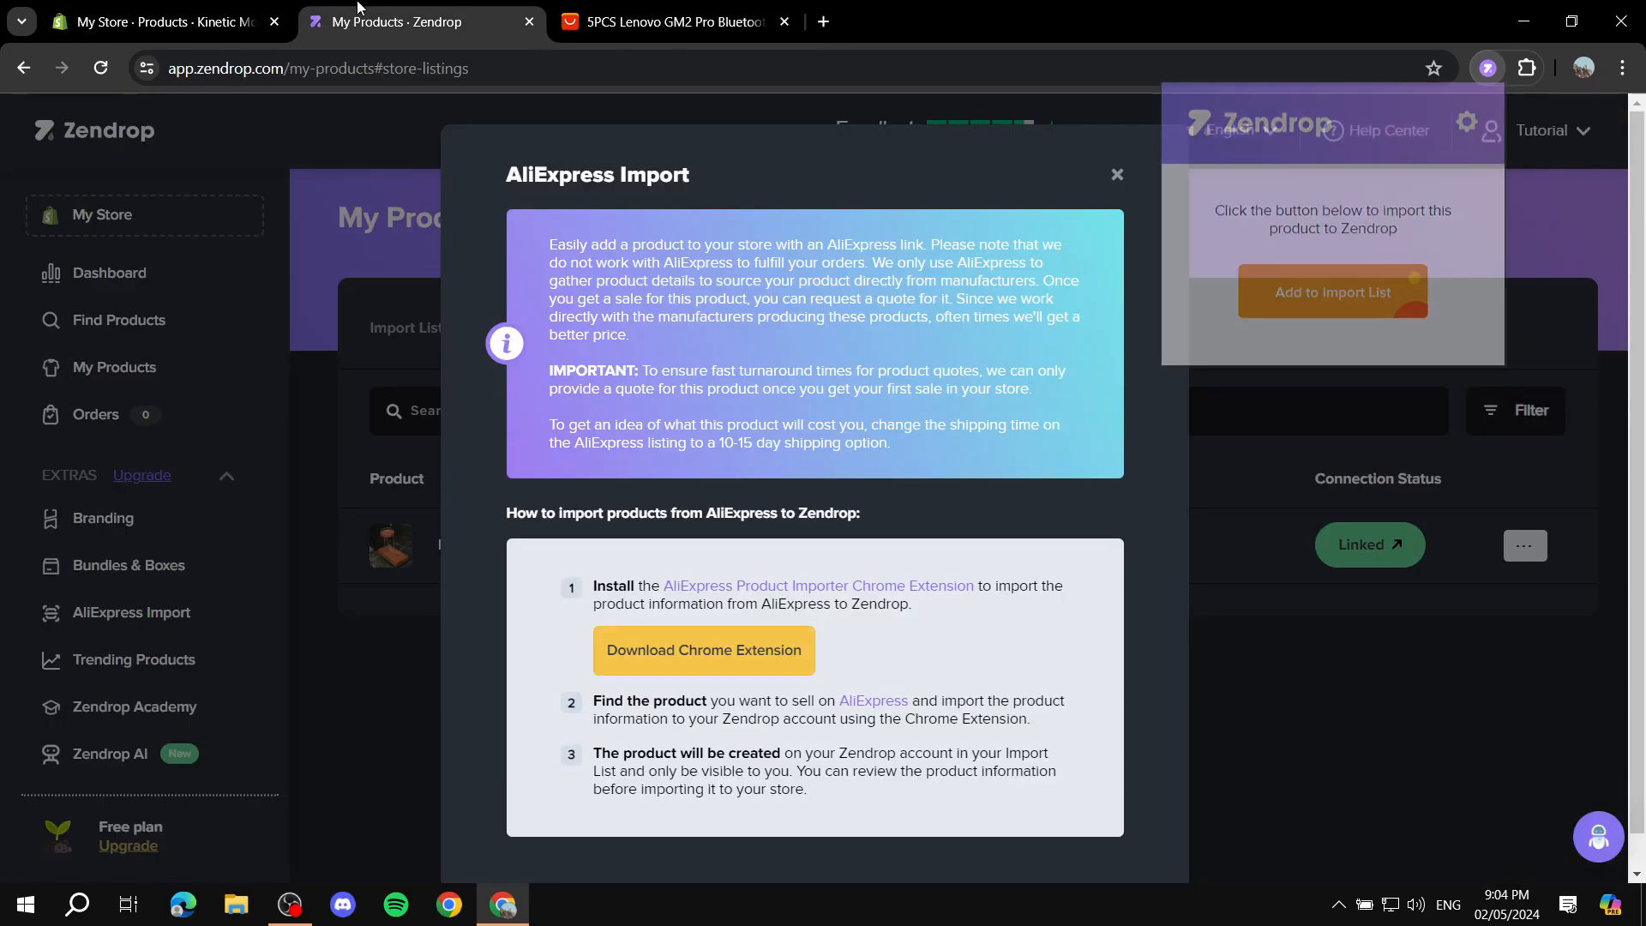
left_click(1117, 174)
left_click(407, 329)
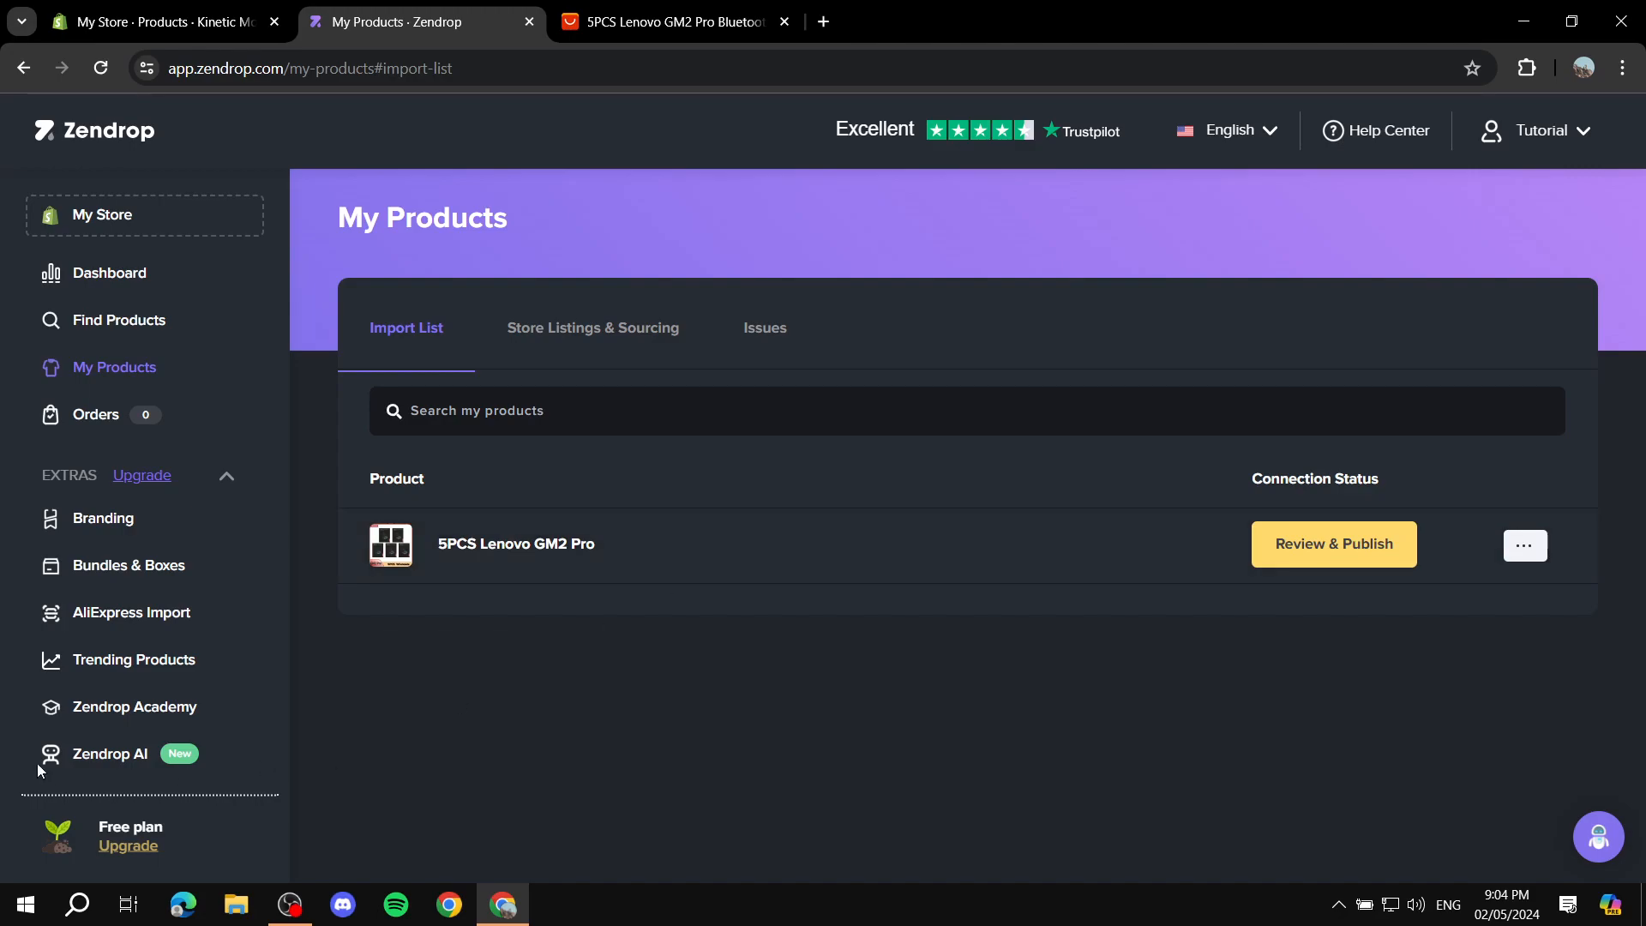
scroll(37, 763, "down", 1)
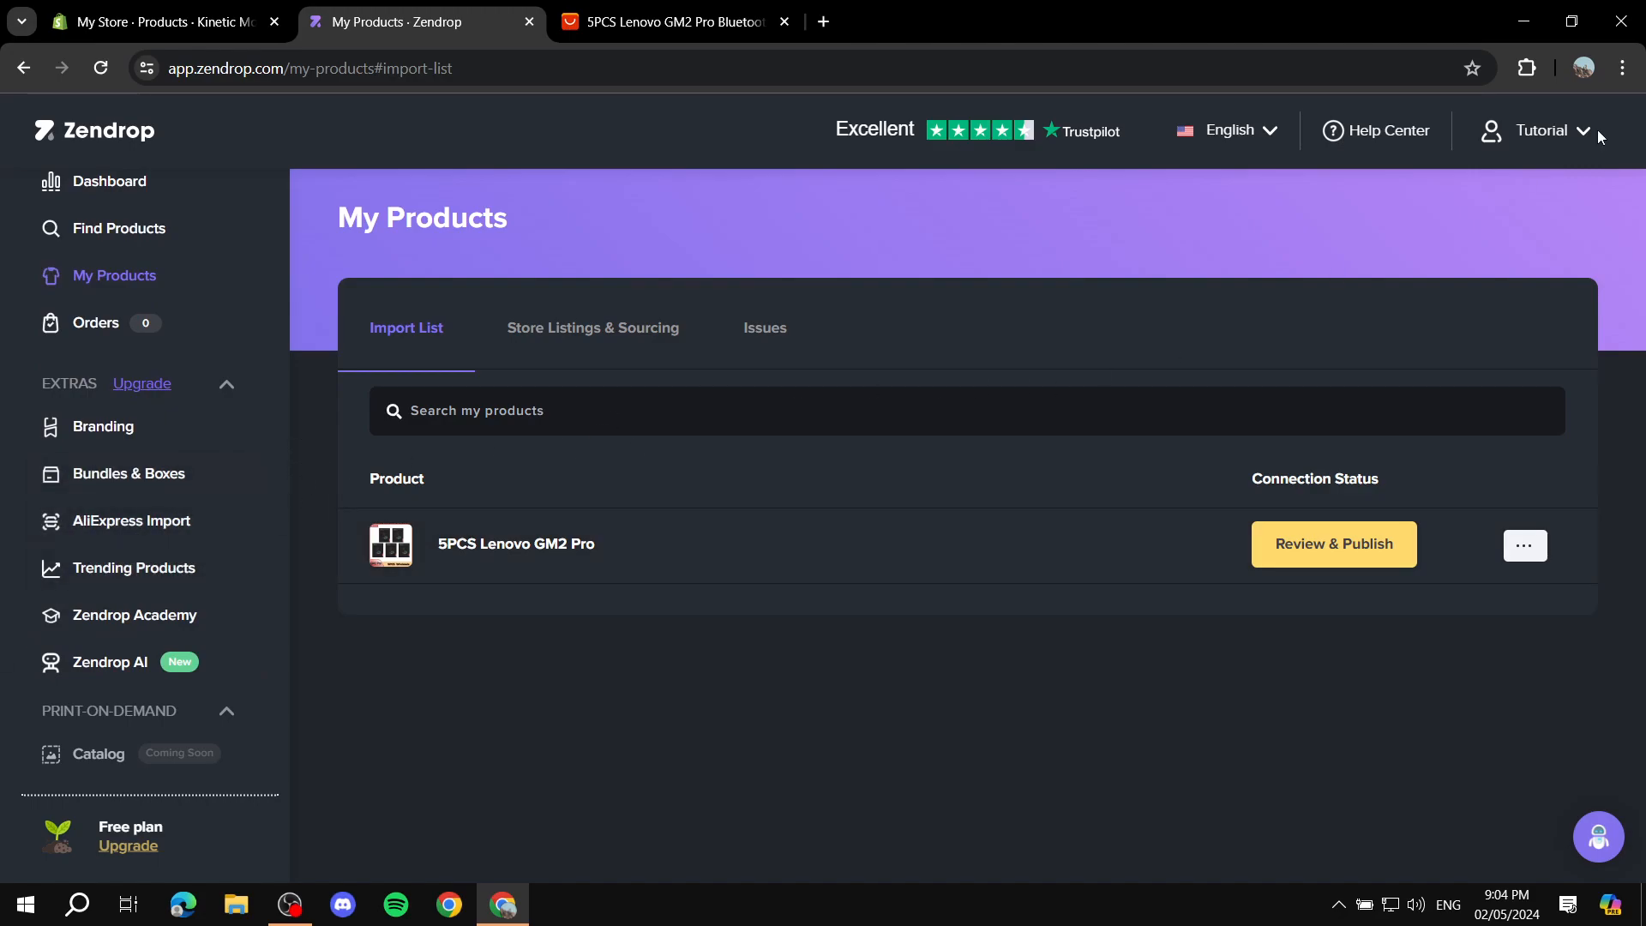
left_click(1527, 68)
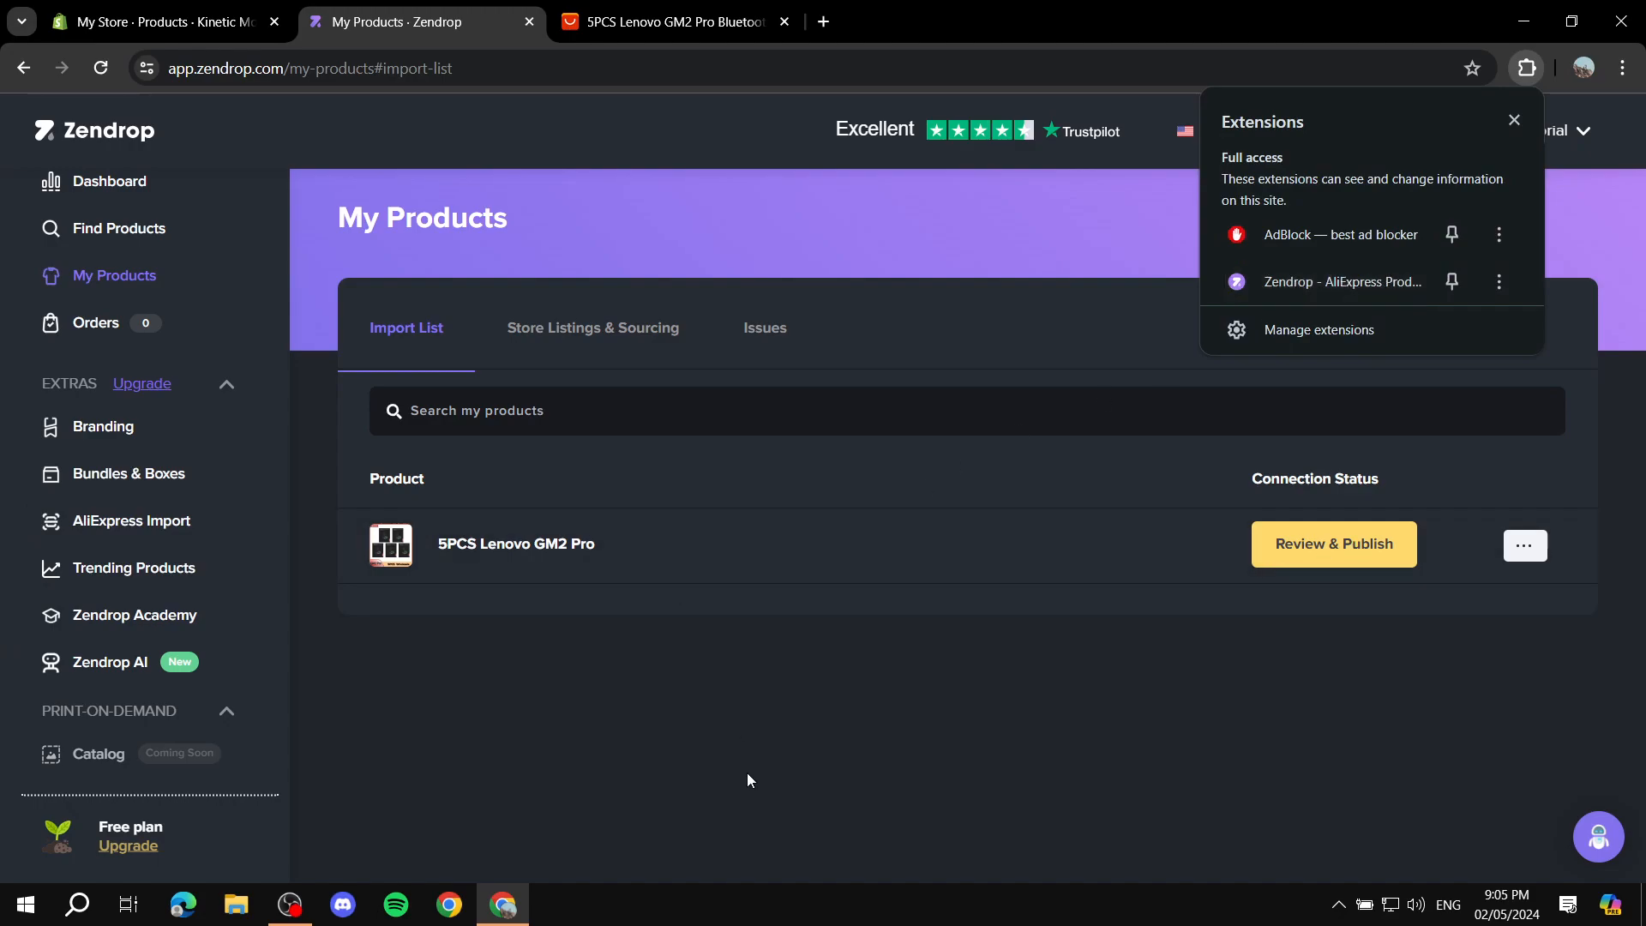
left_click(634, 19)
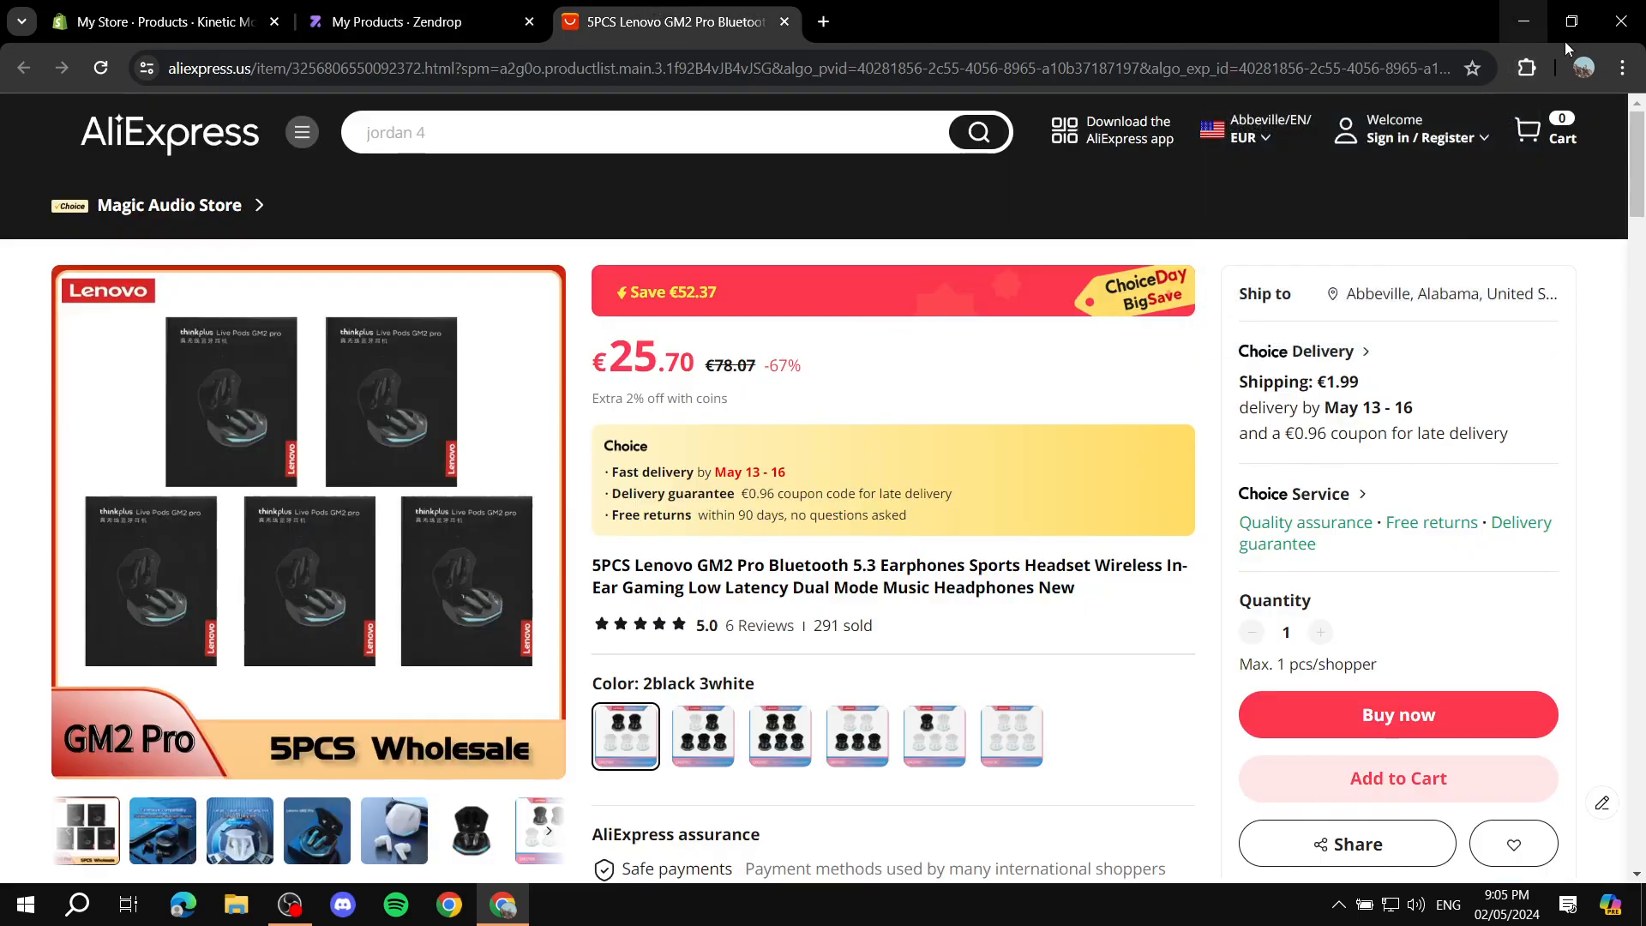
left_click(450, 9)
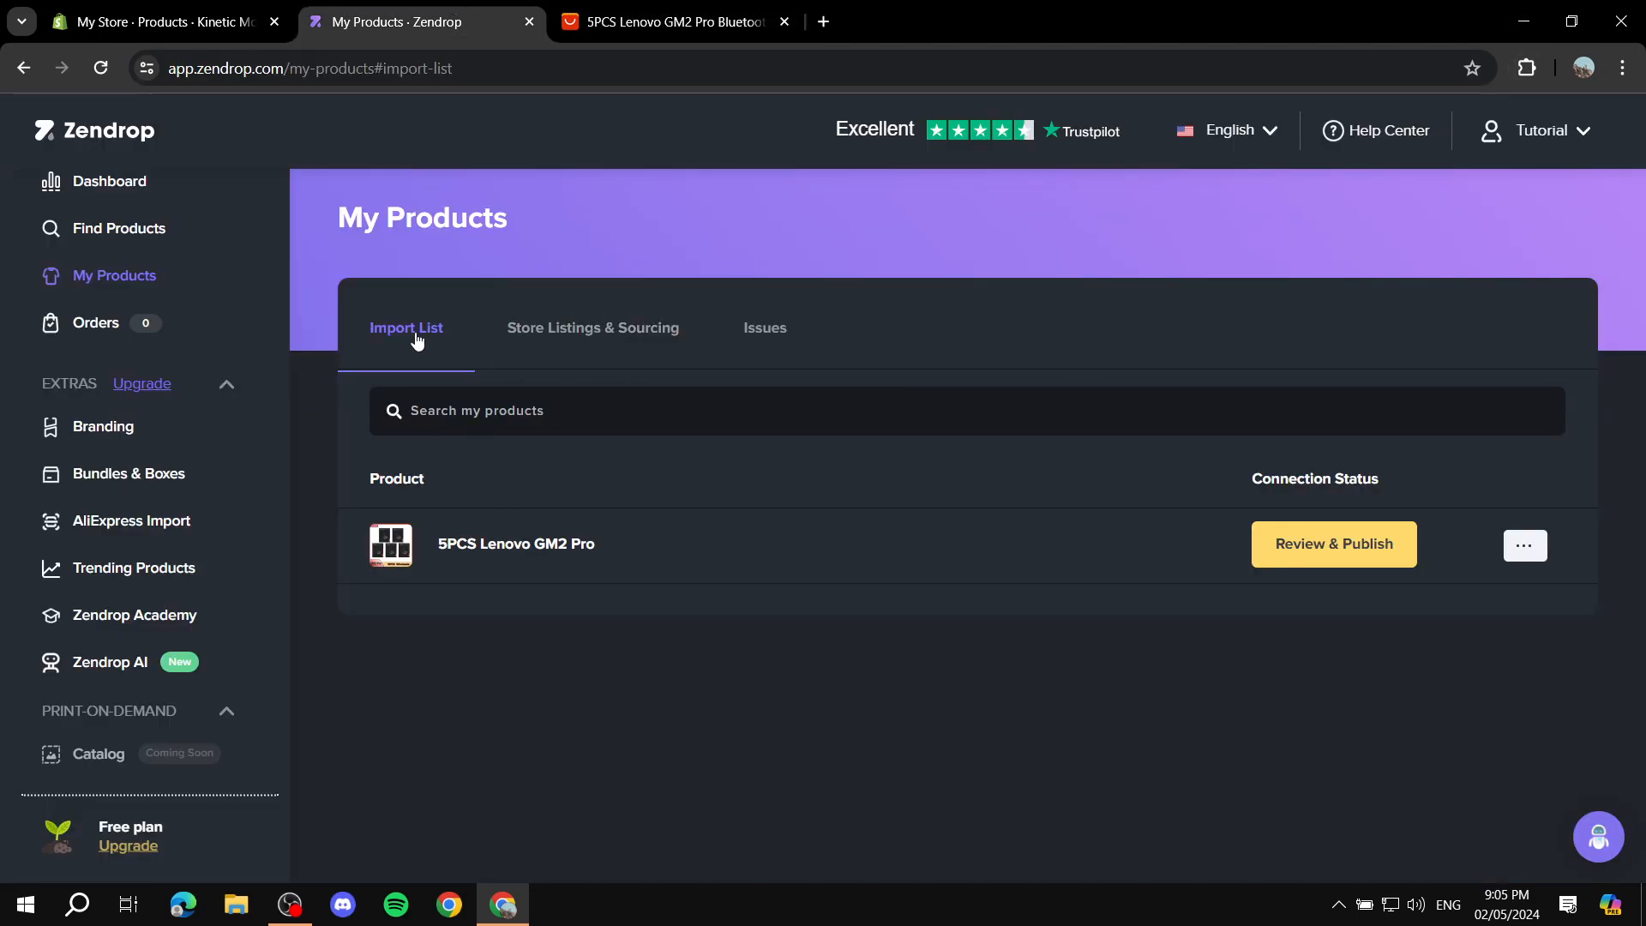
Step: Open the 5PCS Lenovo GM2 Pro listing for review and examine its product details, description and color variants
left_click(1316, 551)
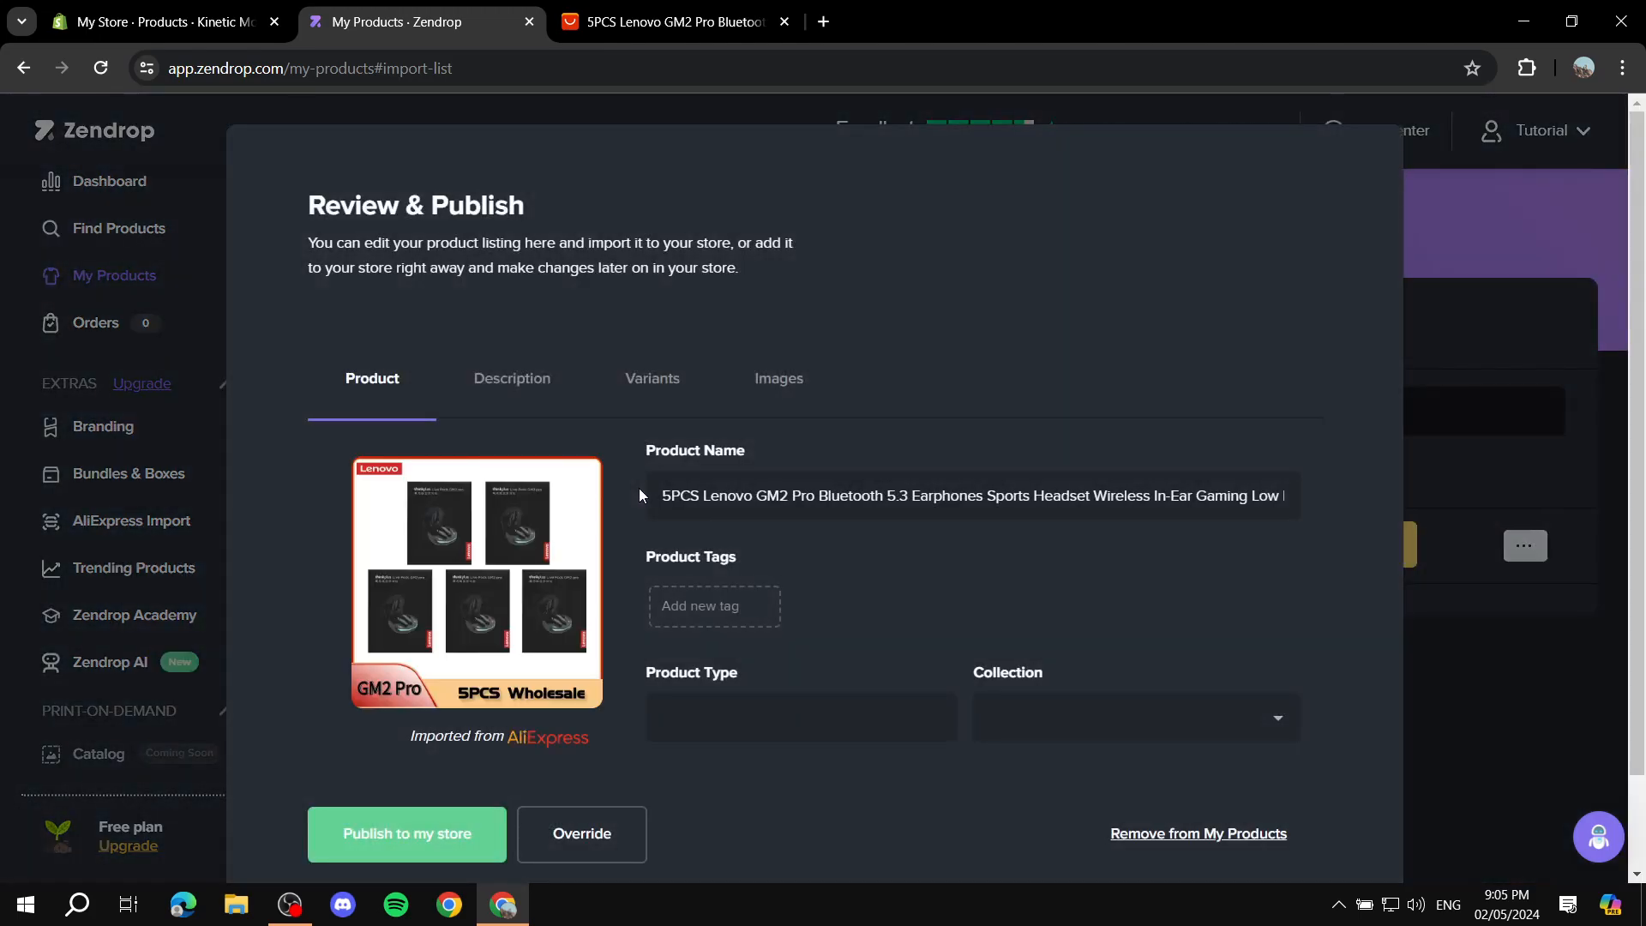
scroll(615, 305, "down", 2)
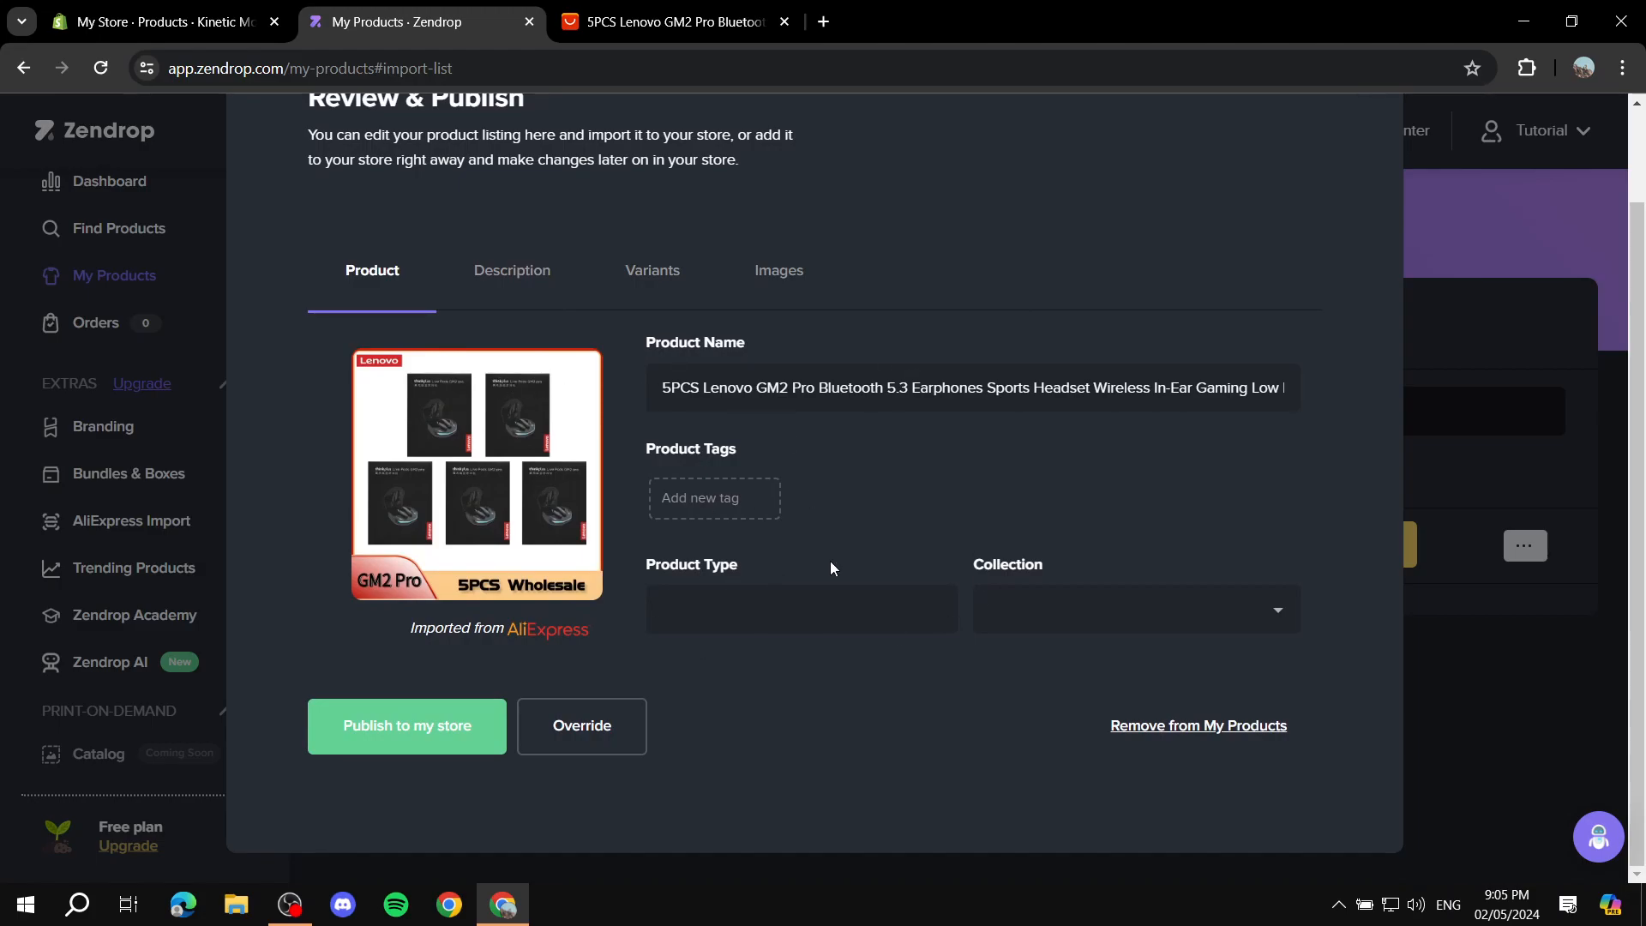
left_click(539, 294)
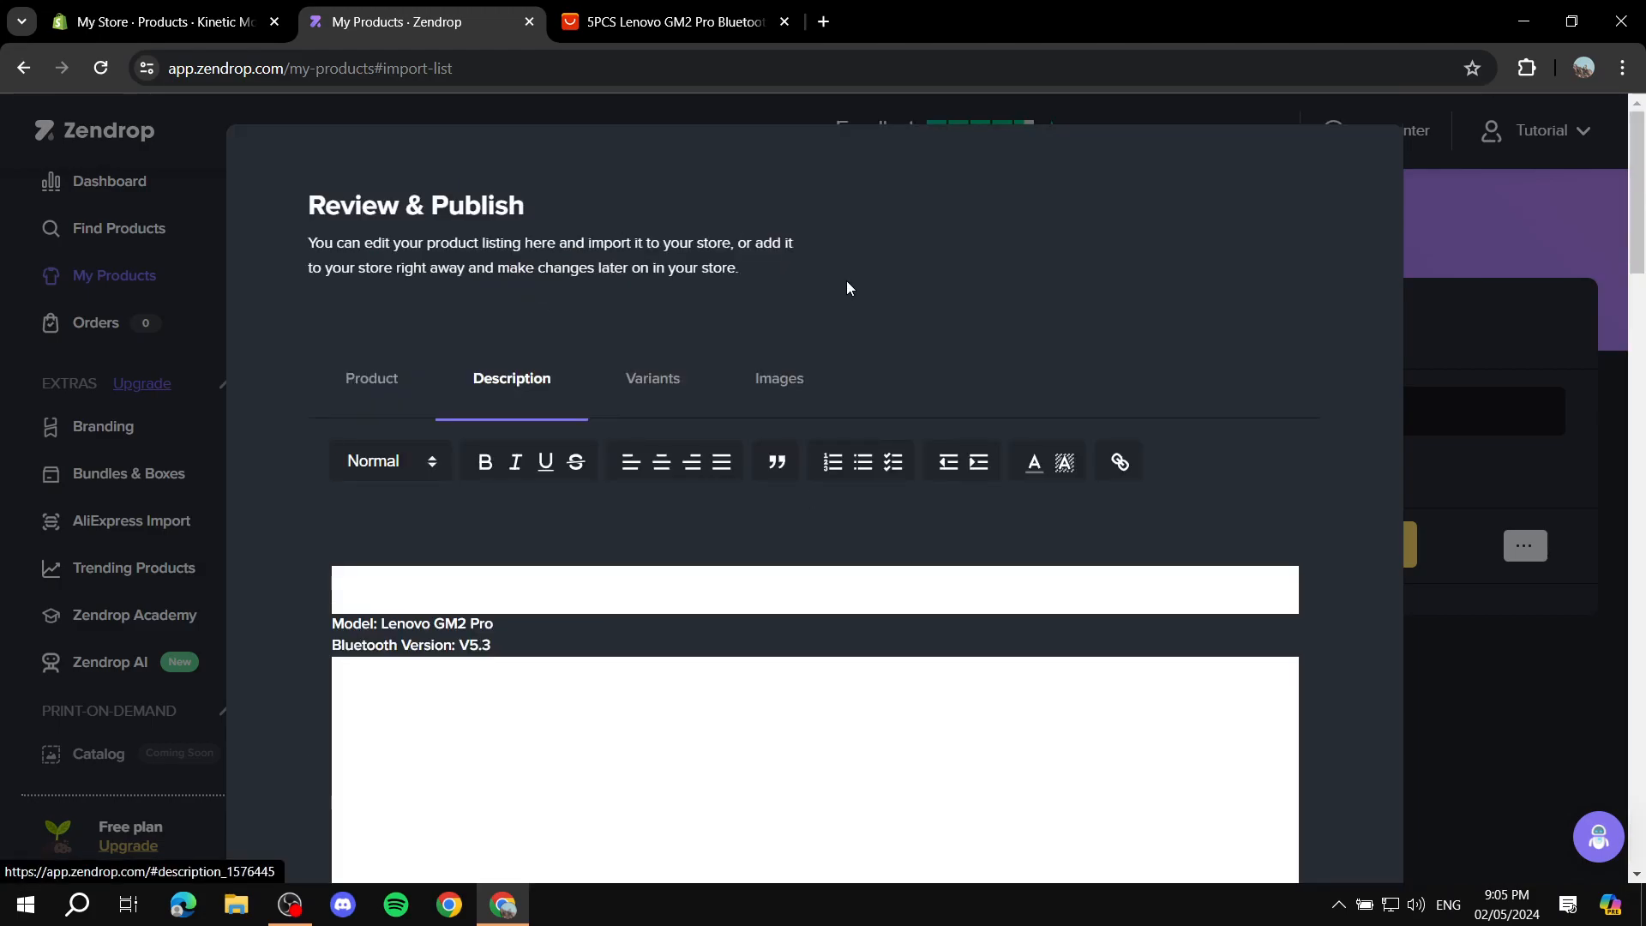
left_click(703, 384)
scroll(580, 517, "down", 1)
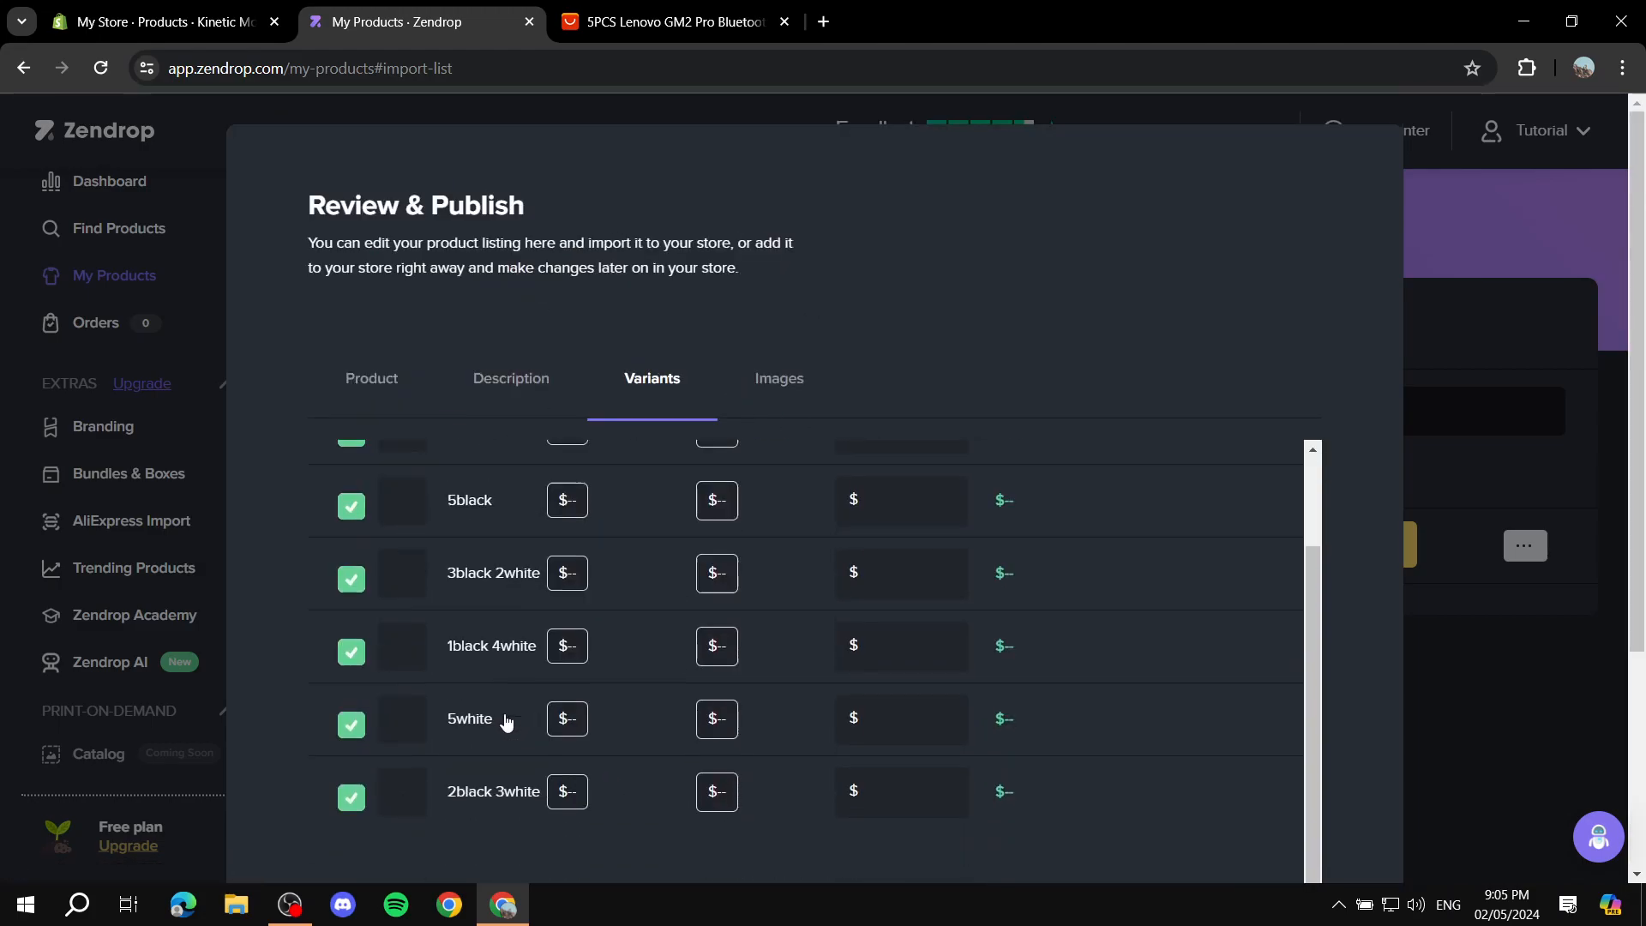
scroll(506, 723, "up", 2)
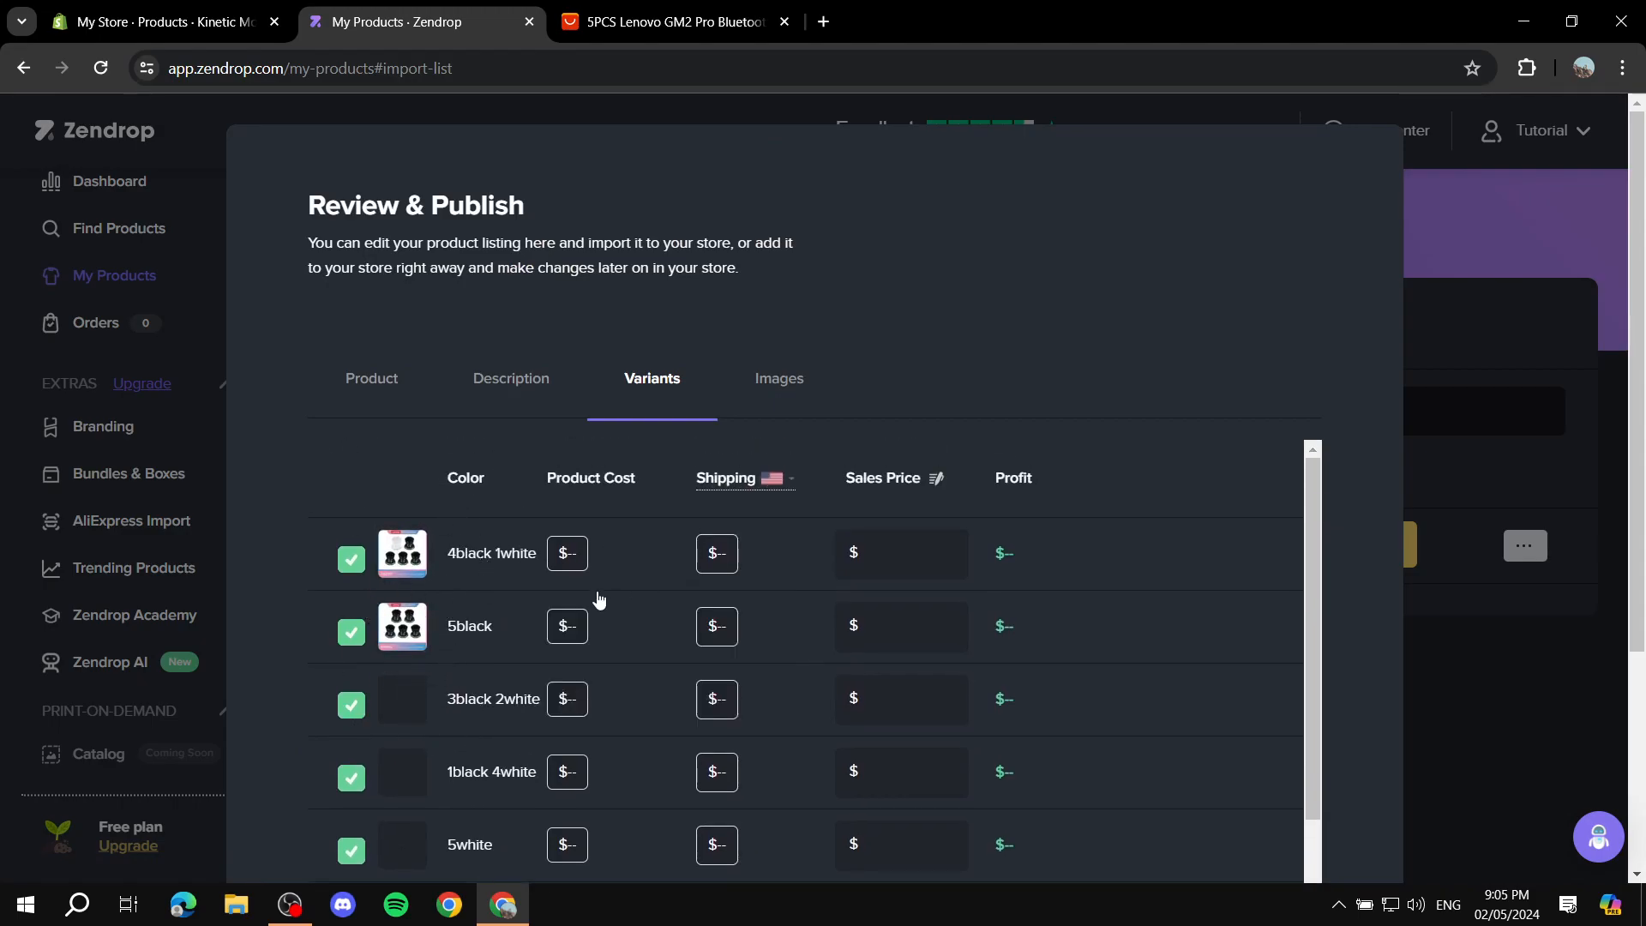
scroll(360, 686, "down", 2)
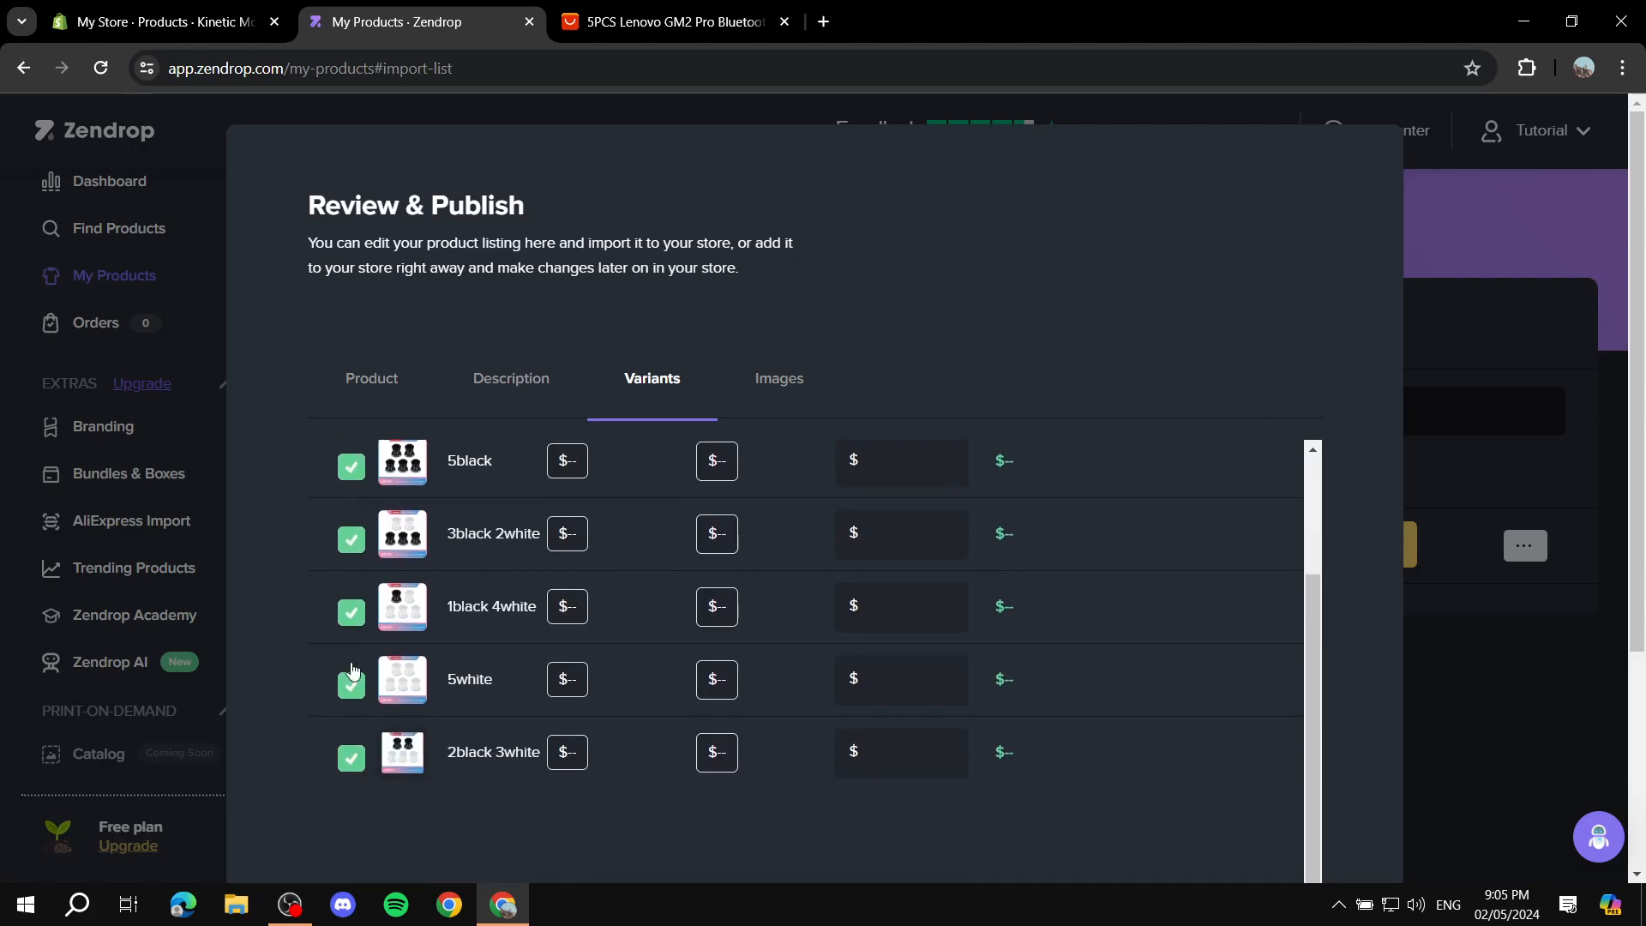
scroll(377, 651, "up", 2)
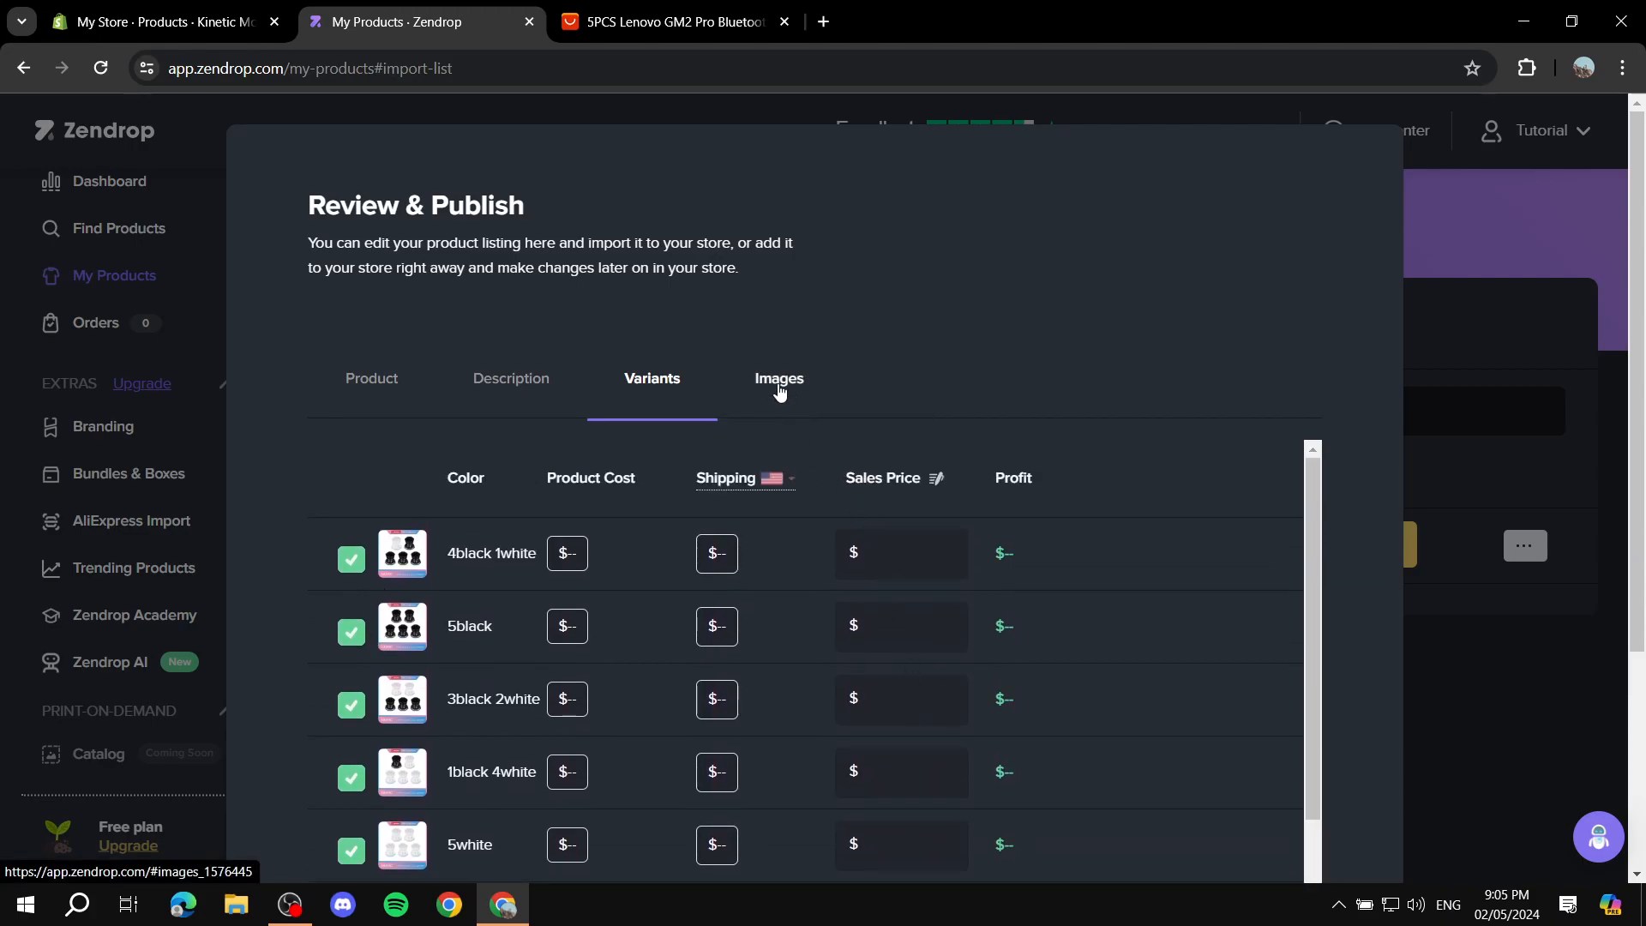
Step: Review the images of the 5PCS Lenovo GM2 Pro listing and publish the product to the store
left_click(778, 383)
scroll(857, 558, "down", 5)
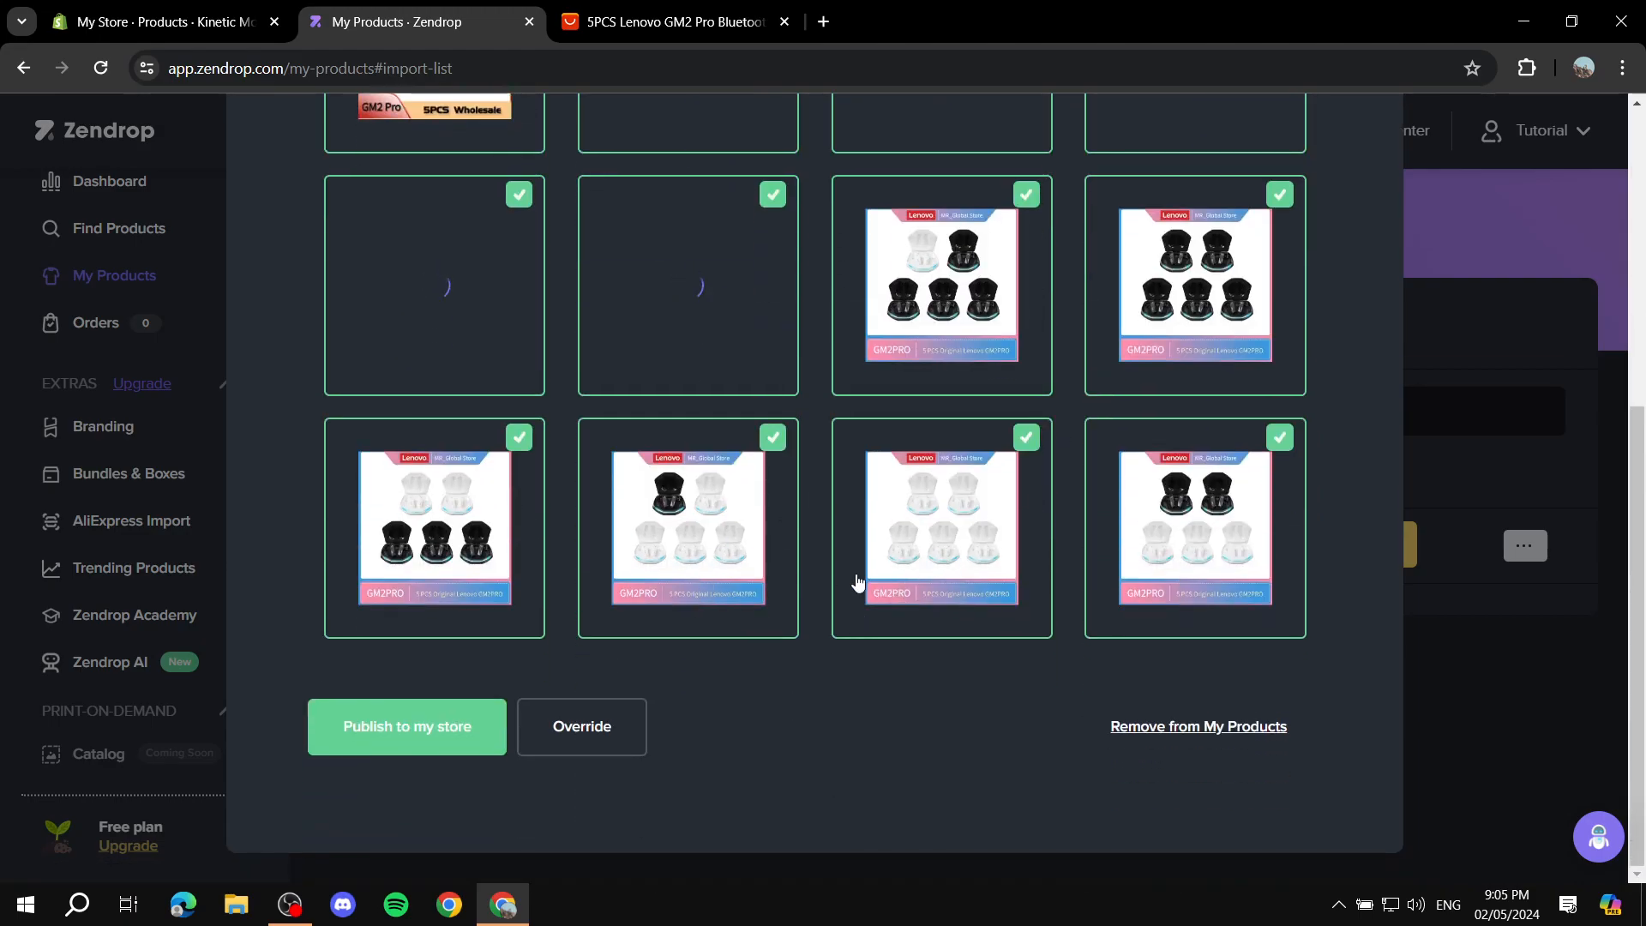
scroll(867, 579, "up", 5)
scroll(858, 583, "down", 5)
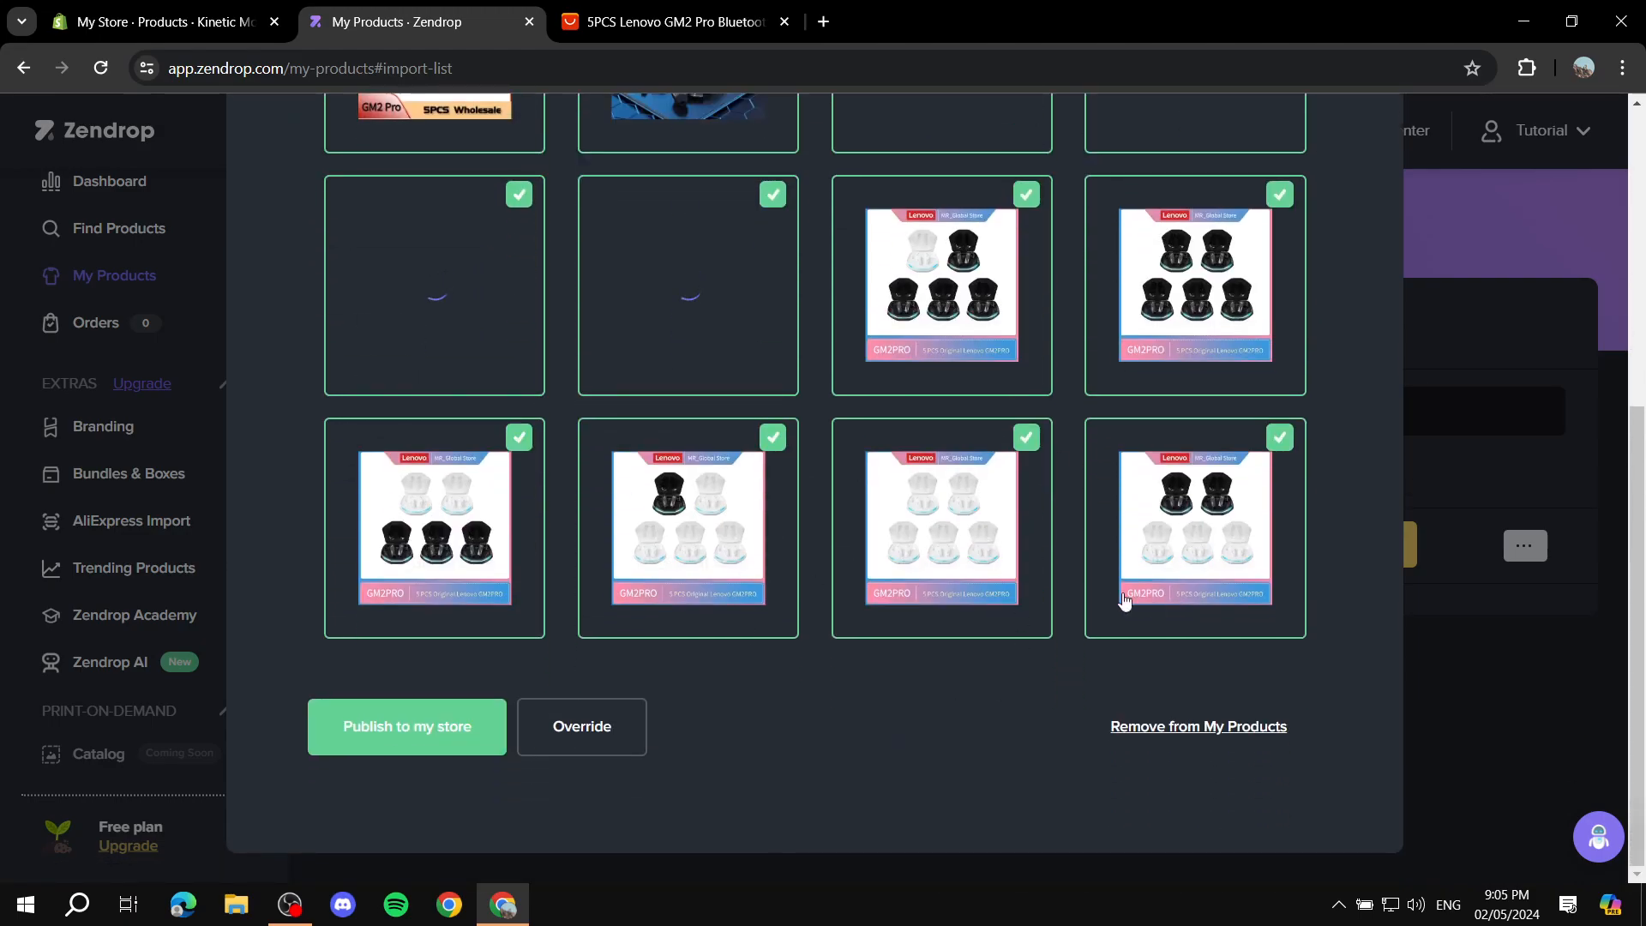
scroll(1097, 506, "up", 4)
scroll(1088, 431, "down", 4)
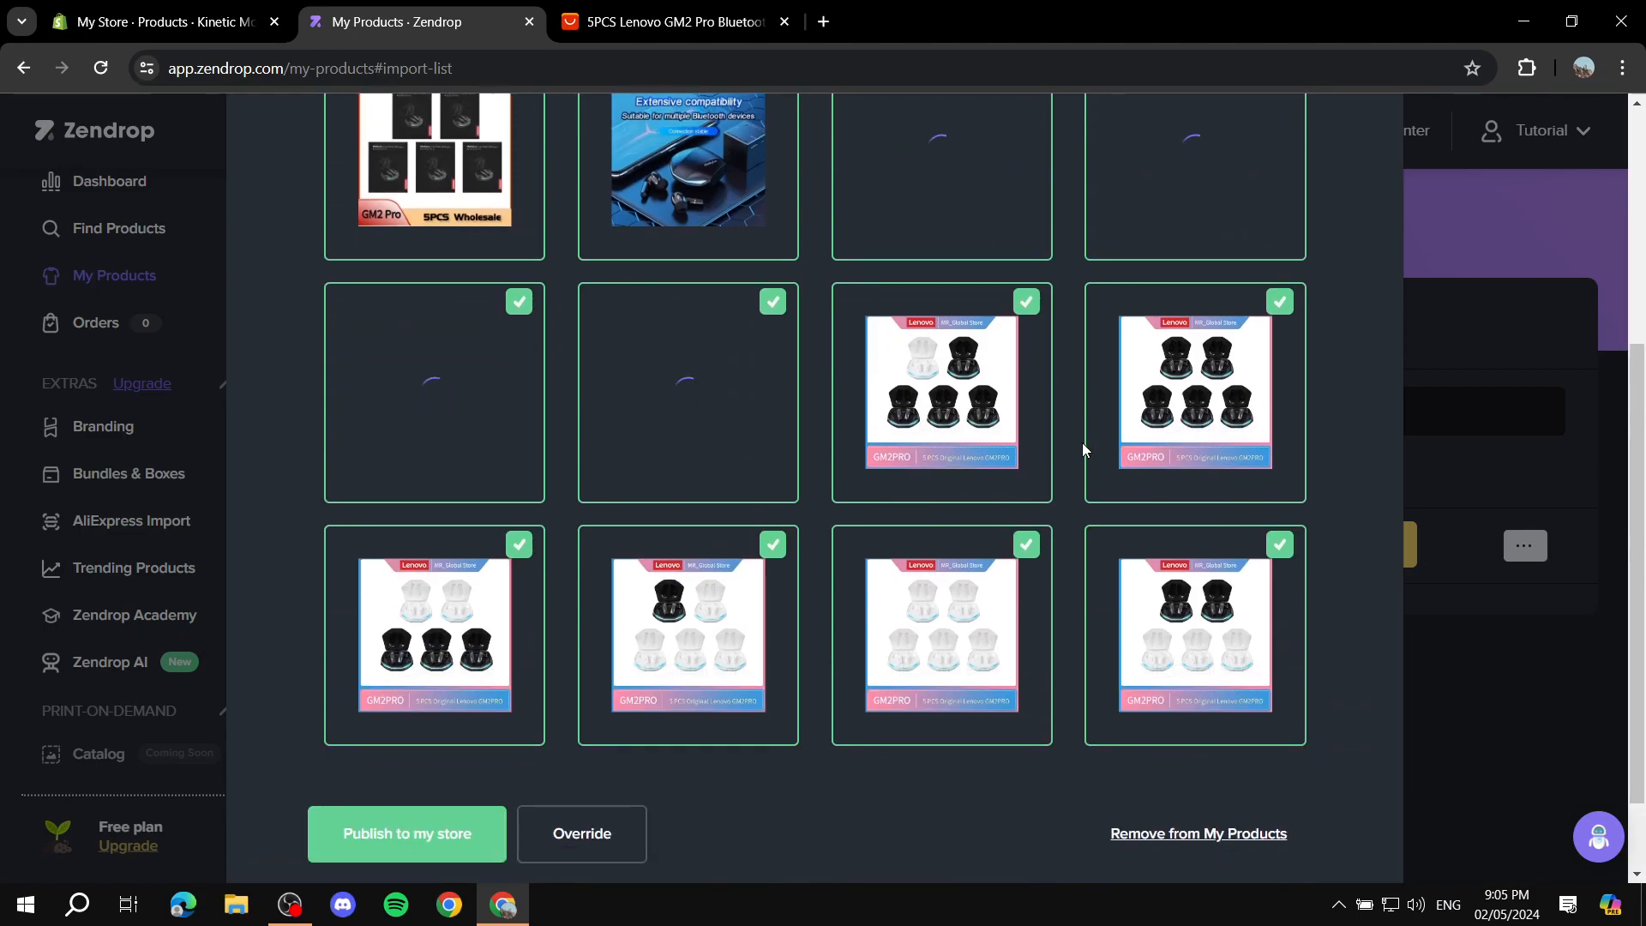
scroll(986, 448, "up", 5)
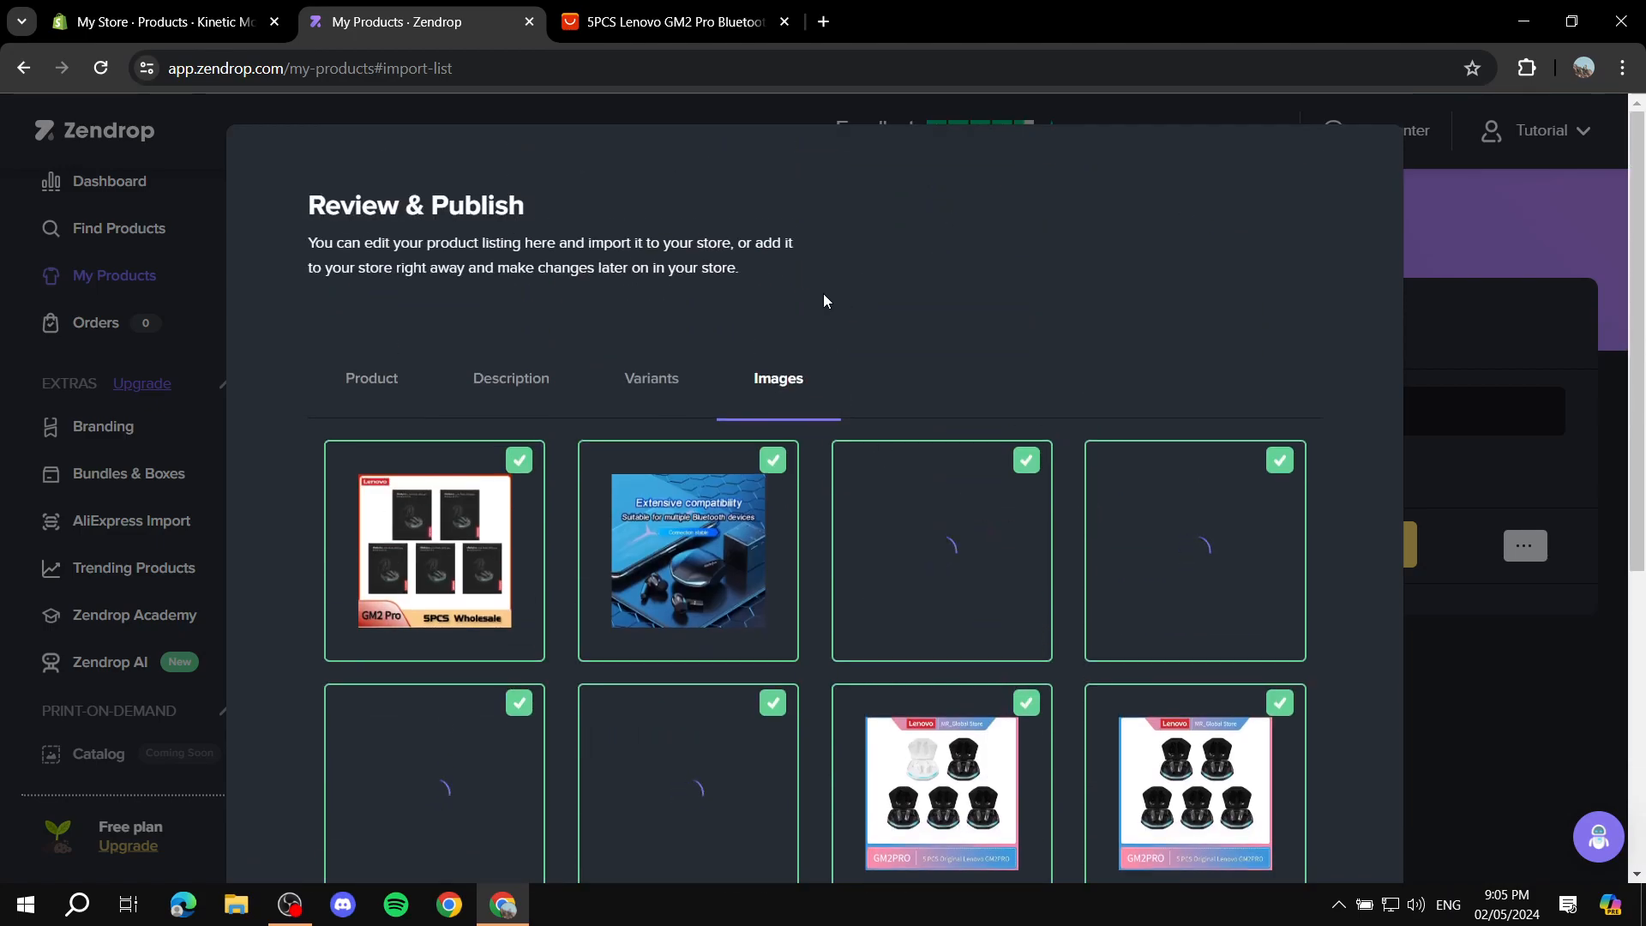
scroll(395, 471, "down", 6)
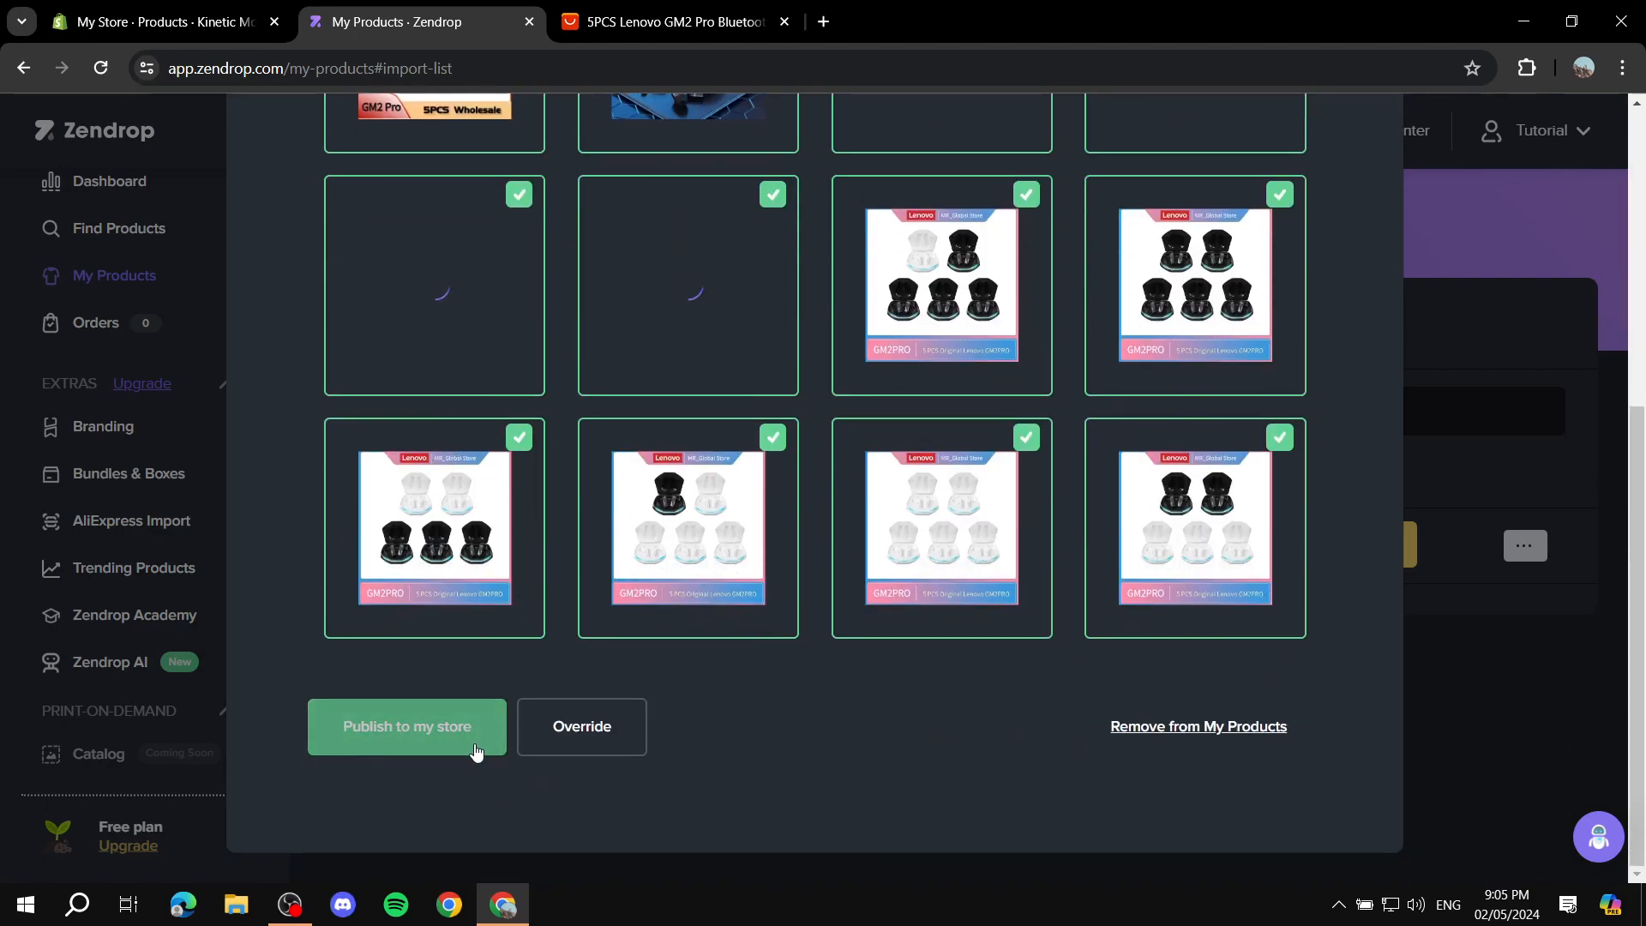
left_click(437, 733)
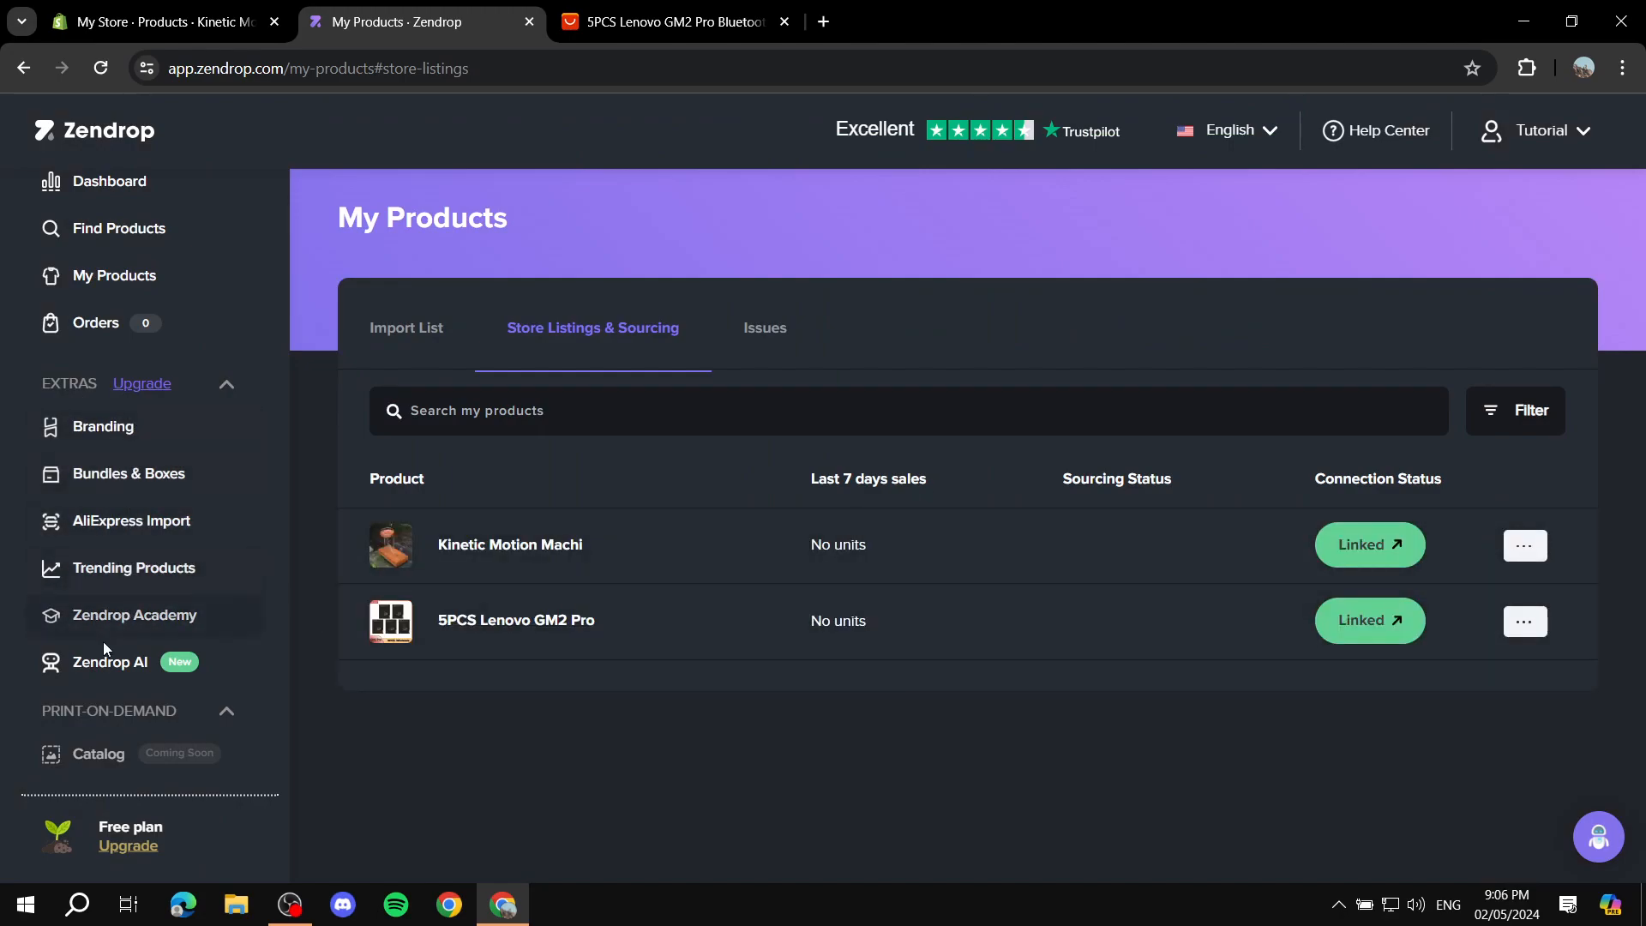
Step: Switch to the Shopify admin, open the 5PCS Lenovo GM2 Pro product and examine its description, variants, prices and search engine listing
left_click(159, 21)
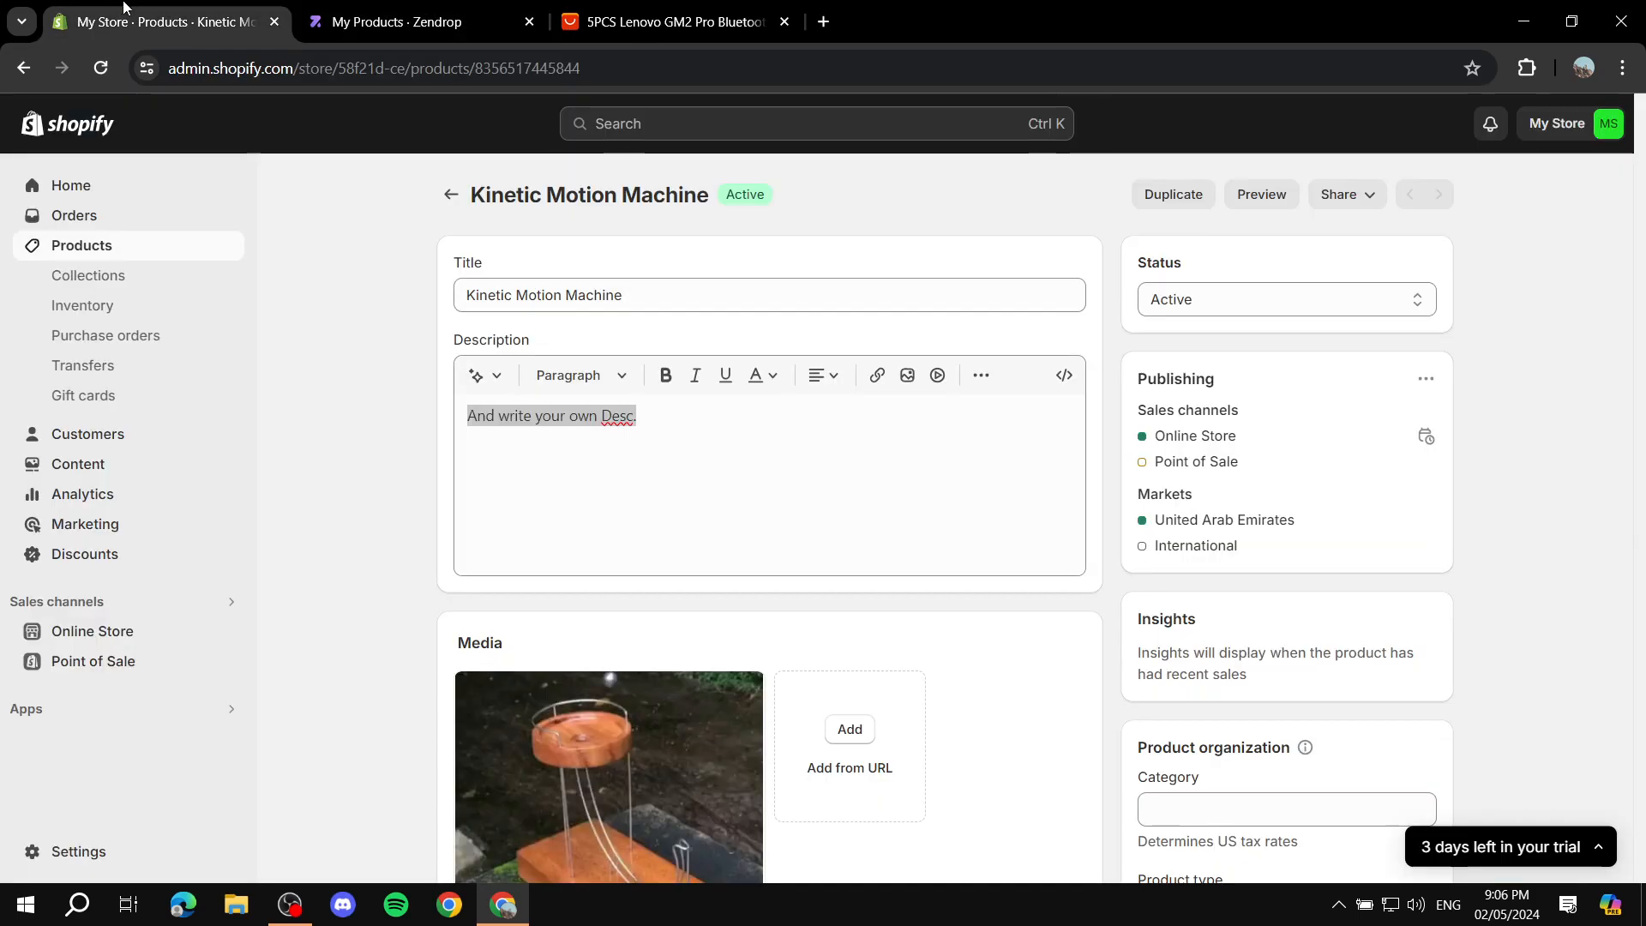
left_click(84, 249)
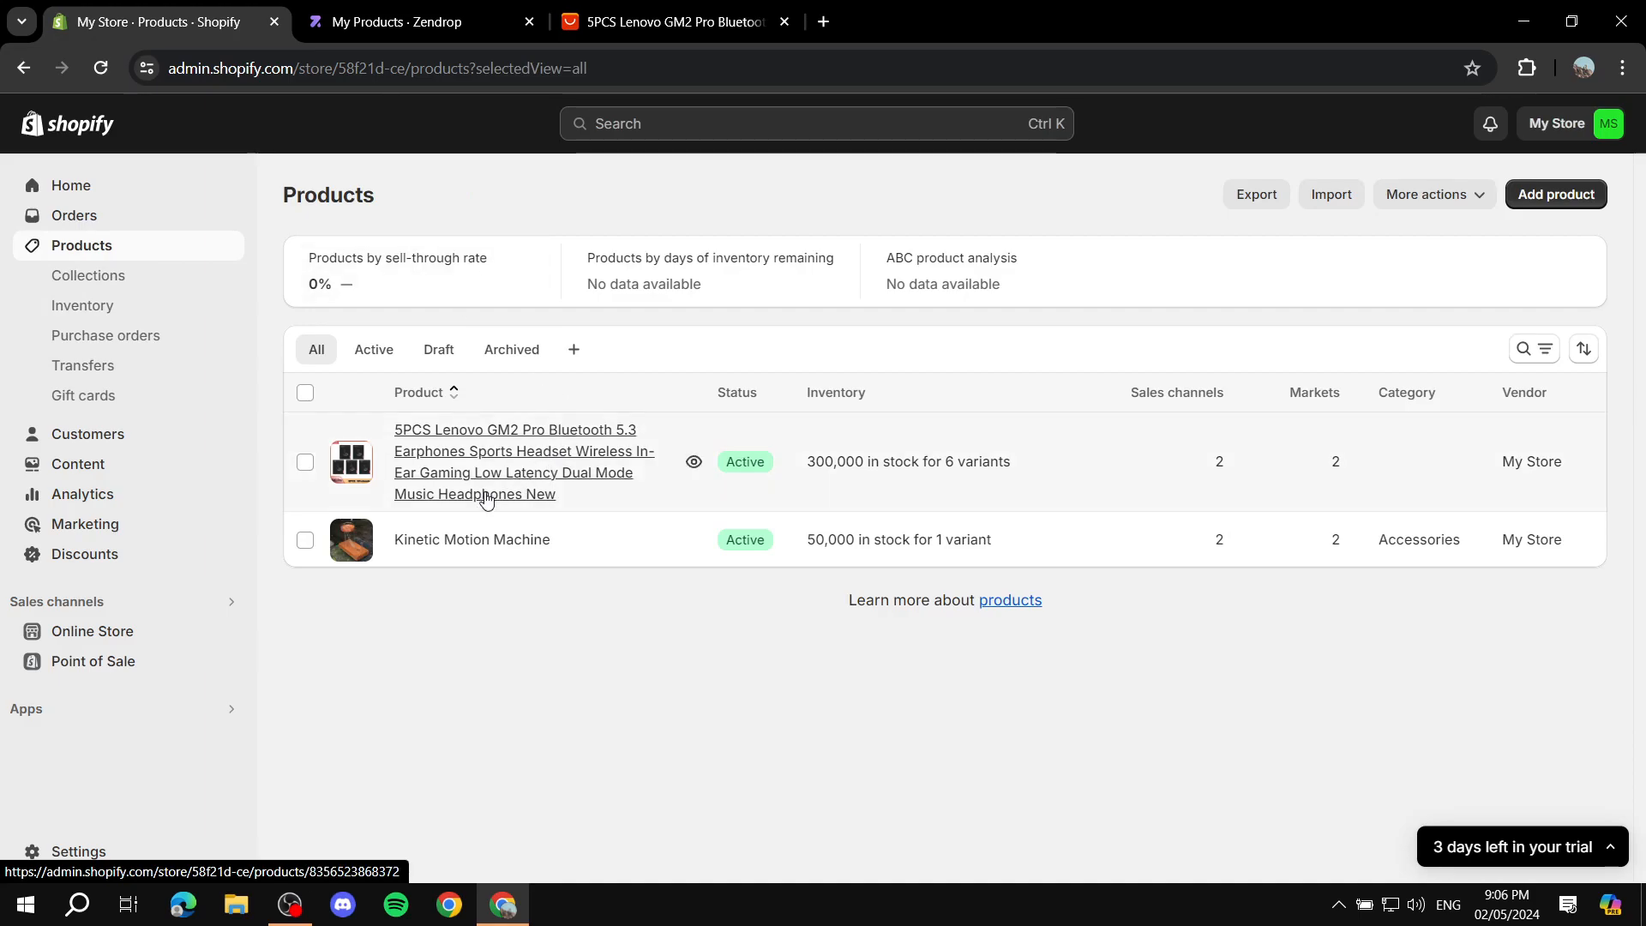
left_click(346, 470)
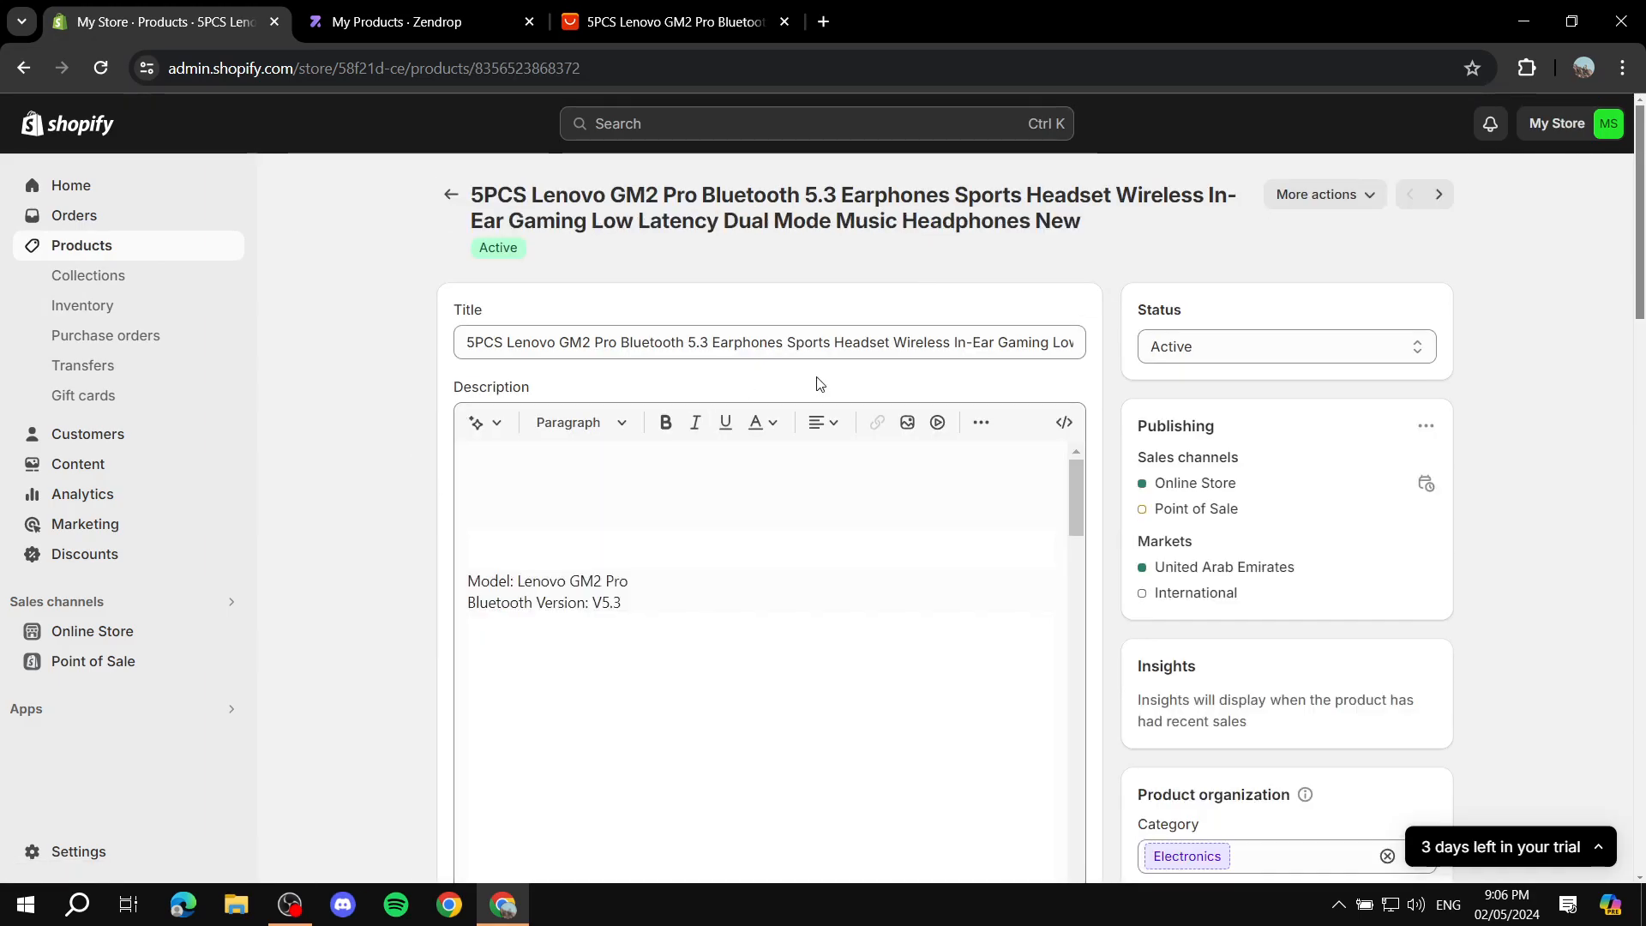
scroll(782, 506, "down", 5)
scroll(343, 594, "down", 10)
scroll(787, 467, "down", 7)
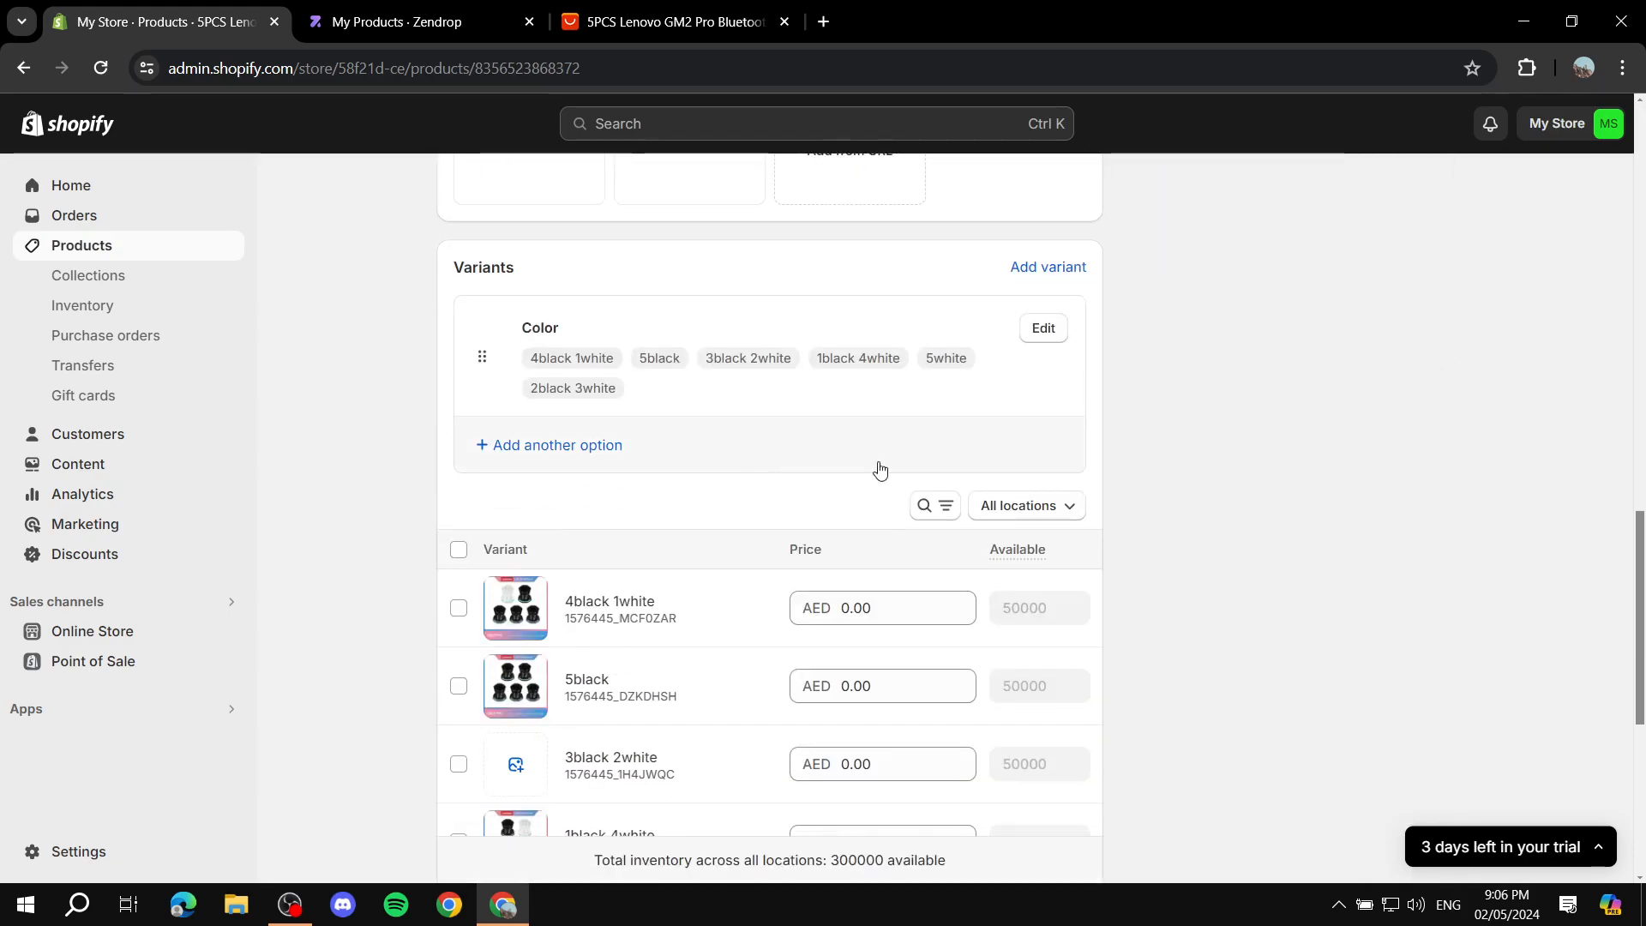
scroll(1235, 456, "up", 6)
scroll(1328, 512, "down", 7)
scroll(1329, 516, "down", 3)
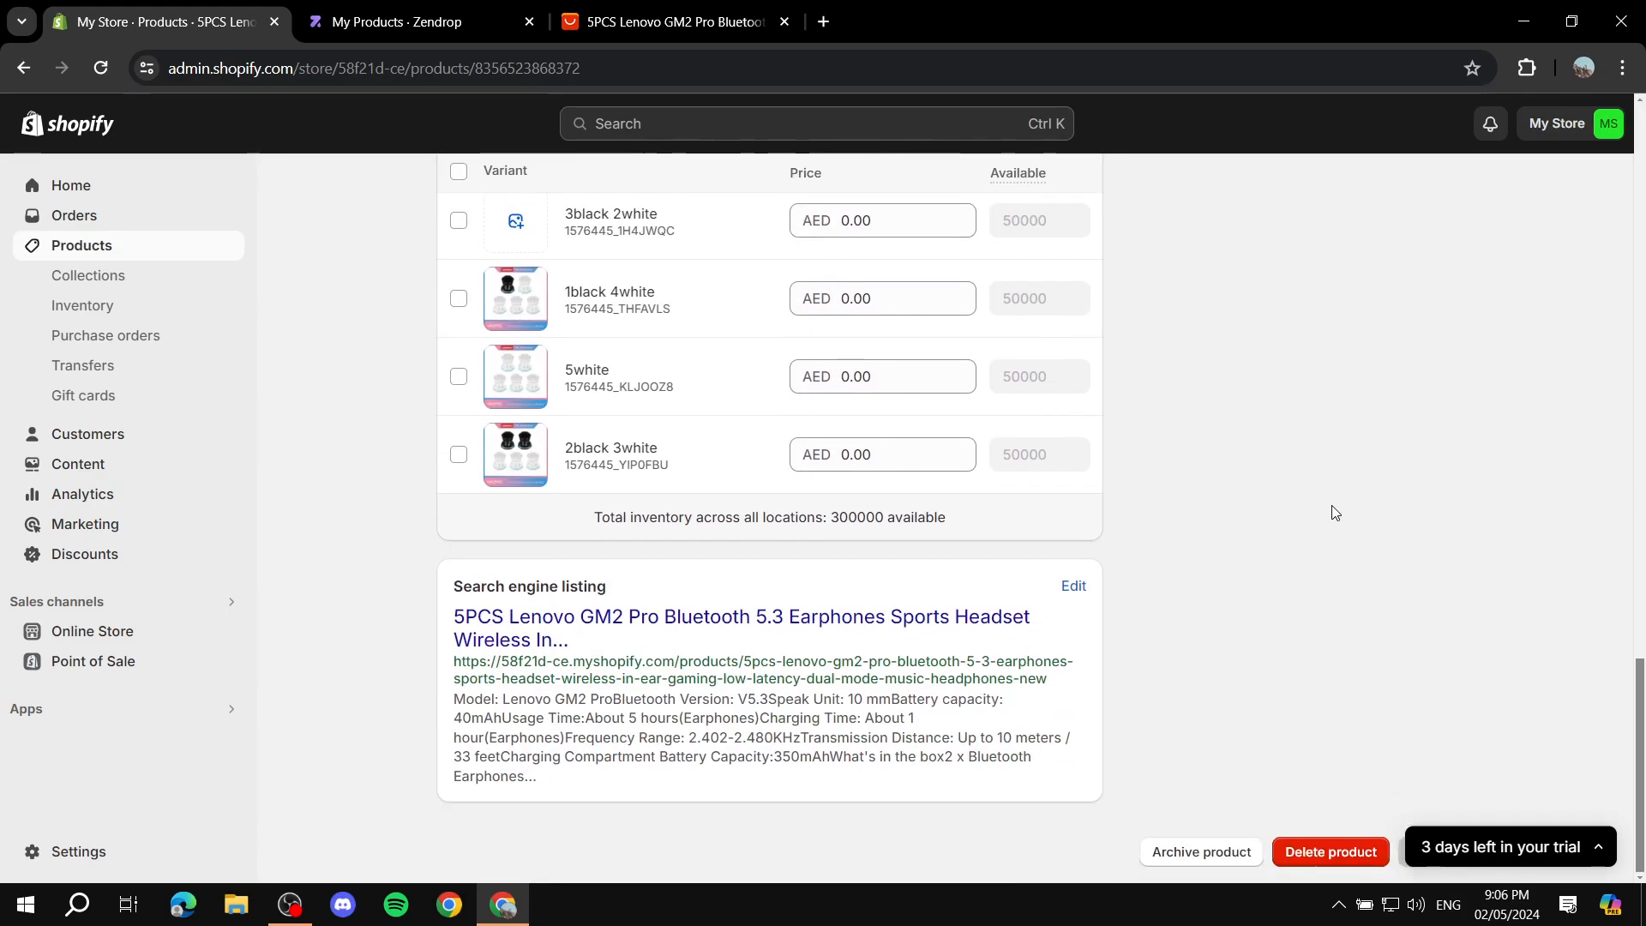